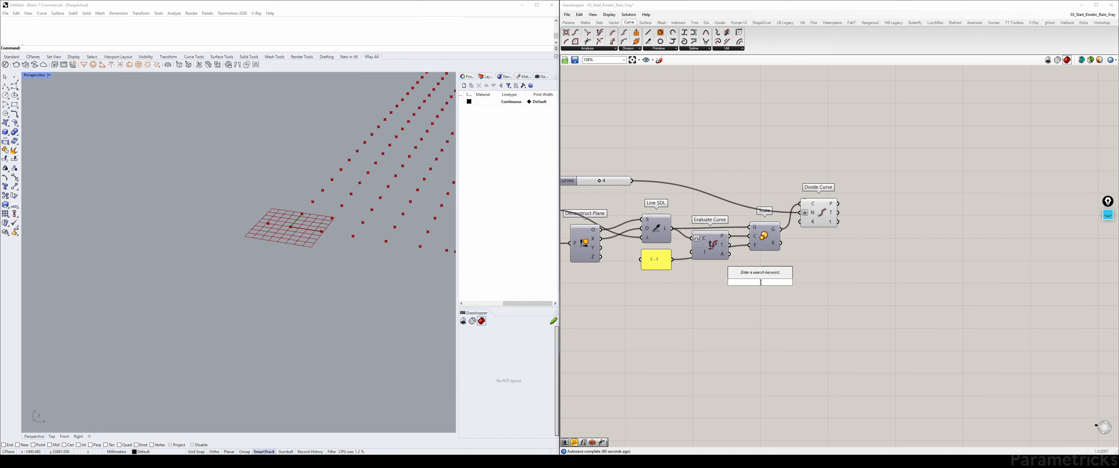
# Step: Add a Construct Plane component and place it beyond the Divide Curve component
pyautogui.write('con plane')
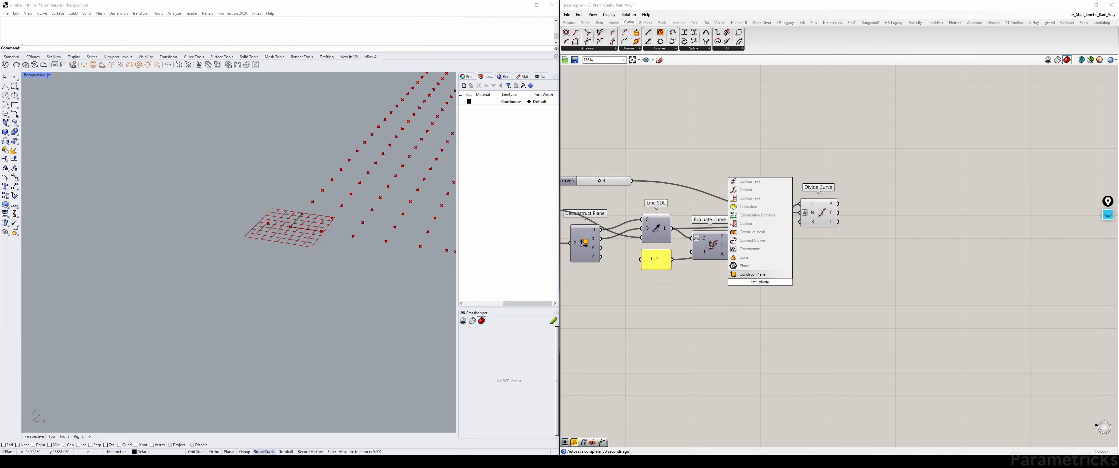
pyautogui.press('Return')
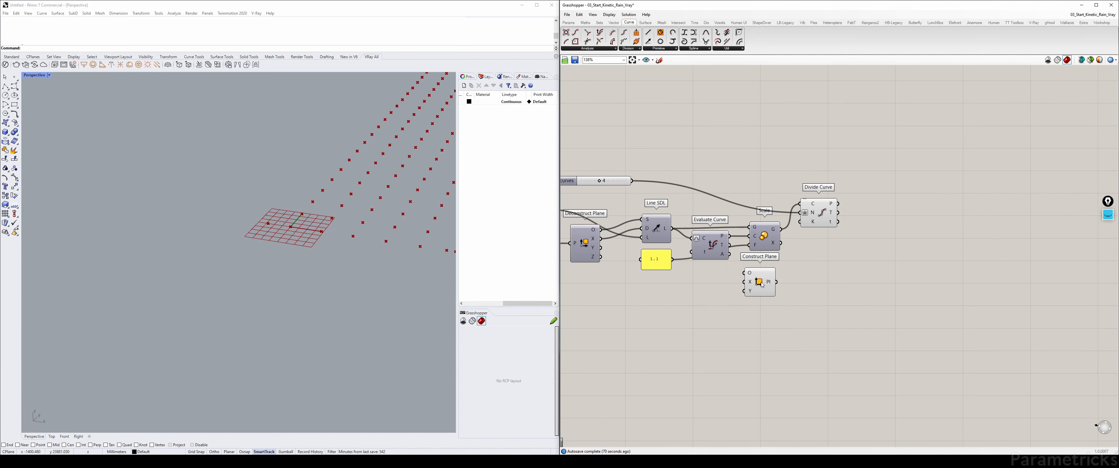
pyautogui.moveTo(761, 285); pyautogui.dragTo(898, 184)
pyautogui.moveTo(862, 192); pyautogui.dragTo(853, 191, button='right')
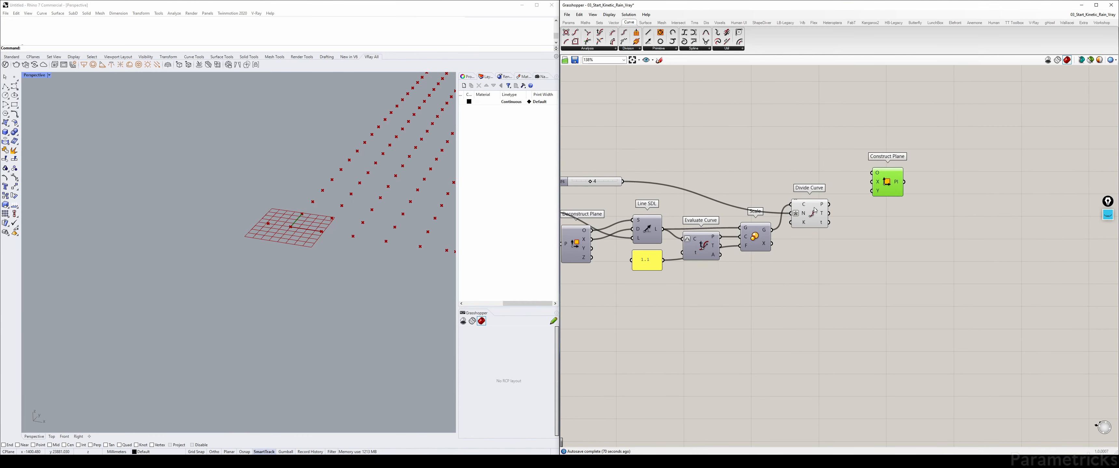
# Step: Connect the Divide Curve points output to the Construct Plane origin input
pyautogui.click(809, 213)
pyautogui.scroll(-5, 731, 219)
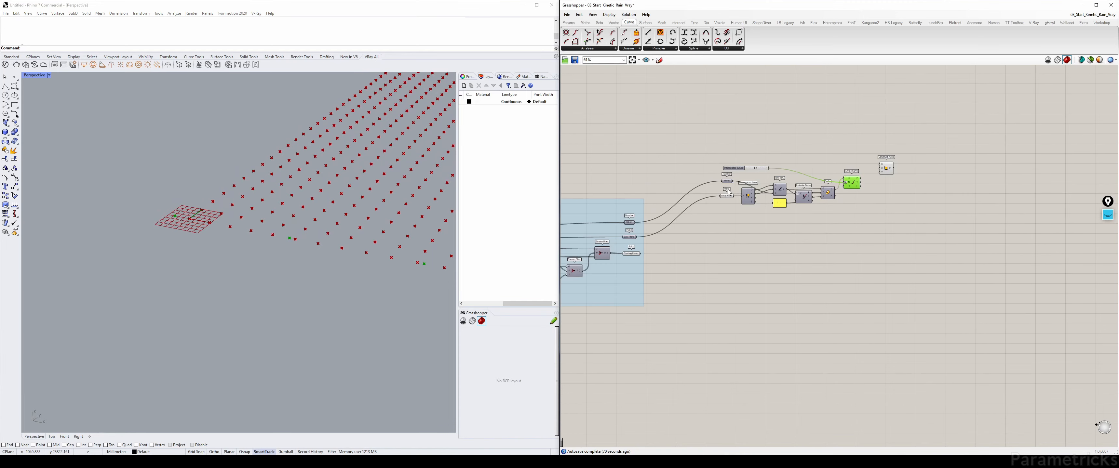
pyautogui.click(725, 196)
pyautogui.scroll(3, 886, 166)
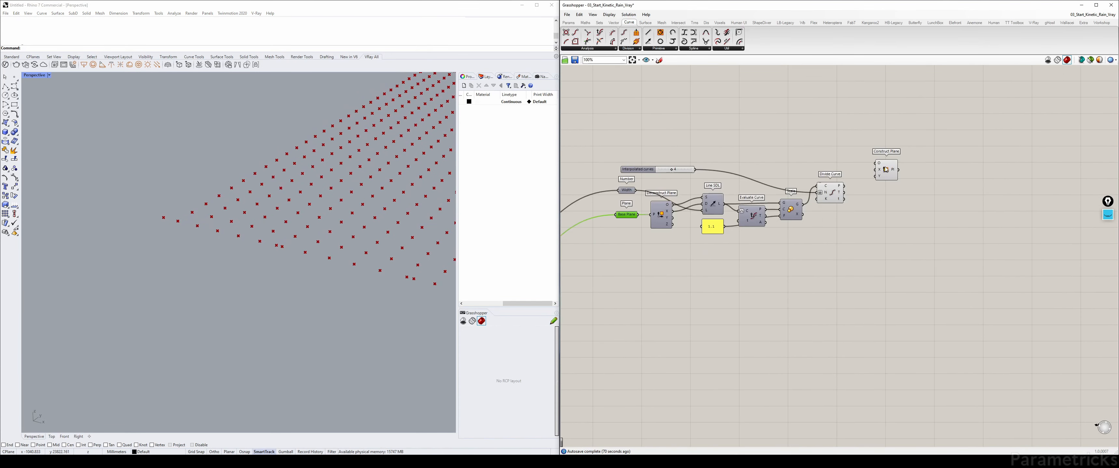
pyautogui.moveTo(843, 186); pyautogui.dragTo(892, 194)
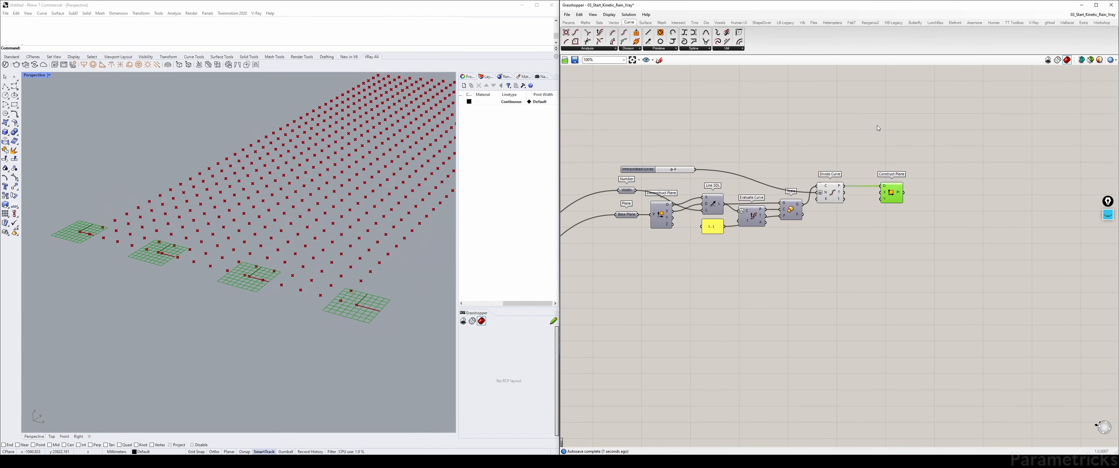
pyautogui.click(928, 157)
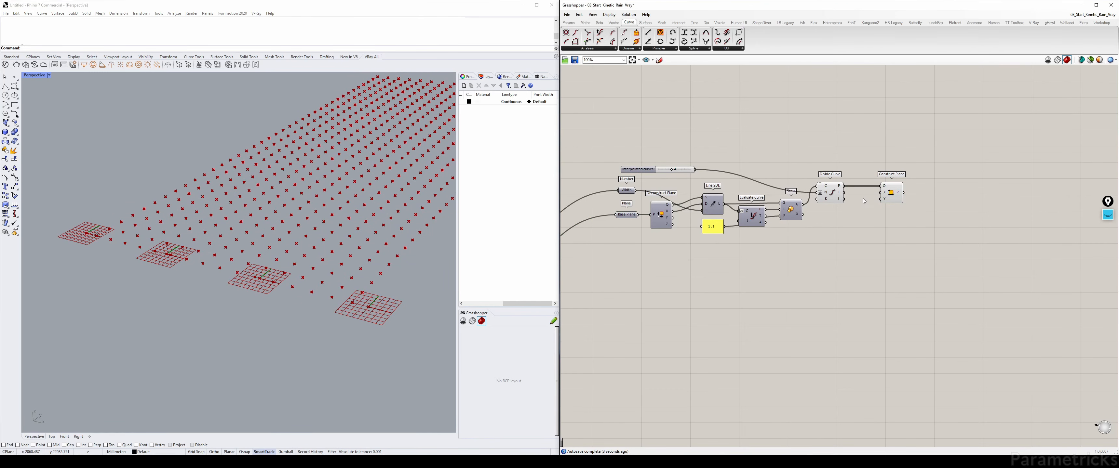
# Step: Connect the Z axis from the base plane's Deconstruct Plane to the Y input of Construct Plane
pyautogui.scroll(2, 862, 198)
pyautogui.moveTo(838, 202); pyautogui.dragTo(883, 210, button='right')
pyautogui.moveTo(622, 228)
pyautogui.mouseDown()
pyautogui.moveTo(636, 234)
pyautogui.moveTo(626, 228)
pyautogui.mouseUp()
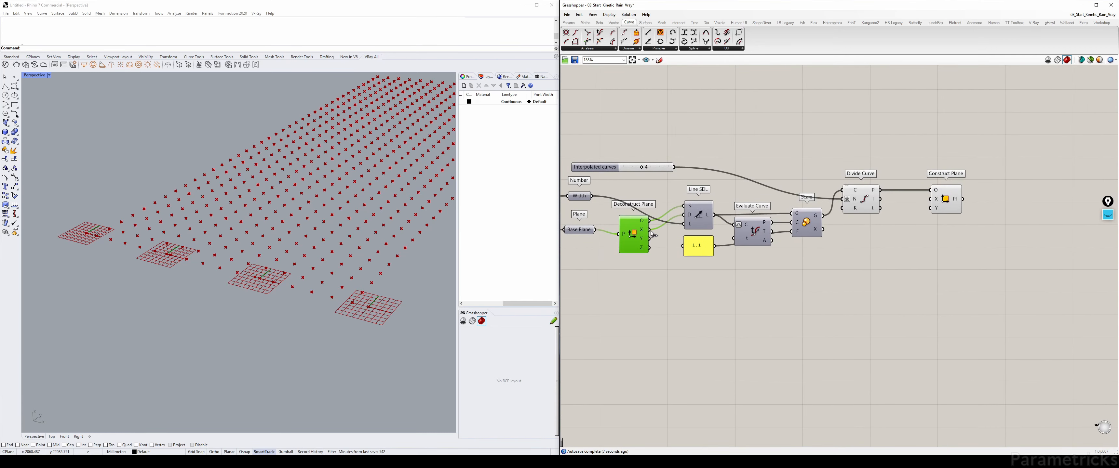
pyautogui.moveTo(617, 224); pyautogui.dragTo(649, 219, button='right')
pyautogui.click(610, 225)
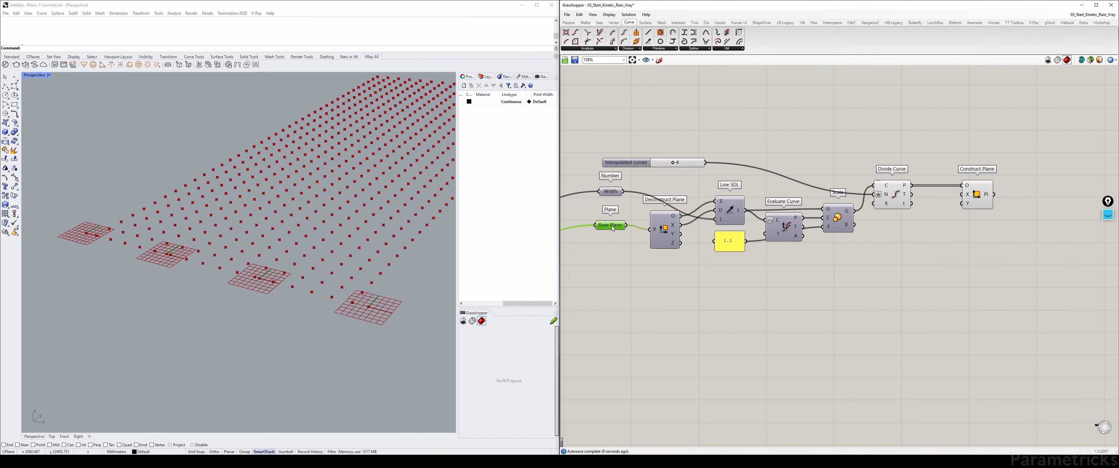
pyautogui.click(984, 196)
pyautogui.scroll(5, 162, 281)
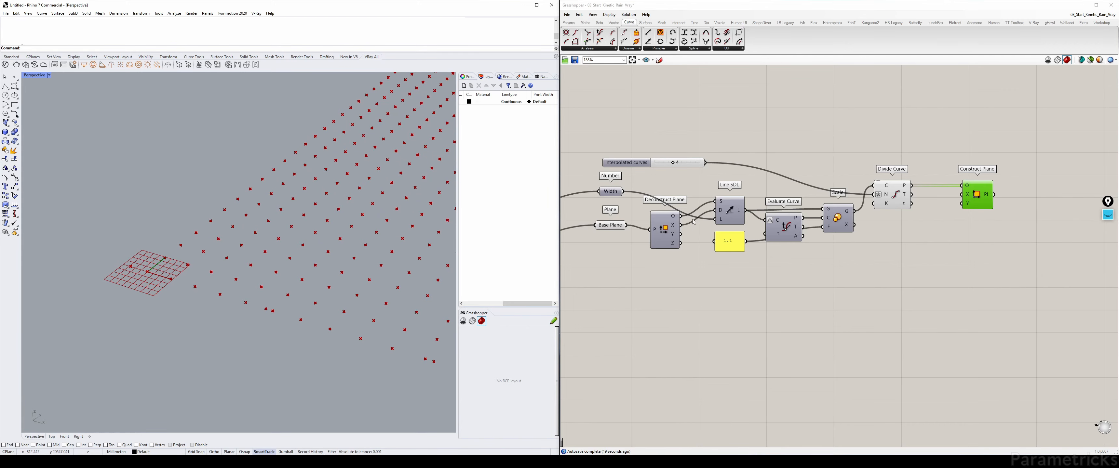
pyautogui.moveTo(693, 222); pyautogui.dragTo(668, 241, button='right')
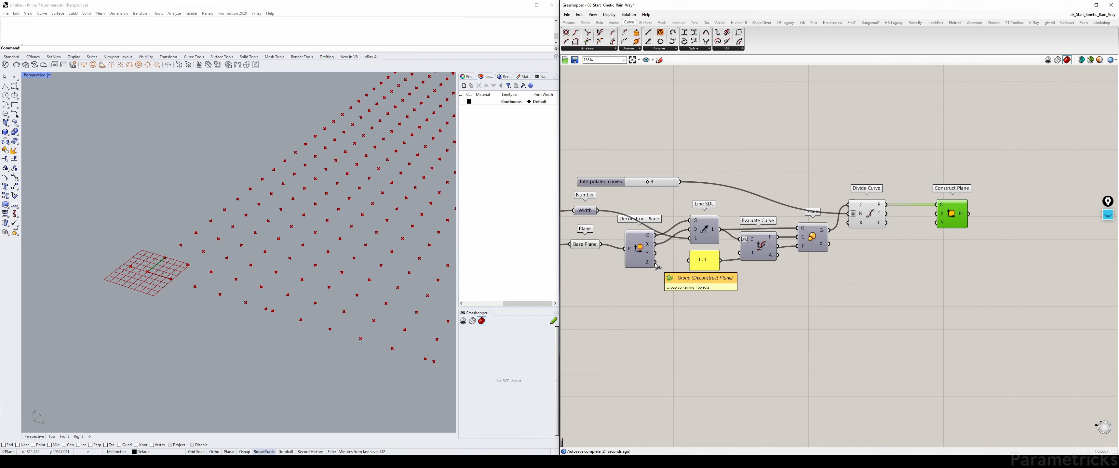
pyautogui.moveTo(655, 266); pyautogui.dragTo(938, 224)
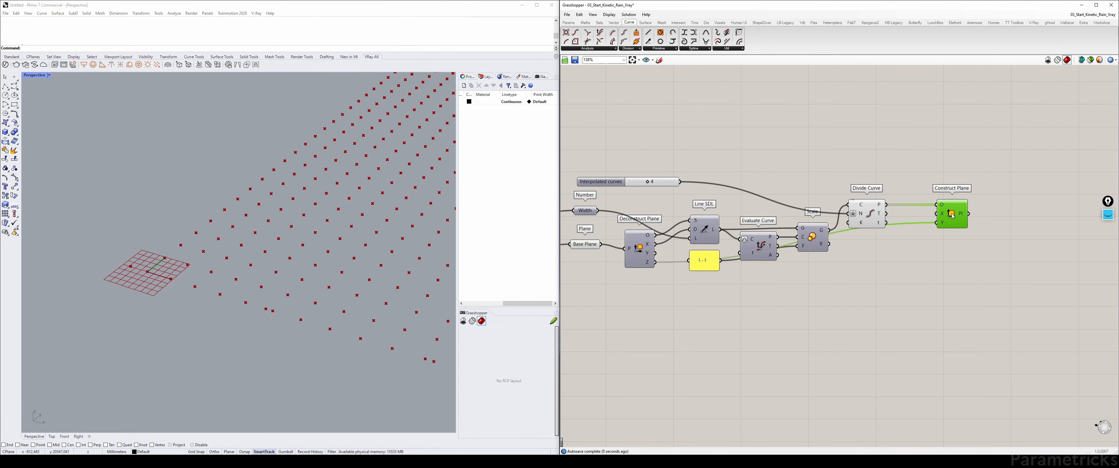
pyautogui.click(921, 239)
# Step: Connect the Y axis from the base plane's Deconstruct Plane to the X input of Construct Plane
pyautogui.click(593, 247)
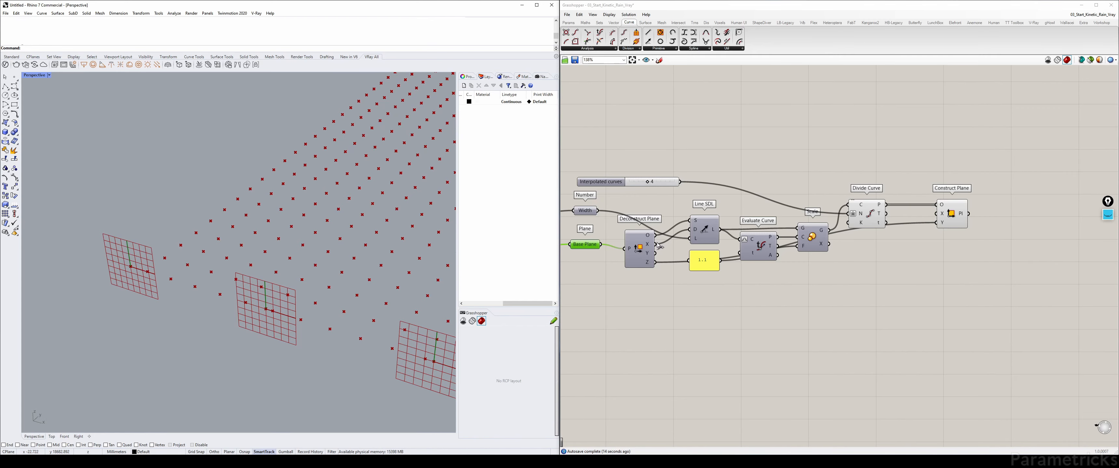
pyautogui.moveTo(656, 245); pyautogui.dragTo(941, 215)
pyautogui.click(952, 213)
pyautogui.click(822, 277)
pyautogui.moveTo(656, 253); pyautogui.dragTo(937, 222)
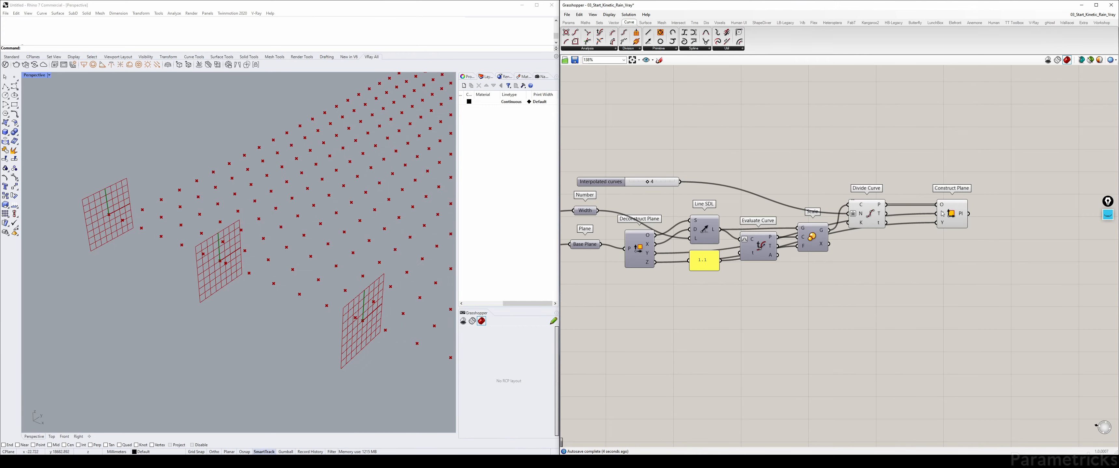
pyautogui.click(224, 254)
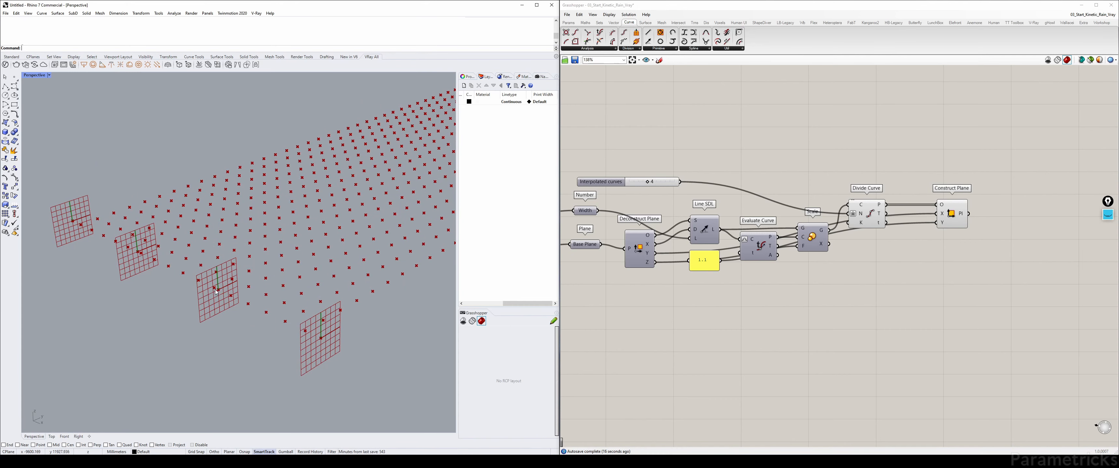
# Step: Move Divide Curve slightly up and Construct Plane slightly down to tidy the wires between them
pyautogui.moveTo(870, 284); pyautogui.dragTo(757, 293, button='right')
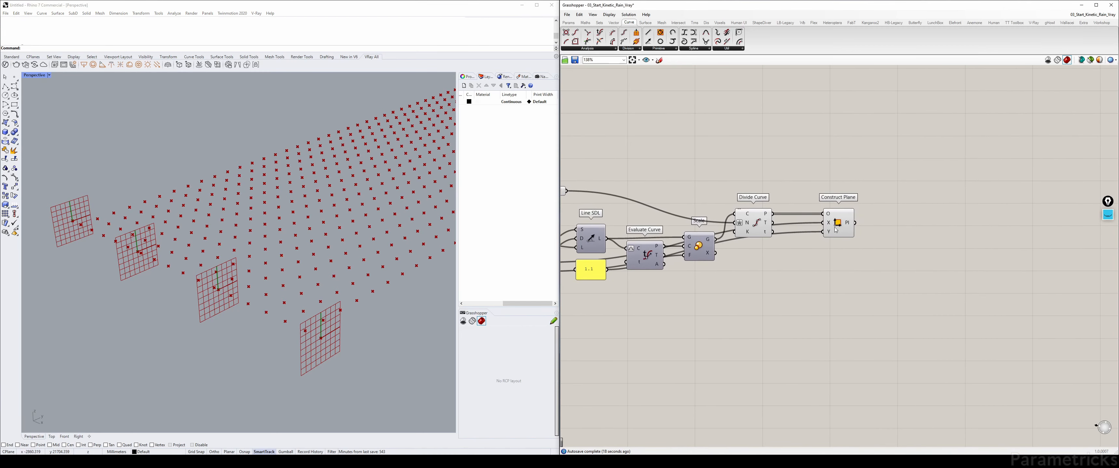
pyautogui.moveTo(757, 226); pyautogui.dragTo(764, 222)
pyautogui.moveTo(843, 226); pyautogui.dragTo(838, 236)
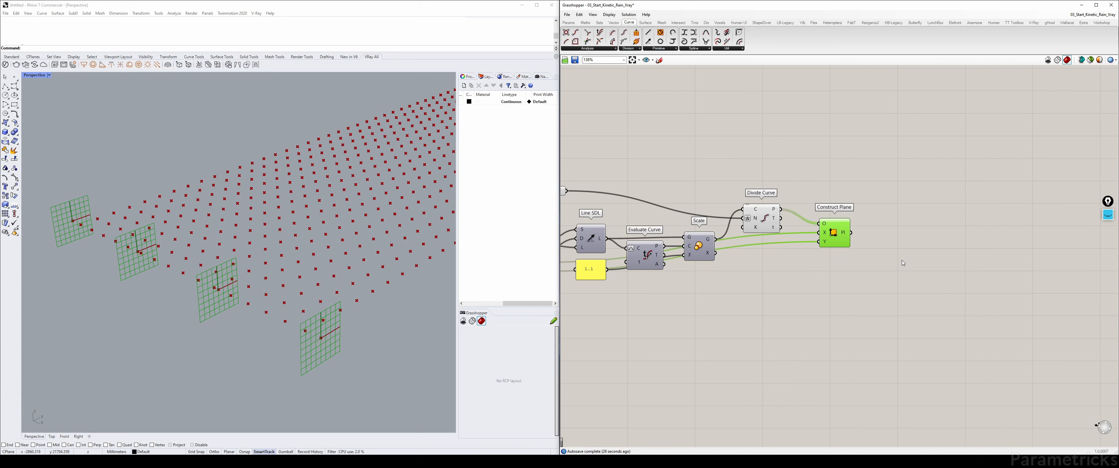
pyautogui.moveTo(759, 224); pyautogui.dragTo(765, 224)
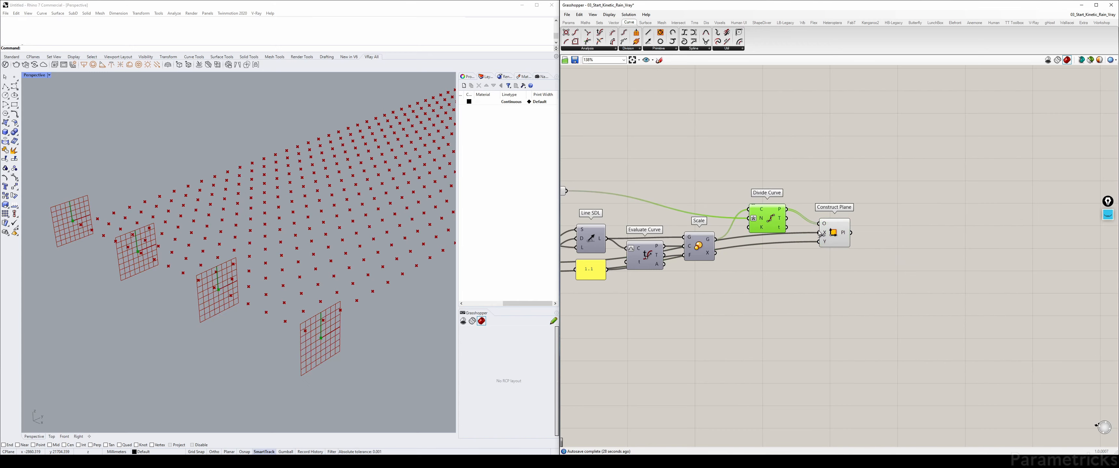
# Step: Add a Line SDL component and position it beyond Construct Plane
pyautogui.doubleClick(917, 231)
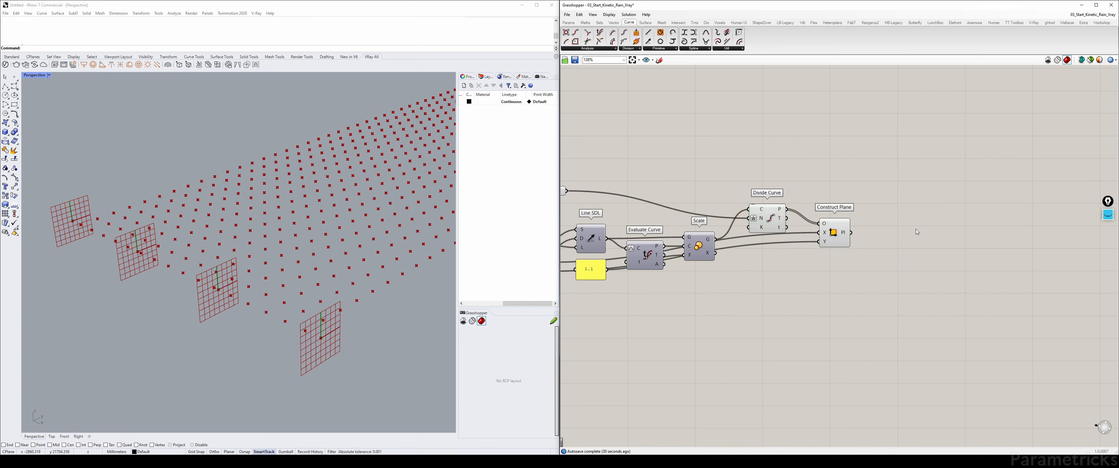
pyautogui.write('sdl')
pyautogui.press('Return')
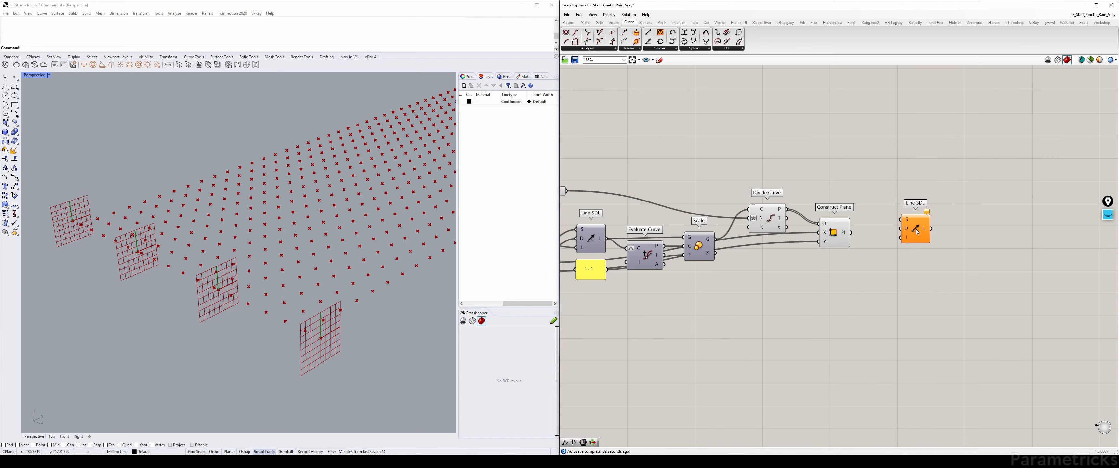
pyautogui.moveTo(893, 222); pyautogui.dragTo(789, 191, button='right')
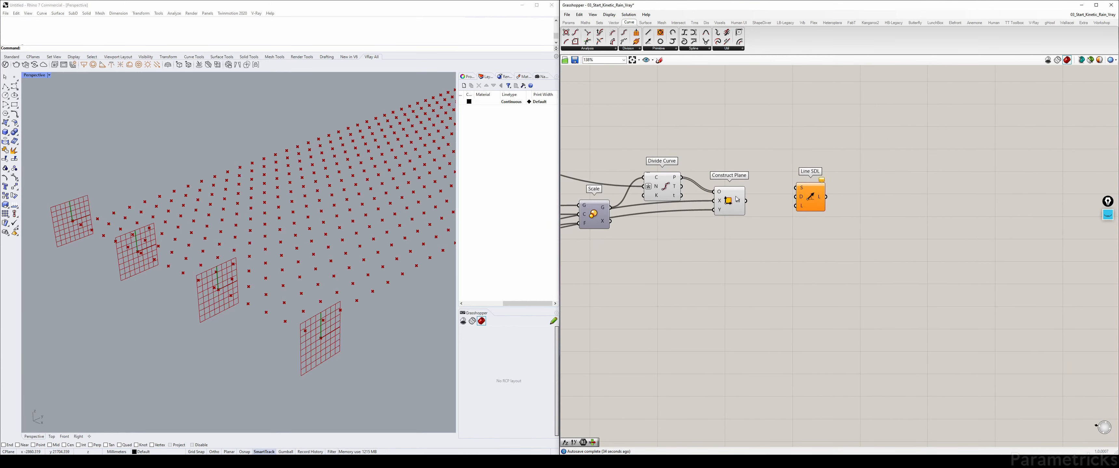
pyautogui.moveTo(821, 209); pyautogui.dragTo(833, 214)
# Step: Copy the Deconstruct Plane component, place it between Construct Plane and Line SDL, and feed it the constructed planes
pyautogui.moveTo(705, 201); pyautogui.dragTo(830, 201, button='right')
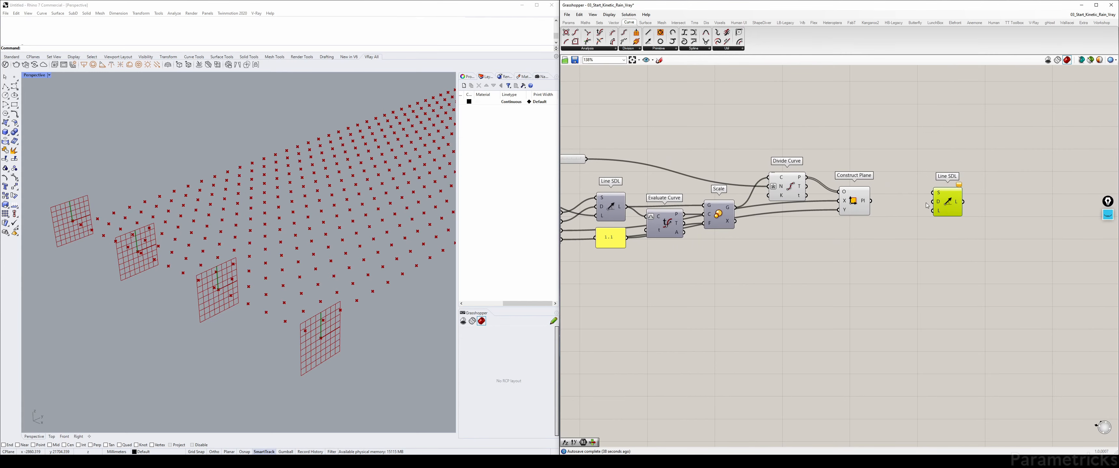
pyautogui.moveTo(733, 217); pyautogui.dragTo(789, 209, button='right')
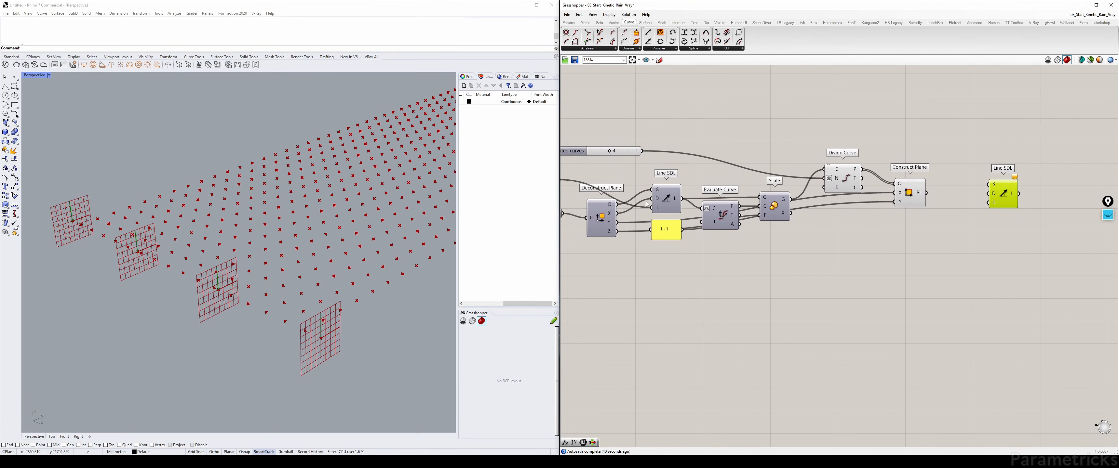
pyautogui.click(613, 221)
pyautogui.moveTo(603, 218); pyautogui.dragTo(953, 225)
pyautogui.scroll(4, 1008, 198)
pyautogui.moveTo(841, 191); pyautogui.dragTo(675, 208, button='right')
pyautogui.moveTo(674, 211); pyautogui.dragTo(688, 269)
pyautogui.moveTo(712, 274); pyautogui.dragTo(727, 219)
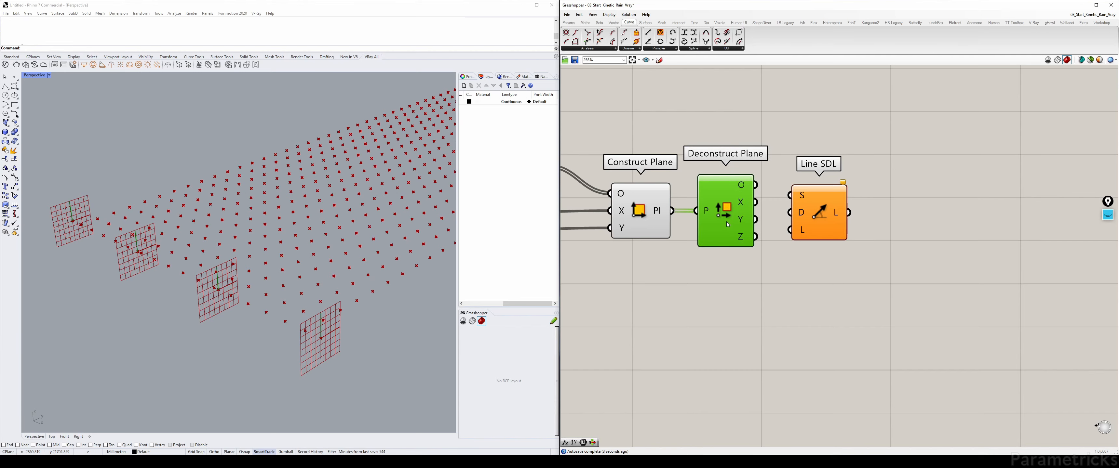
# Step: Shift Construct Plane slightly down so it lines up better with its incoming wires from Scale and Divide Curve
pyautogui.scroll(-2, 783, 210)
pyautogui.moveTo(781, 208); pyautogui.dragTo(1096, 181, button='right')
pyautogui.moveTo(813, 208); pyautogui.dragTo(738, 216, button='right')
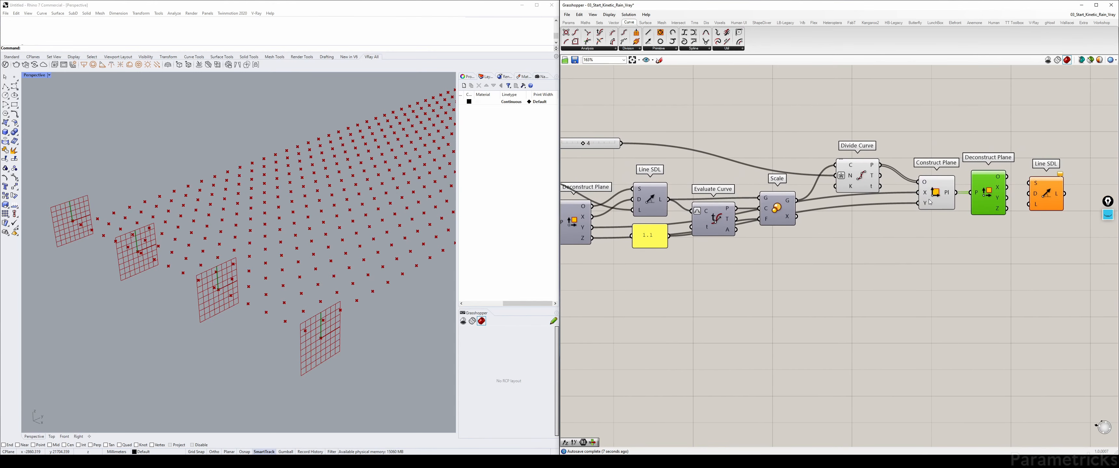
pyautogui.moveTo(920, 198); pyautogui.dragTo(740, 218, button='right')
pyautogui.moveTo(752, 213); pyautogui.dragTo(745, 222)
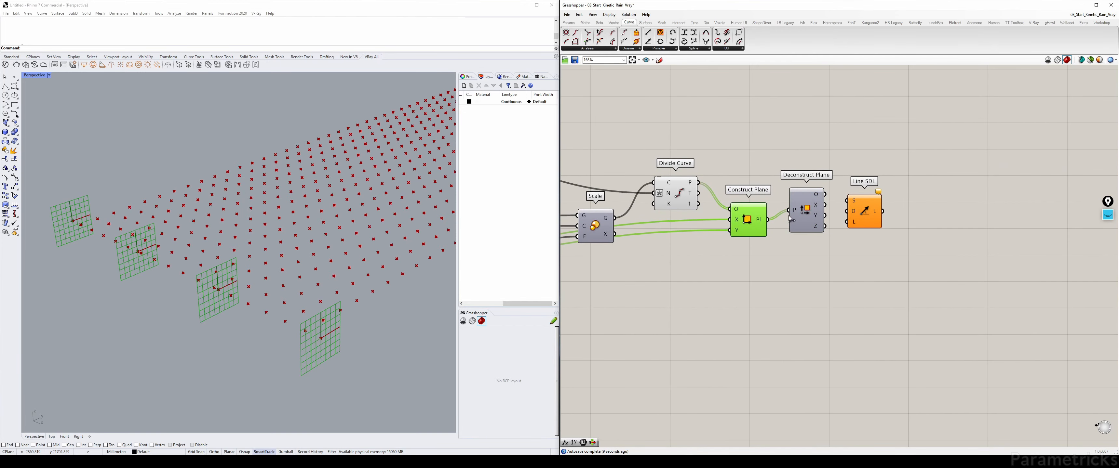
pyautogui.click(600, 233)
pyautogui.moveTo(600, 232); pyautogui.dragTo(601, 228)
# Step: Connect the copied Deconstruct Plane's origin to the Line SDL start and its X axis to the direction input
pyautogui.moveTo(856, 210); pyautogui.dragTo(657, 200, button='right')
pyautogui.moveTo(719, 192); pyautogui.dragTo(738, 202)
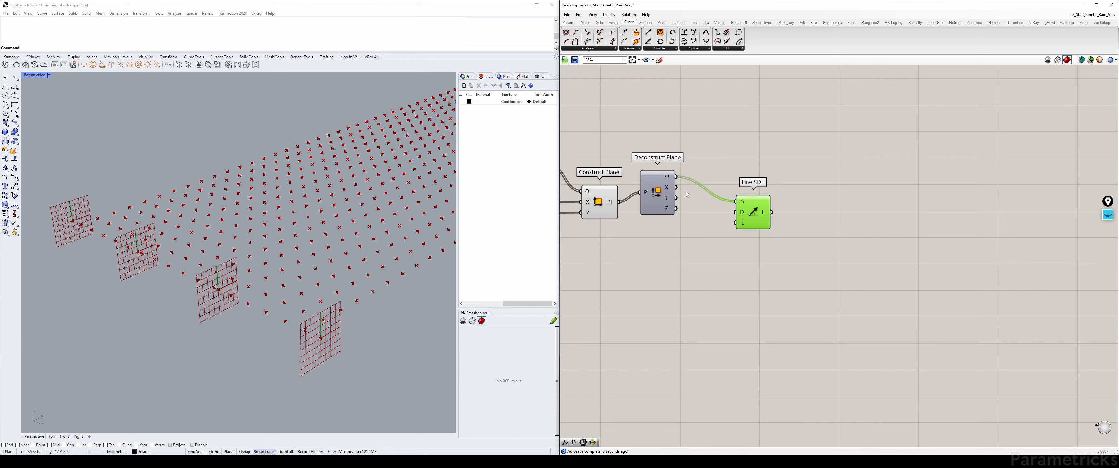
pyautogui.click(230, 287)
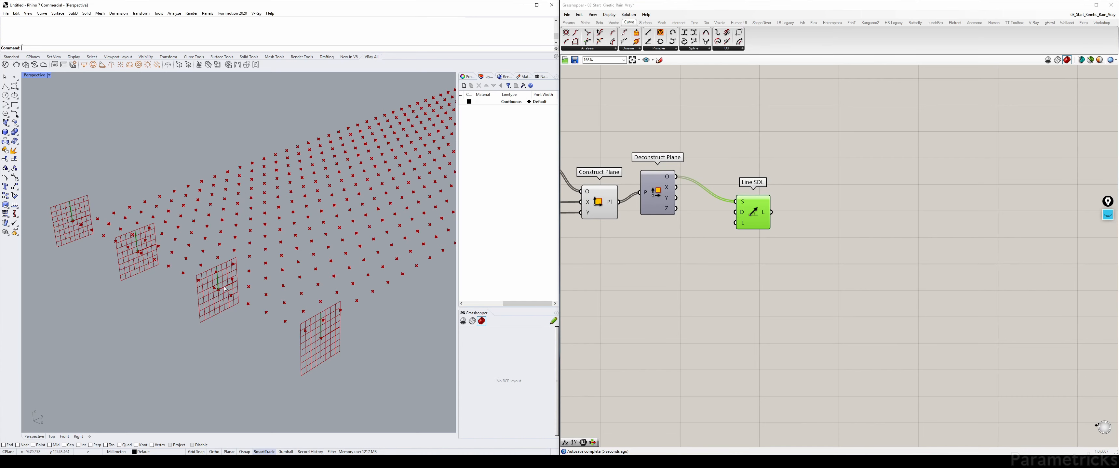
pyautogui.moveTo(676, 187); pyautogui.dragTo(735, 212)
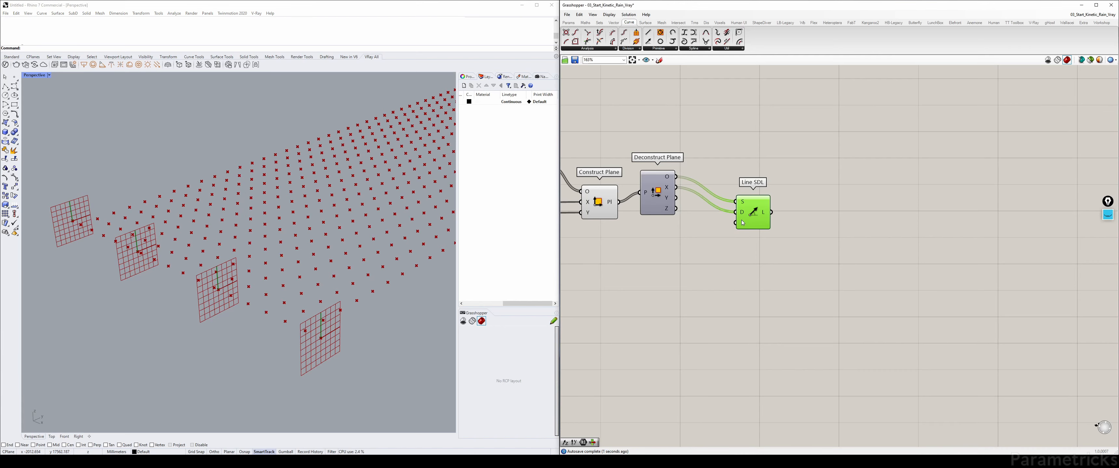
# Step: Examine the point grid's full length and the Width and side count parameters that could define the Line SDL length
pyautogui.moveTo(741, 223)
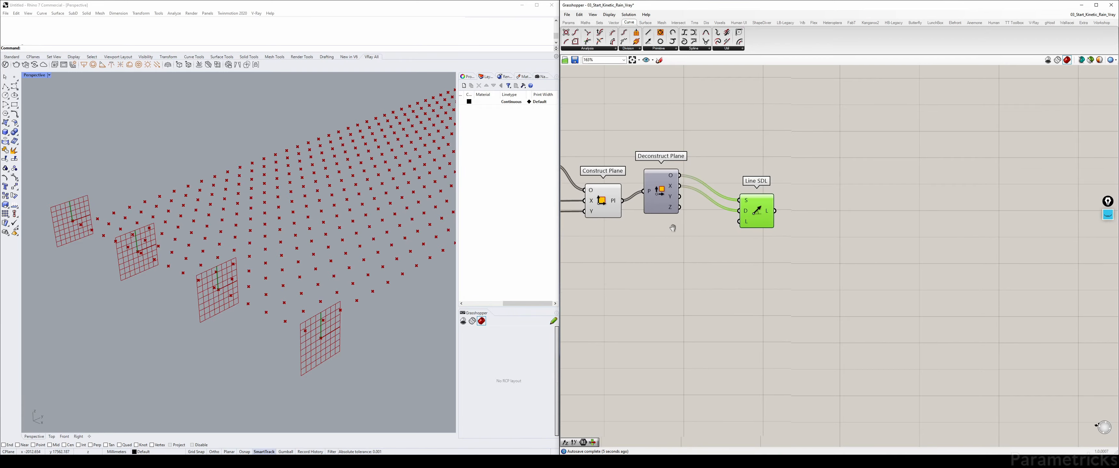
pyautogui.moveTo(742, 223); pyautogui.dragTo(827, 198, button='right')
pyautogui.scroll(-3, 325, 256)
pyautogui.scroll(-5, 325, 256)
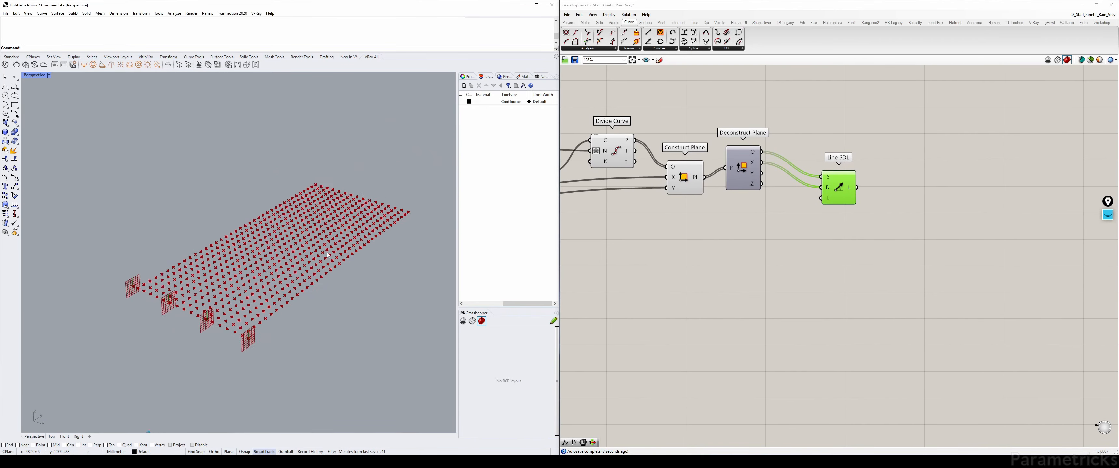
pyautogui.scroll(-4, 207, 372)
pyautogui.scroll(1, 304, 282)
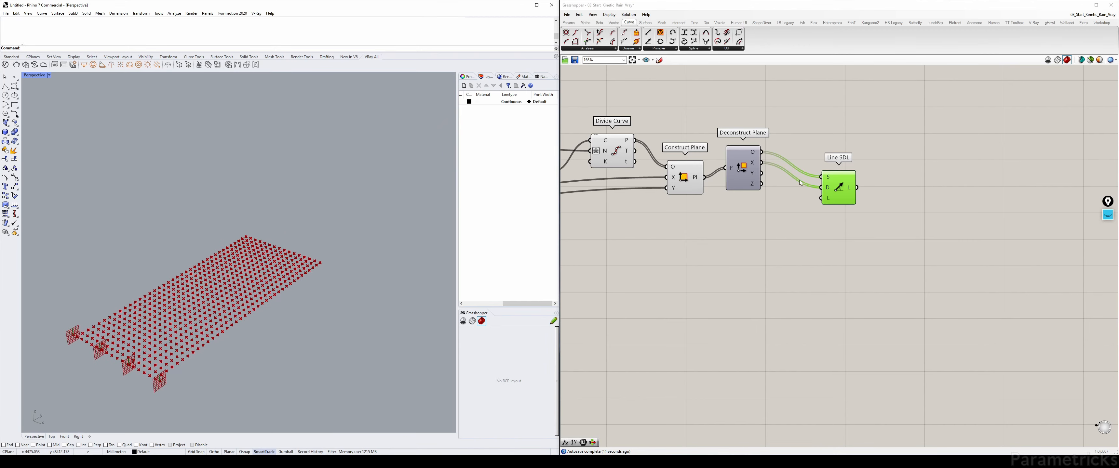
pyautogui.keyDown('shift'); pyautogui.moveTo(180, 359); pyautogui.dragTo(212, 337, button='right'); pyautogui.keyUp('shift')
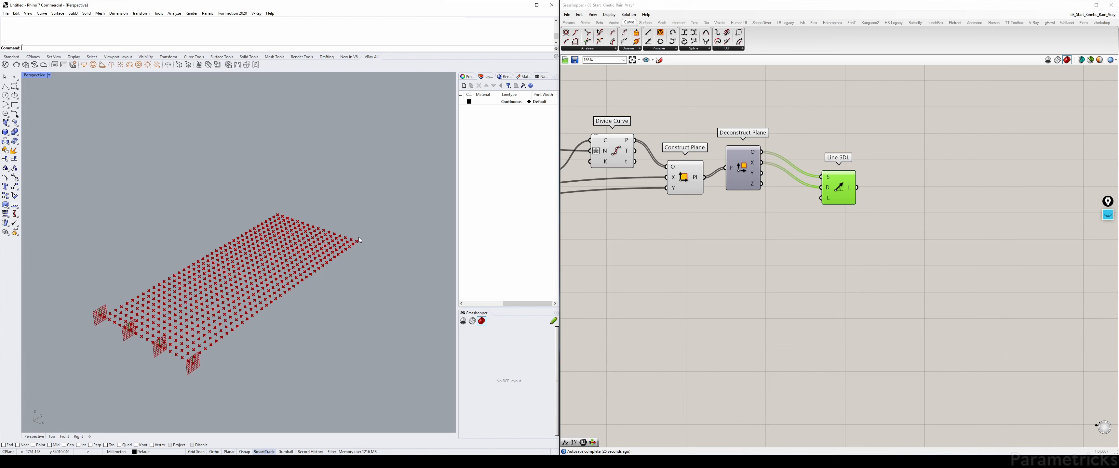
pyautogui.scroll(-4, 721, 229)
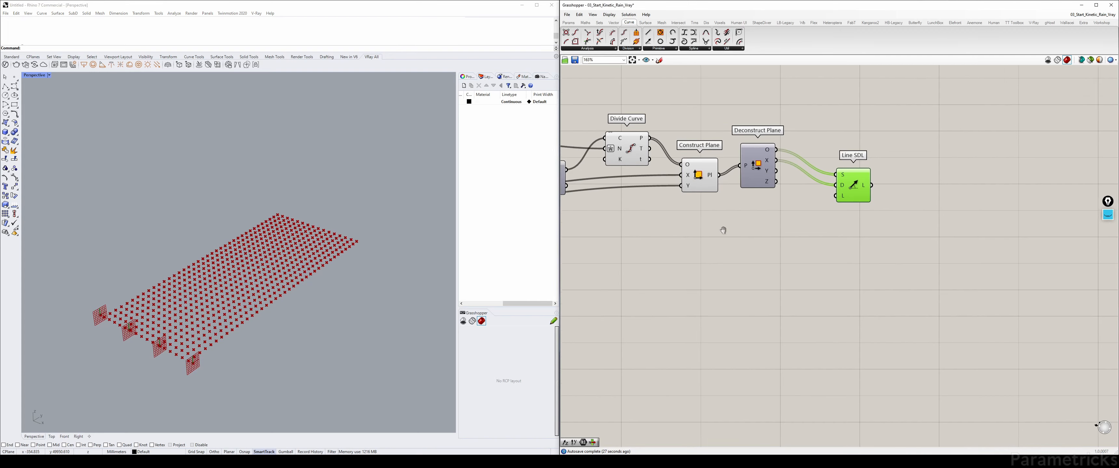
pyautogui.moveTo(712, 233); pyautogui.dragTo(873, 185, button='right')
pyautogui.scroll(-4, 736, 199)
pyautogui.moveTo(682, 203); pyautogui.dragTo(882, 198, button='right')
pyautogui.scroll(3, 695, 192)
pyautogui.scroll(3, 664, 198)
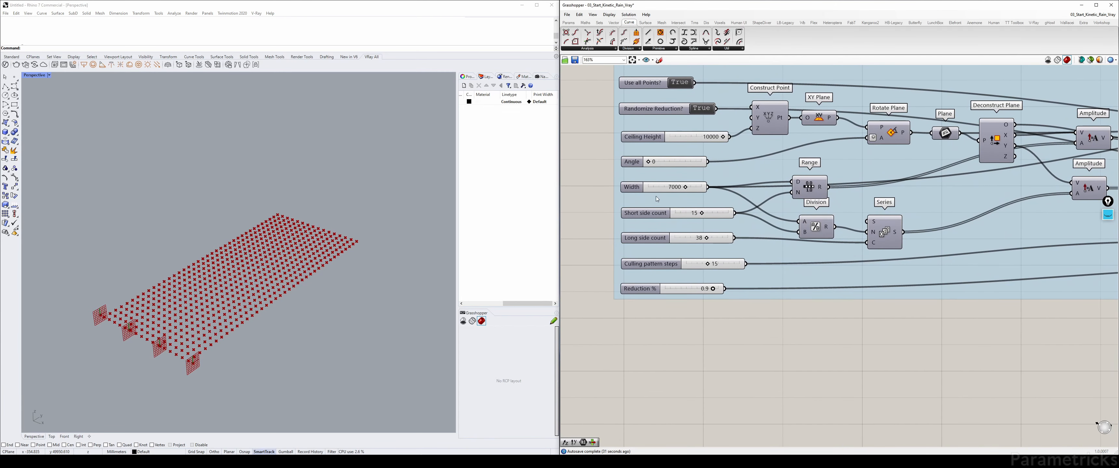
# Step: Add a Data parameter below the input sliders, feed it from the Long side count slider, and name it Long side count
pyautogui.click(662, 242)
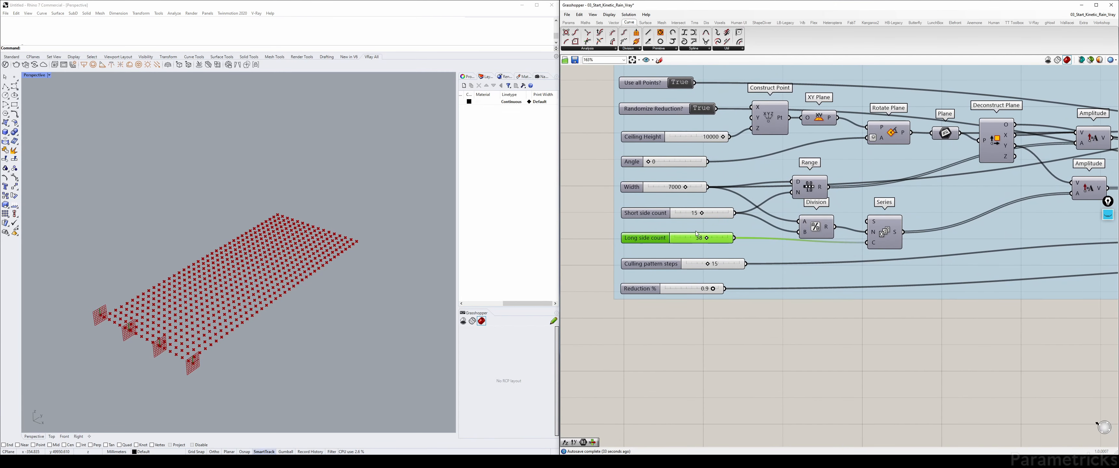
pyautogui.moveTo(662, 242); pyautogui.dragTo(632, 255, button='right')
pyautogui.click(207, 363)
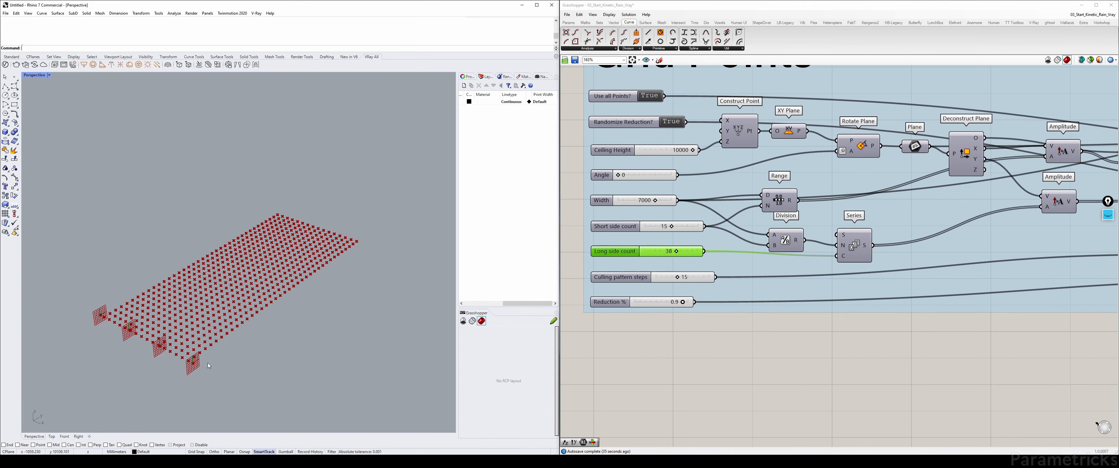
pyautogui.doubleClick(727, 353)
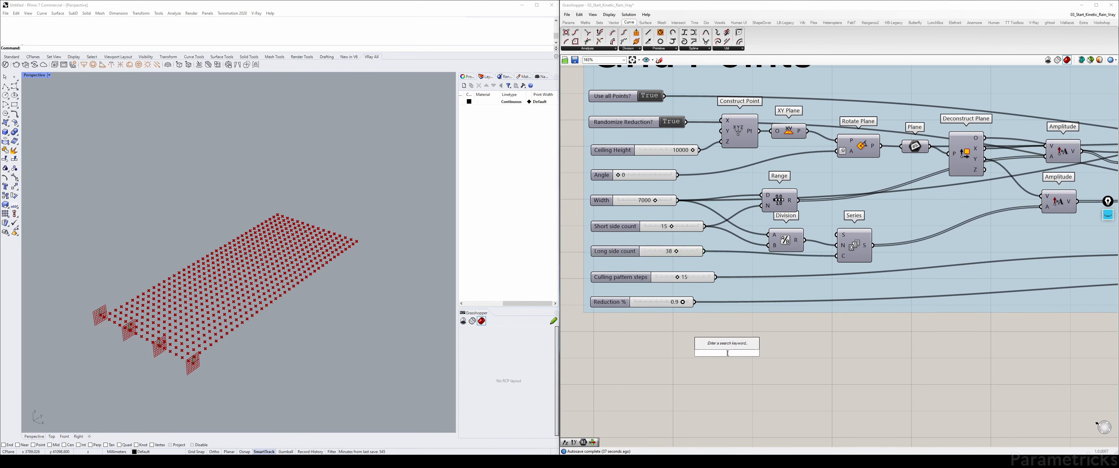
pyautogui.write('data')
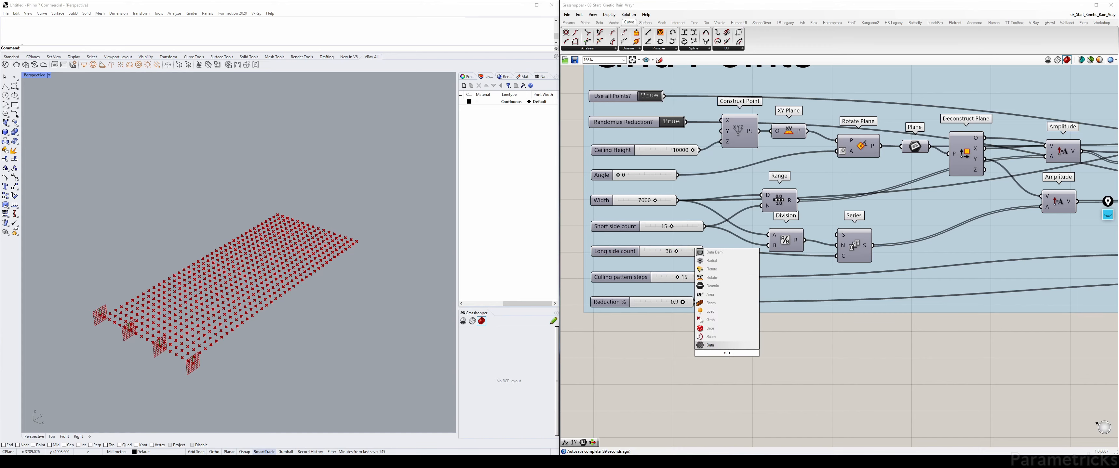
pyautogui.press('Return')
pyautogui.moveTo(731, 269); pyautogui.dragTo(722, 256, button='right')
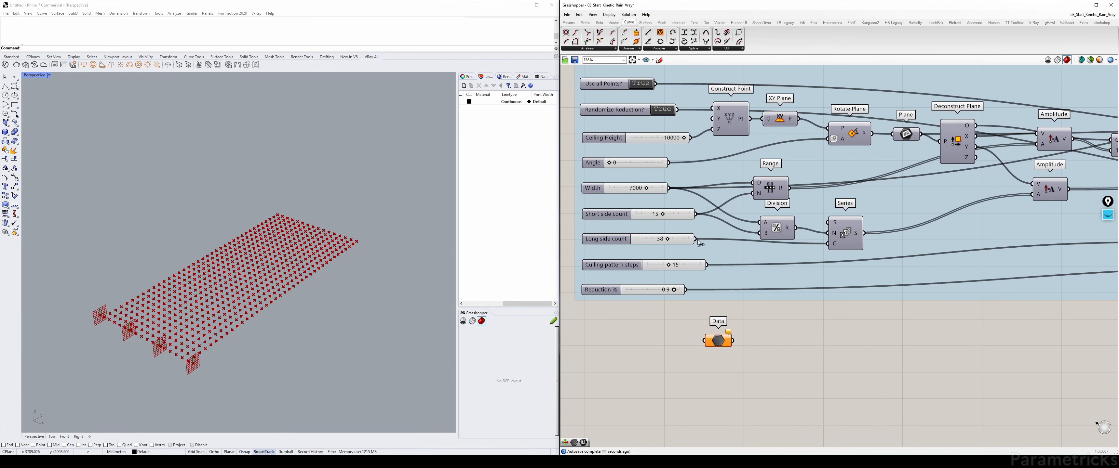
pyautogui.moveTo(697, 239); pyautogui.dragTo(704, 341)
pyautogui.rightClick(724, 342)
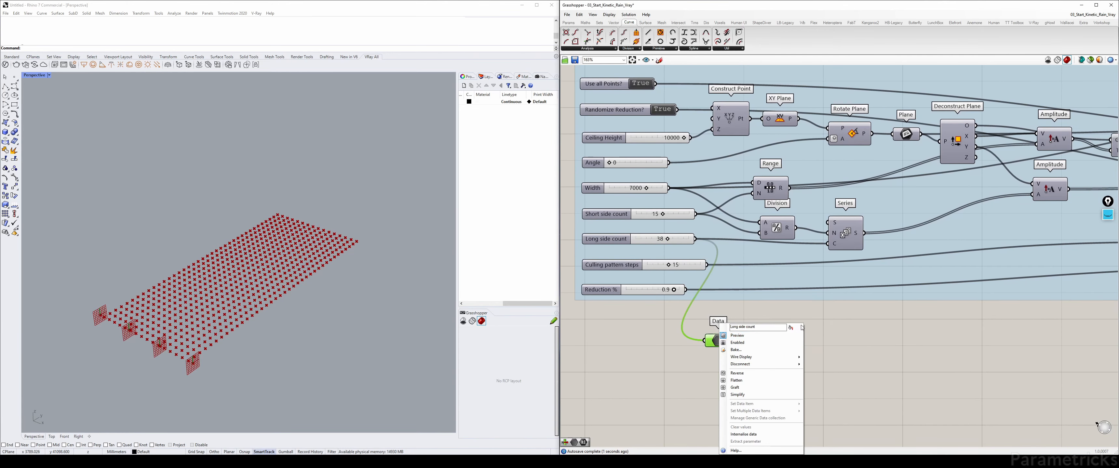
pyautogui.press('Return')
pyautogui.moveTo(696, 240); pyautogui.dragTo(706, 343)
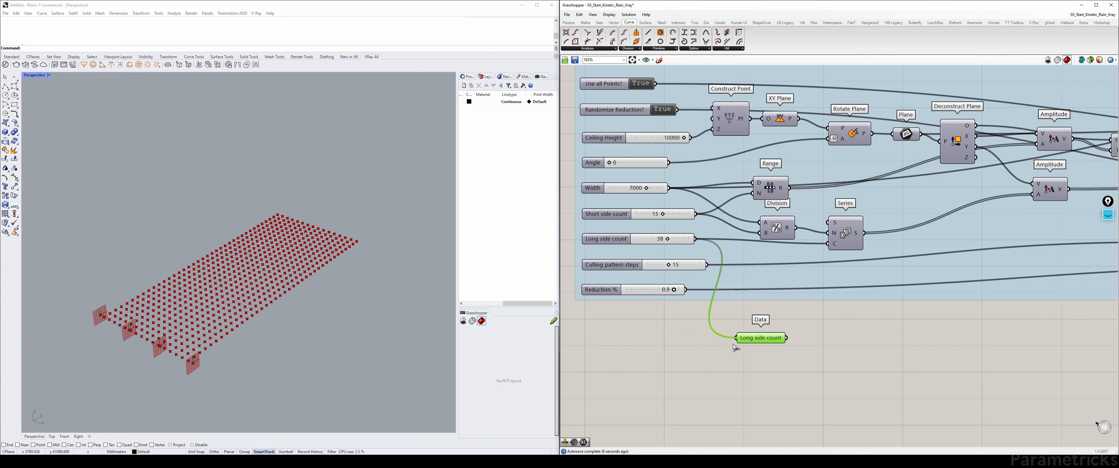
# Step: Move the Long side count parameter to the output end of the Grid Points group, directly above the Width parameter
pyautogui.click(809, 336)
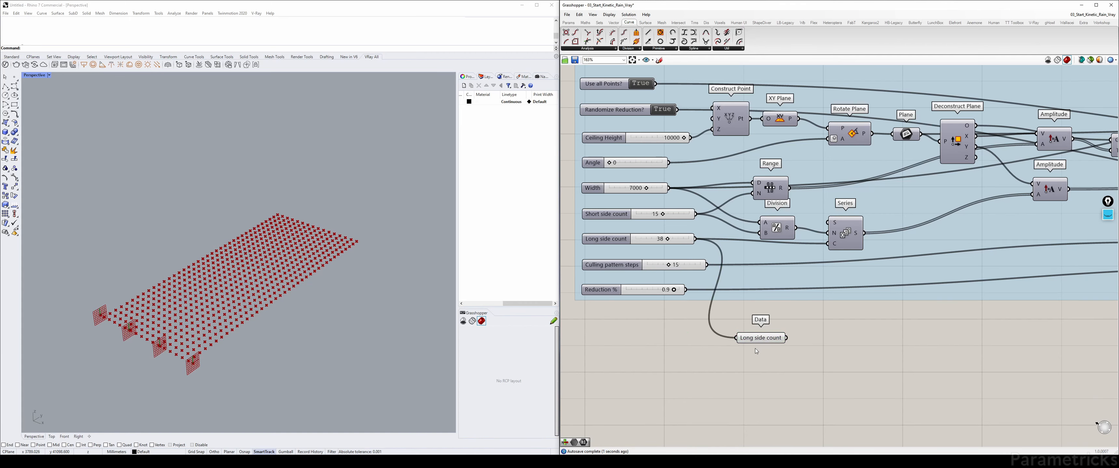
pyautogui.scroll(-3, 751, 341)
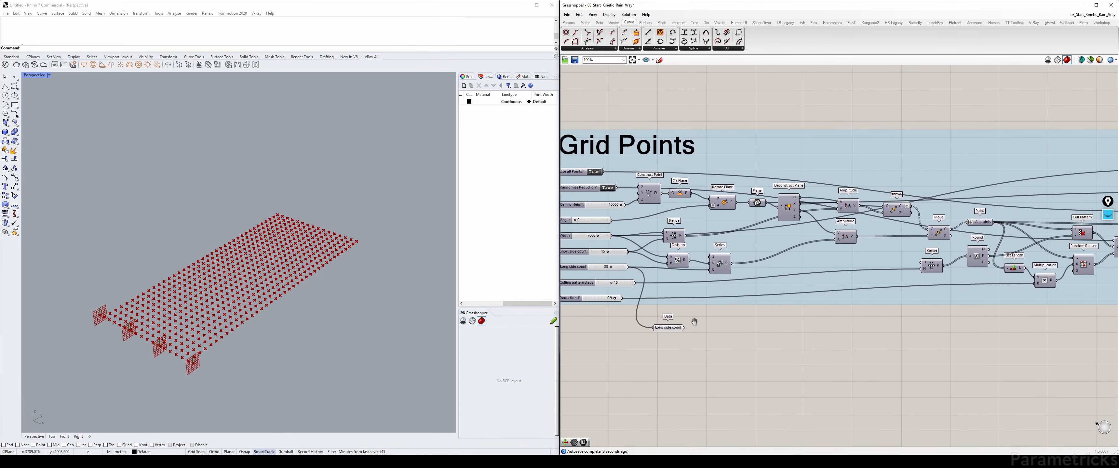
pyautogui.moveTo(630, 334); pyautogui.dragTo(942, 335)
pyautogui.moveTo(986, 344); pyautogui.dragTo(715, 337, button='right')
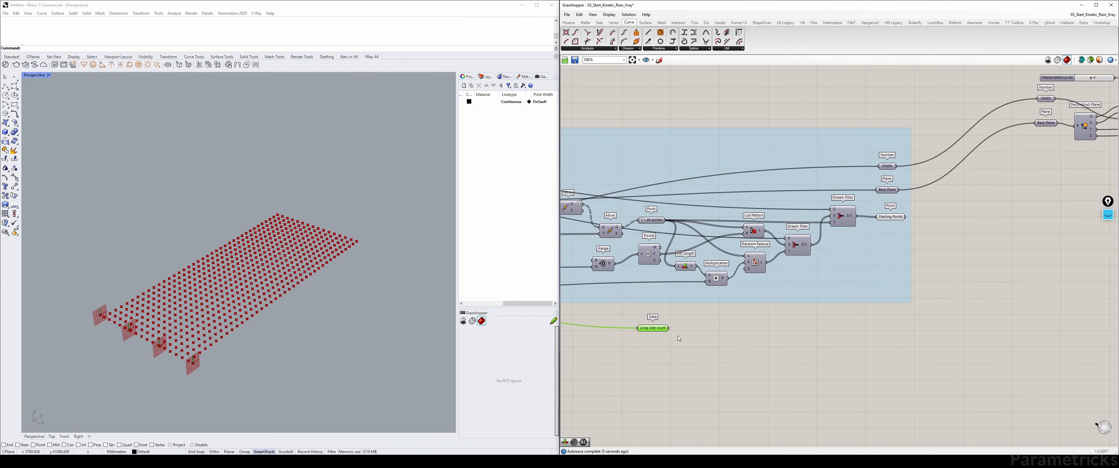
pyautogui.moveTo(660, 331); pyautogui.dragTo(893, 152)
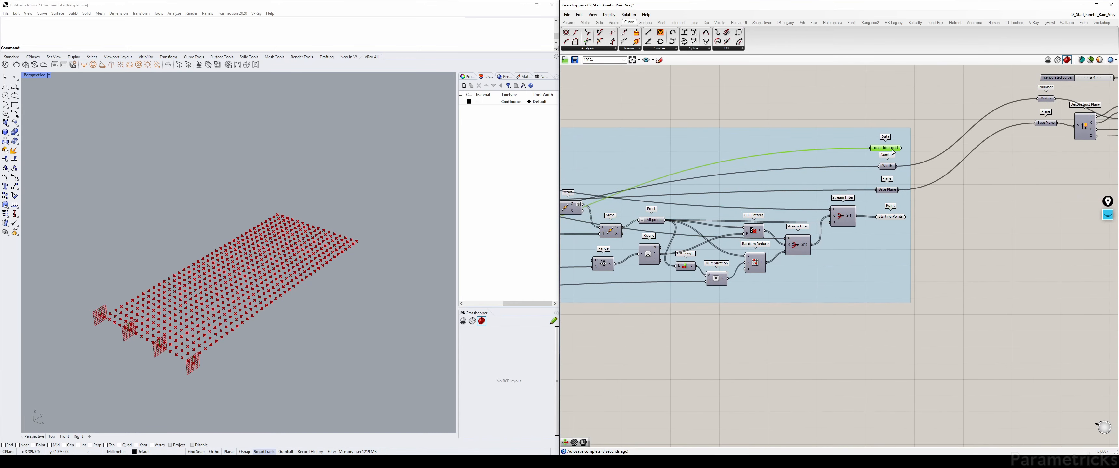
# Step: Shift Division up beneath Range, add another Data parameter below the sliders, and feed it the Division result
pyautogui.moveTo(738, 230); pyautogui.dragTo(1058, 211, button='right')
pyautogui.moveTo(581, 228); pyautogui.dragTo(637, 220, button='right')
pyautogui.scroll(3, 638, 220)
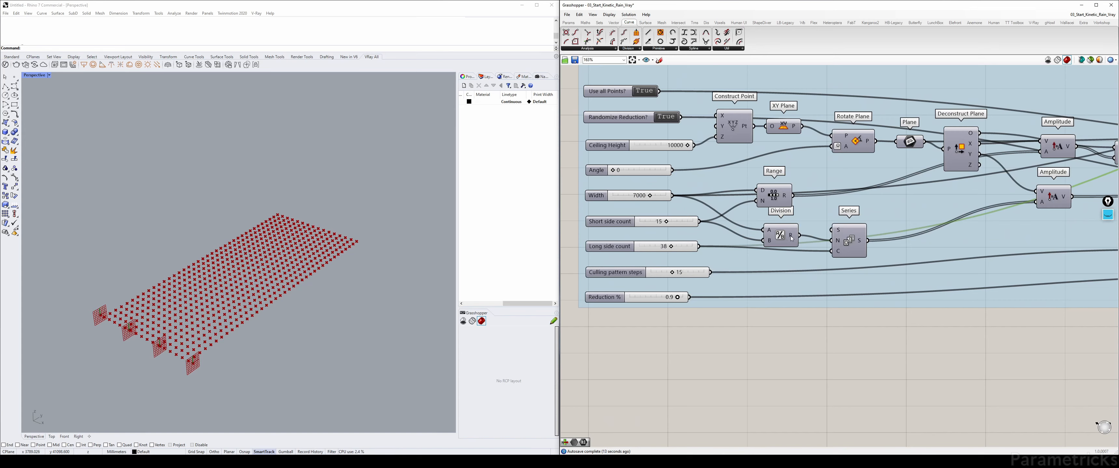
pyautogui.moveTo(792, 238); pyautogui.dragTo(785, 231)
pyautogui.doubleClick(737, 368)
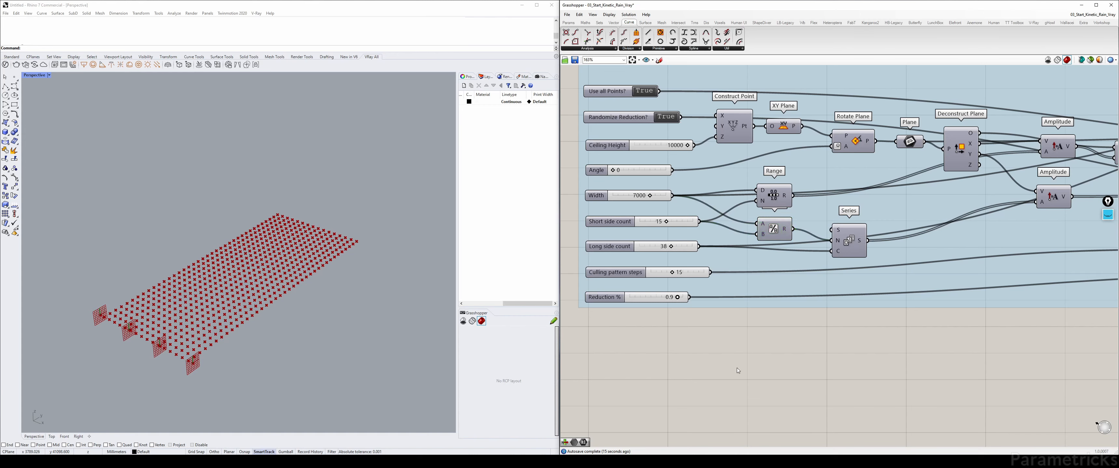
pyautogui.write('n')
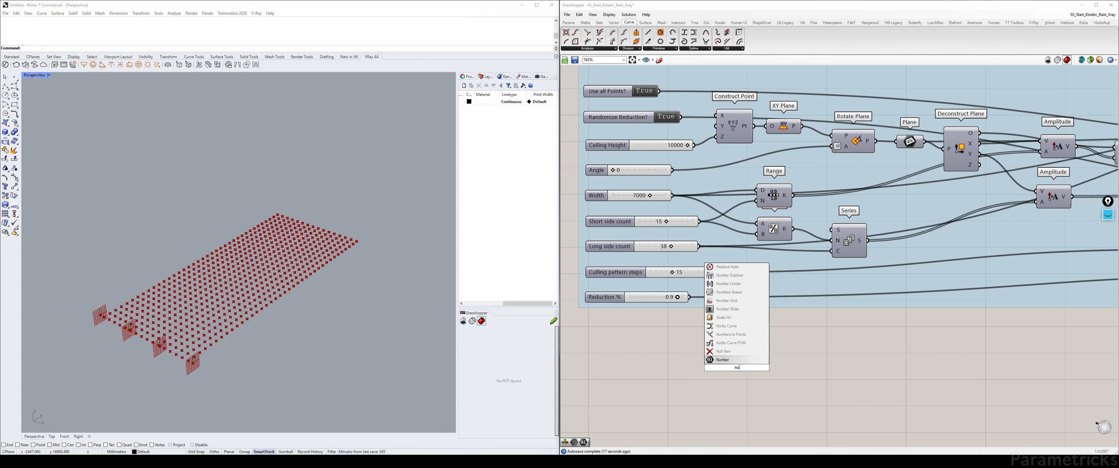
pyautogui.press('BackSpace')
pyautogui.write('data')
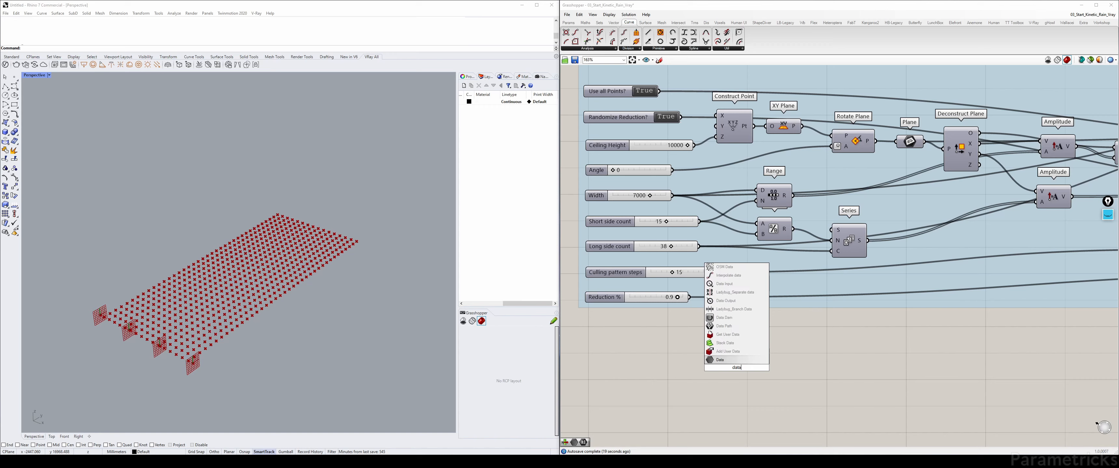
pyautogui.press('Return')
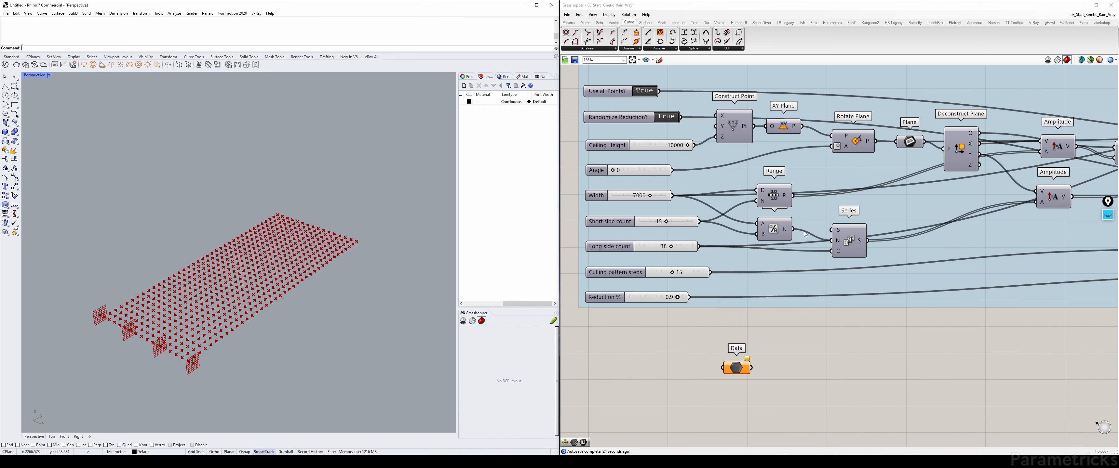
pyautogui.moveTo(793, 229); pyautogui.dragTo(735, 369)
# Step: Name the Data parameter fed by Division "Inbetween distance"
pyautogui.rightClick(735, 369)
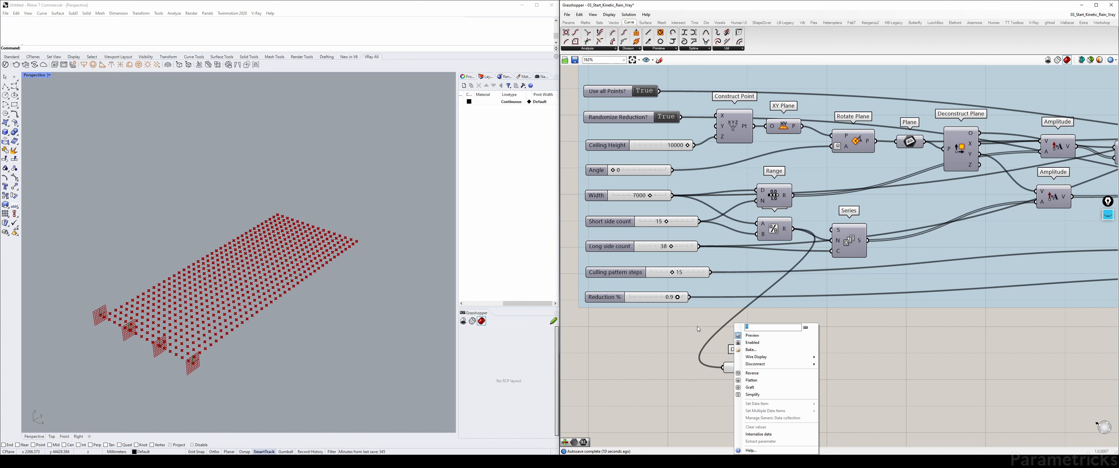
pyautogui.press('BackSpace')
pyautogui.press('BackSpace')
pyautogui.press('BackSpace')
pyautogui.write('etween distance')
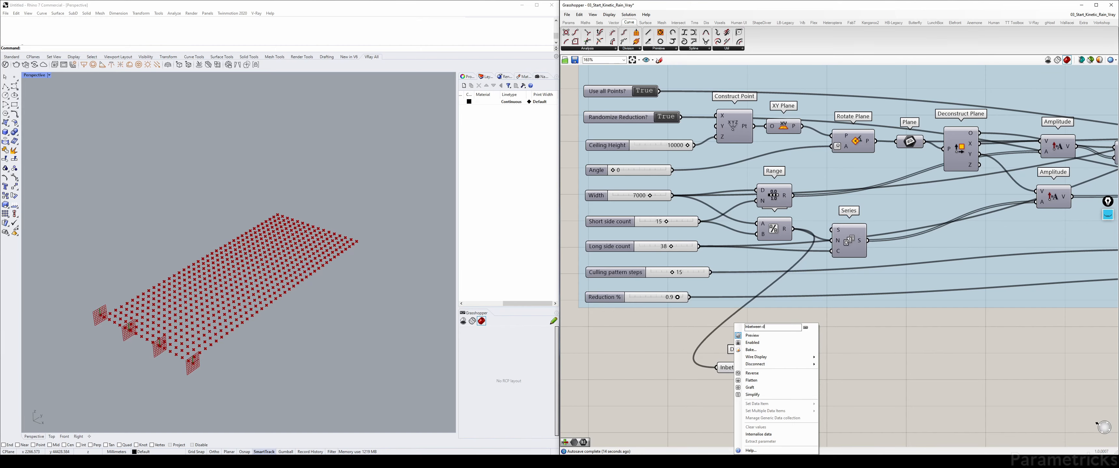
pyautogui.click(681, 356)
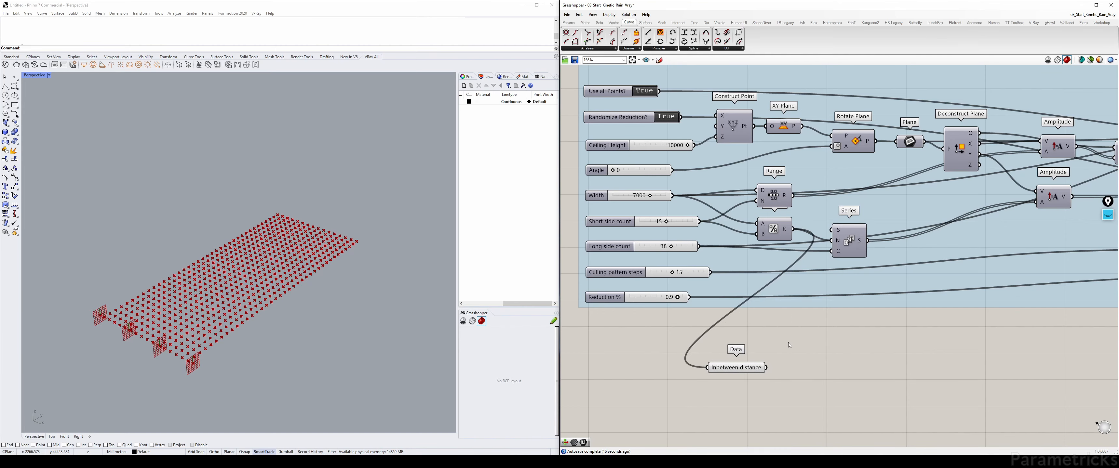
# Step: Place Inbetween distance above Long side count at the output end and add the new parameters to the Grid Points group
pyautogui.scroll(-3, 788, 342)
pyautogui.moveTo(788, 342); pyautogui.dragTo(702, 313, button='right')
pyautogui.moveTo(683, 328); pyautogui.dragTo(1035, 199)
pyautogui.moveTo(1045, 198); pyautogui.dragTo(736, 205, button='right')
pyautogui.moveTo(736, 207); pyautogui.dragTo(951, 132)
pyautogui.scroll(3, 940, 138)
pyautogui.moveTo(859, 87); pyautogui.dragTo(992, 267)
pyautogui.rightClick(751, 157)
pyautogui.click(769, 209)
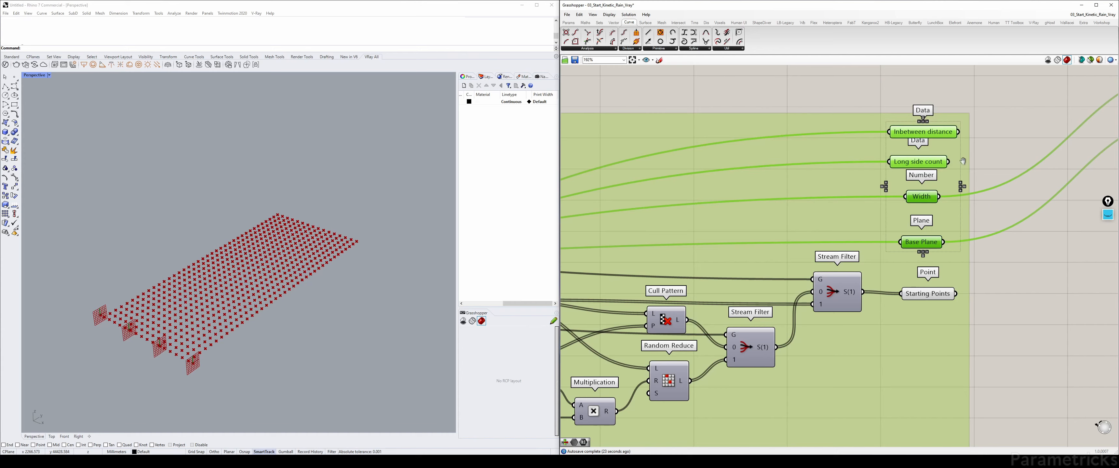
# Step: Copy the Inbetween distance and Long side count parameters outside the Grid Points group and wire each copy to its original
pyautogui.moveTo(930, 133); pyautogui.dragTo(756, 181, button='right')
pyautogui.click(754, 178)
pyautogui.keyDown('shift'); pyautogui.click(748, 208); pyautogui.keyUp('shift')
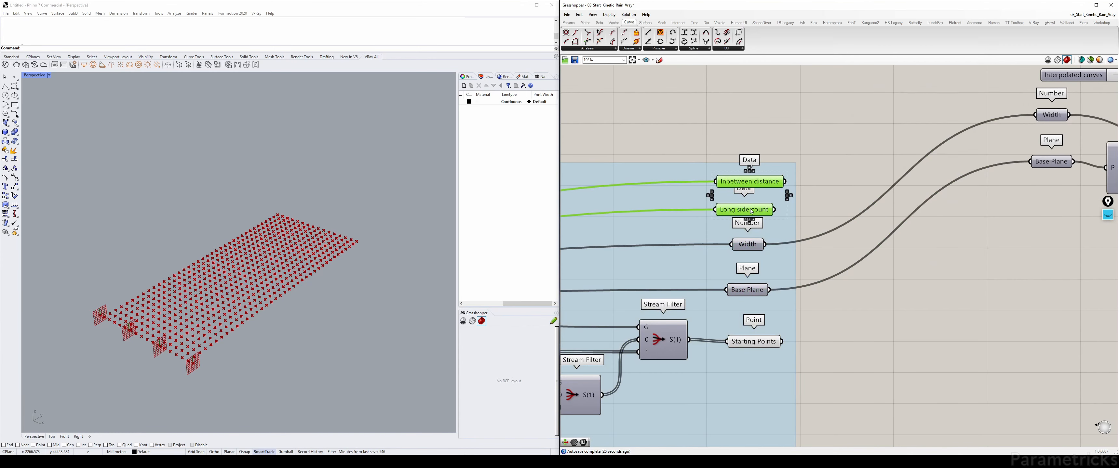
pyautogui.keyDown('alt'); pyautogui.moveTo(749, 208); pyautogui.dragTo(889, 193); pyautogui.keyUp('alt')
pyautogui.moveTo(785, 182); pyautogui.dragTo(856, 167)
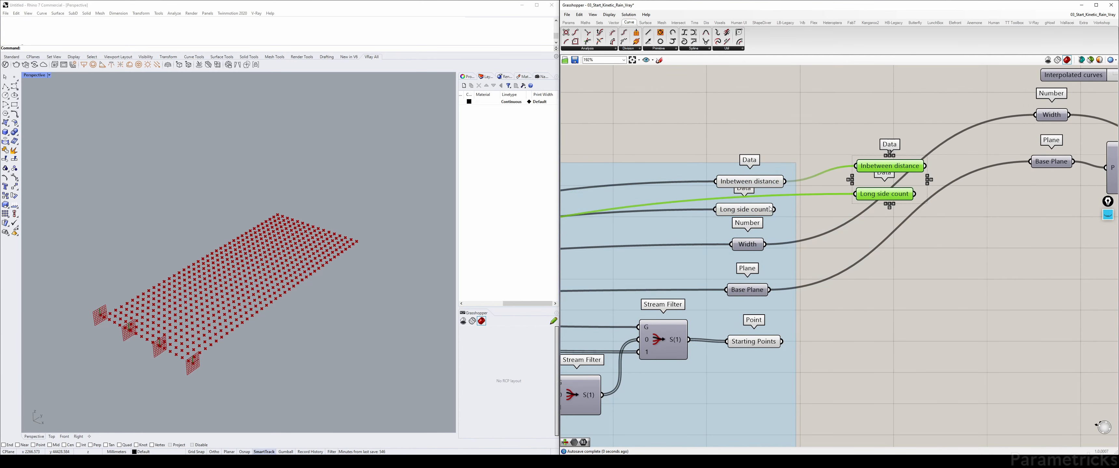
pyautogui.moveTo(775, 210); pyautogui.dragTo(855, 195)
# Step: Move the two copied parameters above the Interpolated curves slider
pyautogui.moveTo(942, 208); pyautogui.dragTo(740, 221, button='right')
pyautogui.scroll(-2, 739, 221)
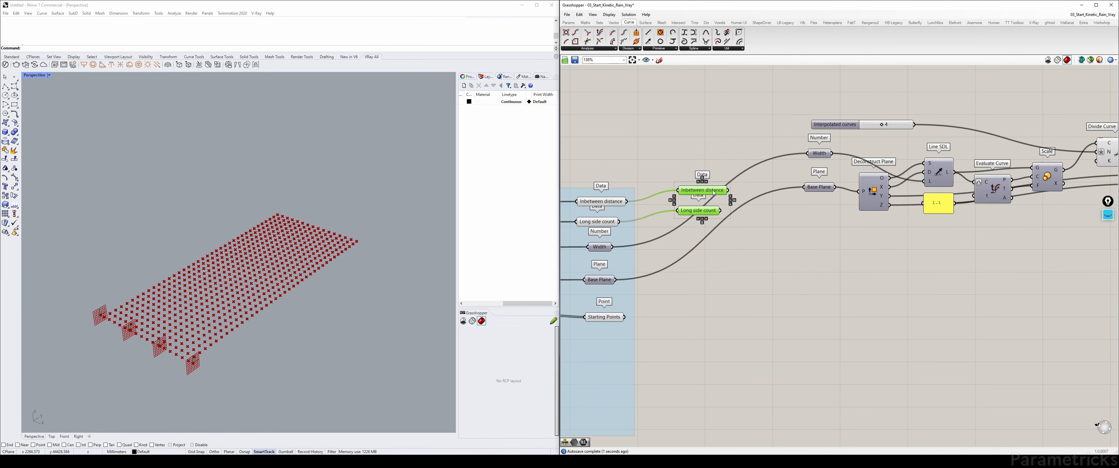
pyautogui.moveTo(712, 193); pyautogui.dragTo(843, 88)
pyautogui.click(910, 76)
# Step: Add a Multiplication component and feed Inbetween distance into A and Long side count into B
pyautogui.moveTo(910, 76); pyautogui.dragTo(710, 130, button='right')
pyautogui.scroll(-2, 800, 131)
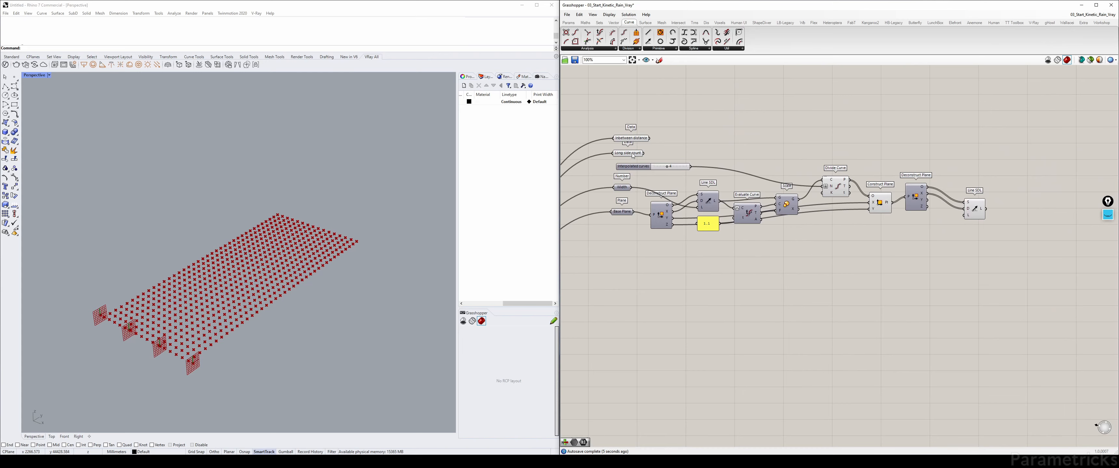
pyautogui.scroll(3, 674, 147)
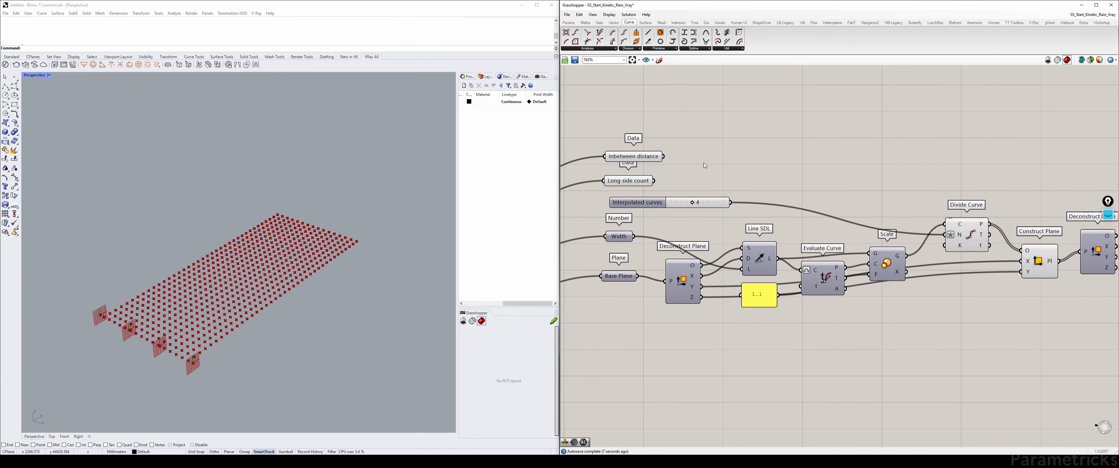
pyautogui.doubleClick(770, 154)
pyautogui.write('*')
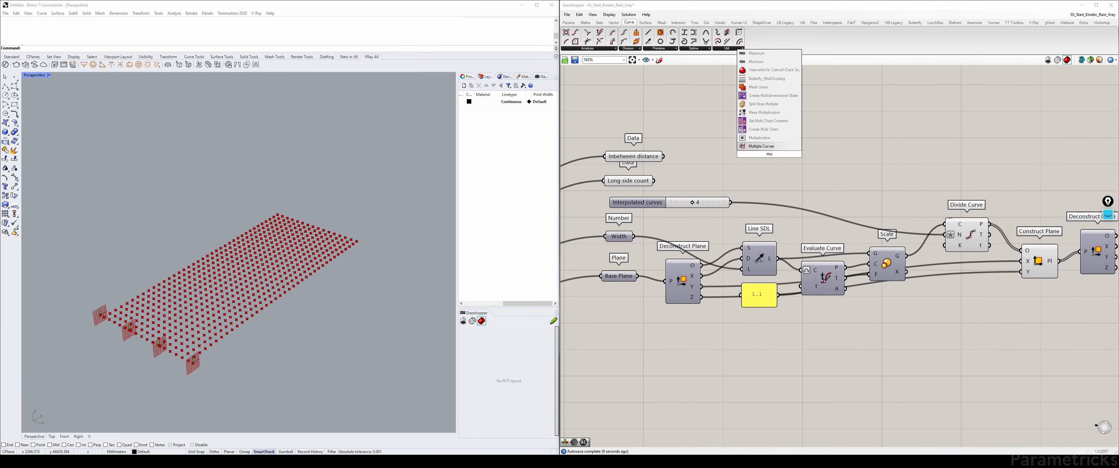
pyautogui.click(761, 144)
pyautogui.moveTo(663, 156); pyautogui.dragTo(654, 180)
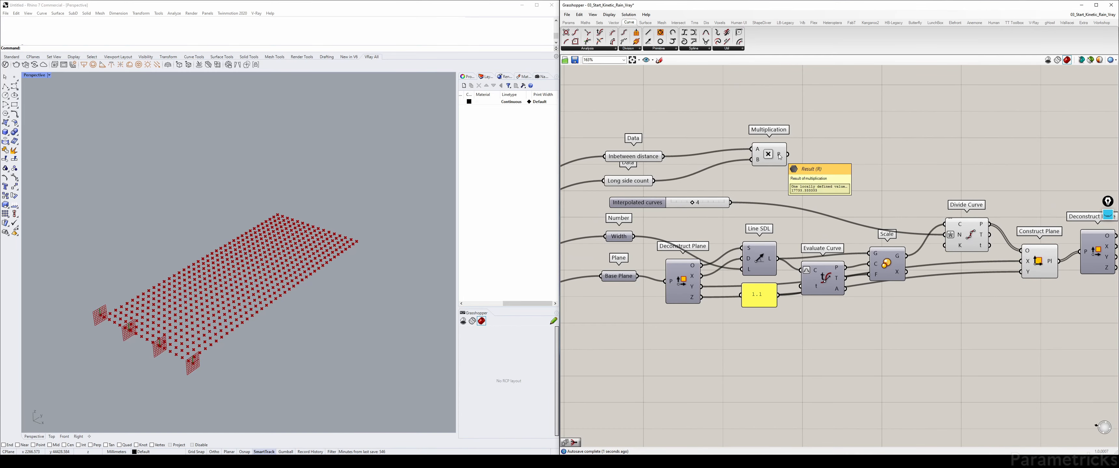
# Step: Connect the Multiplication result to the length input of the last Line SDL
pyautogui.click(780, 157)
pyautogui.moveTo(817, 154); pyautogui.dragTo(610, 144, button='right')
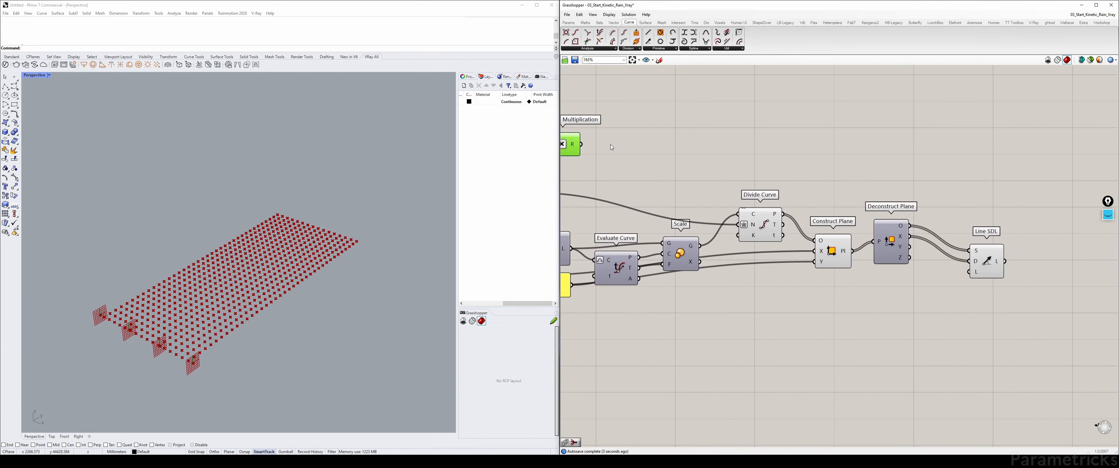
pyautogui.moveTo(582, 145); pyautogui.dragTo(962, 279)
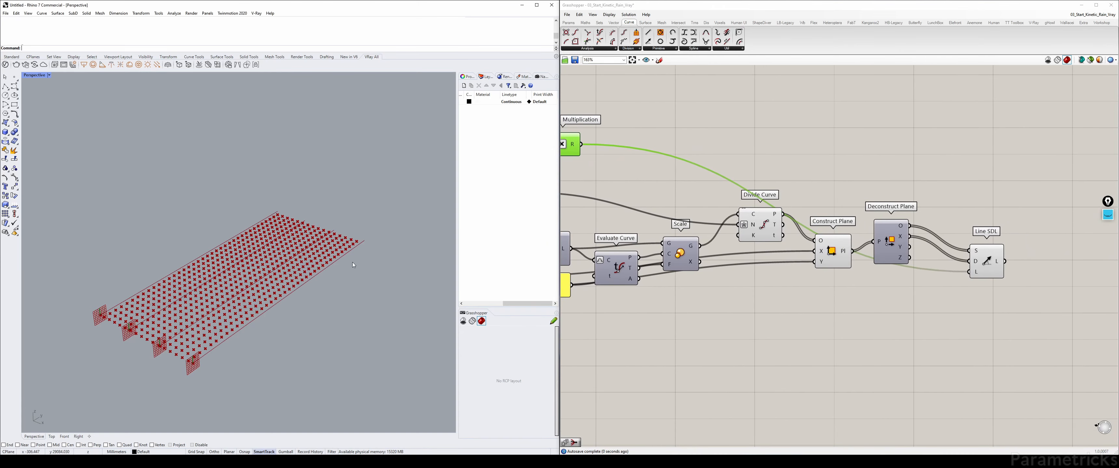
# Step: Examine how far the guide lines extend past the point grid in the Top view, then return to the Perspective view
pyautogui.moveTo(361, 260); pyautogui.dragTo(319, 249, button='right')
pyautogui.doubleClick(32, 75)
pyautogui.doubleClick(28, 75)
pyautogui.moveTo(258, 125); pyautogui.dragTo(257, 211, button='right')
pyautogui.scroll(4, 228, 157)
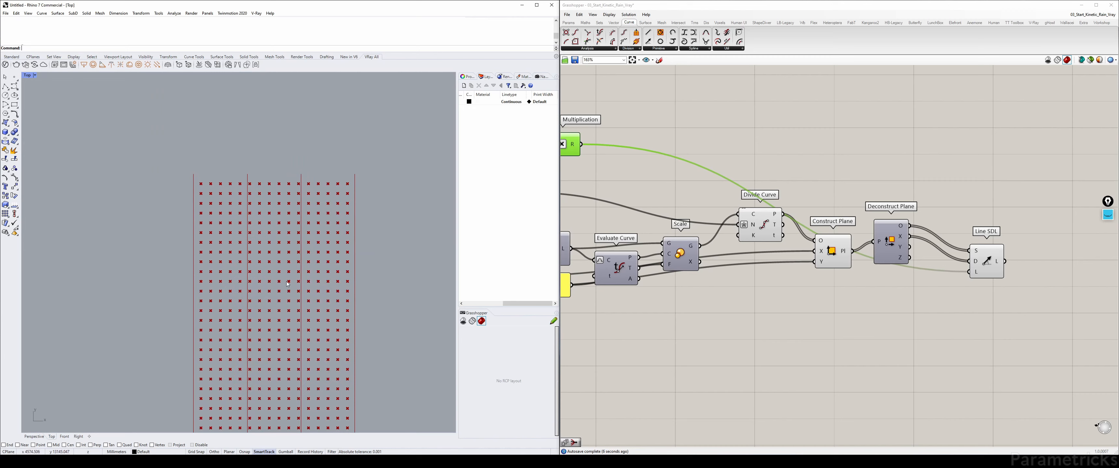
pyautogui.moveTo(287, 284); pyautogui.dragTo(277, 203, button='right')
pyautogui.moveTo(194, 330); pyautogui.dragTo(222, 307, button='right')
pyautogui.moveTo(579, 147); pyautogui.dragTo(771, 150, button='right')
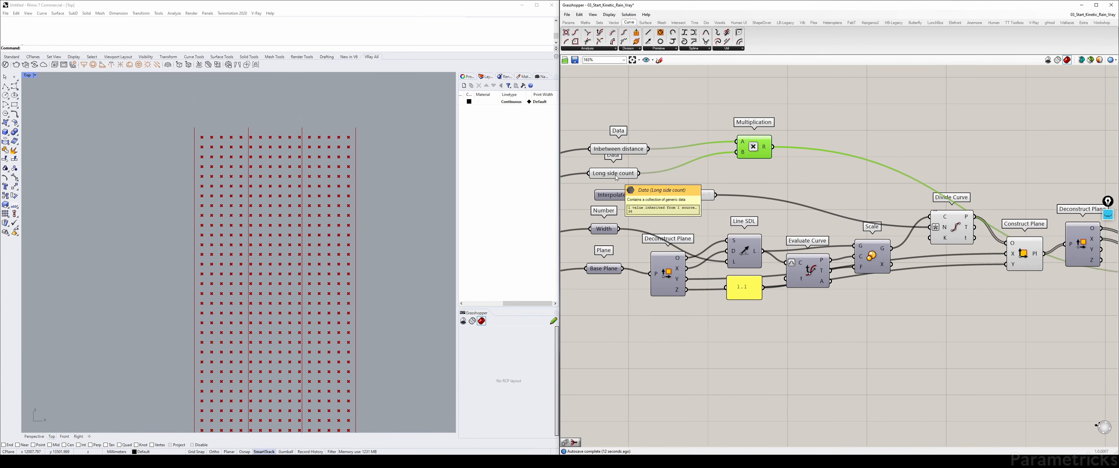
pyautogui.moveTo(217, 196); pyautogui.dragTo(193, 189, button='right')
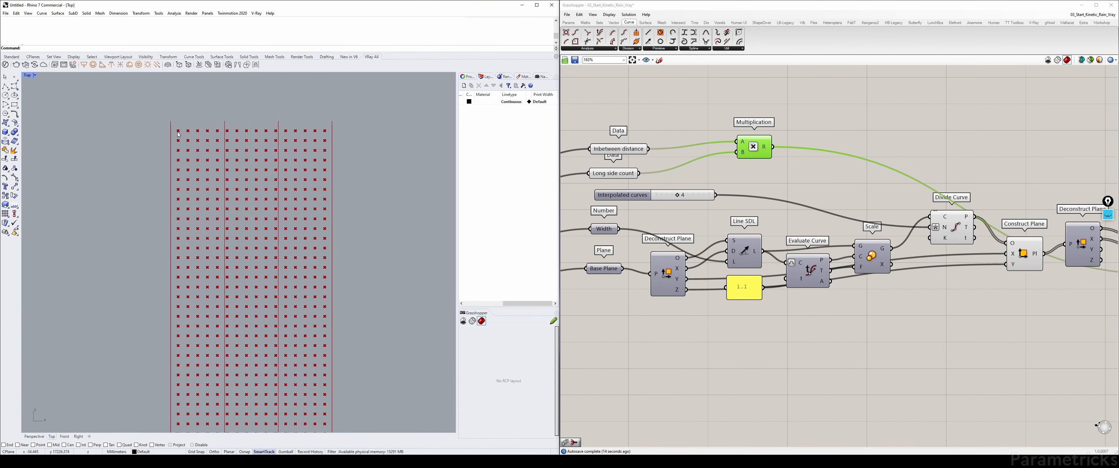
pyautogui.scroll(-3, 258, 243)
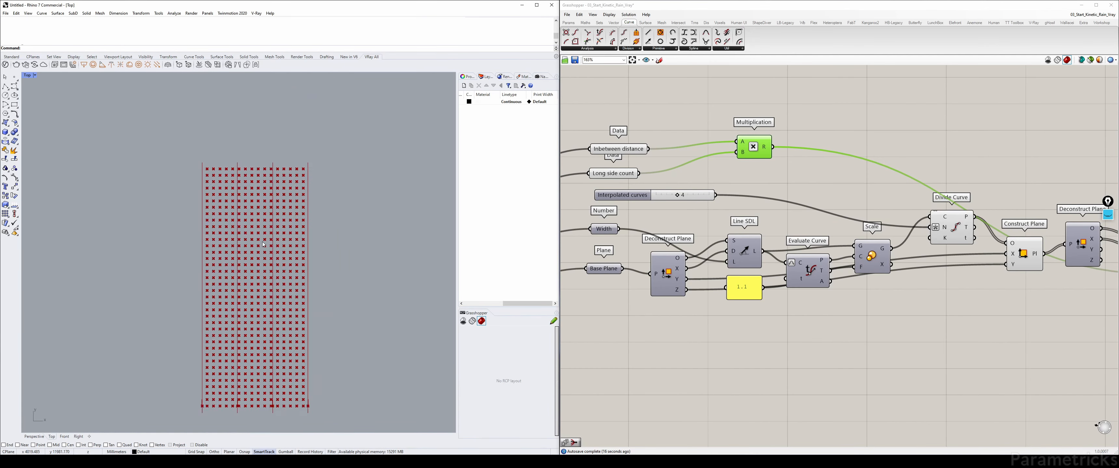
pyautogui.moveTo(270, 179); pyautogui.dragTo(273, 244, button='right')
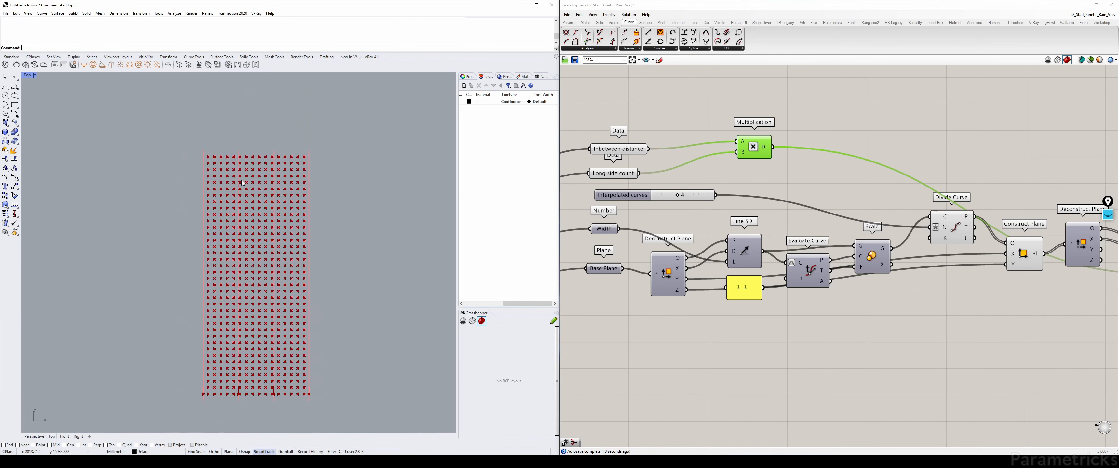
pyautogui.doubleClick(27, 75)
pyautogui.click(258, 77)
pyautogui.doubleClick(257, 76)
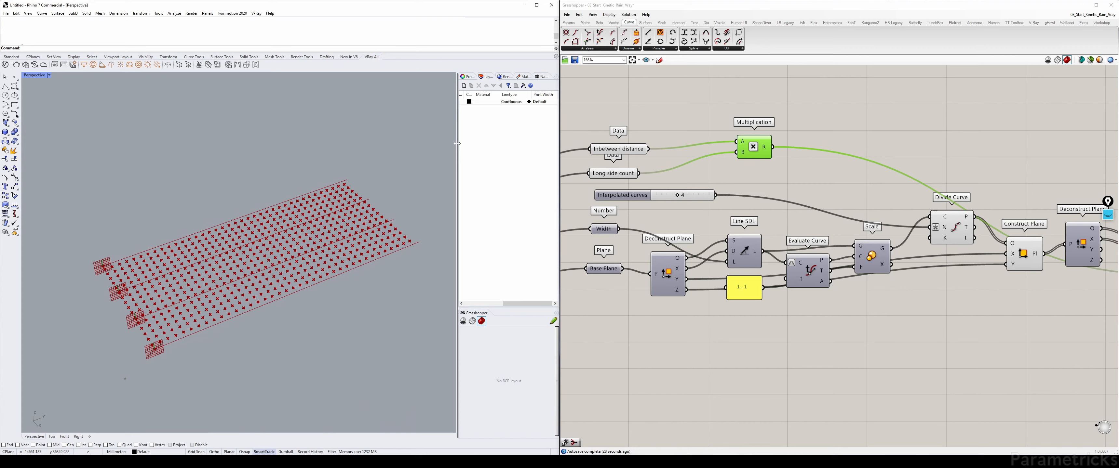
# Step: Align the Multiplication component with its inputs and raise the Inbetween distance parameter slightly
pyautogui.moveTo(758, 144); pyautogui.dragTo(752, 154)
pyautogui.click(664, 136)
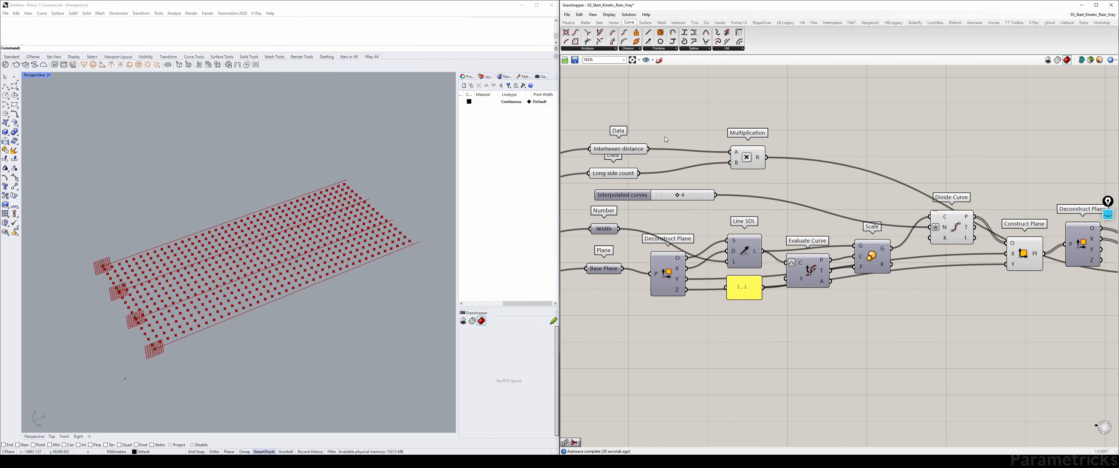
pyautogui.moveTo(629, 151); pyautogui.dragTo(627, 147)
# Step: Add a number slider with value 5 above the Multiplication component
pyautogui.doubleClick(772, 86)
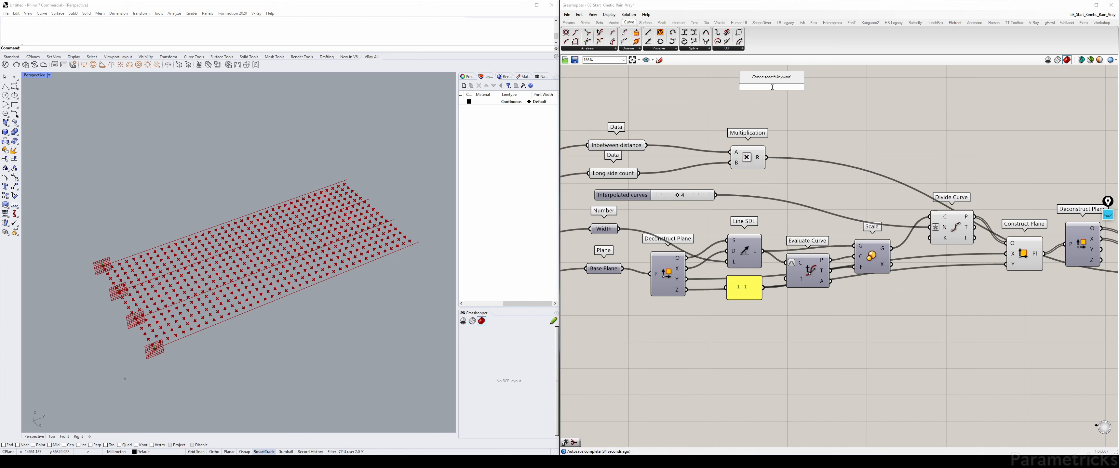
pyautogui.write('Wave Le')
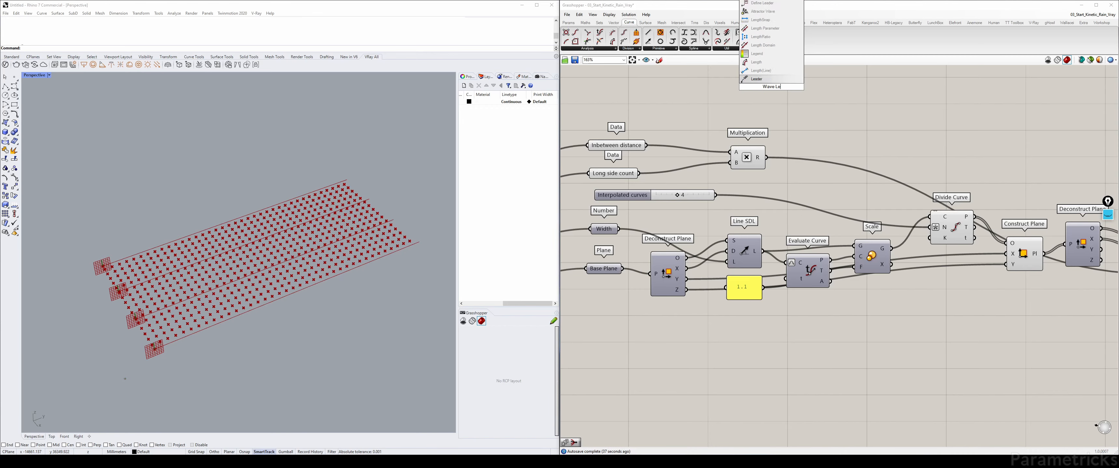
pyautogui.hotkey('ctrl', 'a')
pyautogui.press('BackSpace')
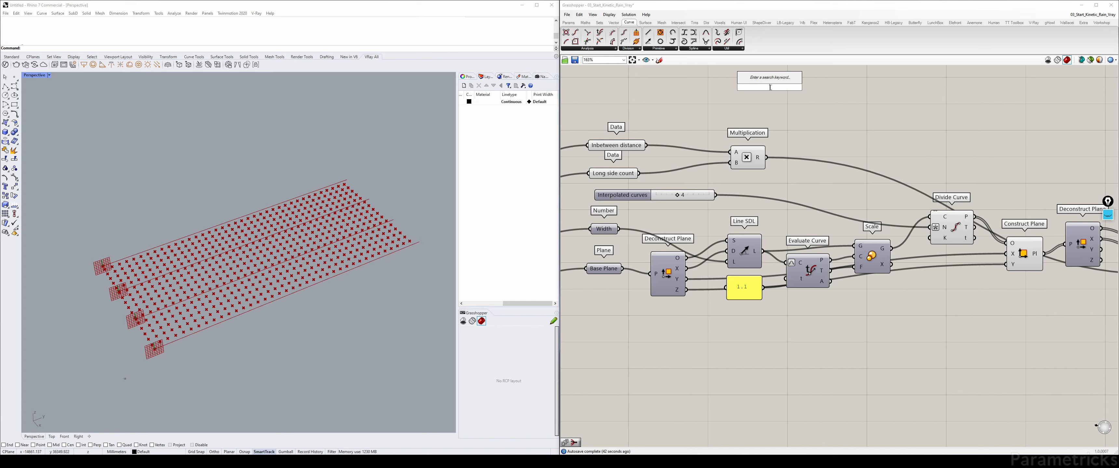
pyautogui.write('5')
pyautogui.press('Return')
# Step: Name the new slider "Wave Total Length"
pyautogui.rightClick(772, 88)
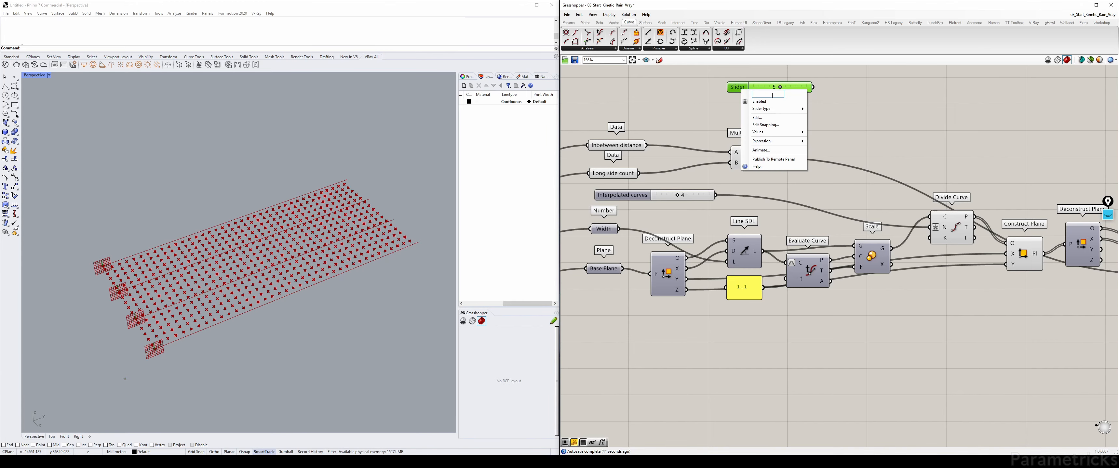
pyautogui.write('Wave Lengft')
pyautogui.press('BackSpace')
pyautogui.press('BackSpace')
pyautogui.press('BackSpace')
pyautogui.press('BackSpace')
pyautogui.press('BackSpace')
pyautogui.press('BackSpace')
pyautogui.write('T')
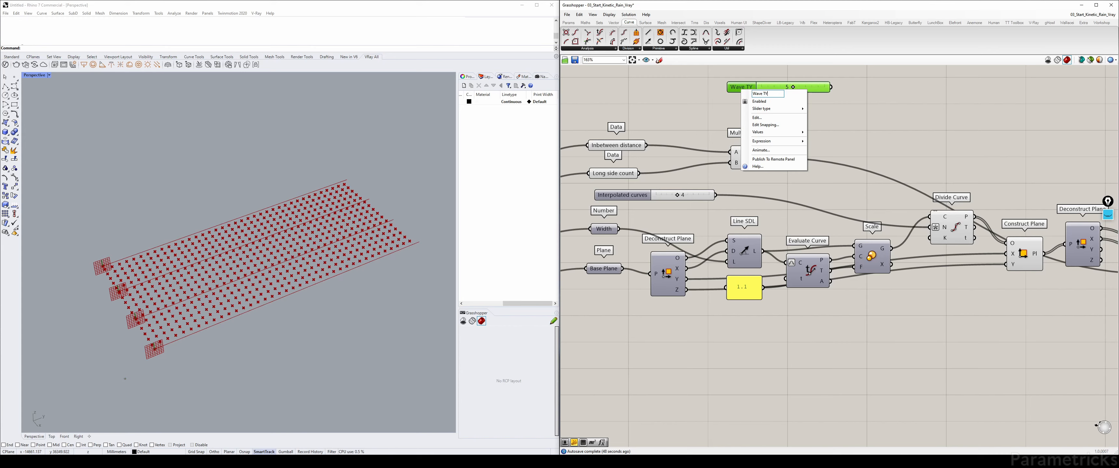
pyautogui.write('otal Length')
pyautogui.press('Return')
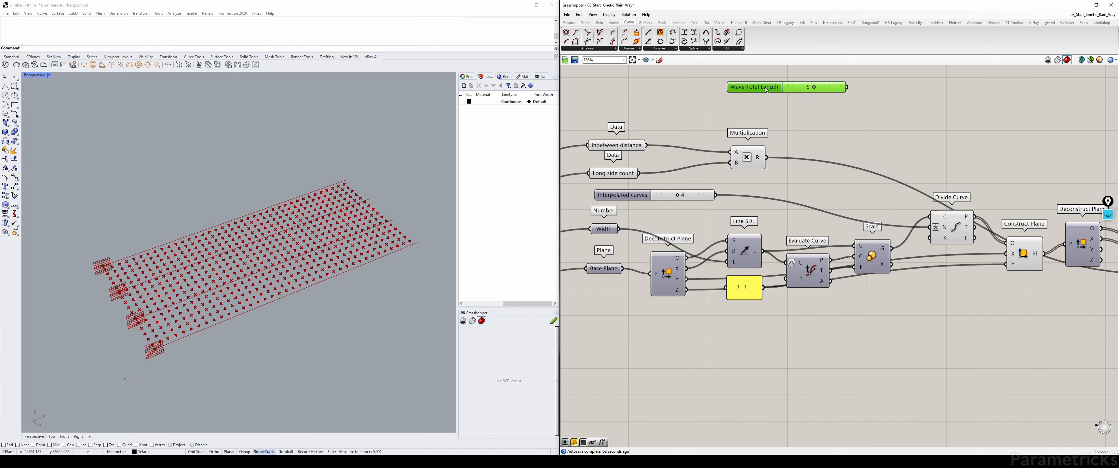
# Step: Move the slider above the Inbetween distance parameter and extend its name to "Wave Total Length multiplier"
pyautogui.moveTo(765, 87); pyautogui.dragTo(629, 109)
pyautogui.rightClick(621, 107)
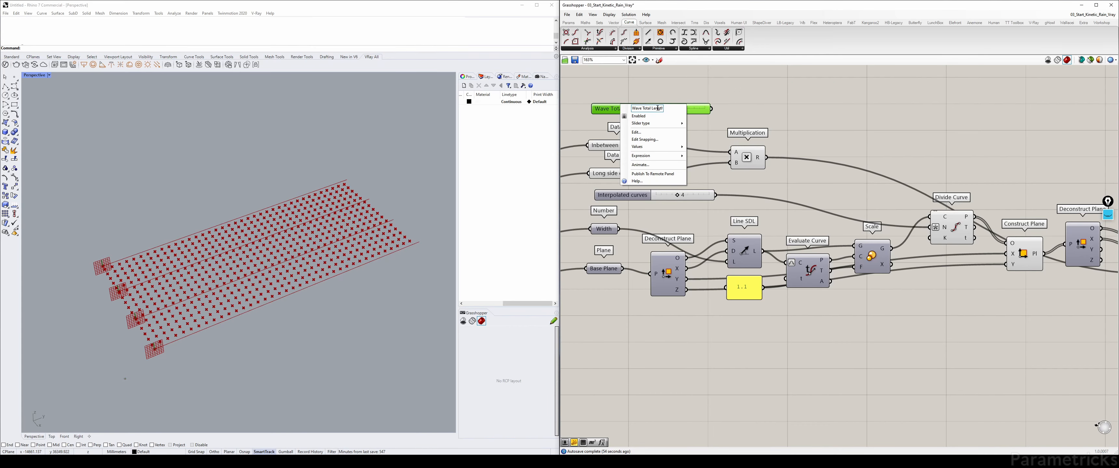
pyautogui.write('multiplier')
pyautogui.press('Return')
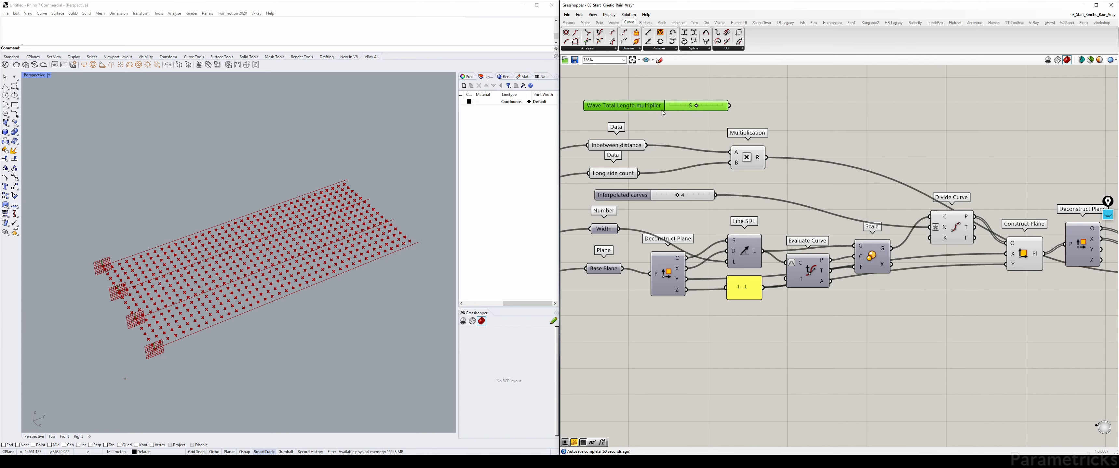
# Step: Add a second Multiplication component beyond the Wave Total Length multiplier slider
pyautogui.doubleClick(828, 102)
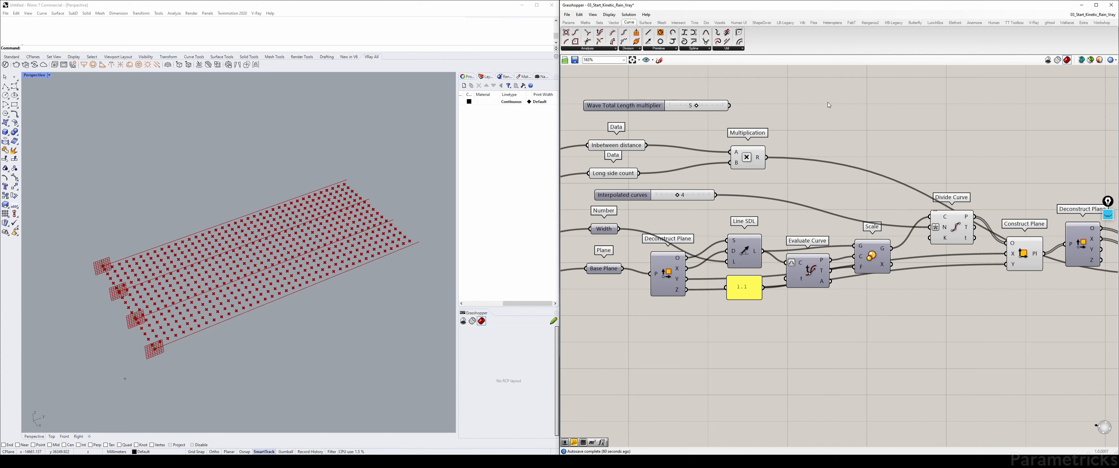
pyautogui.write('m')
pyautogui.press('BackSpace')
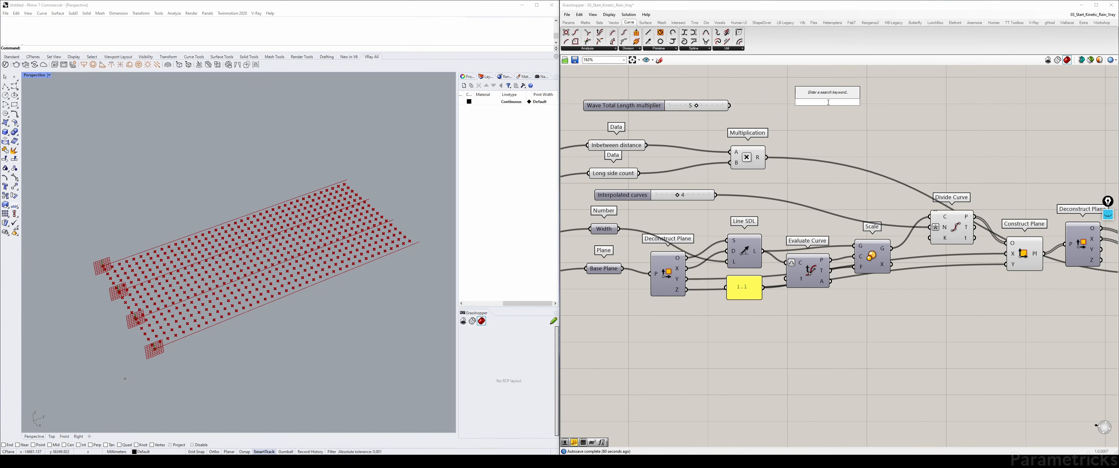
pyautogui.write('maulk')
pyautogui.press('BackSpace')
pyautogui.press('BackSpace')
pyautogui.press('BackSpace')
pyautogui.press('BackSpace')
pyautogui.press('BackSpace')
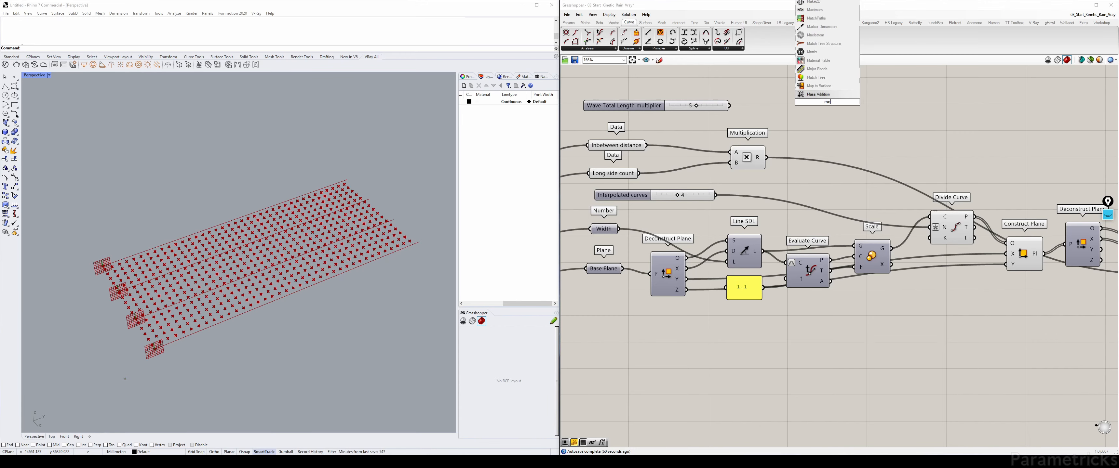
pyautogui.write('multi')
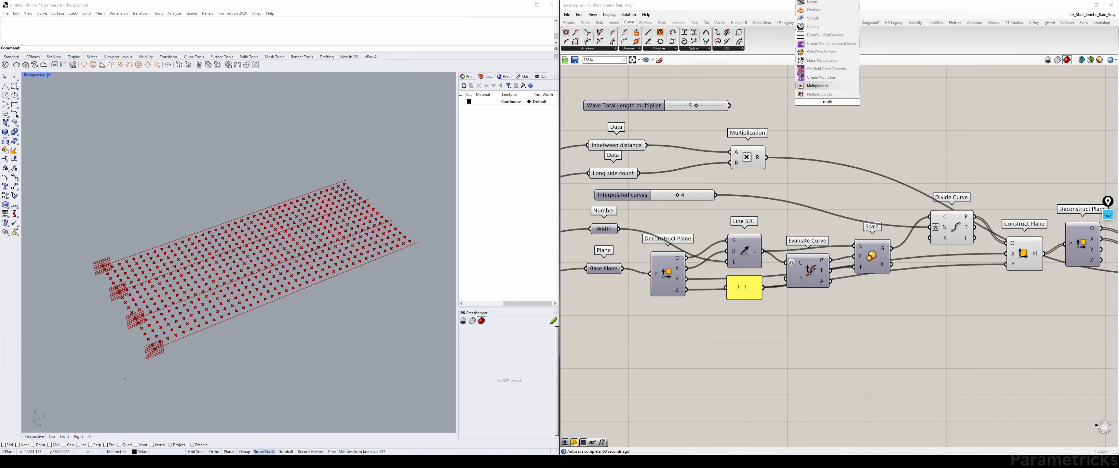
pyautogui.click(817, 85)
# Step: Feed the Wave Total Length multiplier into A and the first Multiplication's result into B of the new Multiplication
pyautogui.moveTo(729, 105); pyautogui.dragTo(813, 99)
pyautogui.moveTo(766, 157); pyautogui.dragTo(809, 107)
pyautogui.moveTo(836, 102); pyautogui.dragTo(730, 106, button='right')
pyautogui.moveTo(729, 105); pyautogui.dragTo(743, 129)
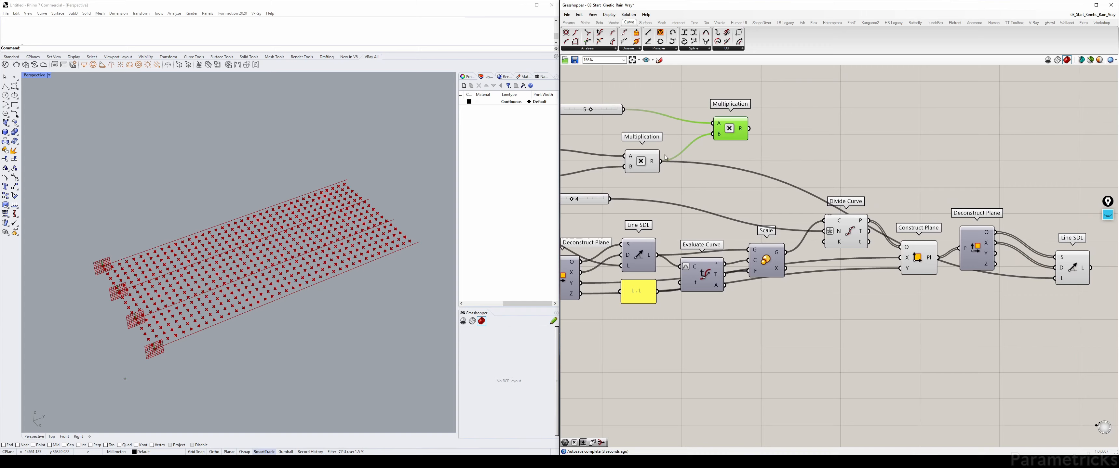
# Step: Replace the last Line SDL's length input with the second Multiplication's result and check the guide lines against the point grid
pyautogui.moveTo(749, 128); pyautogui.dragTo(1055, 279)
pyautogui.scroll(-6, 370, 193)
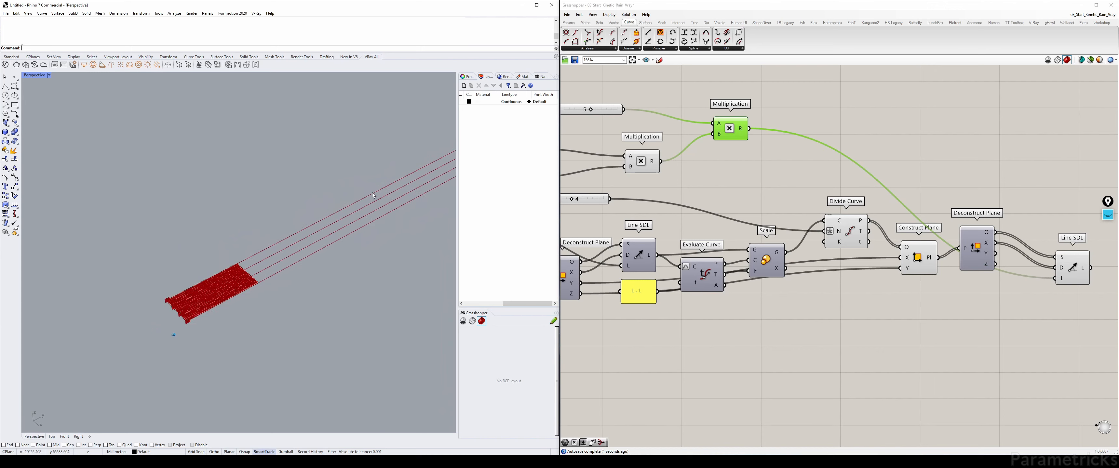
pyautogui.scroll(5, 373, 194)
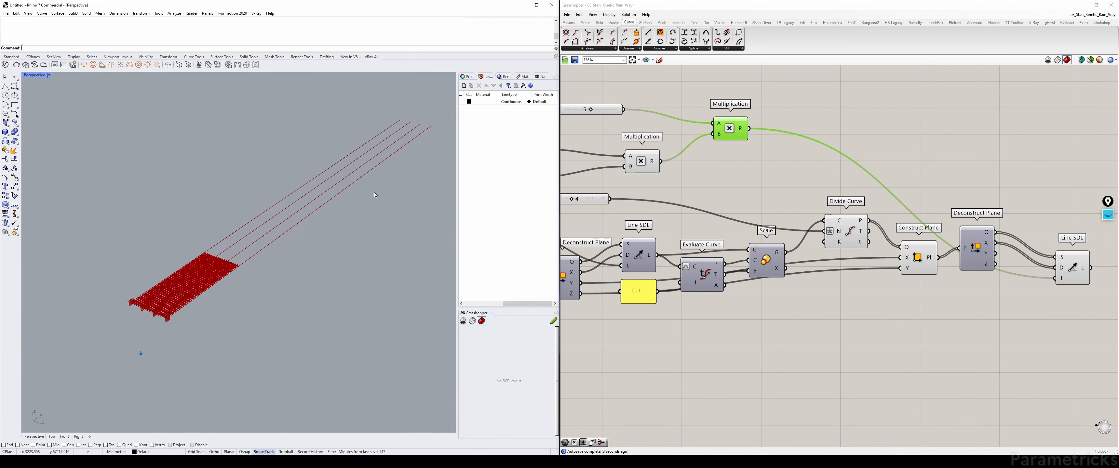
pyautogui.moveTo(707, 110); pyautogui.dragTo(795, 120, button='right')
pyautogui.moveTo(680, 119)
pyautogui.mouseDown()
pyautogui.moveTo(663, 119)
pyautogui.moveTo(681, 118)
pyautogui.mouseUp()
pyautogui.click(743, 98)
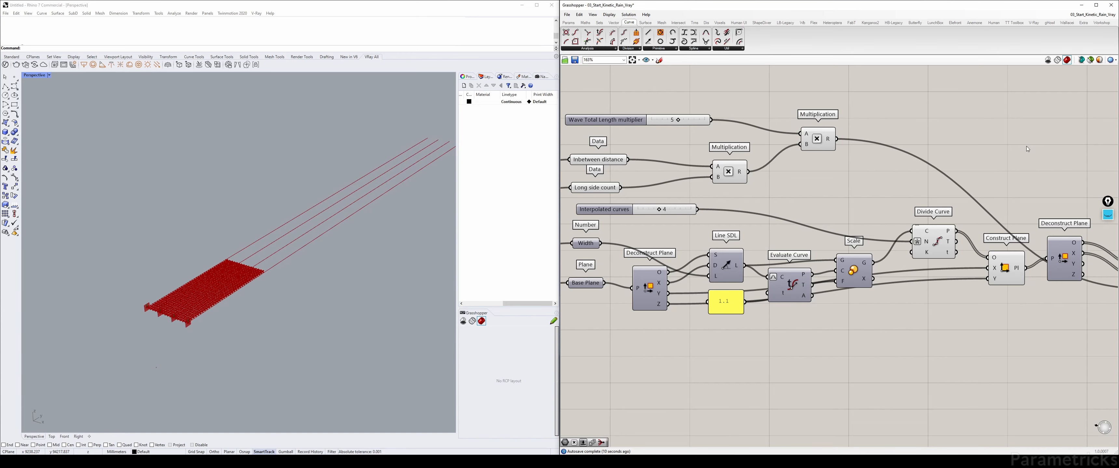
pyautogui.moveTo(1071, 157); pyautogui.dragTo(812, 162, button='right')
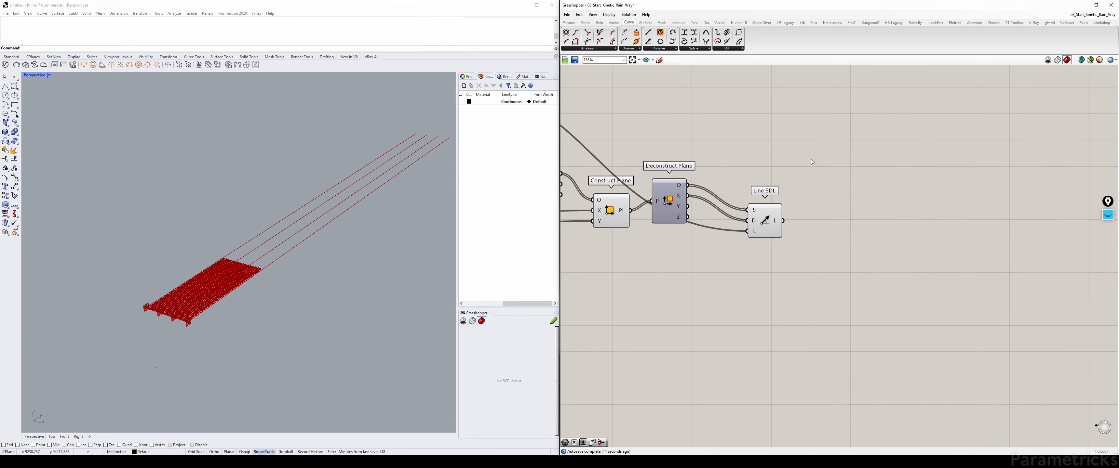
# Step: Turn off the preview of the Starting Points parameter in the grid group
pyautogui.click(772, 223)
pyautogui.moveTo(681, 210); pyautogui.dragTo(879, 200, button='right')
pyautogui.scroll(-3, 879, 200)
pyautogui.moveTo(691, 259); pyautogui.dragTo(884, 204, button='right')
pyautogui.click(613, 248)
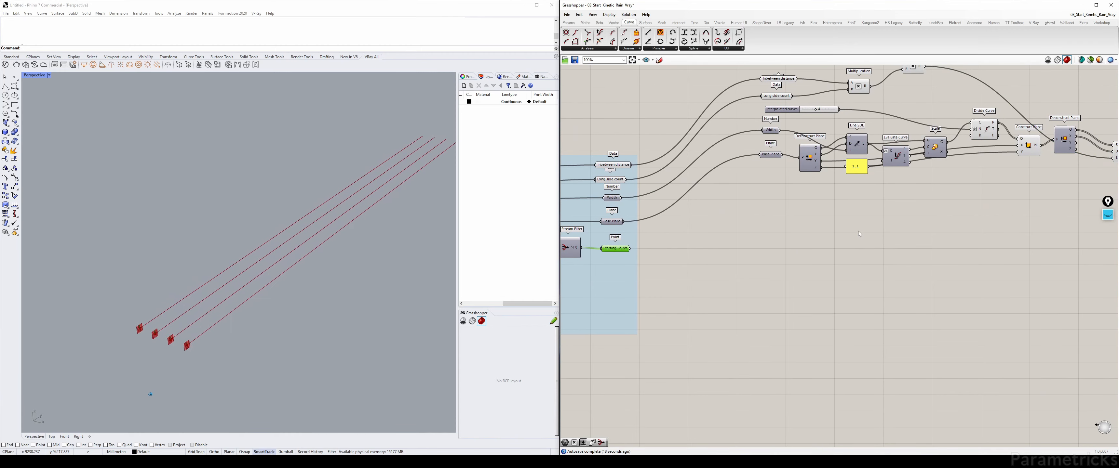
# Step: Turn off the preview of the shared parameters and all components preceding the last Line SDL, leaving its guide lines shown
pyautogui.moveTo(841, 131); pyautogui.dragTo(939, 165, button='right')
pyautogui.moveTo(741, 164); pyautogui.dragTo(689, 265)
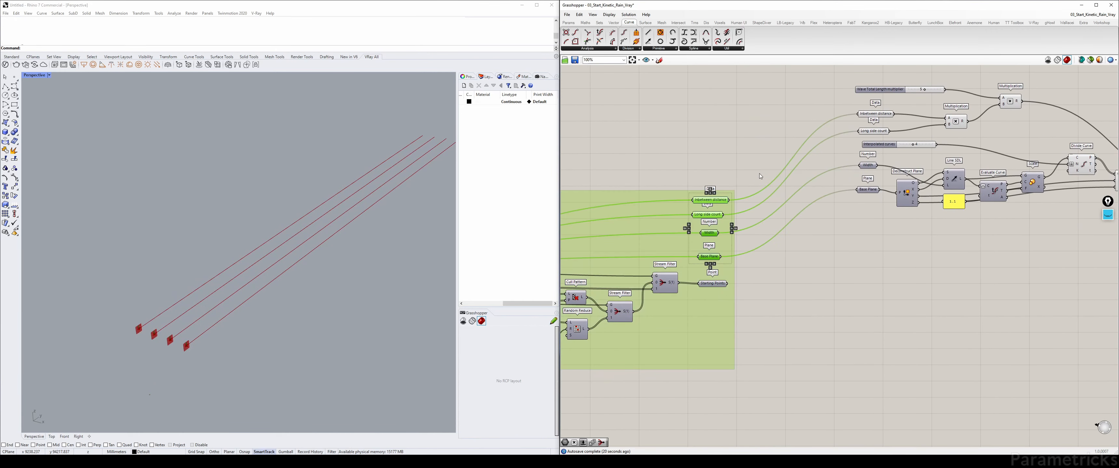
pyautogui.middleClick(766, 164)
pyautogui.moveTo(791, 150); pyautogui.dragTo(593, 184, button='right')
pyautogui.moveTo(986, 107); pyautogui.dragTo(690, 273)
pyautogui.middleClick(823, 104)
pyautogui.click(844, 83)
pyautogui.moveTo(872, 282); pyautogui.dragTo(610, 71)
pyautogui.middleClick(723, 104)
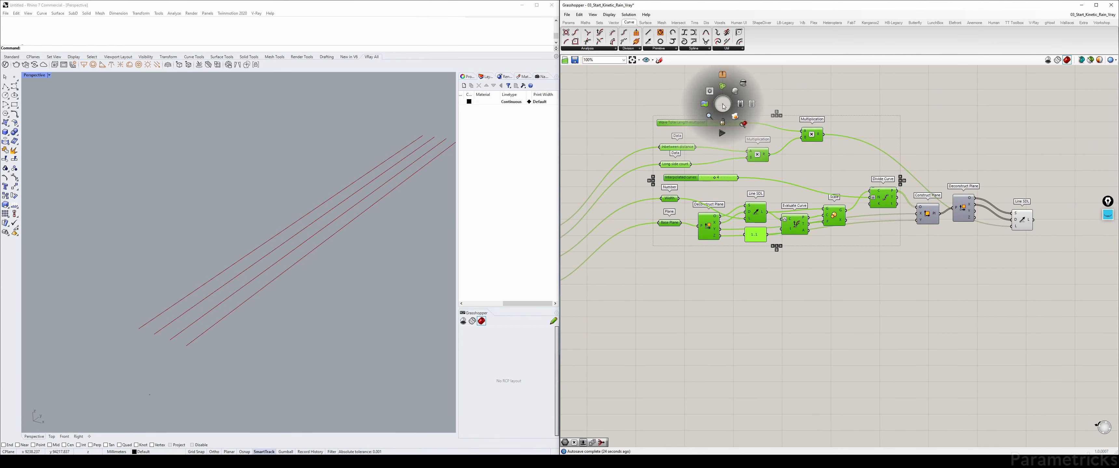
pyautogui.click(745, 82)
pyautogui.moveTo(929, 92); pyautogui.dragTo(789, 104, button='right')
pyautogui.click(871, 163)
pyautogui.moveTo(892, 196); pyautogui.dragTo(765, 176, button='right')
pyautogui.click(755, 187)
pyautogui.doubleClick(758, 185)
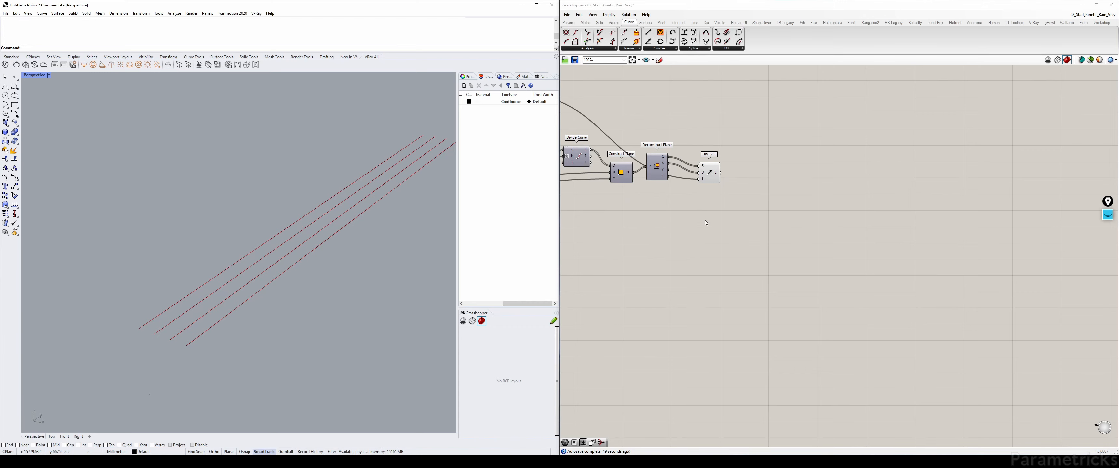
pyautogui.moveTo(759, 187); pyautogui.dragTo(728, 184, button='right')
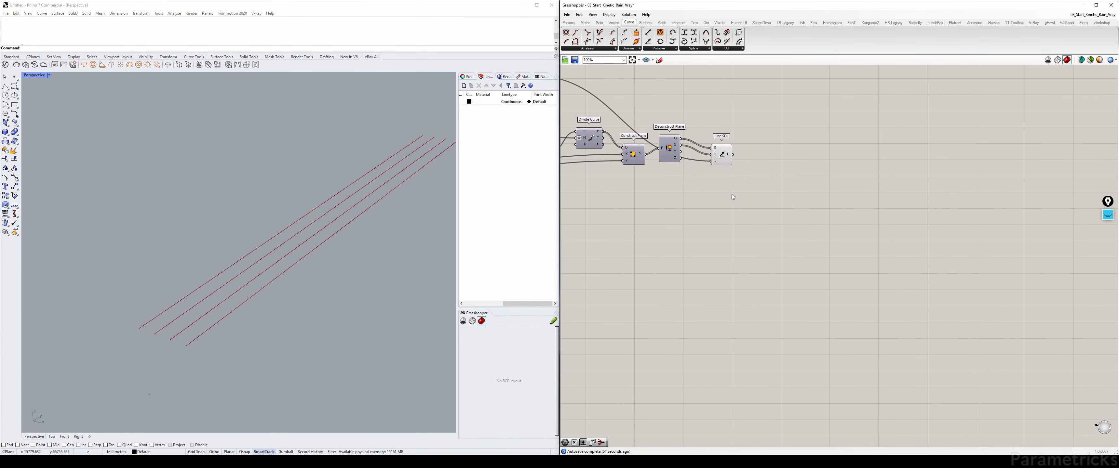
# Step: Add a Divide Curve component and connect the last Line SDL's line output to its curve input
pyautogui.doubleClick(732, 194)
pyautogui.write('diviud')
pyautogui.press('BackSpace')
pyautogui.press('BackSpace')
pyautogui.press('Up')
pyautogui.press('Return')
pyautogui.scroll(2, 732, 195)
pyautogui.moveTo(732, 195); pyautogui.dragTo(764, 138)
pyautogui.click(699, 194)
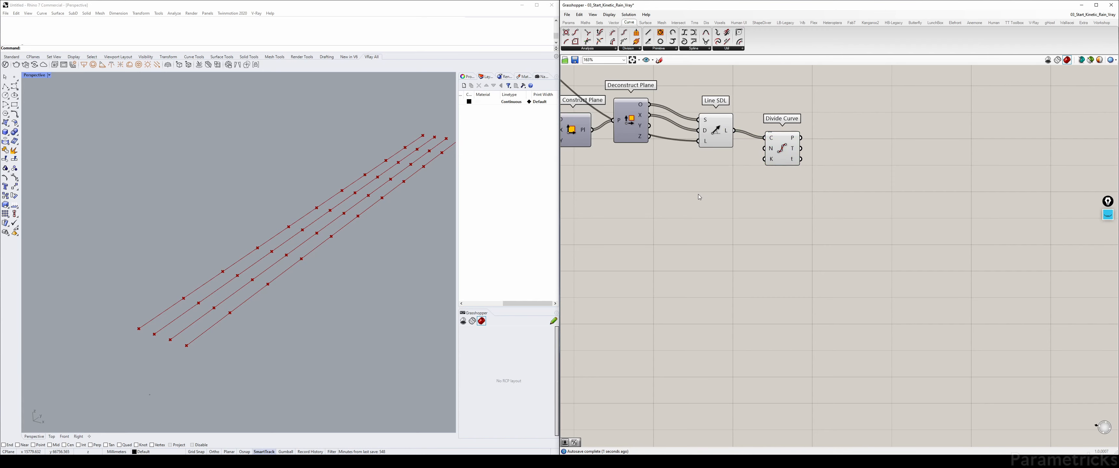
# Step: Add a number slider with value 10, connect it to the new Divide Curve's N input, and place it beneath Deconstruct Plane
pyautogui.doubleClick(698, 195)
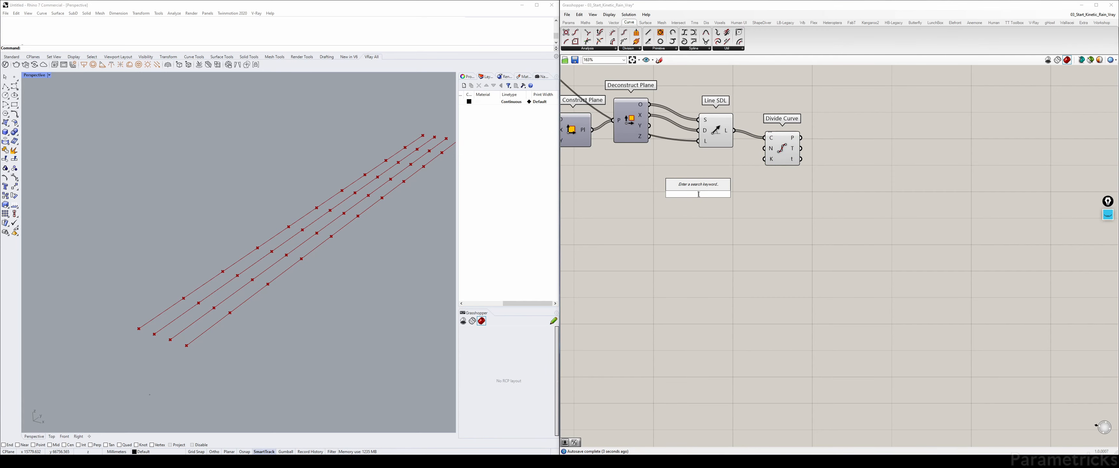
pyautogui.write('10<')
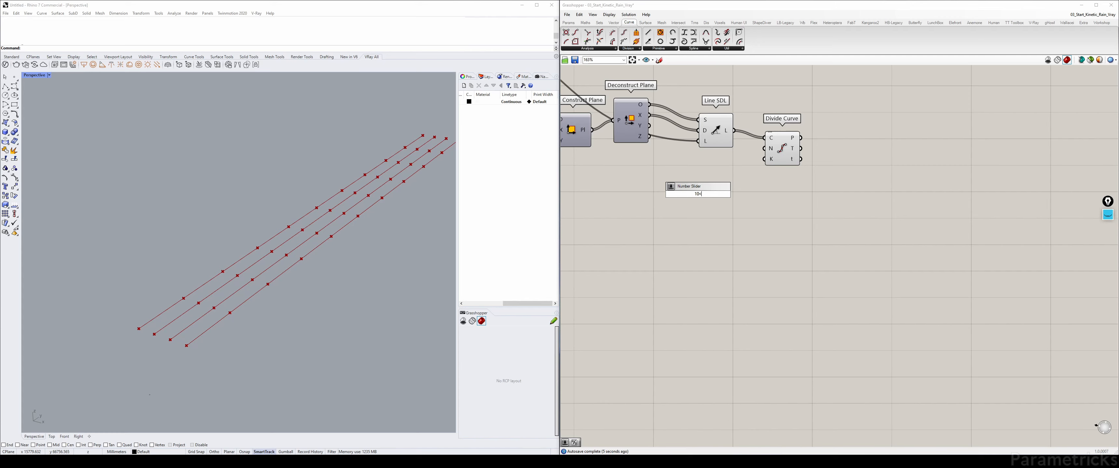
pyautogui.press('Return')
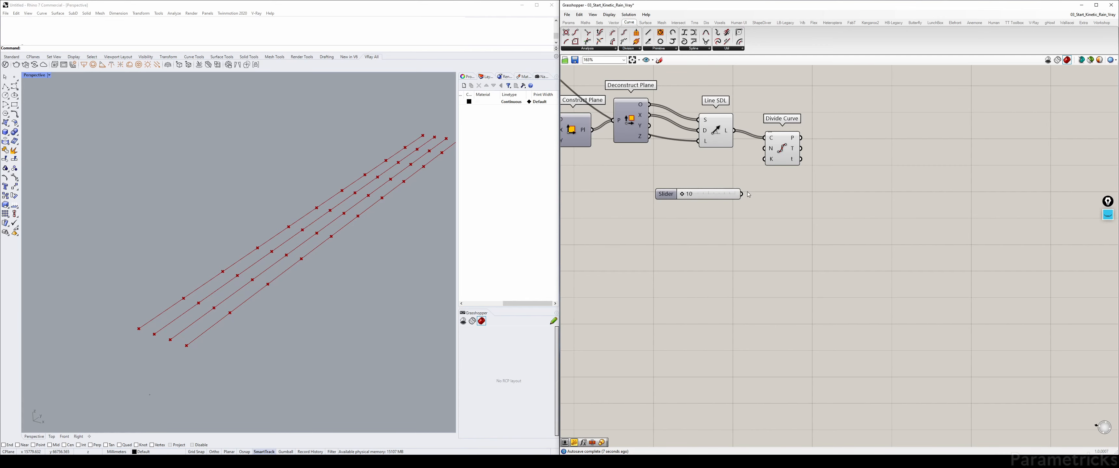
pyautogui.moveTo(742, 194); pyautogui.dragTo(764, 148)
pyautogui.moveTo(707, 196); pyautogui.dragTo(644, 199)
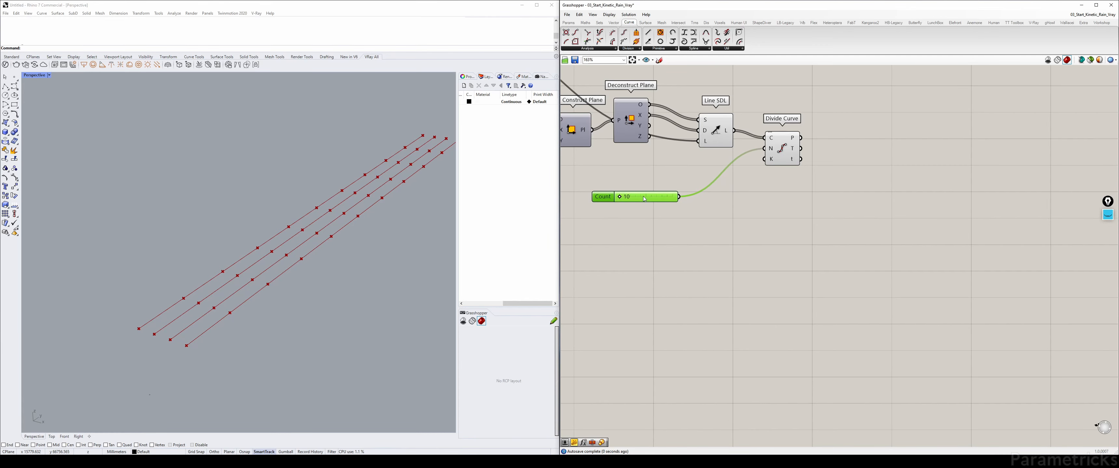
# Step: Examine the last Divide Curve's points output and the division points along the guide lines in the Rhino viewport
pyautogui.moveTo(843, 207); pyautogui.dragTo(784, 210, button='right')
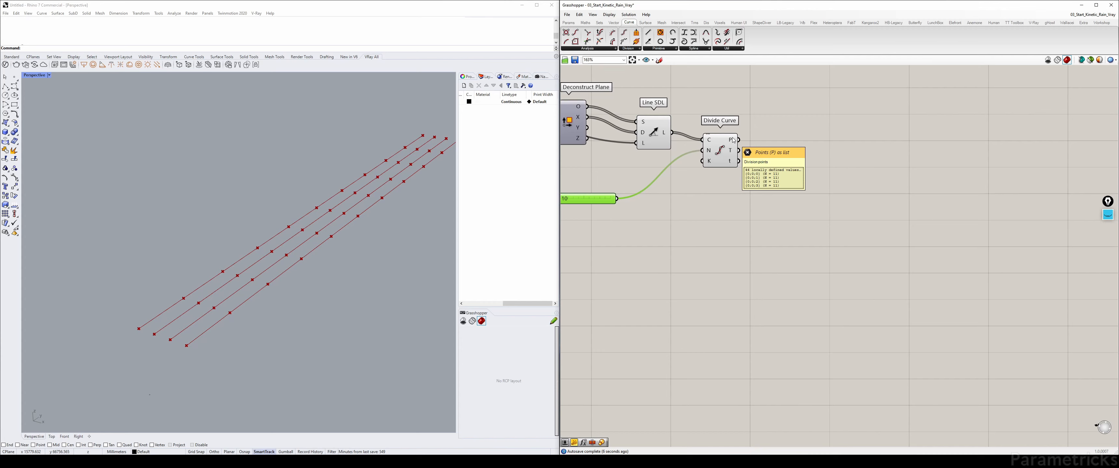
pyautogui.moveTo(733, 140)
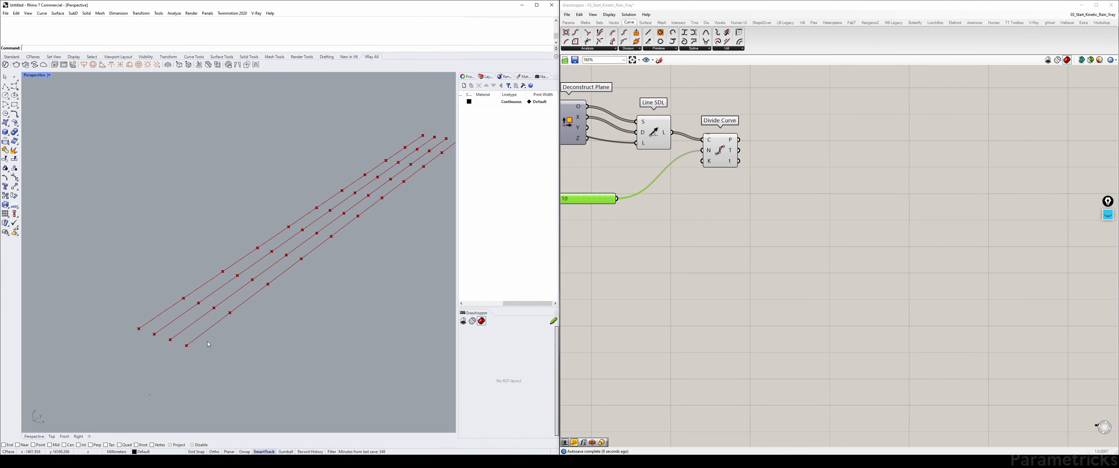
pyautogui.moveTo(424, 152); pyautogui.dragTo(444, 149, button='right')
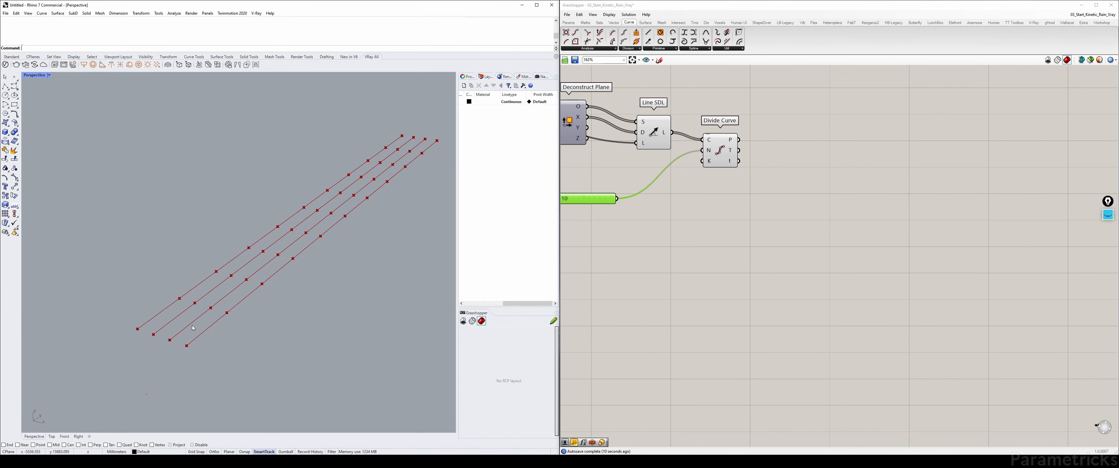
pyautogui.moveTo(732, 141)
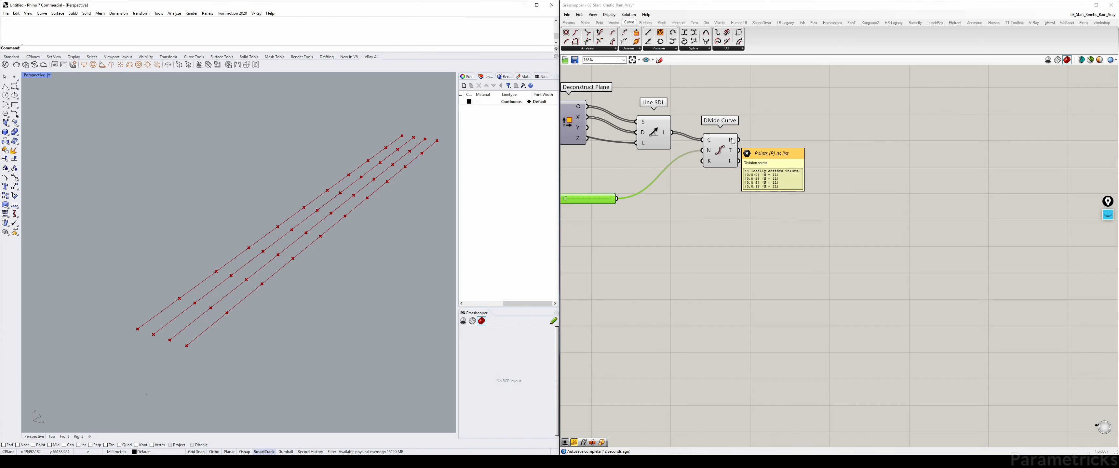
pyautogui.doubleClick(779, 138)
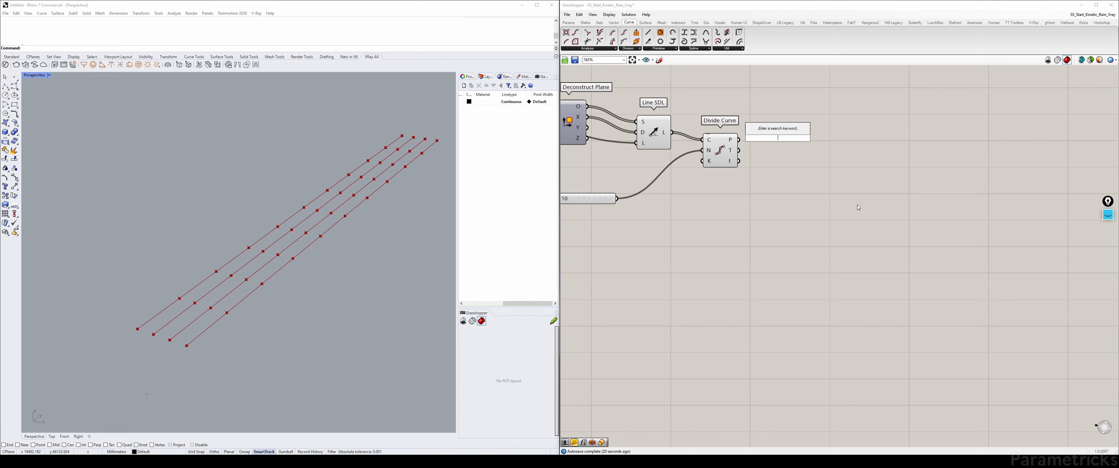
pyautogui.write('ra')
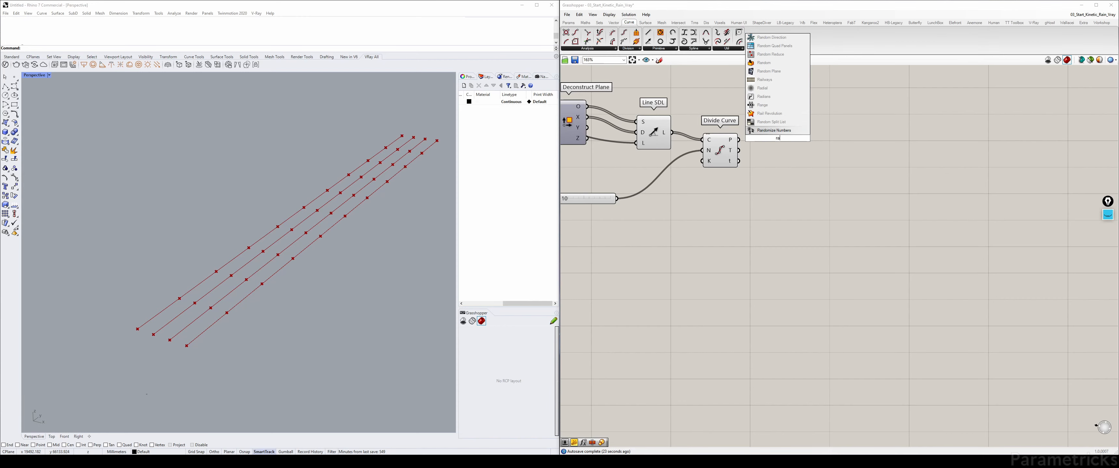
pyautogui.press('BackSpace')
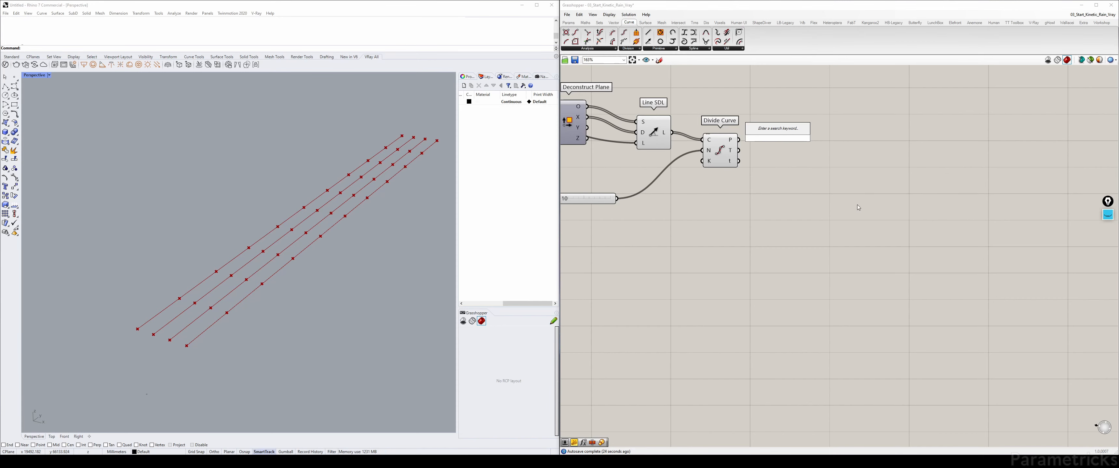
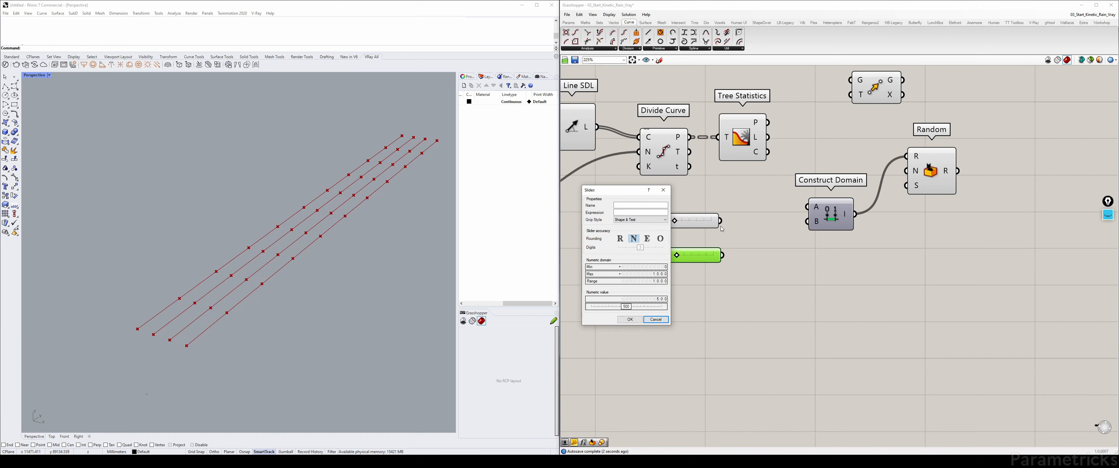
# Step: Connect a 500 slider to Construct Domain's A input and a slider set to 1000 to its B input
pyautogui.click(658, 320)
pyautogui.moveTo(720, 222); pyautogui.dragTo(811, 215)
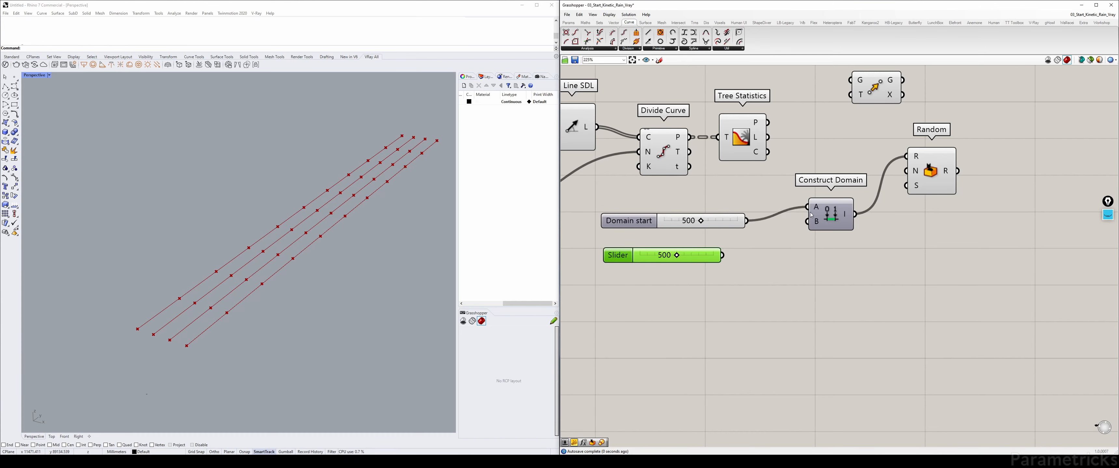
pyautogui.moveTo(716, 221); pyautogui.dragTo(705, 217)
pyautogui.moveTo(677, 258); pyautogui.dragTo(809, 221)
pyautogui.moveTo(837, 220); pyautogui.dragTo(829, 234)
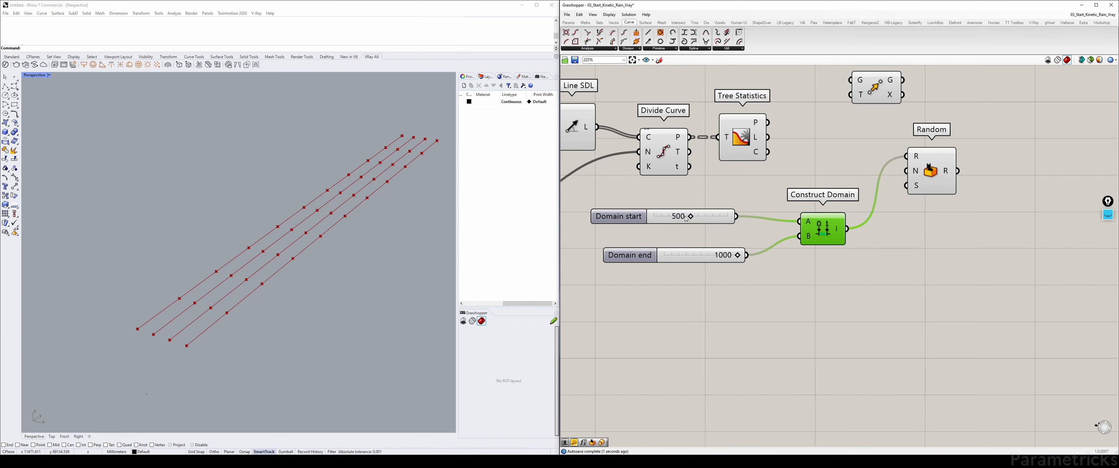
# Step: Add a Panel beside the Random component and connect Random's R output to it
pyautogui.moveTo(851, 227); pyautogui.dragTo(659, 238, button='right')
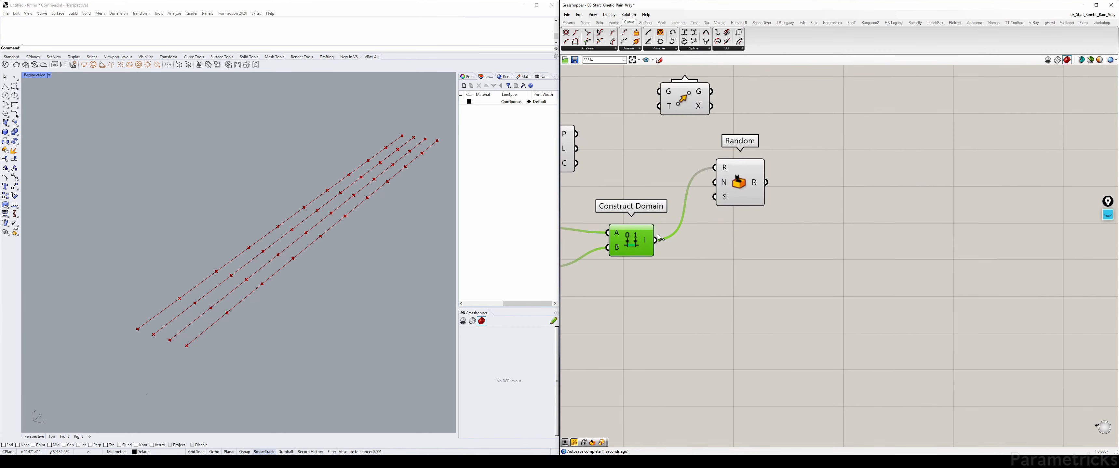
pyautogui.doubleClick(783, 226)
pyautogui.write('//')
pyautogui.press('Return')
pyautogui.moveTo(761, 223); pyautogui.dragTo(839, 194)
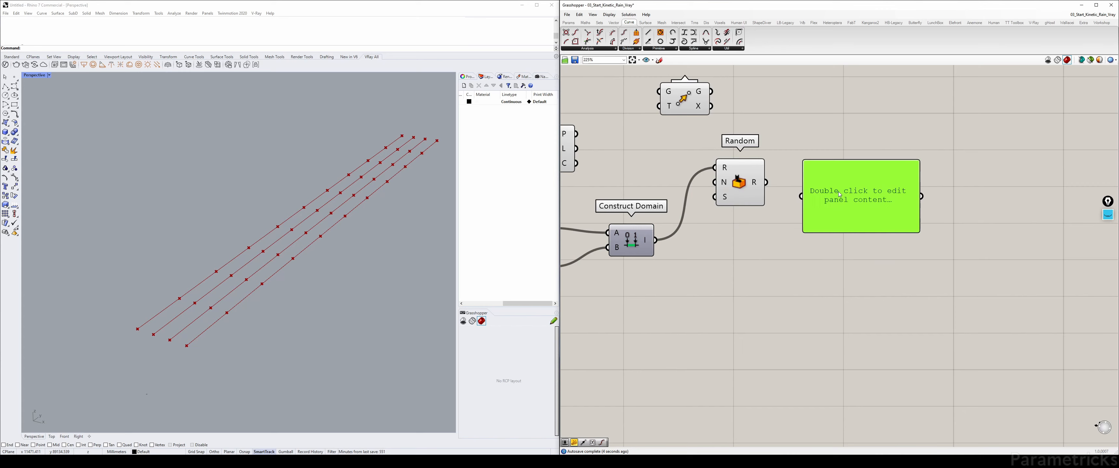
pyautogui.moveTo(766, 182); pyautogui.dragTo(801, 197)
pyautogui.scroll(-2, 812, 169)
pyautogui.moveTo(814, 167); pyautogui.dragTo(843, 193, button='right')
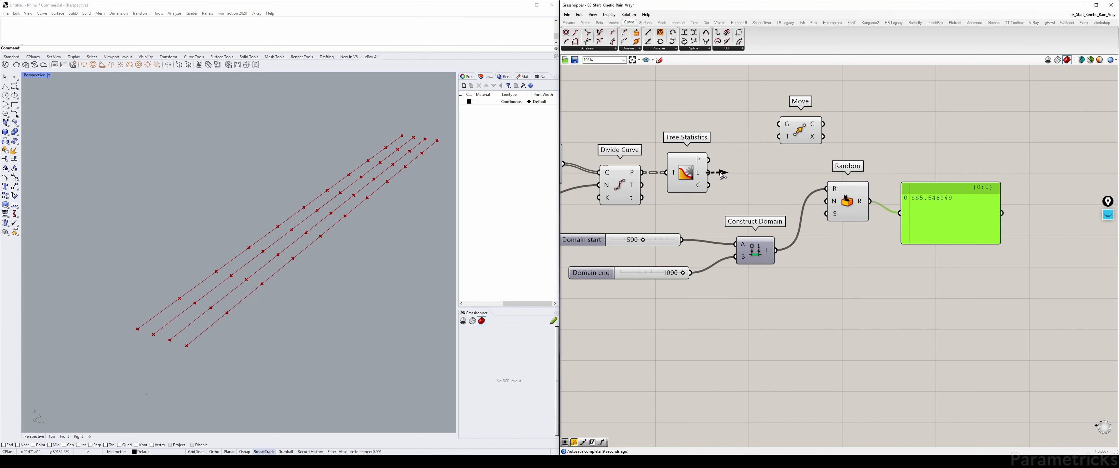
# Step: Connect Tree Statistics' L output to Random's N input and enlarge the panel to read the generated lists
pyautogui.moveTo(721, 174); pyautogui.dragTo(827, 202)
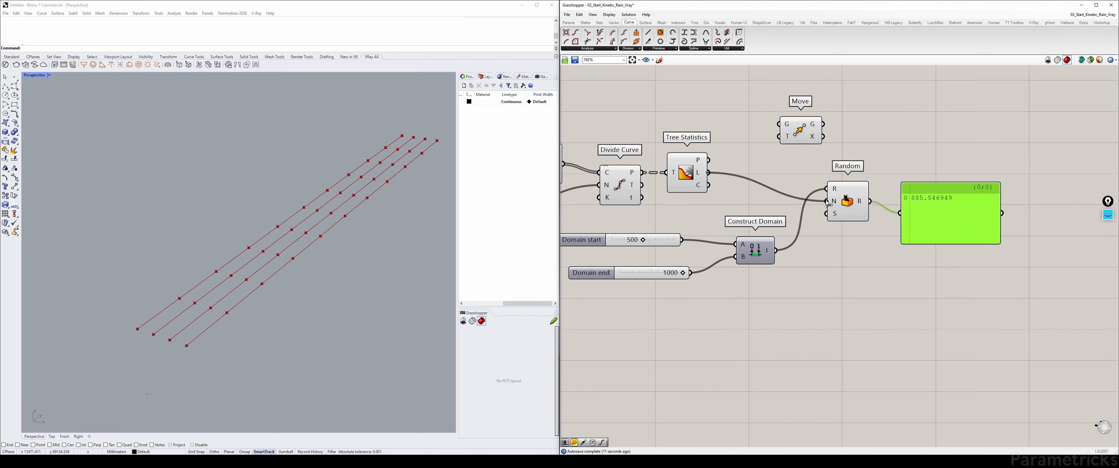
pyautogui.moveTo(1009, 256); pyautogui.dragTo(910, 215, button='right')
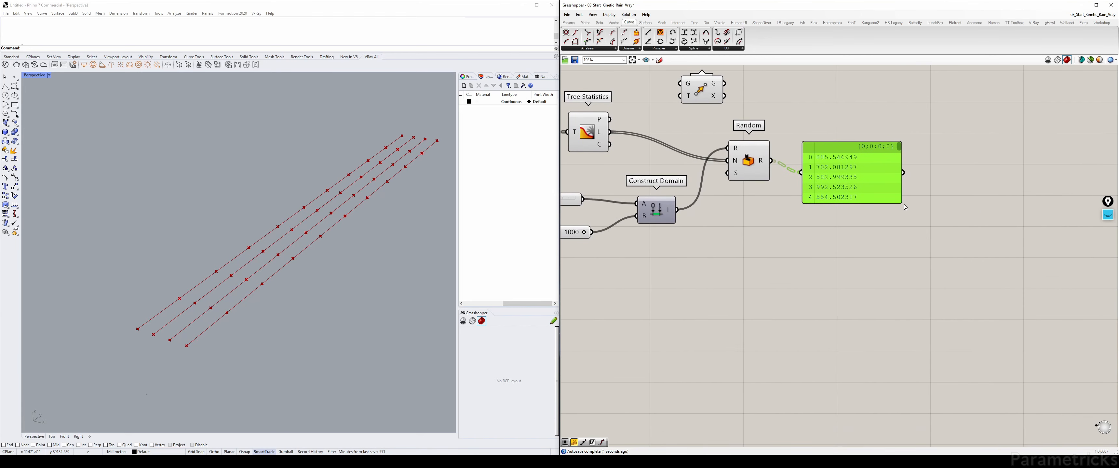
pyautogui.moveTo(901, 203); pyautogui.dragTo(959, 379)
pyautogui.scroll(-5, 954, 252)
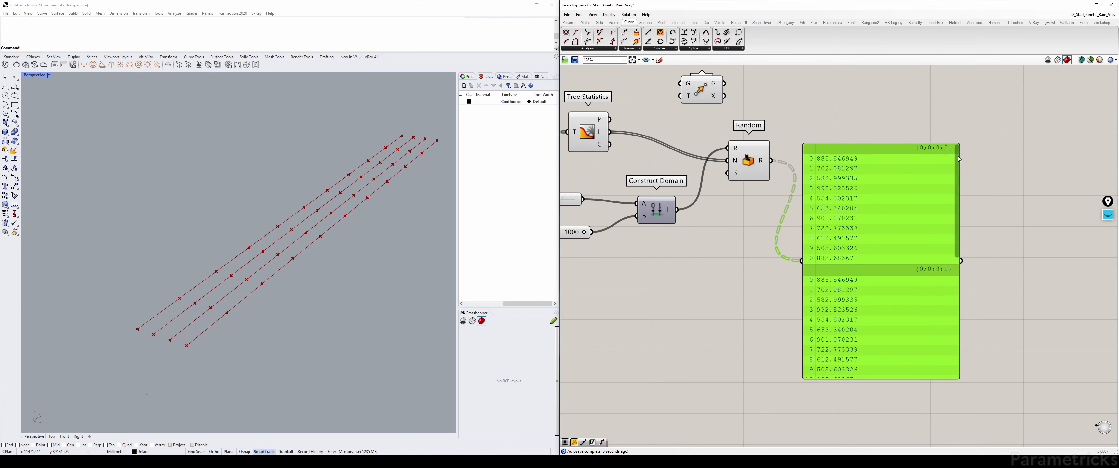
pyautogui.moveTo(957, 290); pyautogui.dragTo(953, 149)
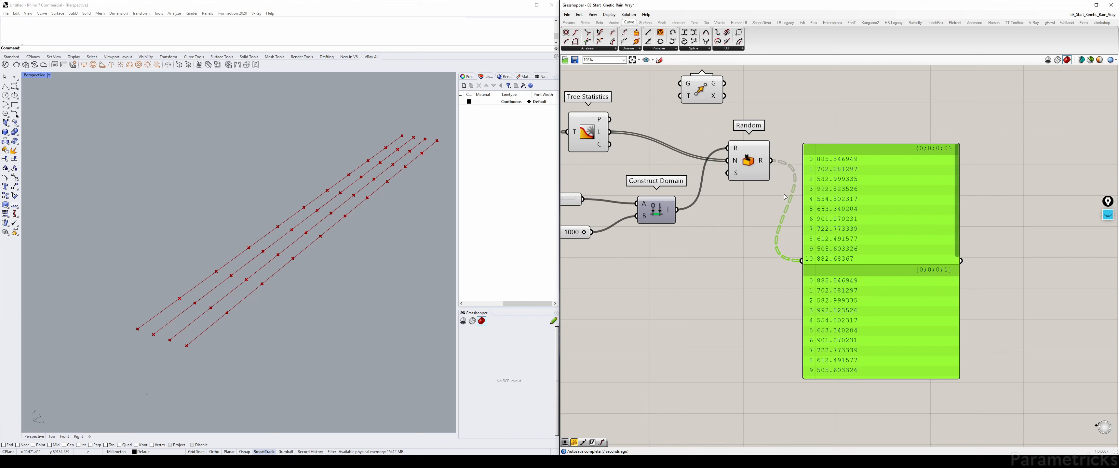
# Step: Move Construct Domain and its two sliders down to free space beneath Tree Statistics
pyautogui.moveTo(736, 174)
pyautogui.moveTo(695, 212); pyautogui.dragTo(838, 228, button='right')
pyautogui.moveTo(829, 285); pyautogui.dragTo(695, 210)
pyautogui.moveTo(800, 226); pyautogui.dragTo(737, 311)
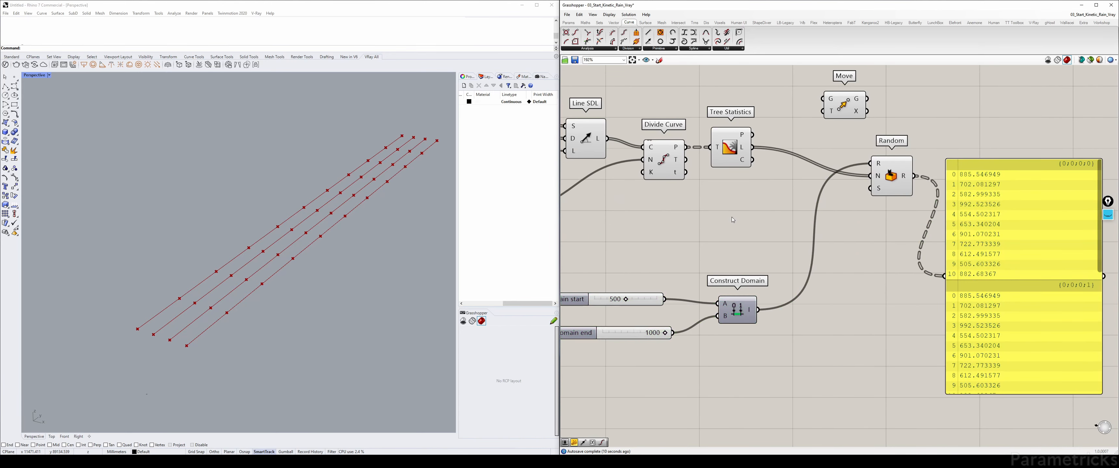
# Step: Add a Series component between Tree Statistics and Random, and connect Tree Statistics' C output to its C input
pyautogui.doubleClick(732, 217)
pyautogui.write('series')
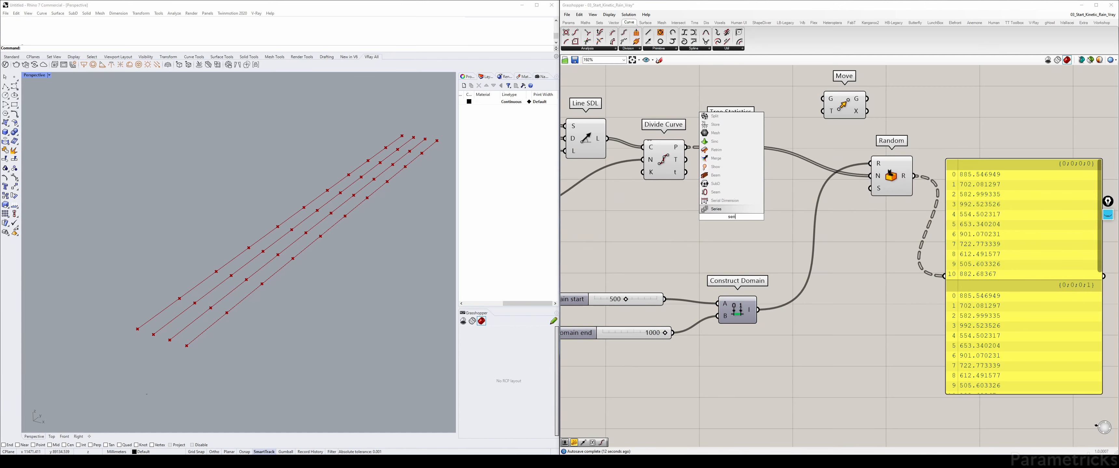
pyautogui.press('Return')
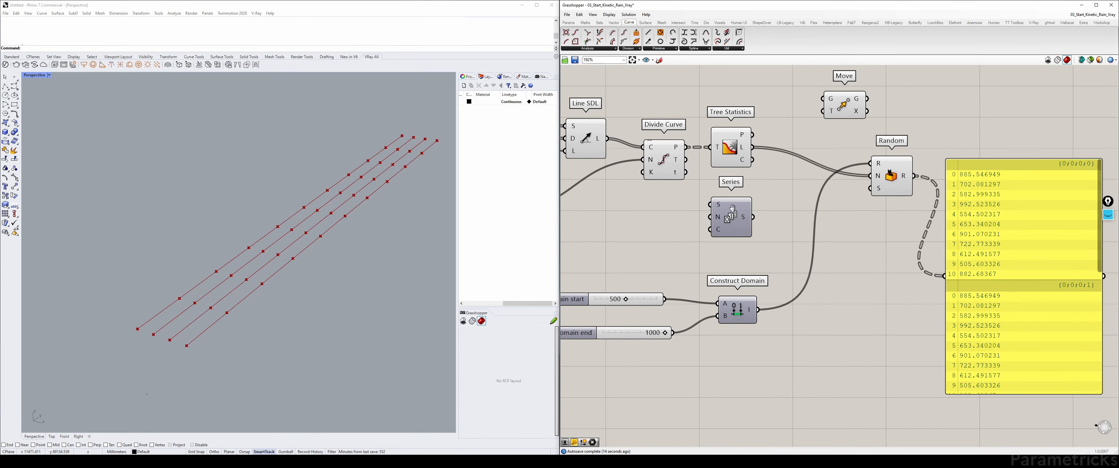
pyautogui.moveTo(732, 209); pyautogui.dragTo(677, 221, button='right')
pyautogui.moveTo(677, 221); pyautogui.dragTo(676, 173)
pyautogui.moveTo(732, 185); pyautogui.dragTo(666, 195, button='right')
pyautogui.moveTo(663, 208); pyautogui.dragTo(669, 213)
pyautogui.moveTo(667, 220)
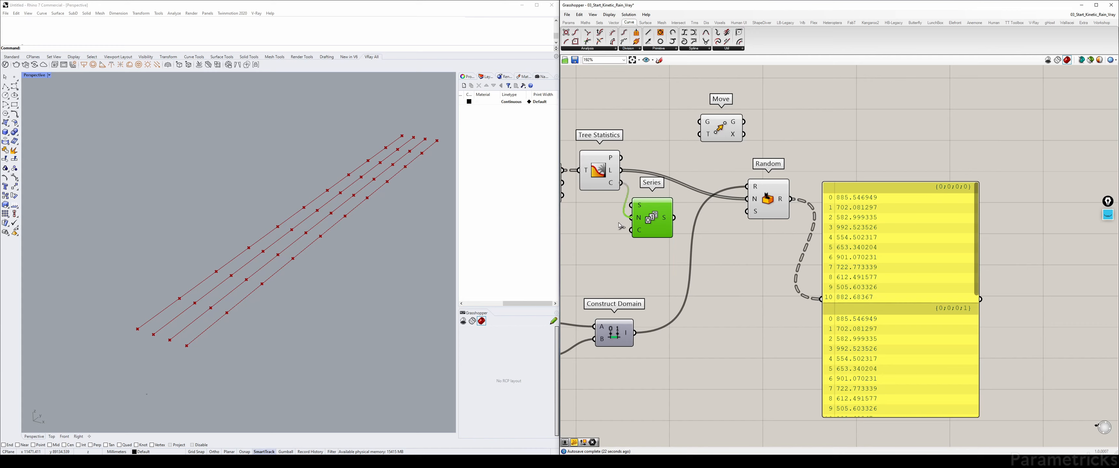
pyautogui.moveTo(668, 222); pyautogui.dragTo(681, 219)
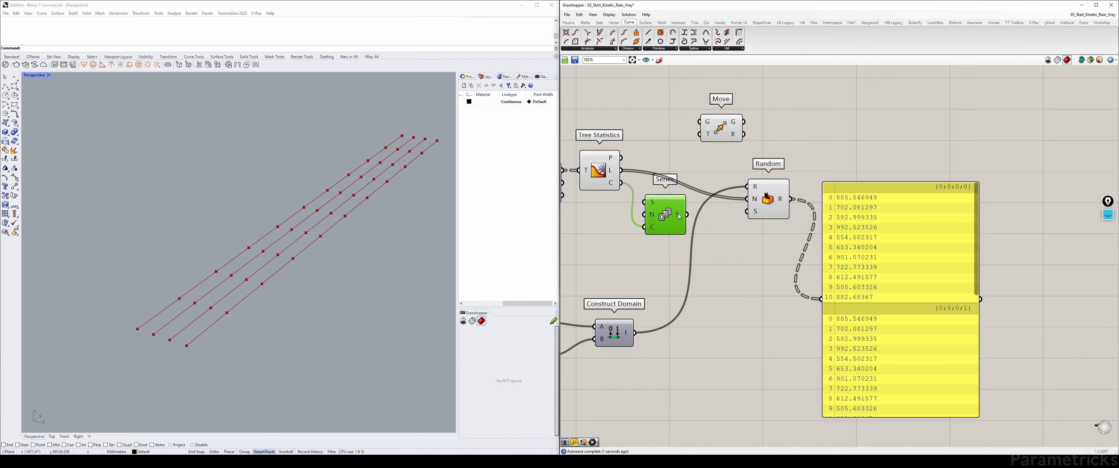
# Step: Connect the Series output to Random's S seed input and check each branch's values in the panel
pyautogui.moveTo(679, 217)
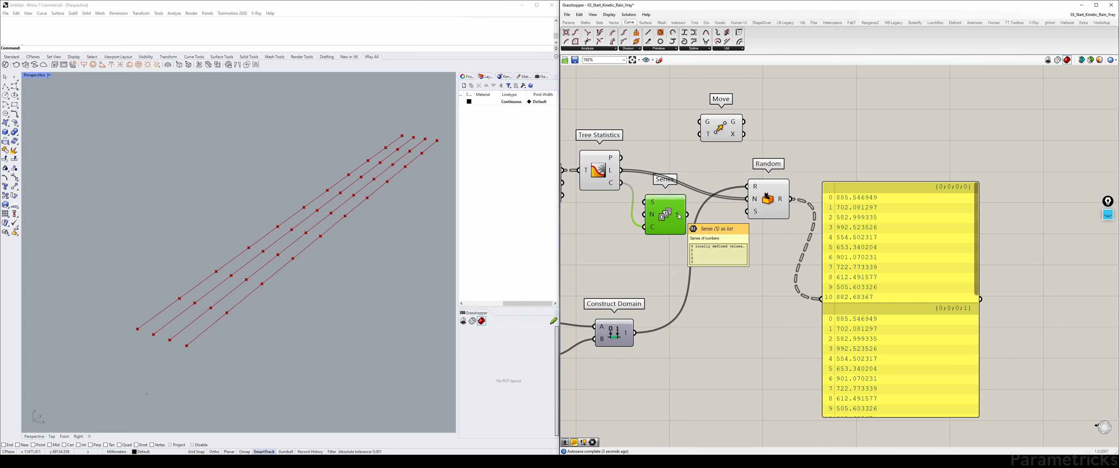
pyautogui.moveTo(679, 216); pyautogui.dragTo(747, 211)
pyautogui.moveTo(867, 280); pyautogui.dragTo(805, 234, button='right')
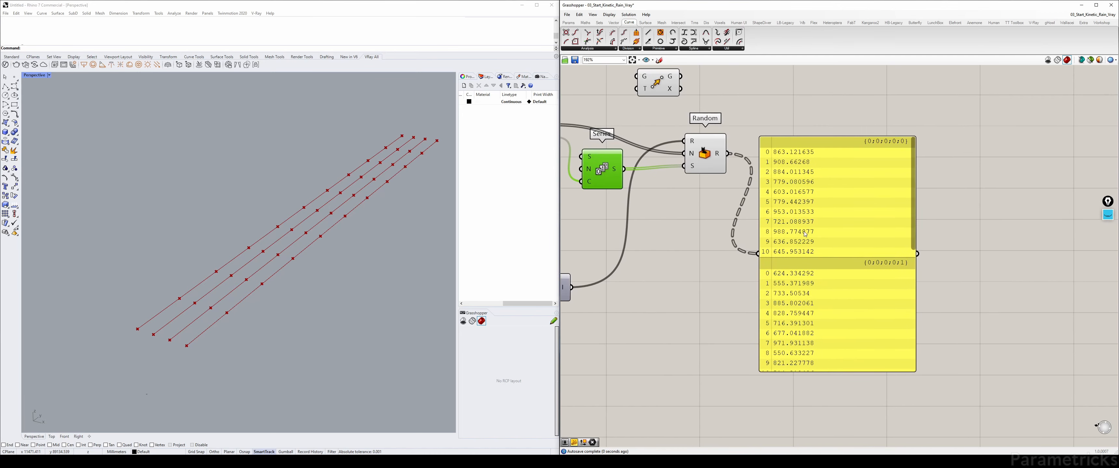
pyautogui.scroll(-3, 913, 165)
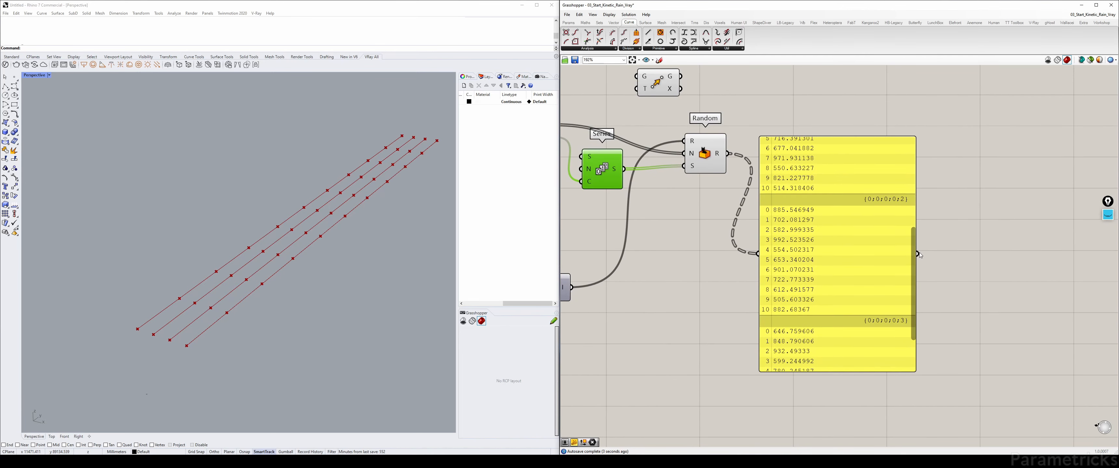
pyautogui.scroll(3, 915, 183)
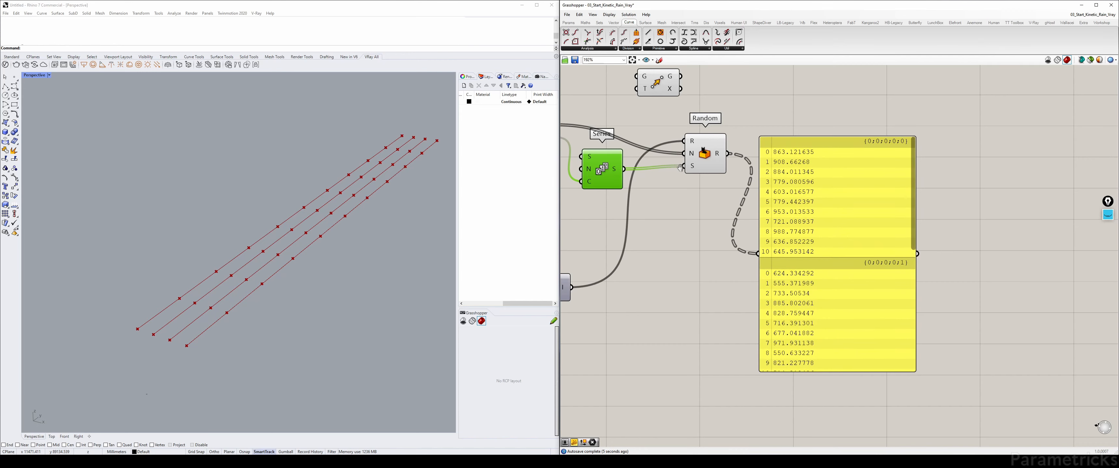
# Step: Shift the panel and the Move component to the right, leaving more room around Random
pyautogui.moveTo(667, 169); pyautogui.dragTo(782, 211, button='right')
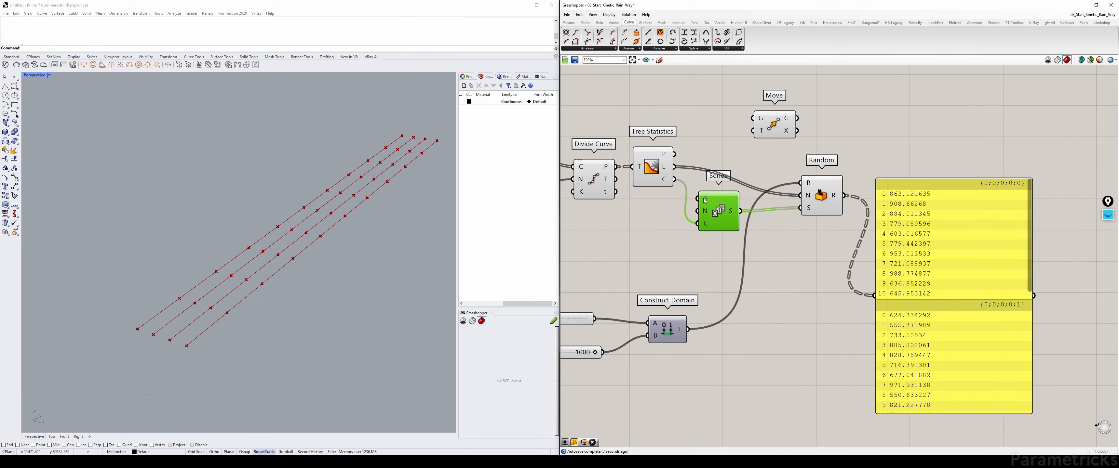
pyautogui.moveTo(839, 243); pyautogui.dragTo(722, 231, button='right')
pyautogui.moveTo(803, 223); pyautogui.dragTo(923, 190)
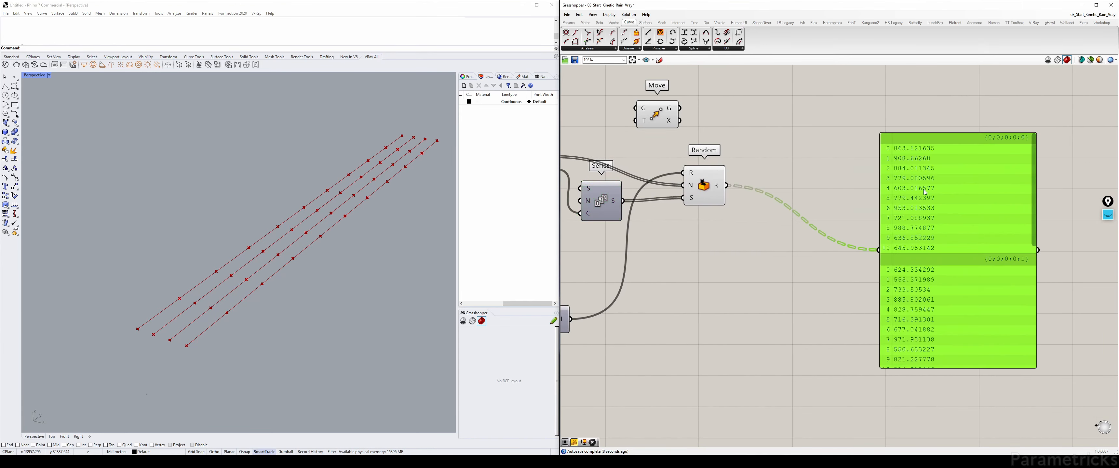
pyautogui.moveTo(646, 142); pyautogui.dragTo(782, 164, button='right')
pyautogui.moveTo(795, 135); pyautogui.dragTo(904, 135)
# Step: Add a Unit Z component to the left of the Move component
pyautogui.doubleClick(811, 107)
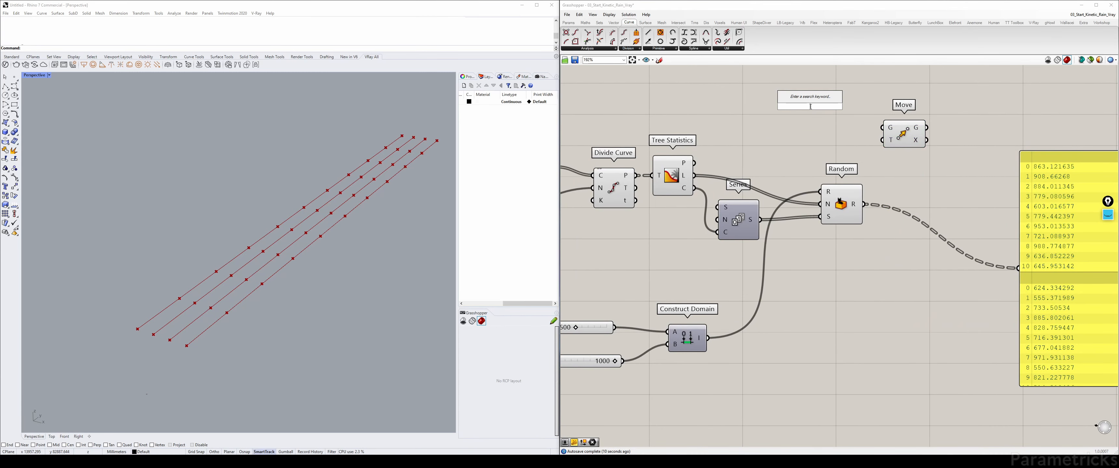
pyautogui.write('z')
pyautogui.press('Return')
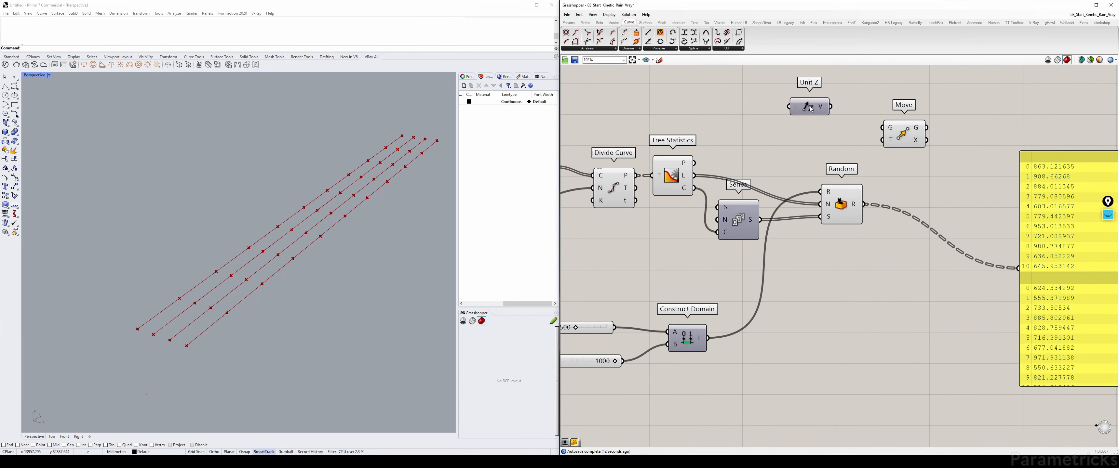
# Step: Connect Divide Curve's P output to Move's G input and place Unit Z beneath the Move component
pyautogui.moveTo(898, 192); pyautogui.dragTo(837, 188, button='right')
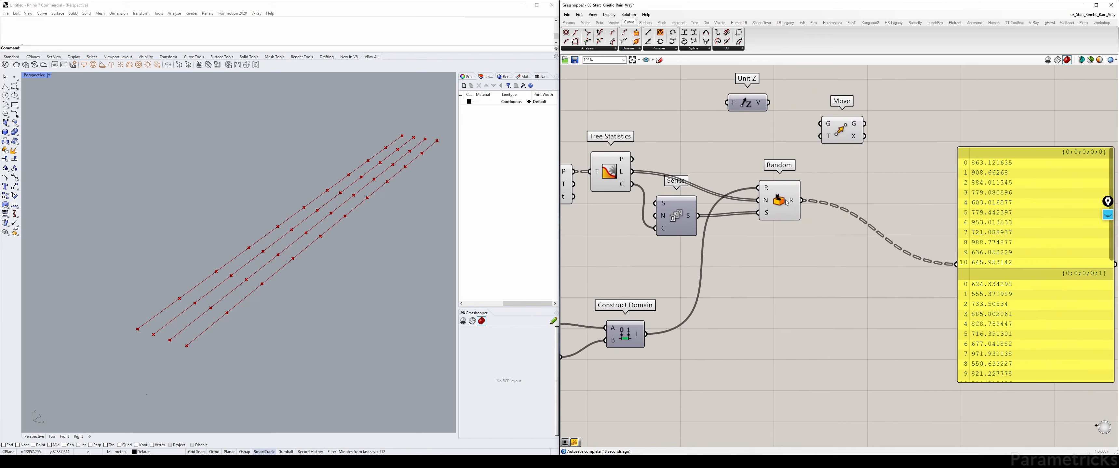
pyautogui.moveTo(661, 139); pyautogui.dragTo(808, 169, button='right')
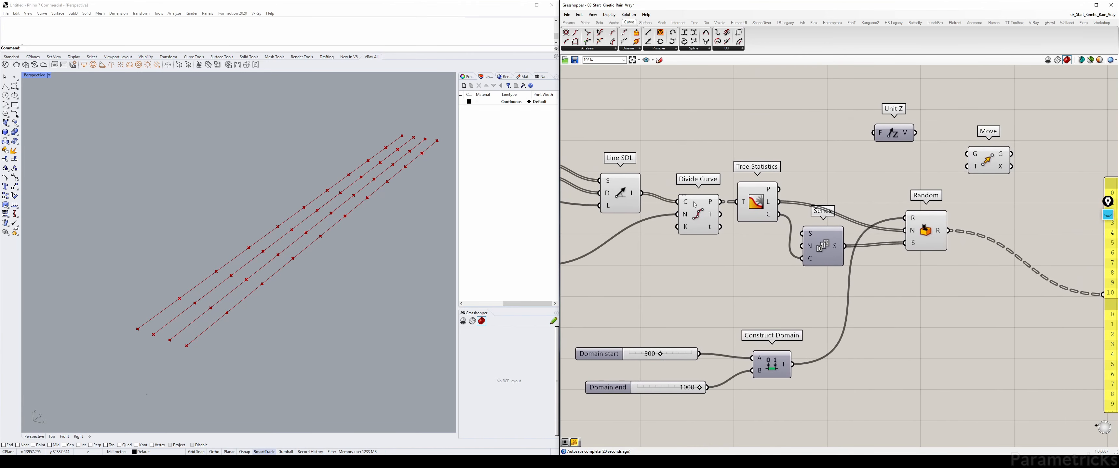
pyautogui.moveTo(710, 207); pyautogui.dragTo(711, 195)
pyautogui.moveTo(712, 186)
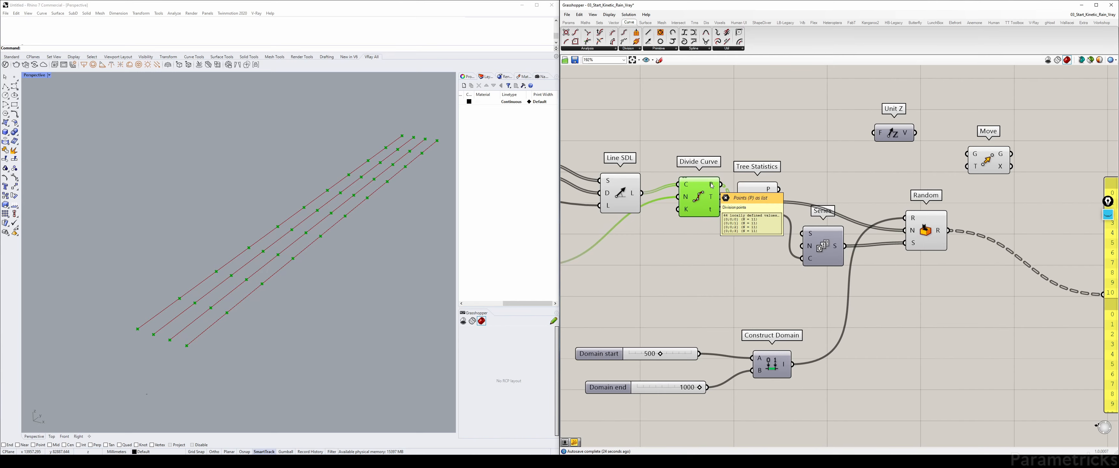
pyautogui.moveTo(711, 185); pyautogui.dragTo(589, 198, button='right')
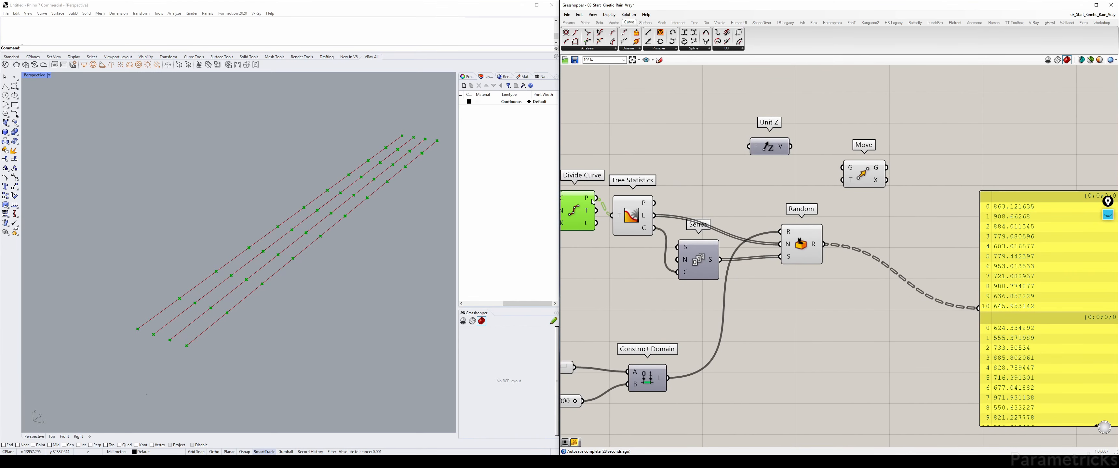
pyautogui.moveTo(597, 198); pyautogui.dragTo(906, 178)
pyautogui.moveTo(781, 151); pyautogui.dragTo(892, 223)
pyautogui.moveTo(878, 222); pyautogui.dragTo(802, 217, button='right')
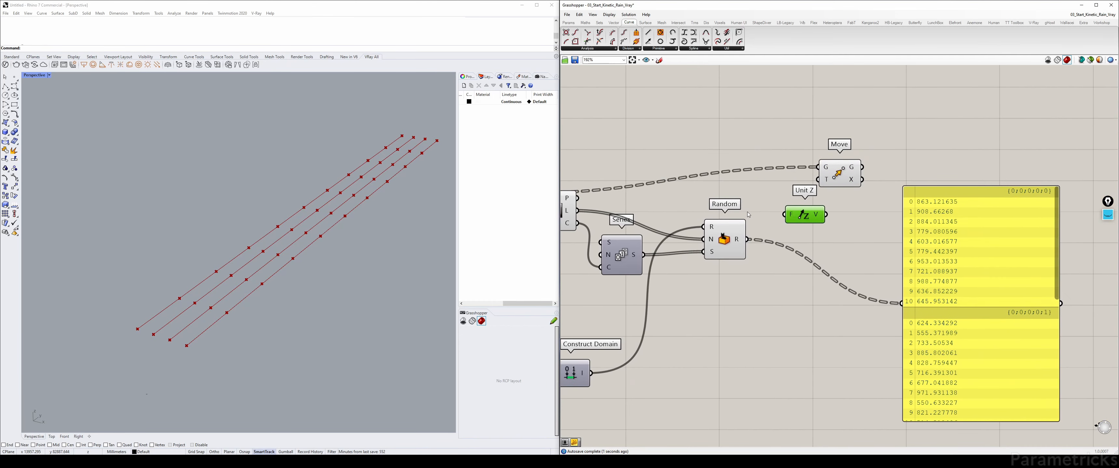
# Step: Connect Random's R output to Unit Z's F input and give that input the expression -x
pyautogui.moveTo(733, 212); pyautogui.dragTo(668, 221, button='right')
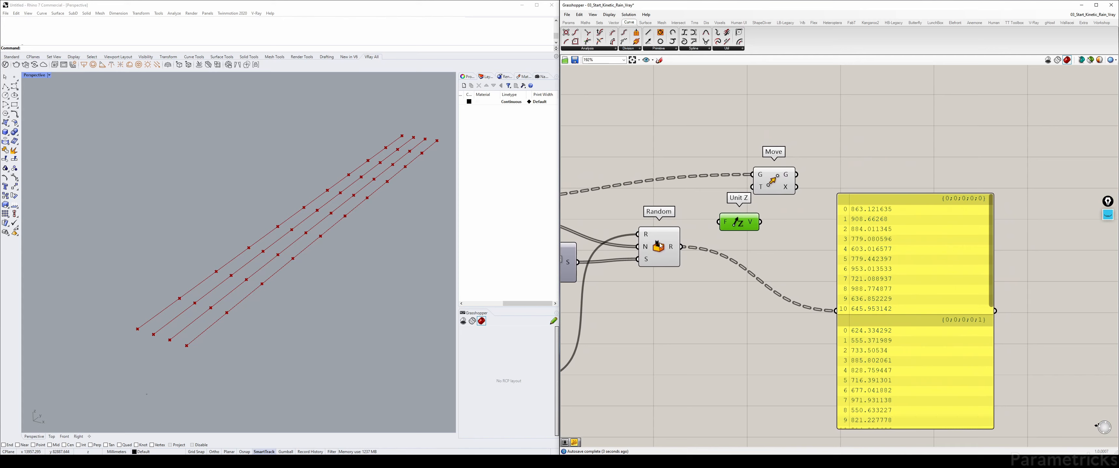
pyautogui.moveTo(659, 245); pyautogui.dragTo(700, 226)
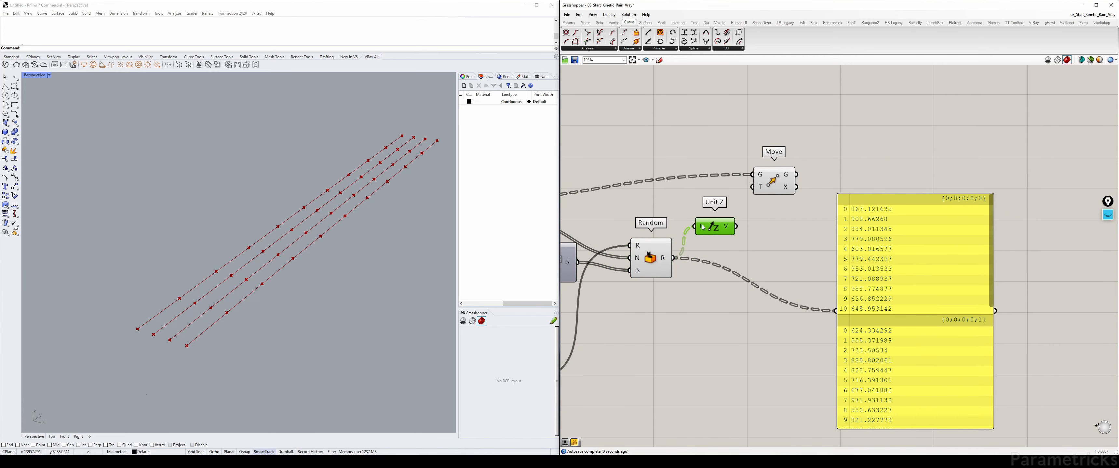
pyautogui.rightClick(700, 226)
pyautogui.moveTo(742, 291)
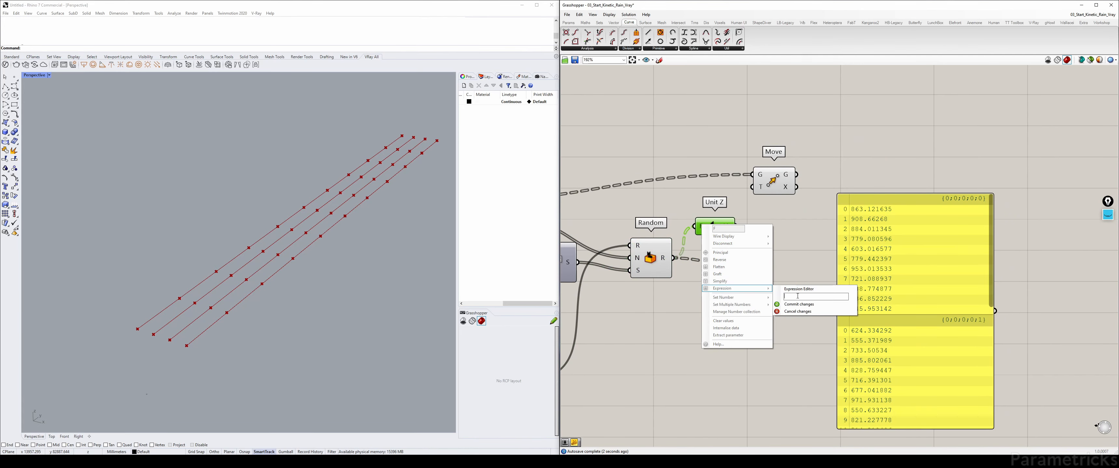
pyautogui.write('-x')
pyautogui.click(798, 305)
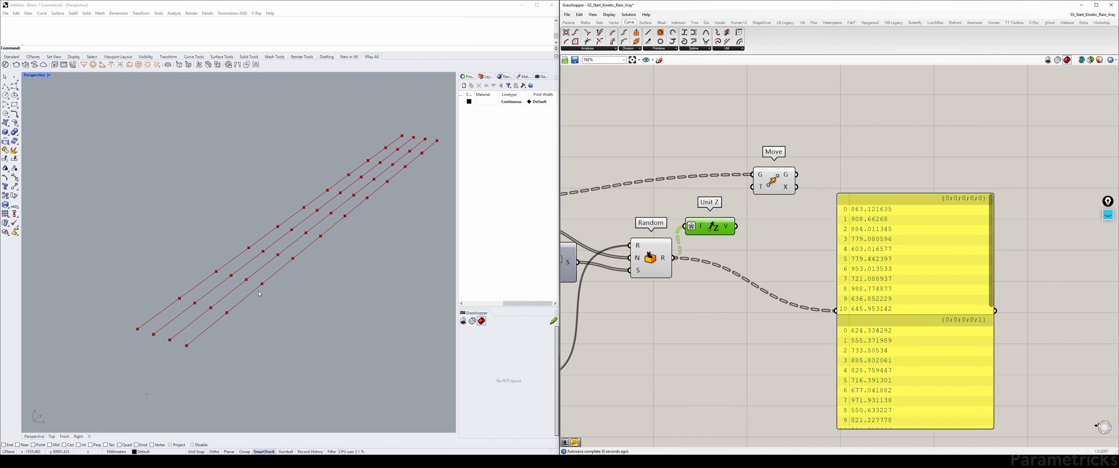
# Step: Connect Unit Z's V output to Move's T input, then reposition the panel and the Move component to tidy the layout
pyautogui.moveTo(737, 226); pyautogui.dragTo(823, 182)
pyautogui.moveTo(851, 200); pyautogui.dragTo(870, 241)
pyautogui.moveTo(837, 173); pyautogui.dragTo(820, 197)
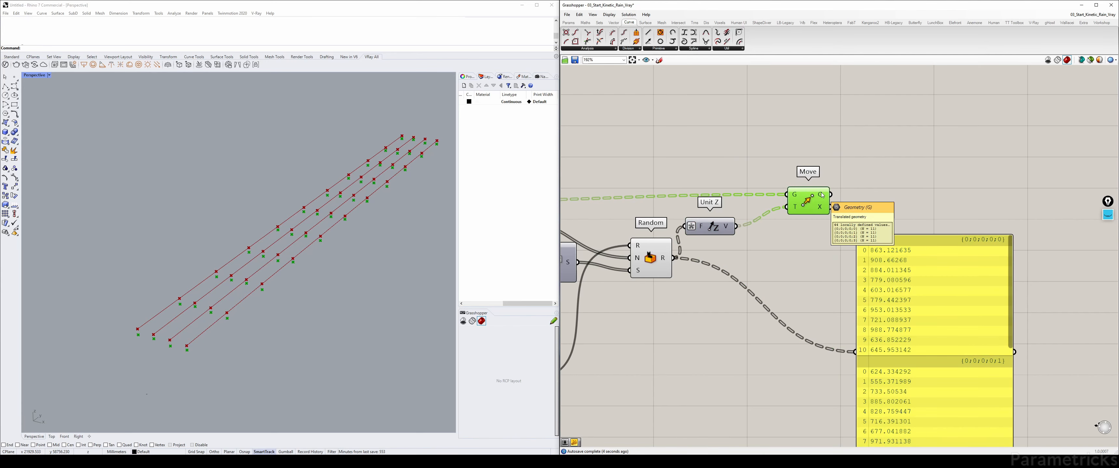
# Step: Turn off the preview of the Tree Statistics and Divide Curve components
pyautogui.moveTo(749, 246); pyautogui.dragTo(819, 219, button='right')
pyautogui.click(721, 227)
pyautogui.moveTo(631, 201); pyautogui.dragTo(714, 189, button='right')
pyautogui.click(645, 177)
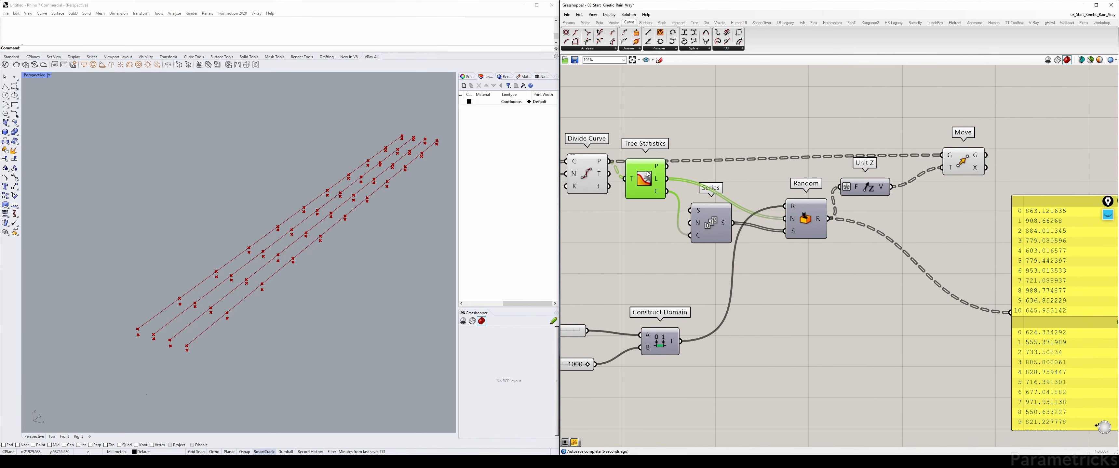
pyautogui.hotkey('ctrl', 'q')
pyautogui.click(587, 173)
pyautogui.hotkey('ctrl', 'q')
# Step: Examine the vertical offsets of the moved points below the guide lines in the Perspective and Right views
pyautogui.click(539, 206)
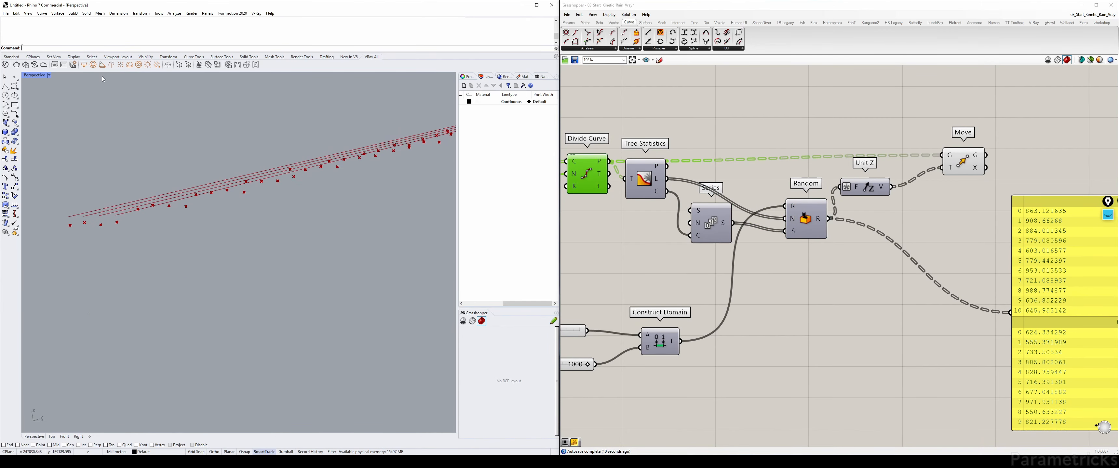
pyautogui.moveTo(694, 285); pyautogui.dragTo(816, 258, button='right')
pyautogui.click(214, 99)
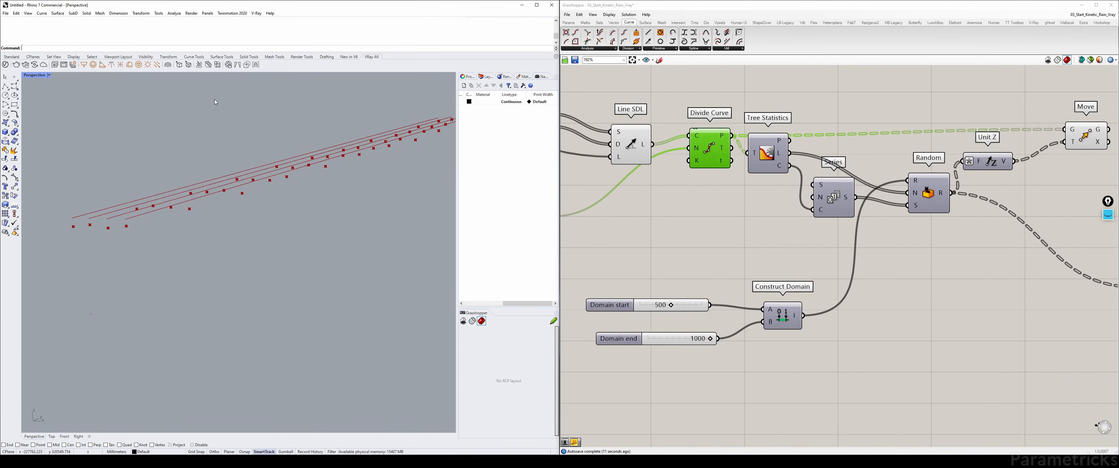
pyautogui.doubleClick(33, 78)
pyautogui.click(148, 295)
pyautogui.click(374, 308)
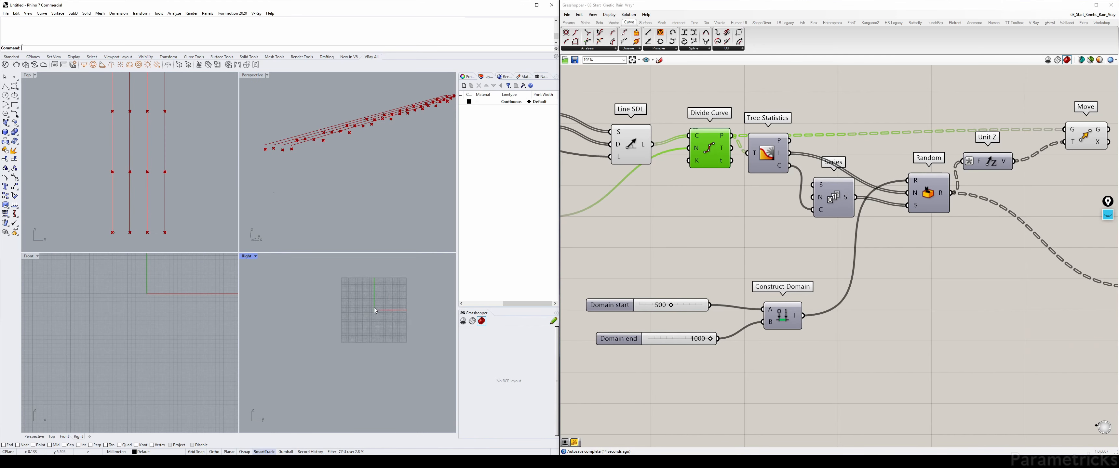
pyautogui.scroll(-8, 374, 307)
pyautogui.moveTo(374, 308); pyautogui.dragTo(327, 354, button='right')
pyautogui.scroll(-20, 338, 336)
pyautogui.moveTo(375, 312); pyautogui.dragTo(327, 318, button='right')
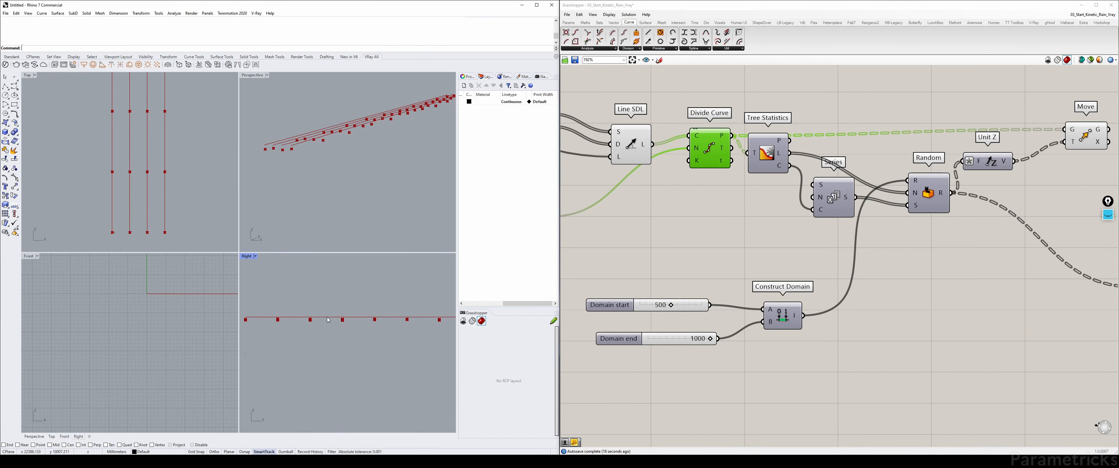
pyautogui.scroll(-16, 352, 314)
pyautogui.scroll(20, 351, 314)
pyautogui.scroll(-11, 351, 314)
pyautogui.scroll(18, 360, 314)
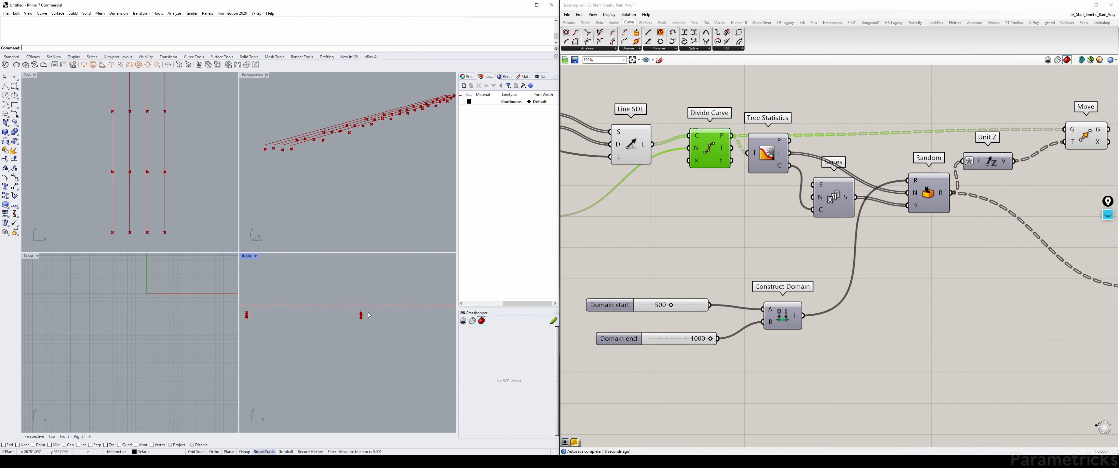
pyautogui.scroll(6, 368, 314)
pyautogui.scroll(-5, 353, 314)
pyautogui.scroll(12, 356, 315)
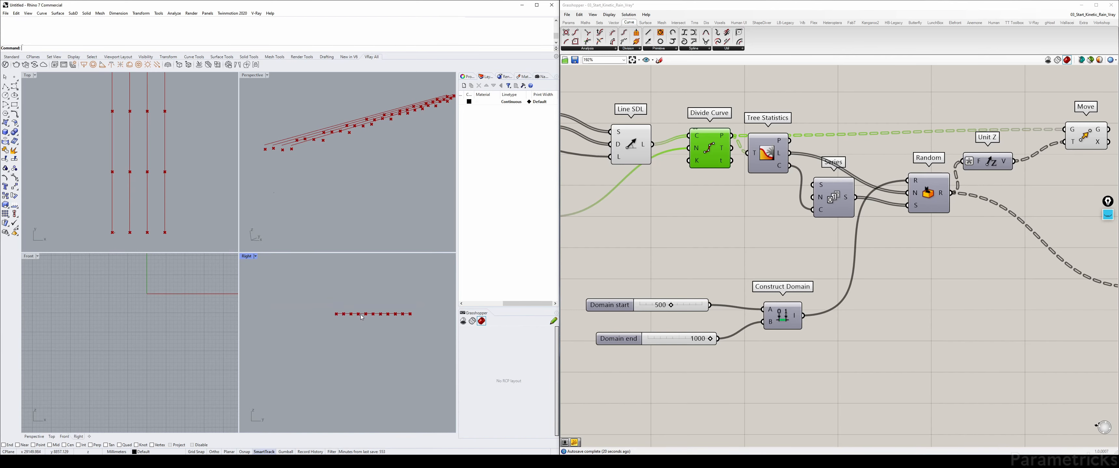
pyautogui.click(377, 161)
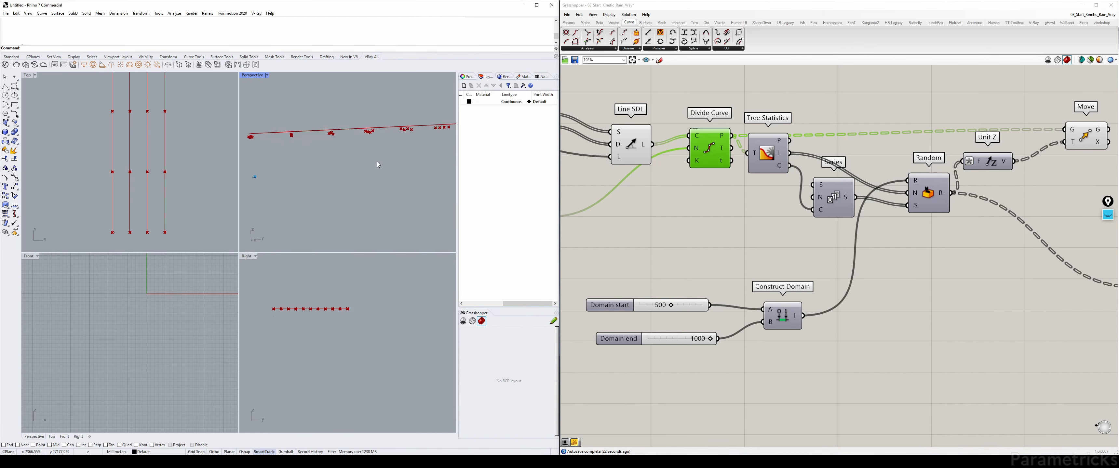
pyautogui.click(310, 337)
pyautogui.scroll(14, 312, 312)
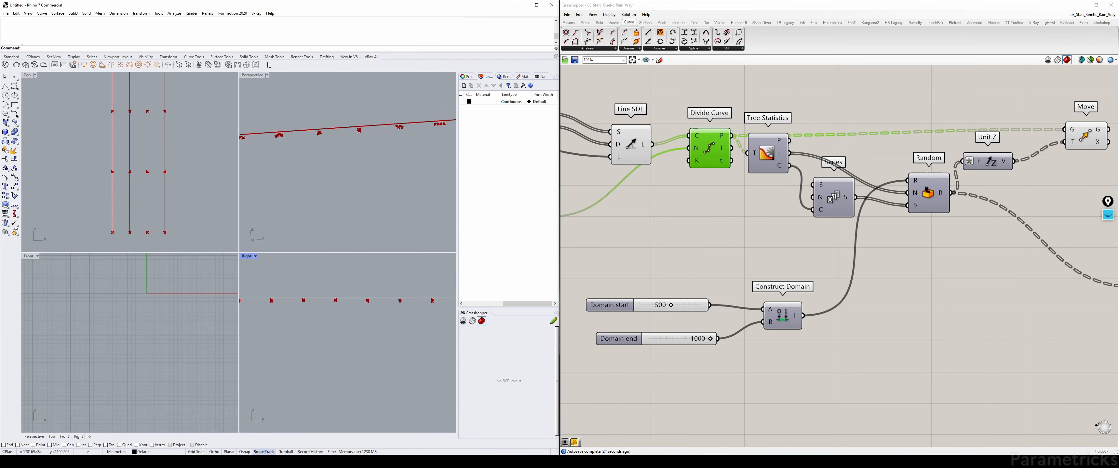
pyautogui.doubleClick(253, 75)
pyautogui.moveTo(1073, 132); pyautogui.dragTo(732, 151, button='right')
pyautogui.doubleClick(875, 131)
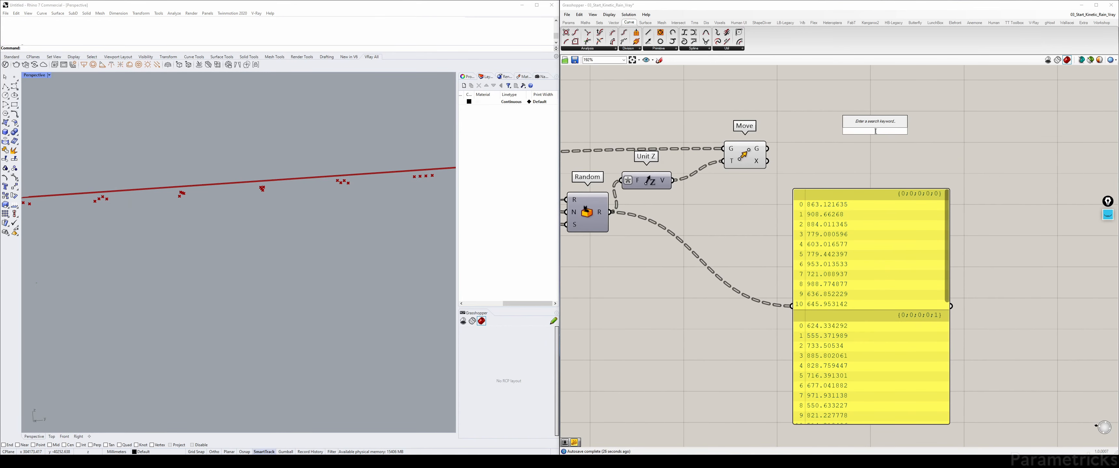
pyautogui.write('inter')
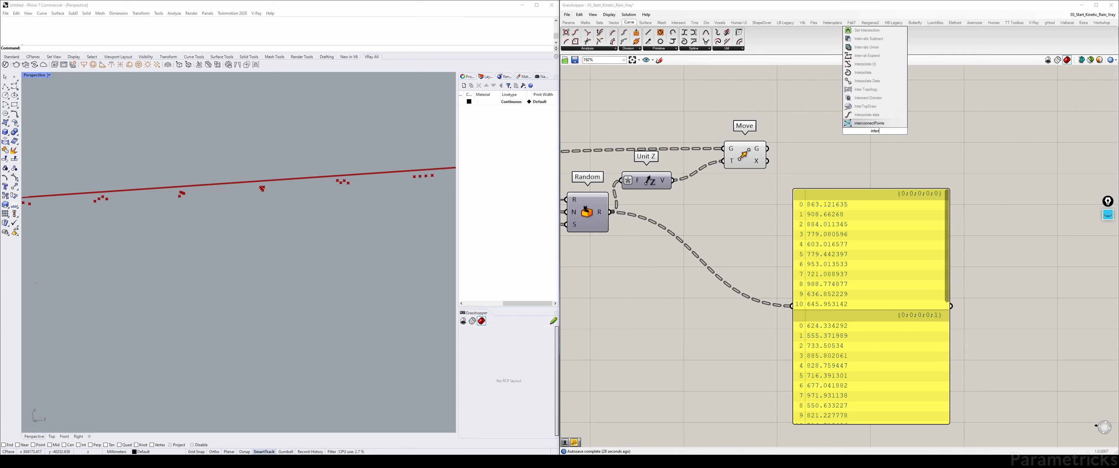
pyautogui.press('Up')
pyautogui.press('Return')
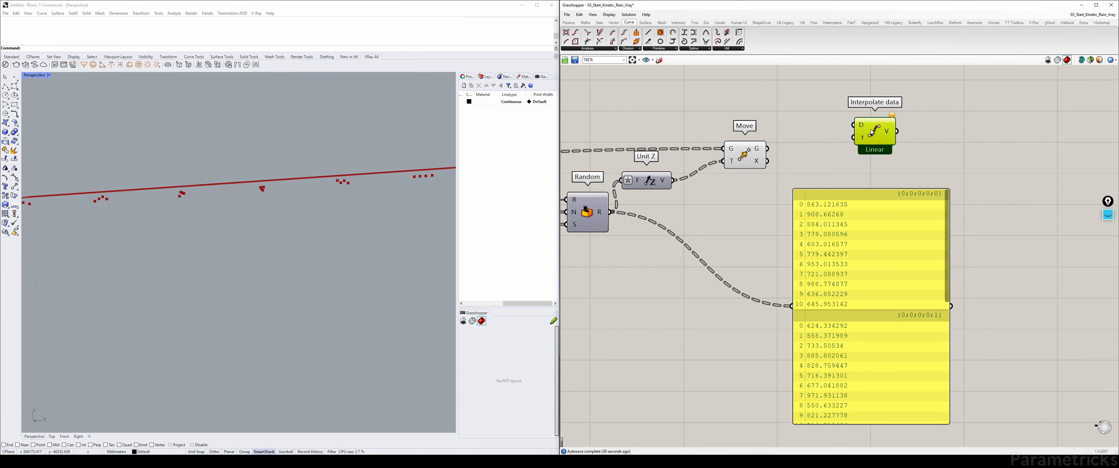
pyautogui.hotkey('ctrl', 'z')
# Step: Add an Interpolate curve component beside Move and connect Move's G output to its V input
pyautogui.doubleClick(869, 131)
pyautogui.write('interpo')
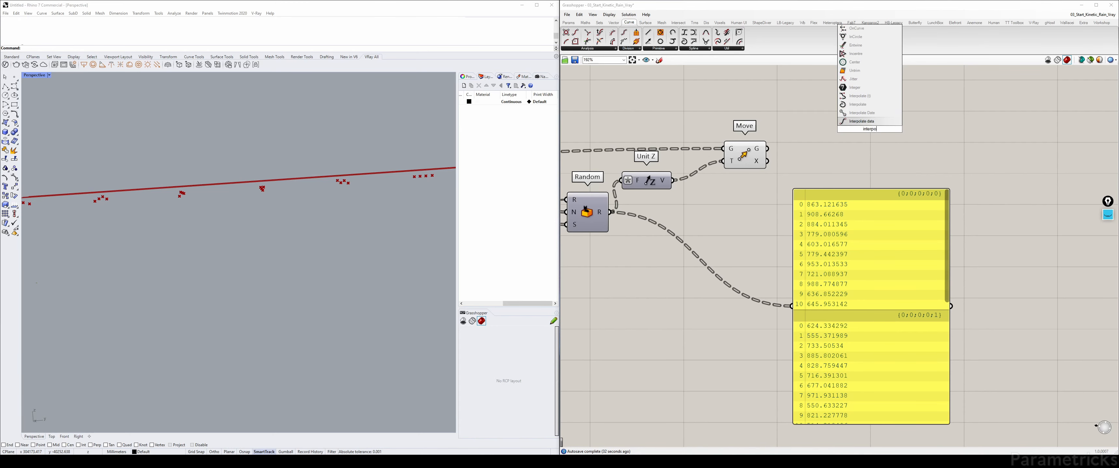
pyautogui.press('Up')
pyautogui.press('Return')
pyautogui.moveTo(766, 149); pyautogui.dragTo(849, 110)
pyautogui.moveTo(865, 117); pyautogui.dragTo(816, 150)
pyautogui.moveTo(268, 143); pyautogui.dragTo(330, 174, button='right')
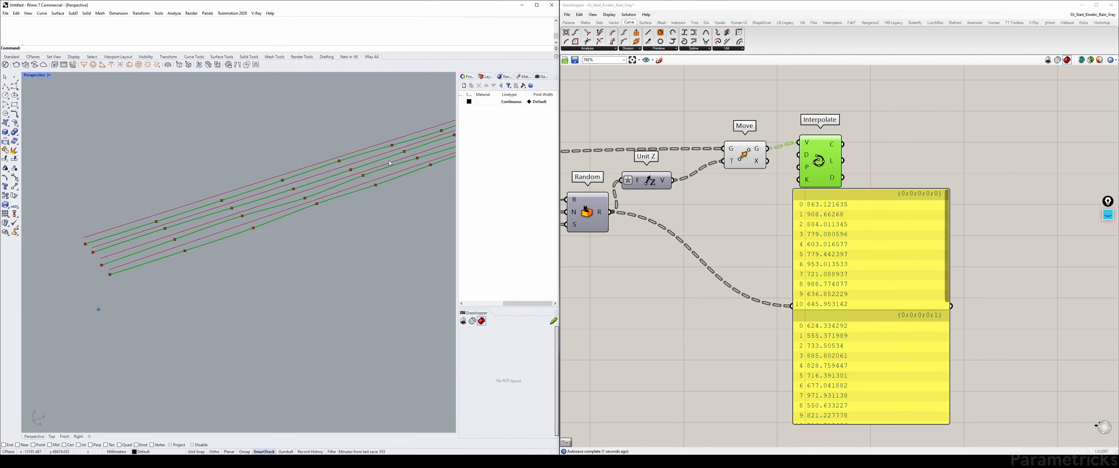
# Step: Turn off the preview of the straight guide lines from the Line SDL component
pyautogui.scroll(-9, 677, 165)
pyautogui.moveTo(591, 137); pyautogui.dragTo(787, 143, button='right')
pyautogui.moveTo(802, 135); pyautogui.dragTo(779, 173)
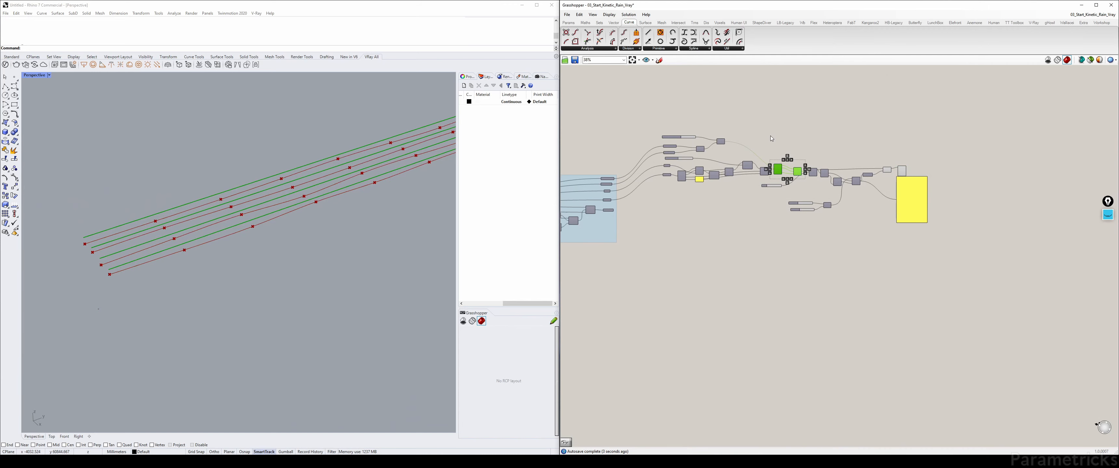
pyautogui.middleClick(785, 129)
pyautogui.click(785, 101)
pyautogui.click(847, 105)
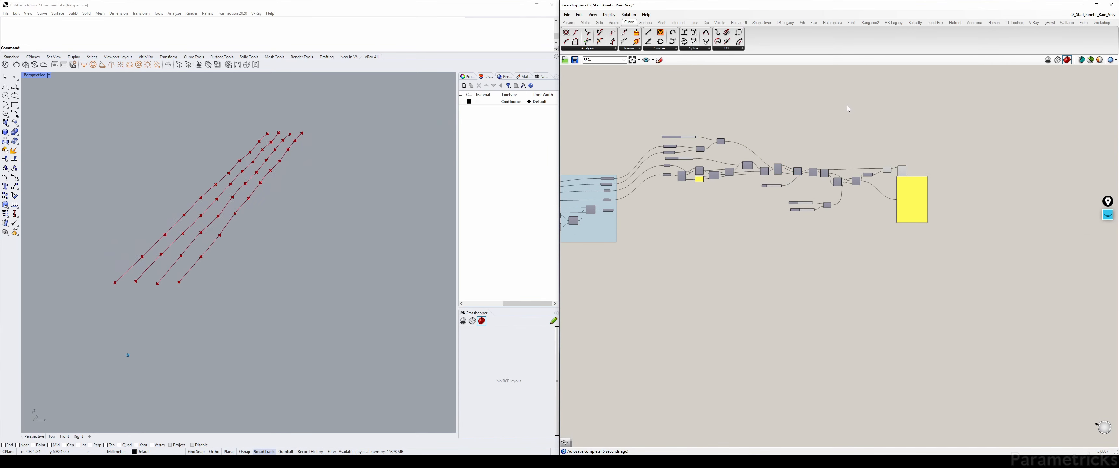
# Step: Shift the random values panel further away from Interpolate to free up canvas space
pyautogui.moveTo(915, 224); pyautogui.dragTo(763, 236, button='right')
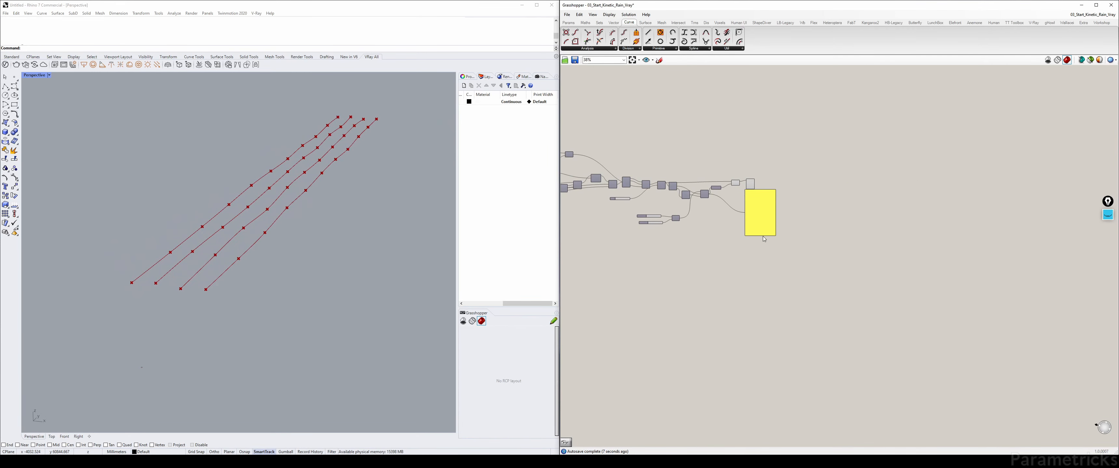
pyautogui.scroll(5, 757, 205)
pyautogui.moveTo(758, 206); pyautogui.dragTo(837, 230)
pyautogui.doubleClick(838, 146)
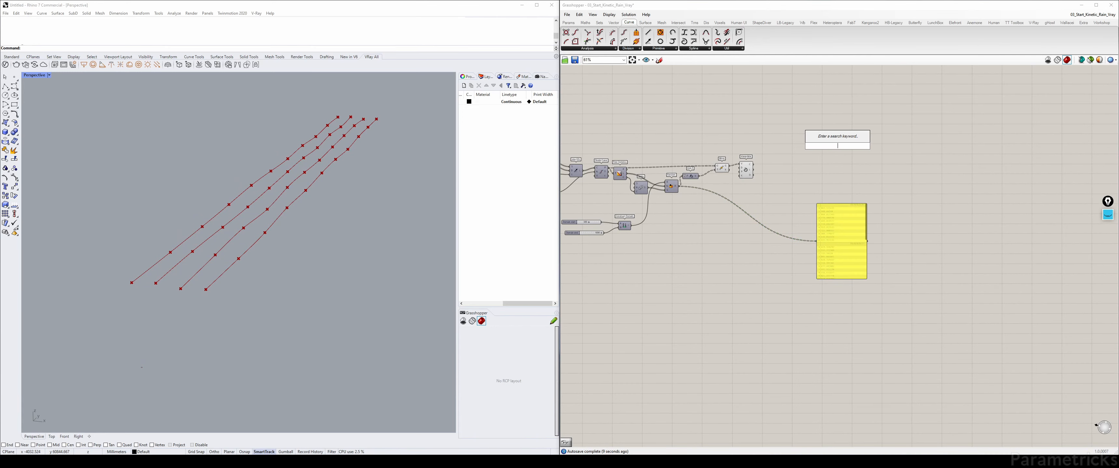
pyautogui.press('Escape')
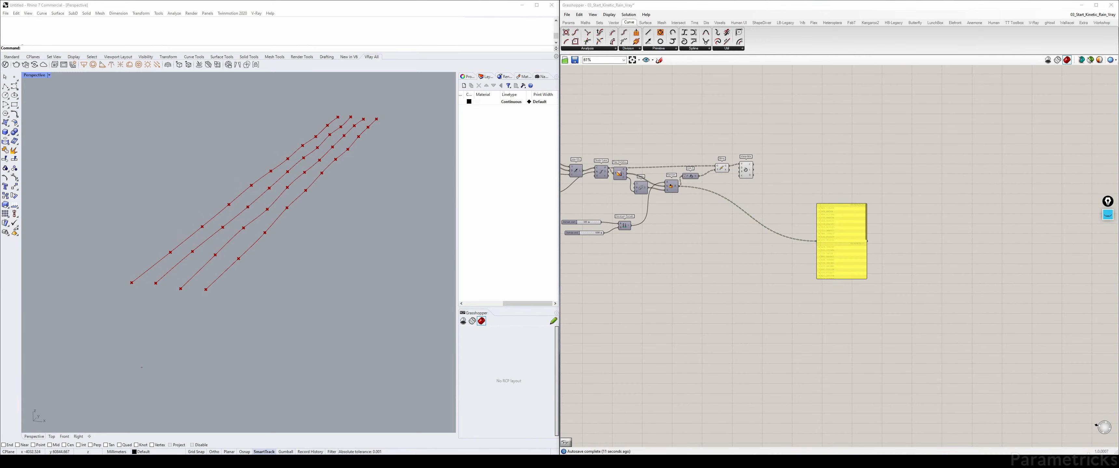
# Step: Add a Loft component beside Interpolate and connect Interpolate's C output to Loft's C input
pyautogui.click(715, 100)
pyautogui.doubleClick(693, 82)
pyautogui.write('l')
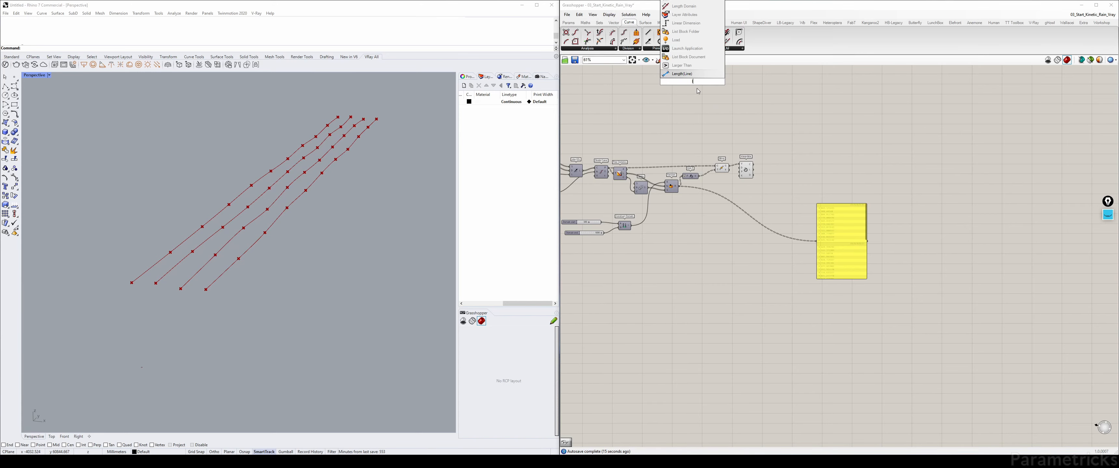
pyautogui.write('oft')
pyautogui.press('Return')
pyautogui.scroll(3, 699, 89)
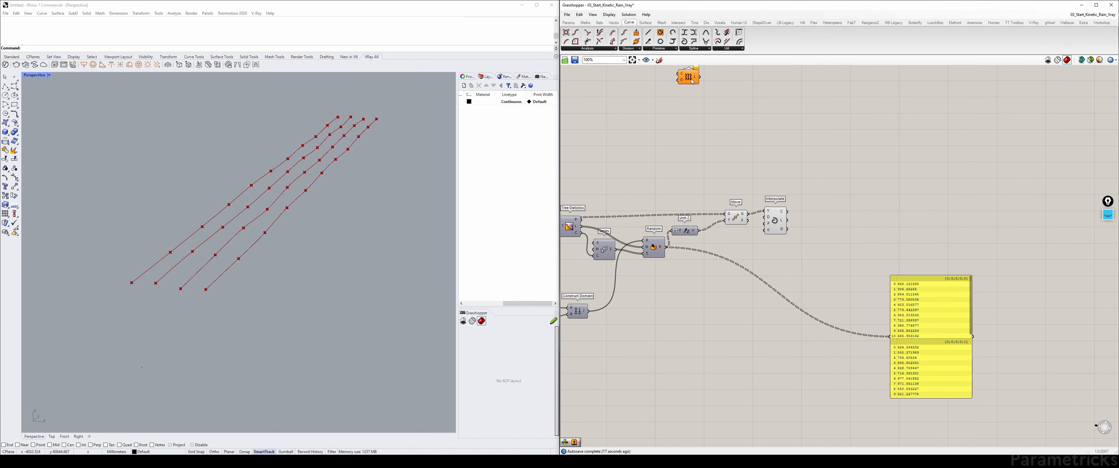
pyautogui.moveTo(688, 76); pyautogui.dragTo(841, 216)
pyautogui.scroll(3, 797, 213)
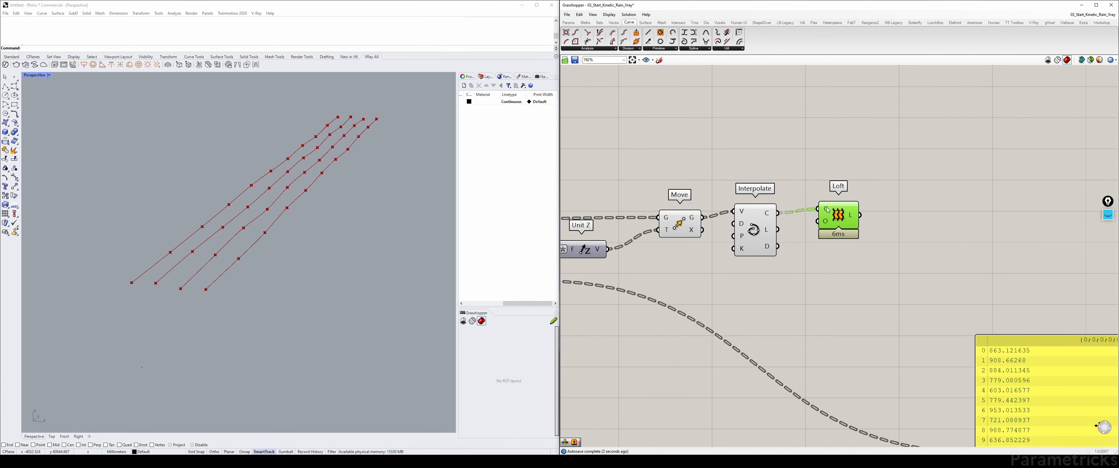
# Step: Flatten Loft's C input so all the wave curves form one surface, and nudge the Loft component slightly down
pyautogui.rightClick(827, 209)
pyautogui.click(880, 236)
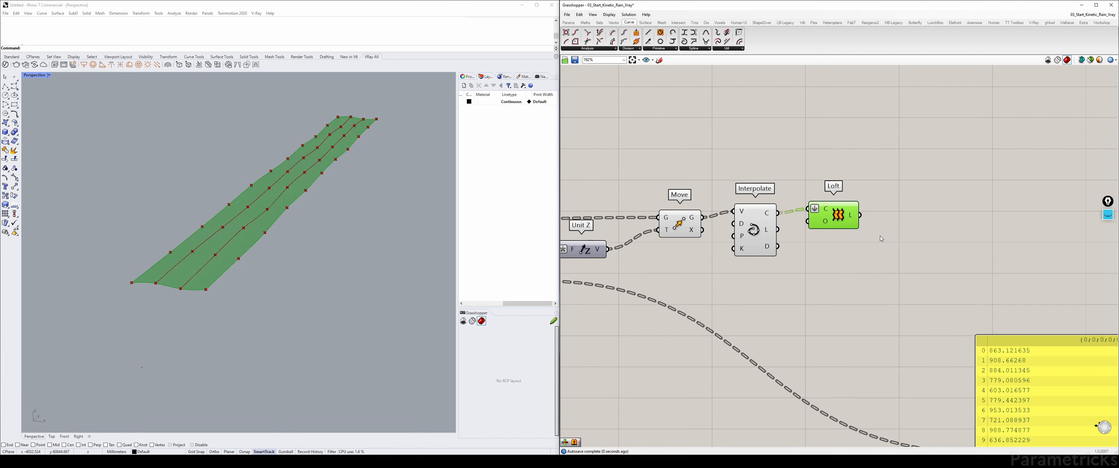
pyautogui.click(880, 236)
pyautogui.moveTo(843, 215); pyautogui.dragTo(843, 220)
pyautogui.click(824, 182)
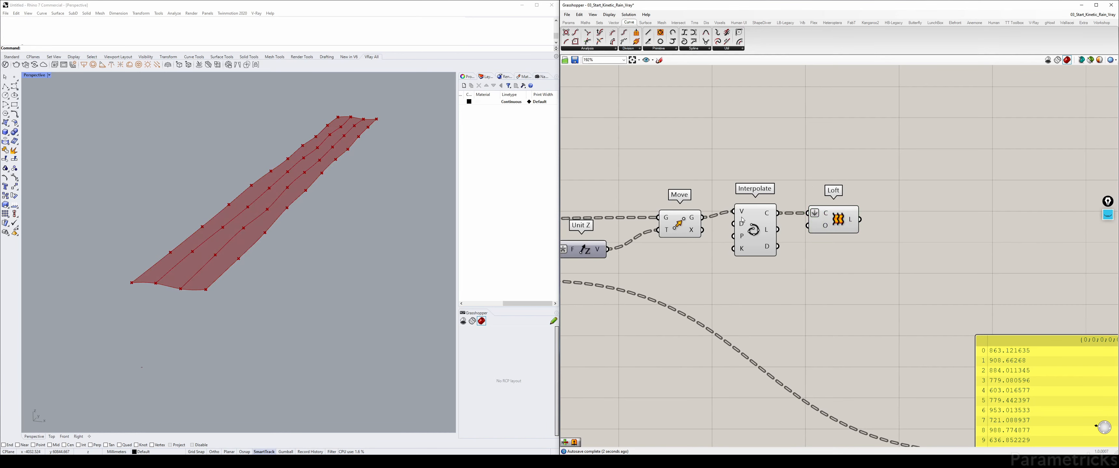
# Step: Toggle the preview of the Move component's points
pyautogui.click(675, 225)
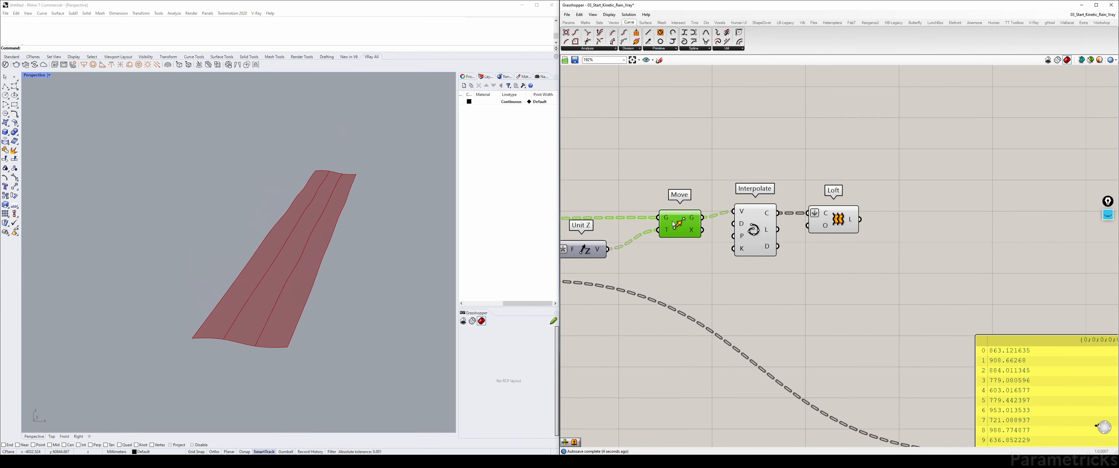
pyautogui.hotkey('ctrl', 'q')
pyautogui.click(715, 155)
# Step: Raise the Domain end slider's maximum to 5000 and set its value to about 2984
pyautogui.scroll(-3, 760, 158)
pyautogui.moveTo(617, 278); pyautogui.dragTo(763, 266, button='right')
pyautogui.scroll(3, 691, 265)
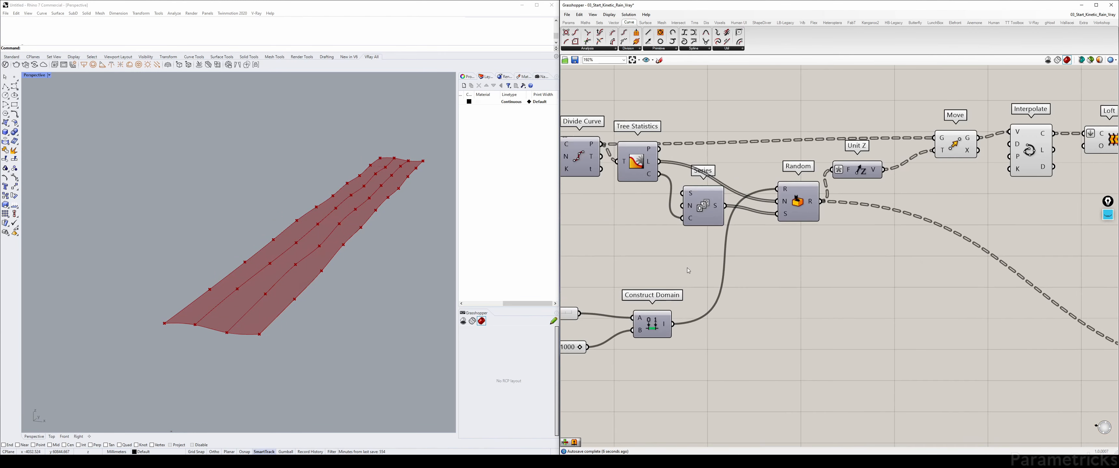
pyautogui.moveTo(687, 268); pyautogui.dragTo(839, 227, button='right')
pyautogui.click(640, 312)
pyautogui.doubleClick(635, 308)
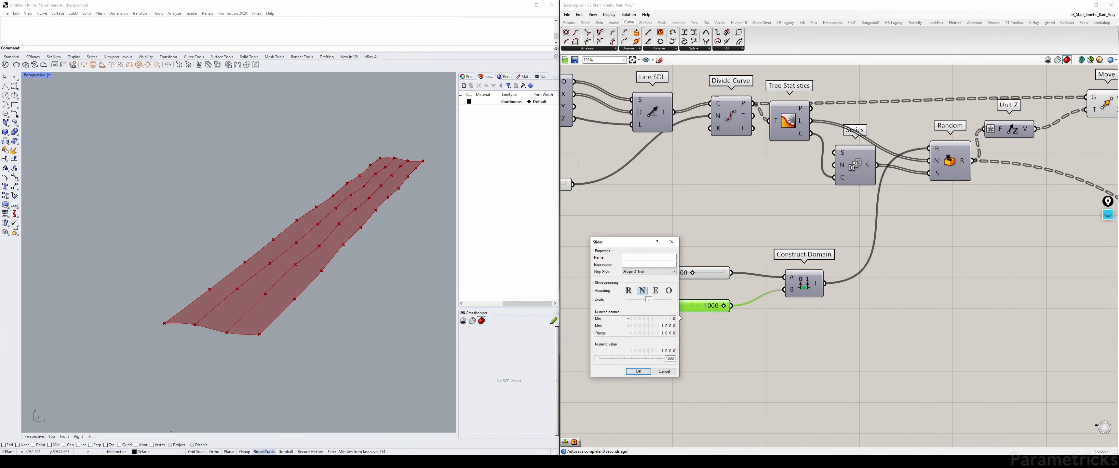
pyautogui.doubleClick(649, 326)
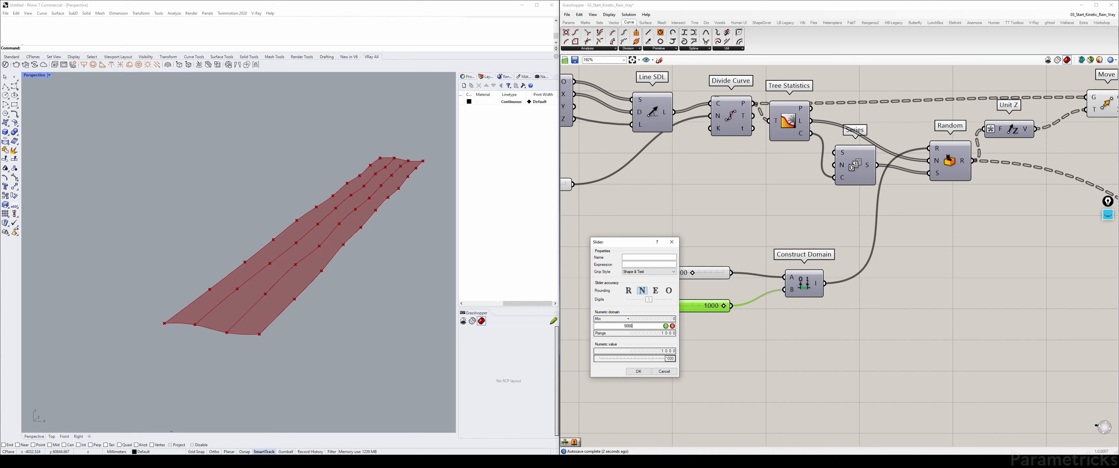
pyautogui.write('5000')
pyautogui.press('Return')
pyautogui.click(638, 372)
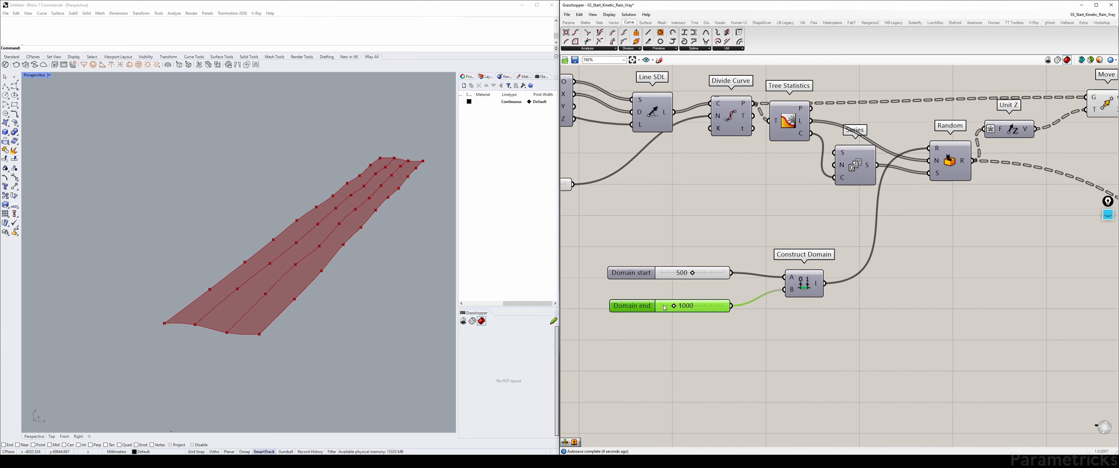
pyautogui.moveTo(673, 308); pyautogui.dragTo(698, 306)
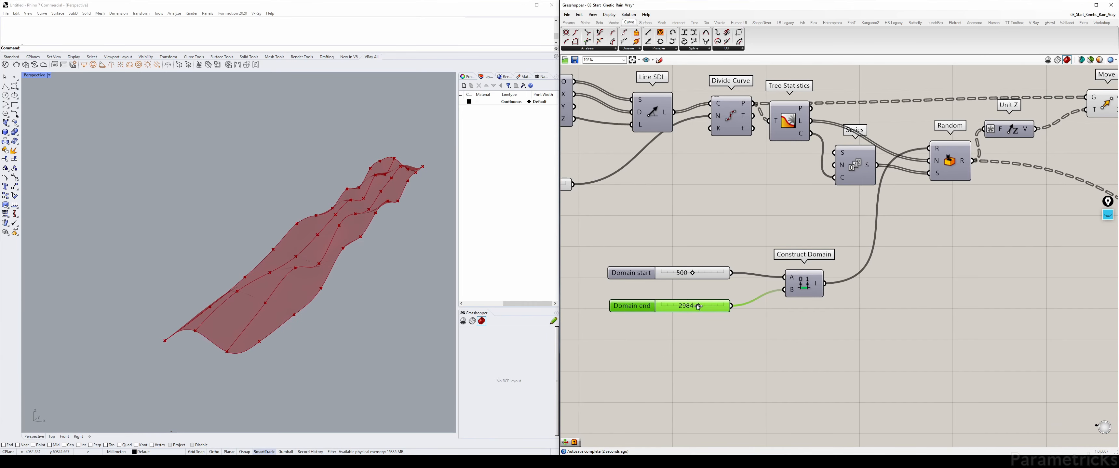
# Step: Set the Count slider that feeds the guide lines' Divide Curve component to 29
pyautogui.click(745, 329)
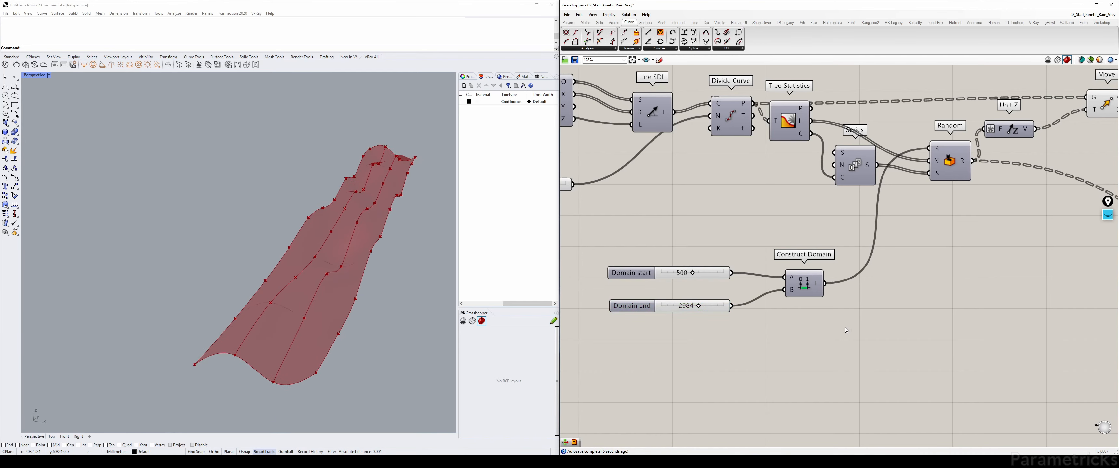
pyautogui.scroll(-1, 745, 213)
pyautogui.scroll(1, 745, 213)
pyautogui.moveTo(745, 213); pyautogui.dragTo(951, 229, button='right')
pyautogui.moveTo(709, 200); pyautogui.dragTo(767, 199)
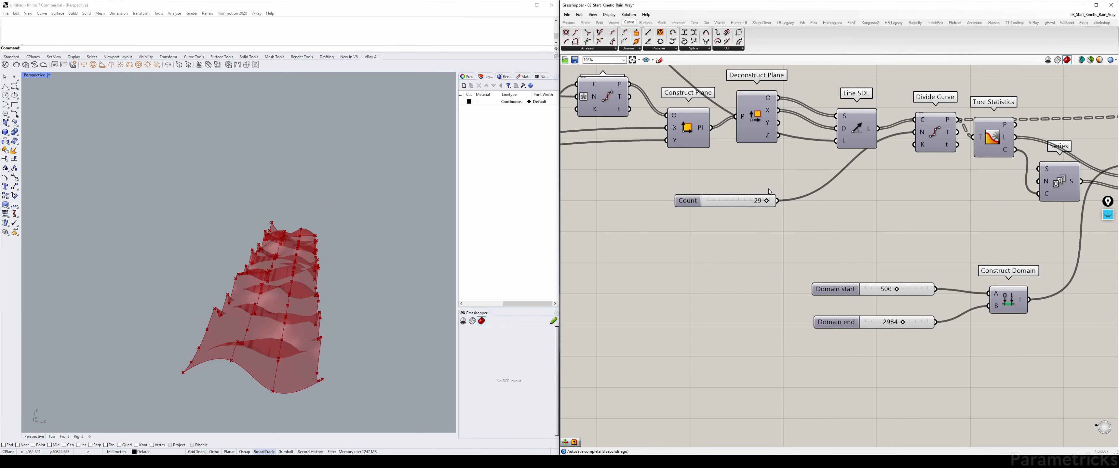
# Step: Rename the Count slider as "Random frequency"
pyautogui.rightClick(688, 204)
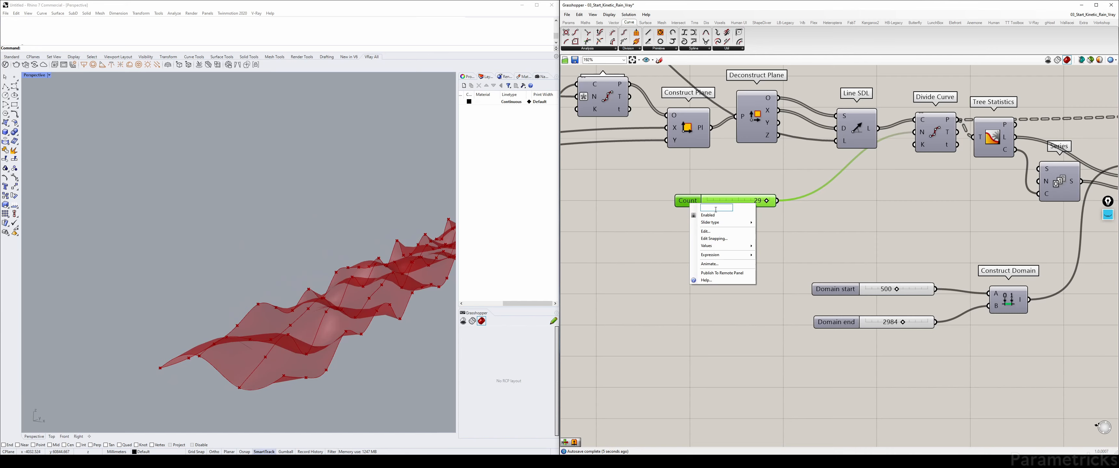
pyautogui.write('Fre')
pyautogui.write('R')
pyautogui.write('andom')
pyautogui.write(' frequency')
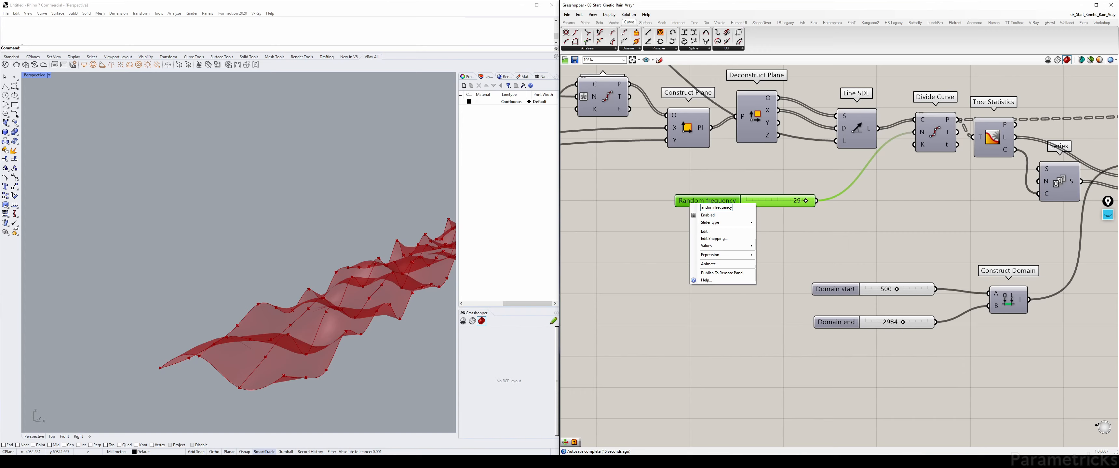
pyautogui.press('Return')
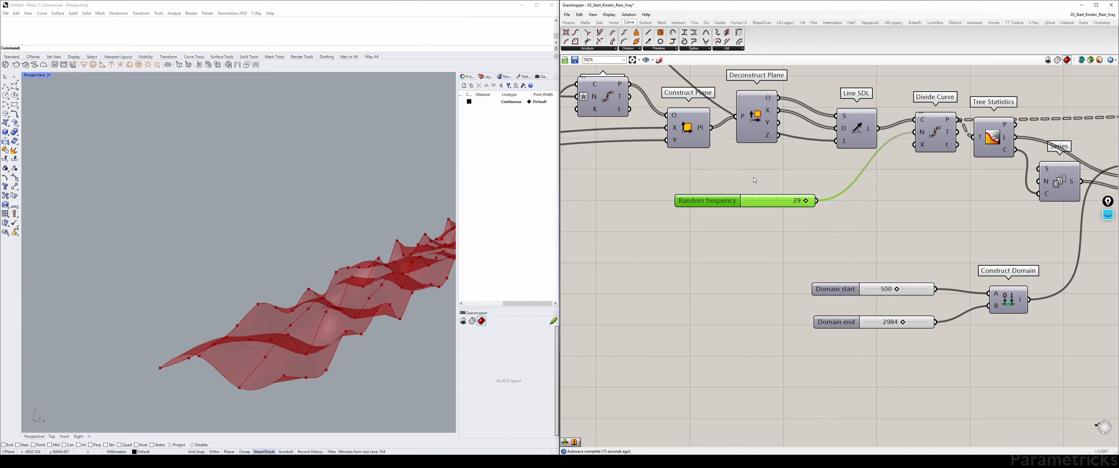
# Step: Move the Random frequency slider back to the start of the wave definition, beneath the Base Plane parameter
pyautogui.scroll(-6, 754, 177)
pyautogui.scroll(4, 704, 196)
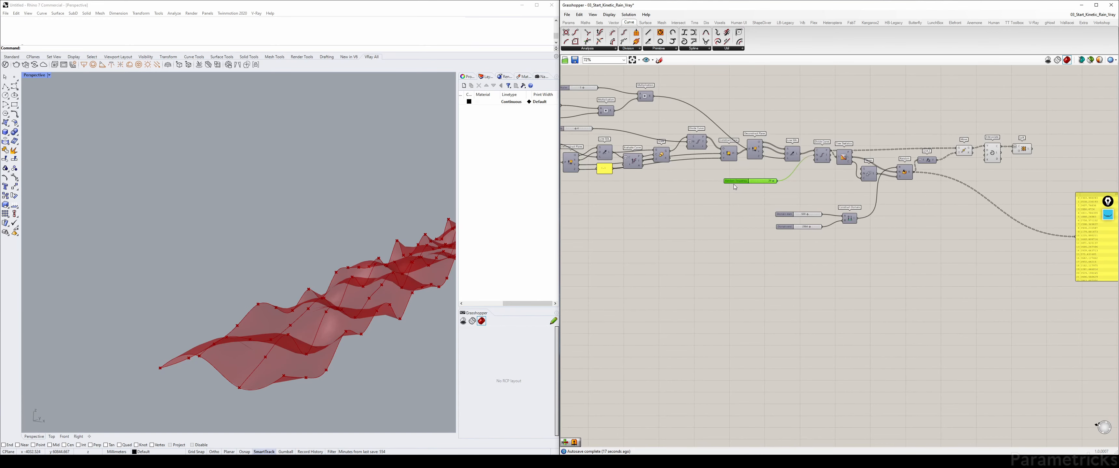
pyautogui.moveTo(827, 183); pyautogui.dragTo(690, 188)
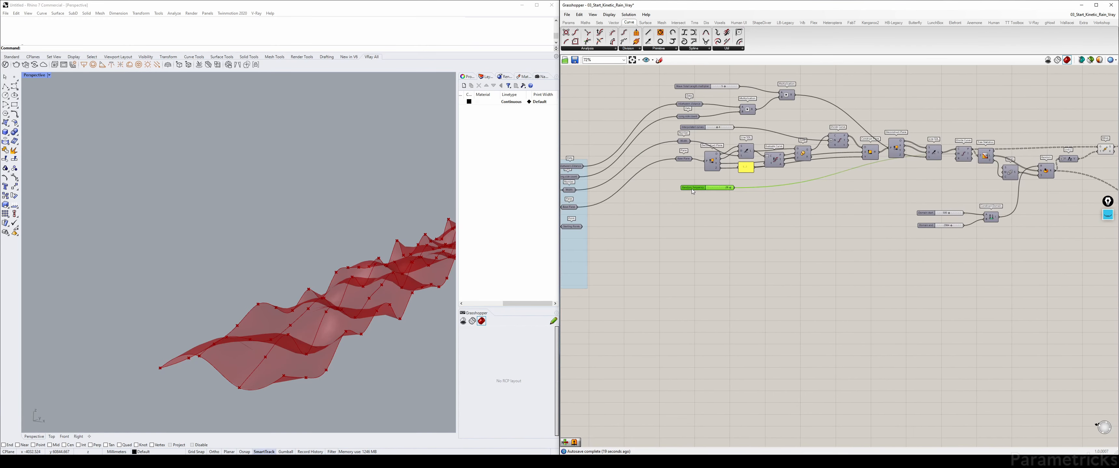
pyautogui.moveTo(382, 204); pyautogui.dragTo(328, 280, button='right')
pyautogui.scroll(4, 720, 194)
pyautogui.moveTo(747, 135); pyautogui.dragTo(691, 221, button='right')
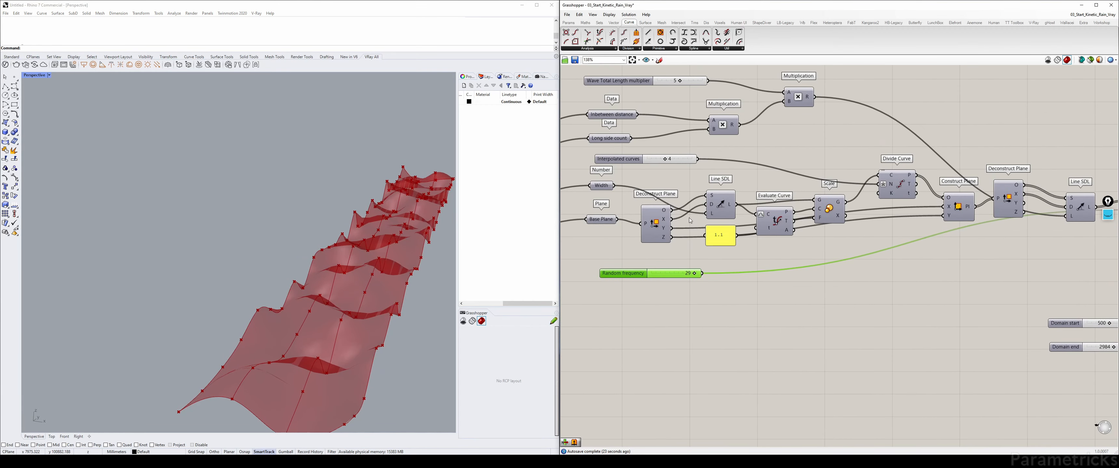
# Step: Try out the Wave Total Length multiplier, restore it to 5, and set the Random frequency slider to 15
pyautogui.moveTo(348, 260); pyautogui.dragTo(319, 239, button='right')
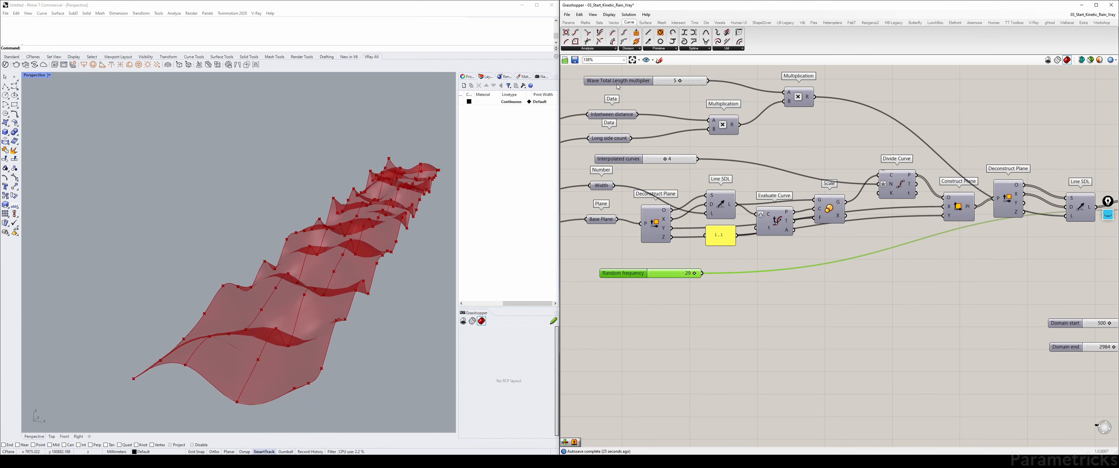
pyautogui.moveTo(683, 82); pyautogui.dragTo(686, 82)
pyautogui.moveTo(707, 80); pyautogui.dragTo(679, 82)
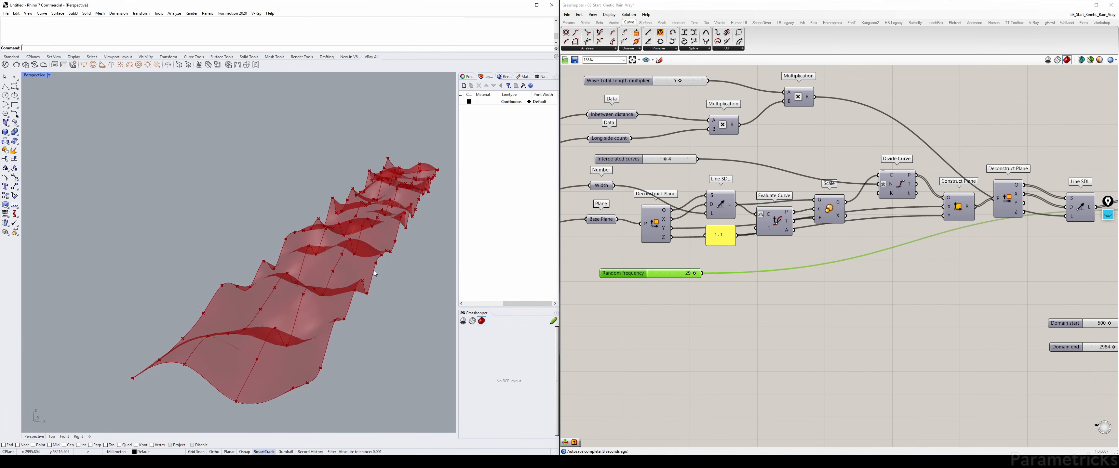
pyautogui.moveTo(695, 274); pyautogui.dragTo(655, 279)
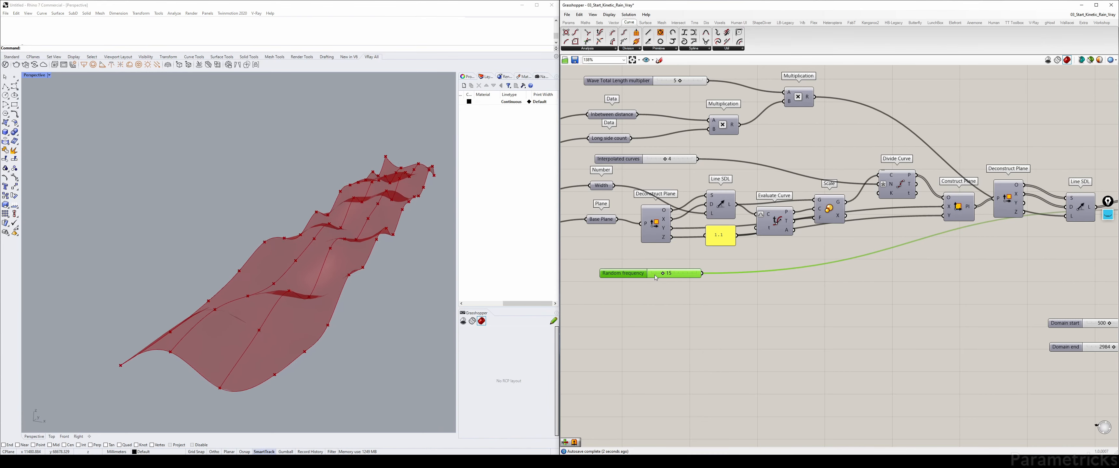
# Step: Move the Domain start and Domain end sliders together with Construct Domain to just beneath the Random frequency slider
pyautogui.scroll(-3, 782, 313)
pyautogui.moveTo(931, 289); pyautogui.dragTo(722, 247, button='right')
pyautogui.scroll(3, 795, 295)
pyautogui.moveTo(834, 330); pyautogui.dragTo(656, 254)
pyautogui.scroll(-3, 865, 232)
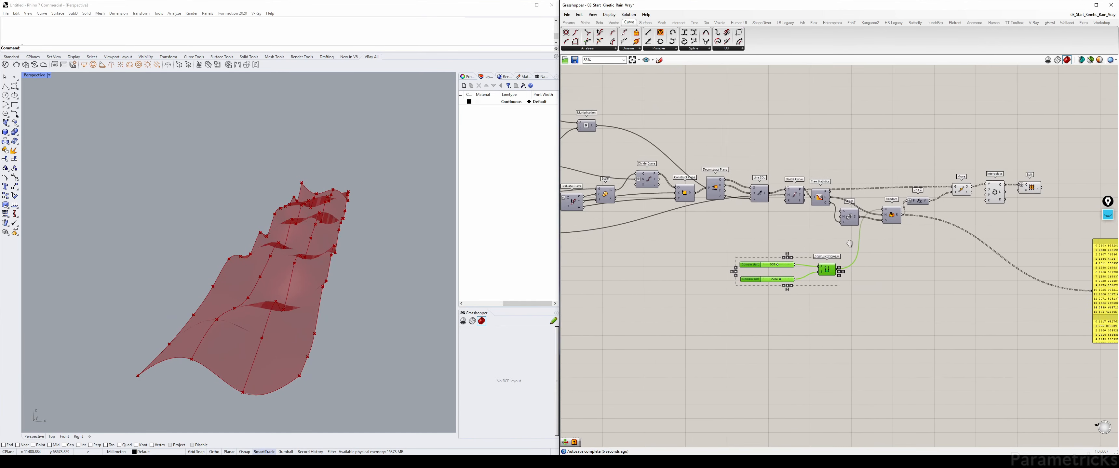
pyautogui.moveTo(850, 242); pyautogui.dragTo(972, 224, button='right')
pyautogui.moveTo(940, 255); pyautogui.dragTo(660, 246)
pyautogui.moveTo(592, 213); pyautogui.dragTo(578, 203)
pyautogui.scroll(3, 578, 203)
pyautogui.moveTo(755, 300); pyautogui.dragTo(573, 233)
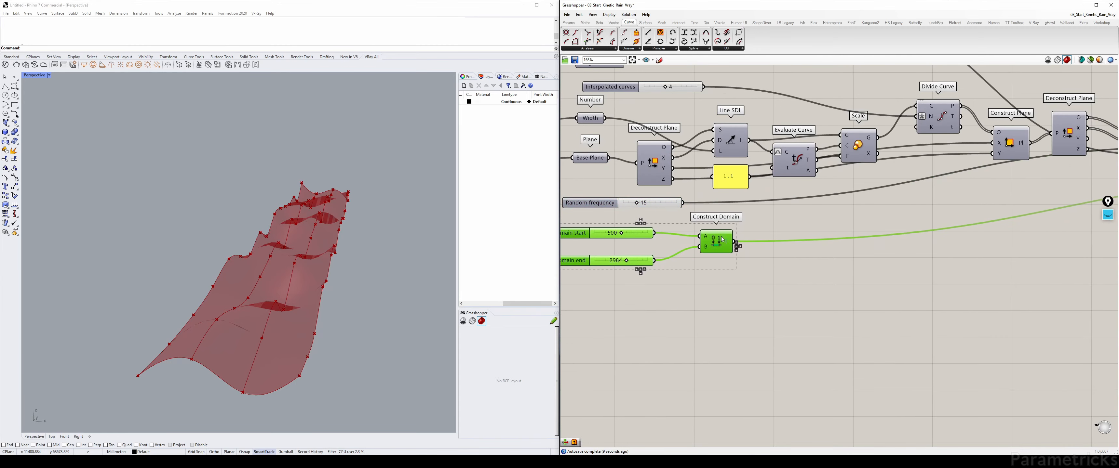
pyautogui.click(602, 225)
pyautogui.click(606, 235)
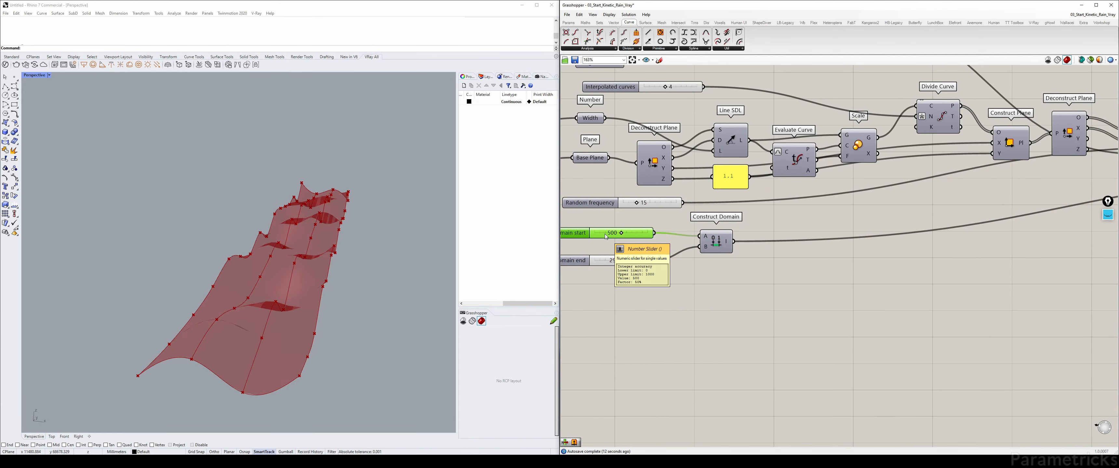
# Step: Highlight the division points of the guide lines' Divide Curve and examine them from the side in a maximized Right viewport
pyautogui.scroll(-4, 603, 139)
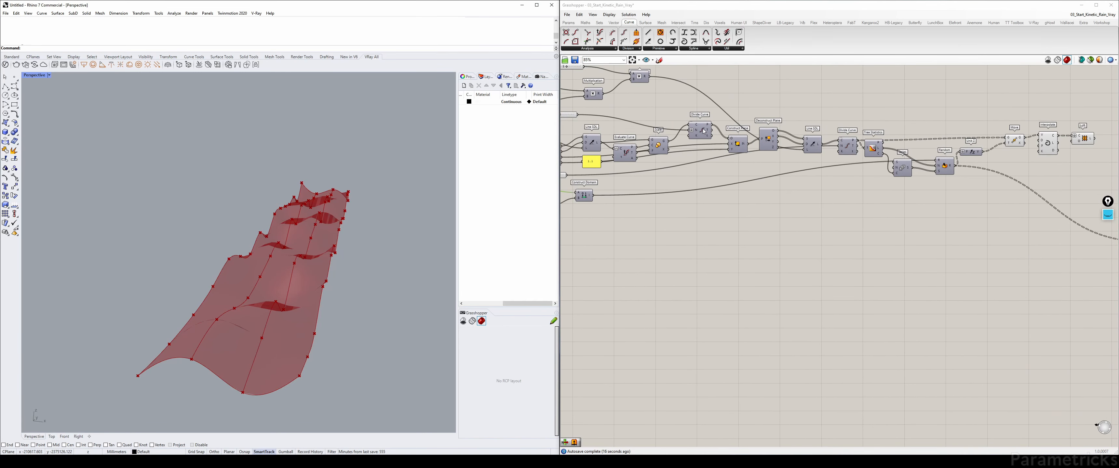
pyautogui.click(704, 131)
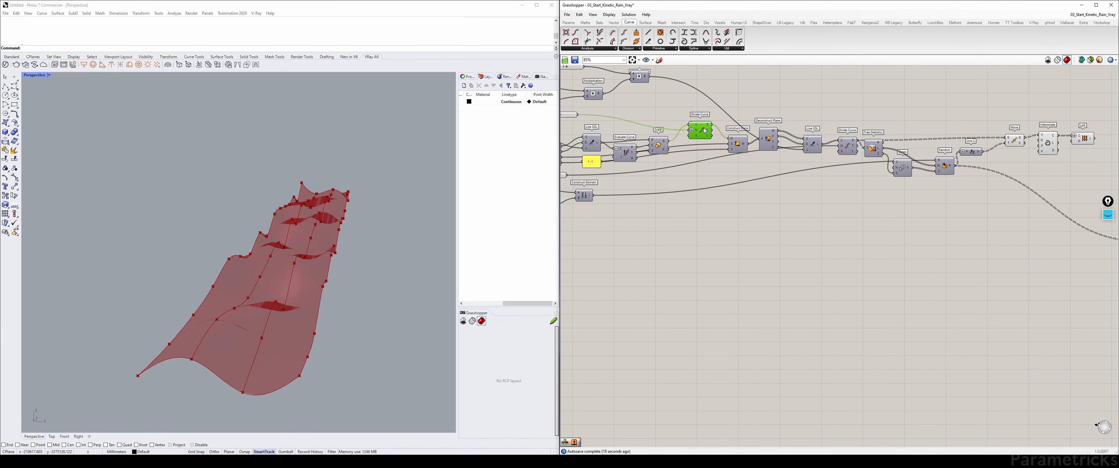
pyautogui.scroll(3, 808, 147)
pyautogui.click(876, 149)
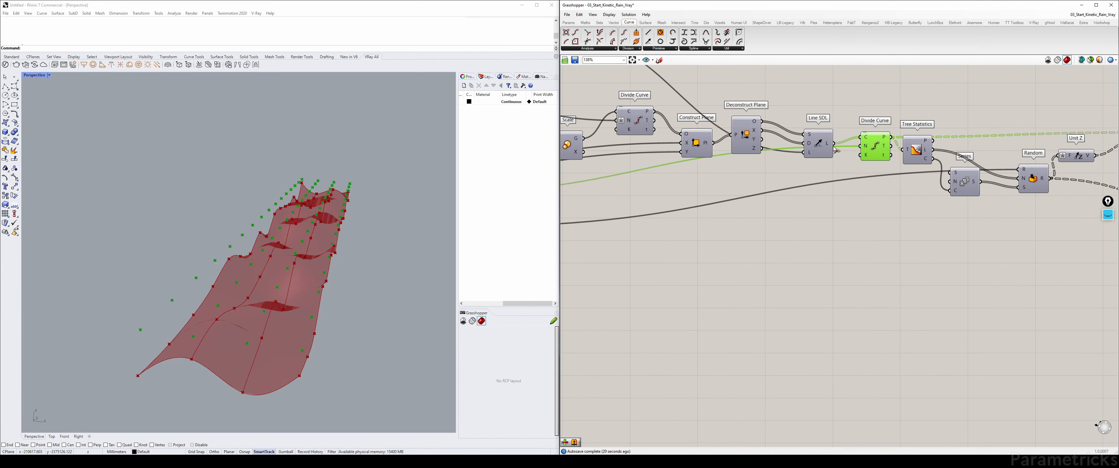
pyautogui.moveTo(417, 174); pyautogui.dragTo(92, 116, button='right')
pyautogui.doubleClick(38, 75)
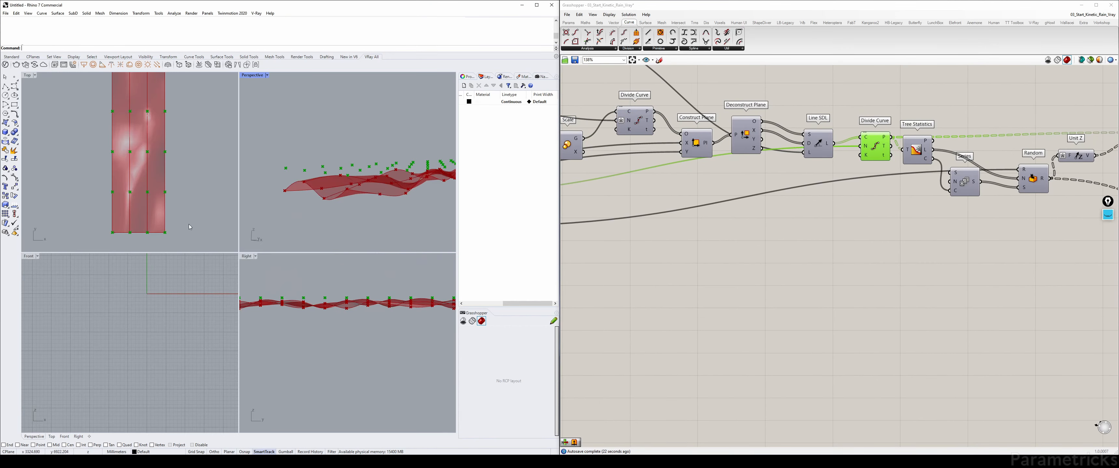
pyautogui.doubleClick(246, 257)
pyautogui.scroll(5, 203, 188)
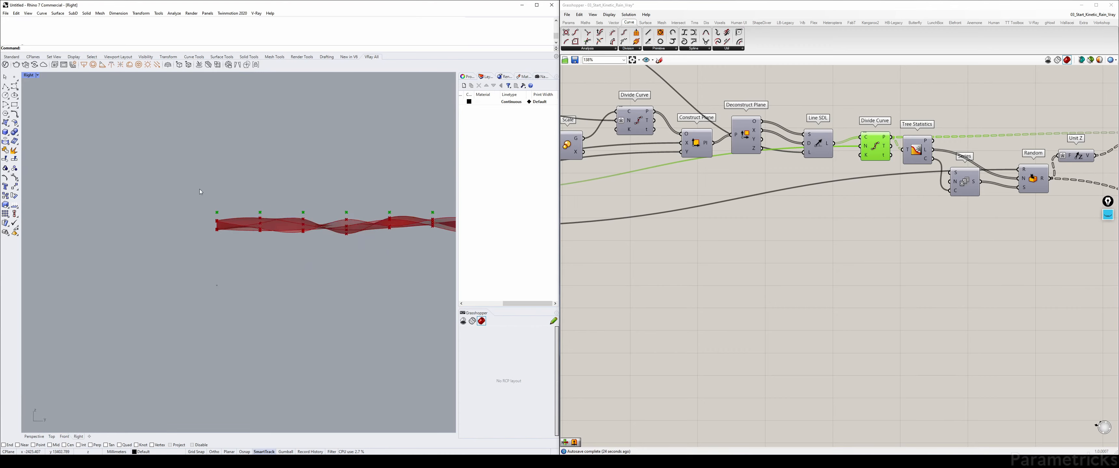
# Step: Highlight the Move component's points and compare their drop from the original division points in the Right view
pyautogui.moveTo(616, 196); pyautogui.dragTo(748, 200, button='right')
pyautogui.scroll(-4, 917, 198)
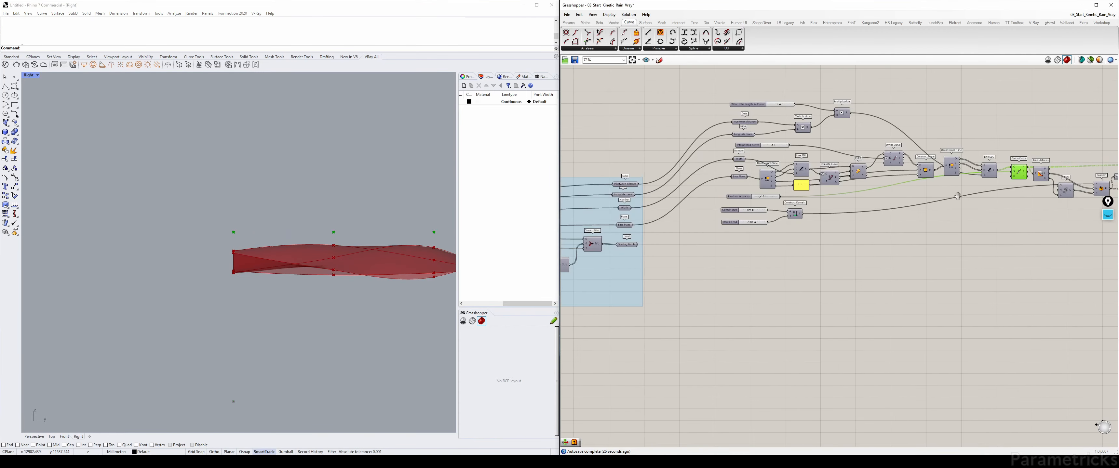
pyautogui.moveTo(958, 196); pyautogui.dragTo(646, 195, button='right')
pyautogui.click(855, 165)
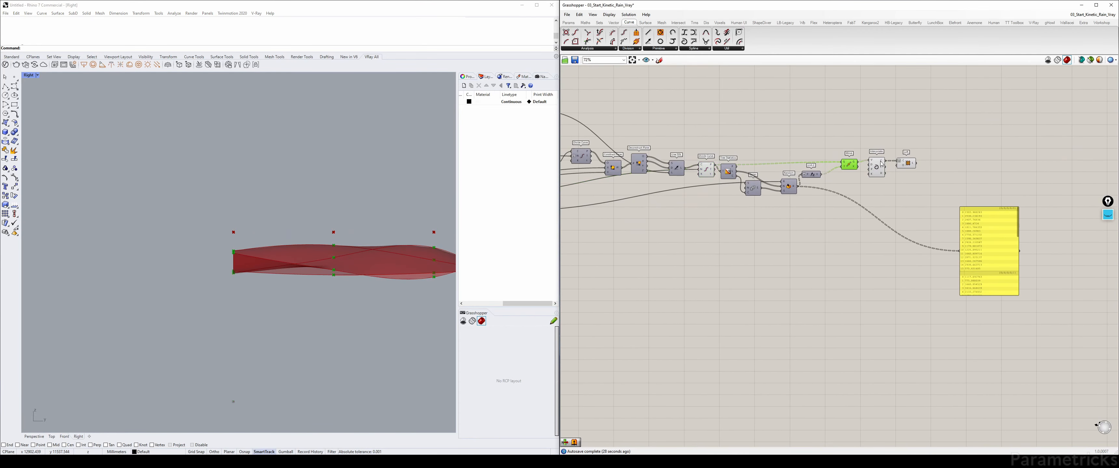
pyautogui.scroll(2, 364, 251)
pyautogui.moveTo(364, 251); pyautogui.dragTo(250, 250, button='right')
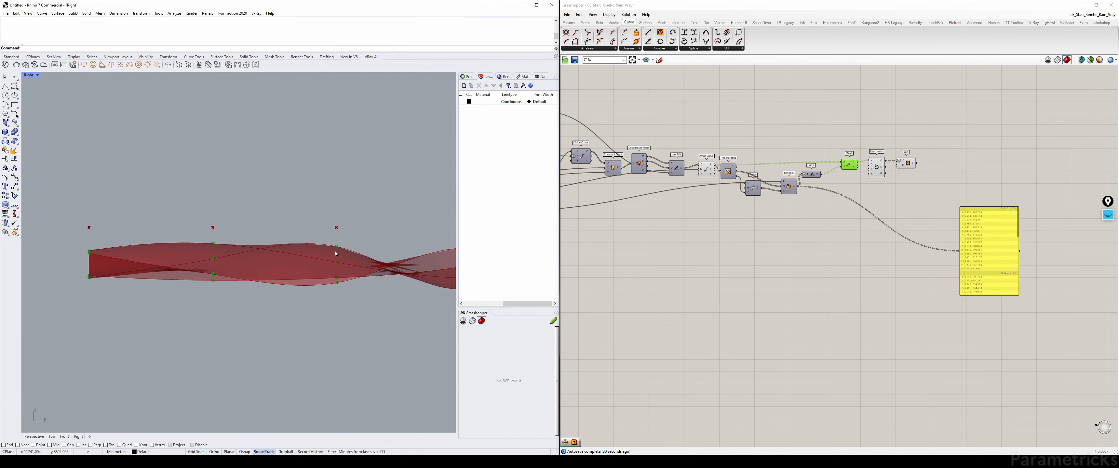
pyautogui.scroll(6, 377, 243)
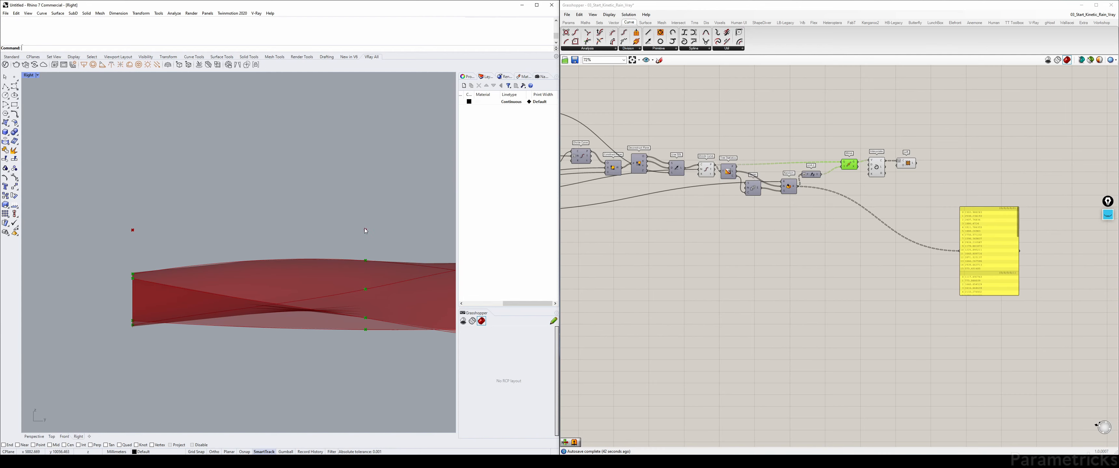
pyautogui.scroll(-3, 715, 219)
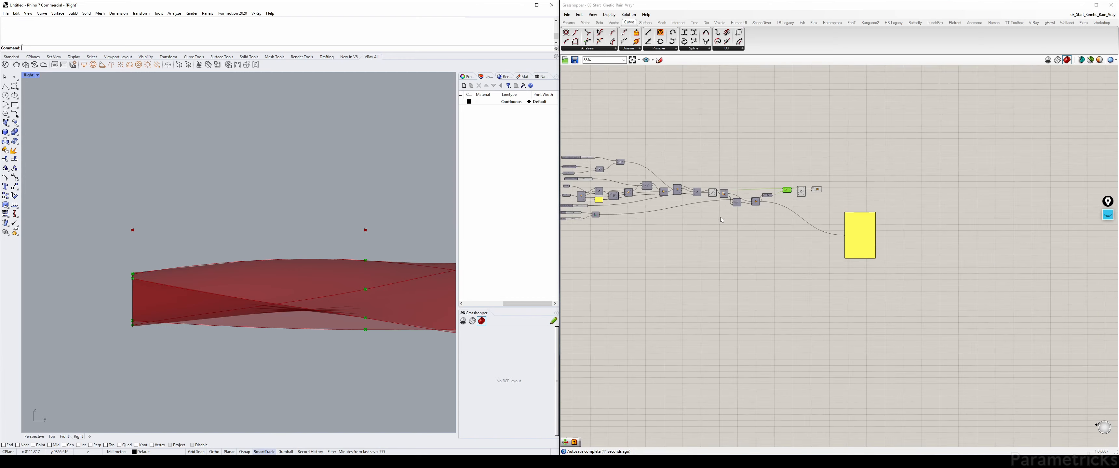
# Step: Set the Domain start slider to 845
pyautogui.moveTo(716, 219); pyautogui.dragTo(882, 196, button='right')
pyautogui.scroll(5, 718, 185)
pyautogui.moveTo(895, 262); pyautogui.dragTo(790, 205)
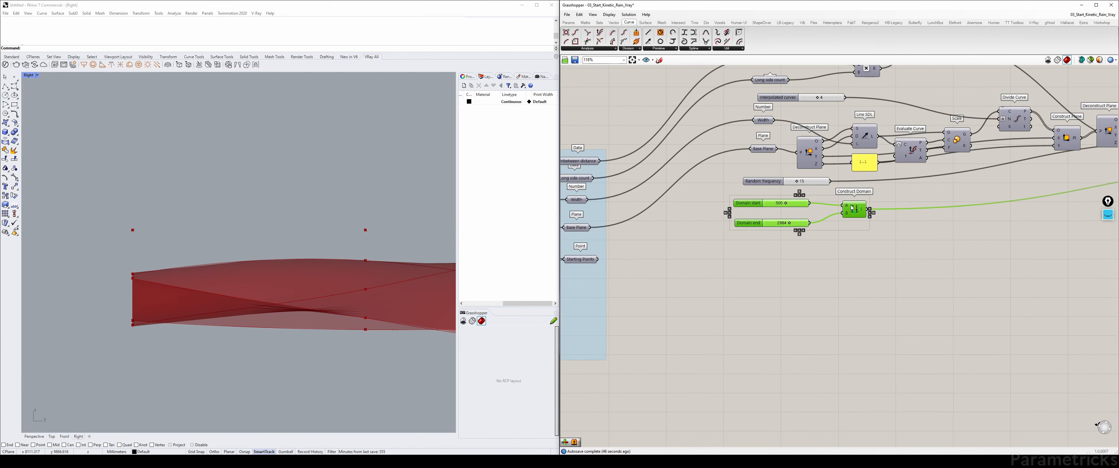
pyautogui.click(778, 193)
pyautogui.scroll(3, 778, 193)
pyautogui.moveTo(778, 209); pyautogui.dragTo(735, 216, button='right')
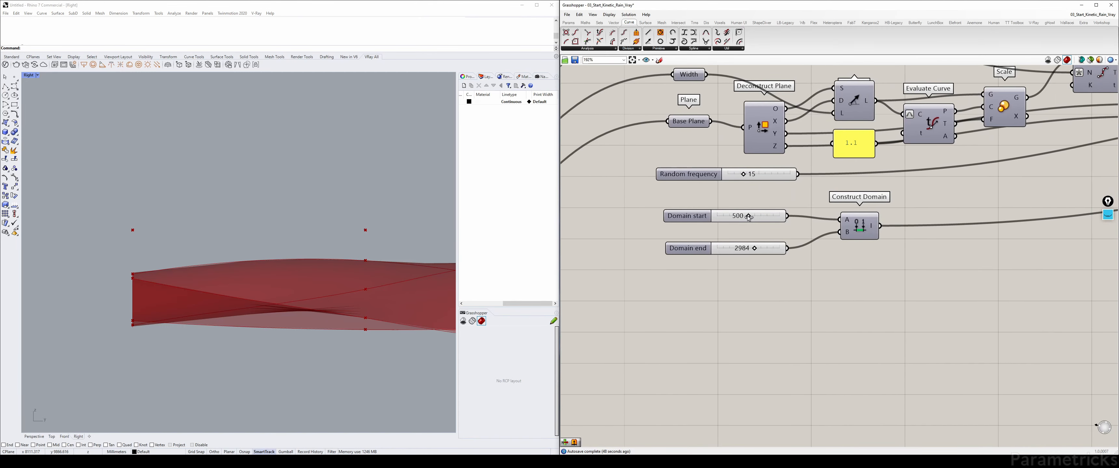
pyautogui.moveTo(749, 216); pyautogui.dragTo(767, 215)
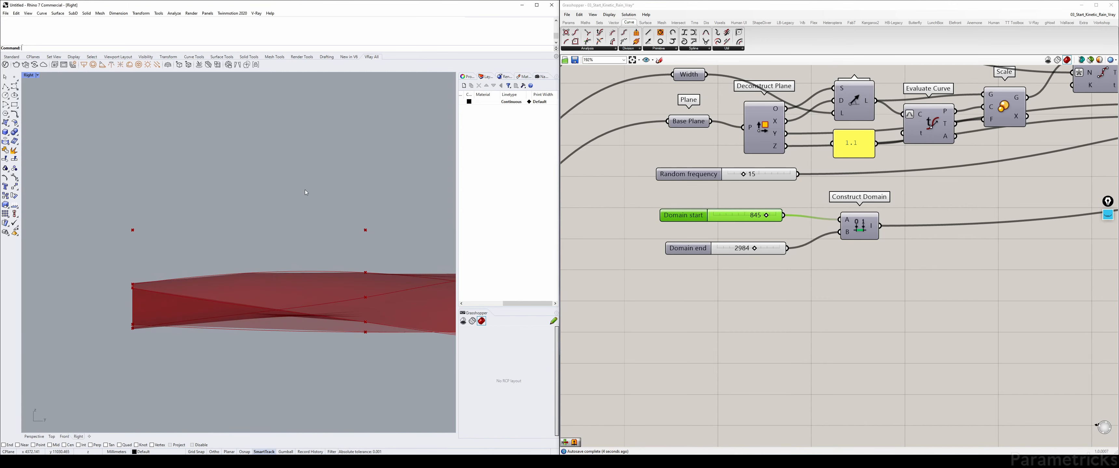
pyautogui.scroll(-1, 307, 190)
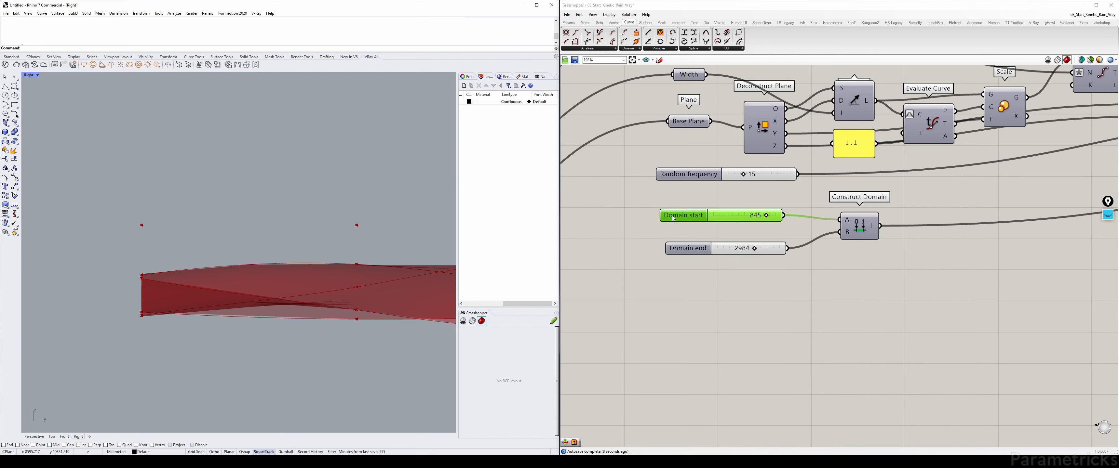
# Step: Align the Domain start and Domain end sliders with the starting edge of the Random frequency slider
pyautogui.moveTo(683, 253); pyautogui.dragTo(678, 253)
pyautogui.moveTo(707, 280); pyautogui.dragTo(669, 216)
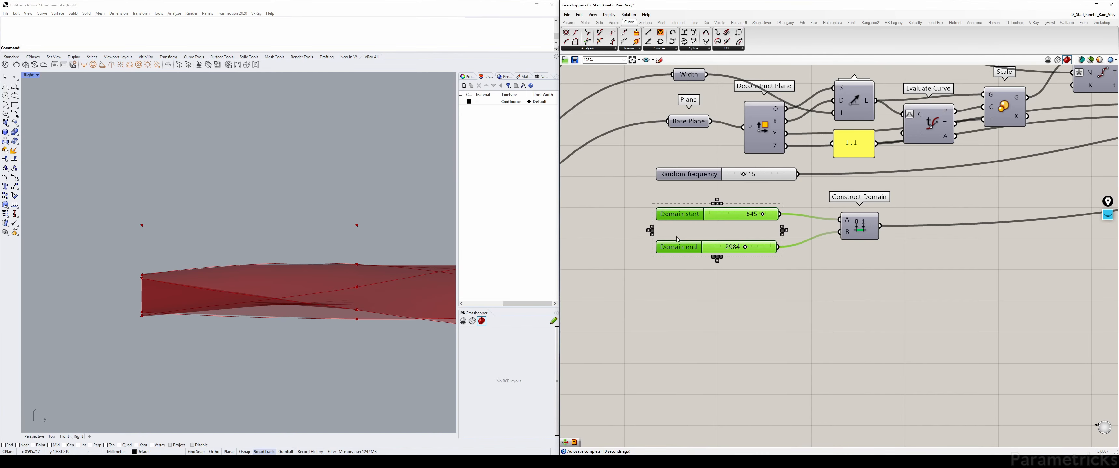
pyautogui.click(643, 230)
# Step: Switch back to a maximized Perspective viewport and view the whole wave surface at an angle
pyautogui.doubleClick(30, 79)
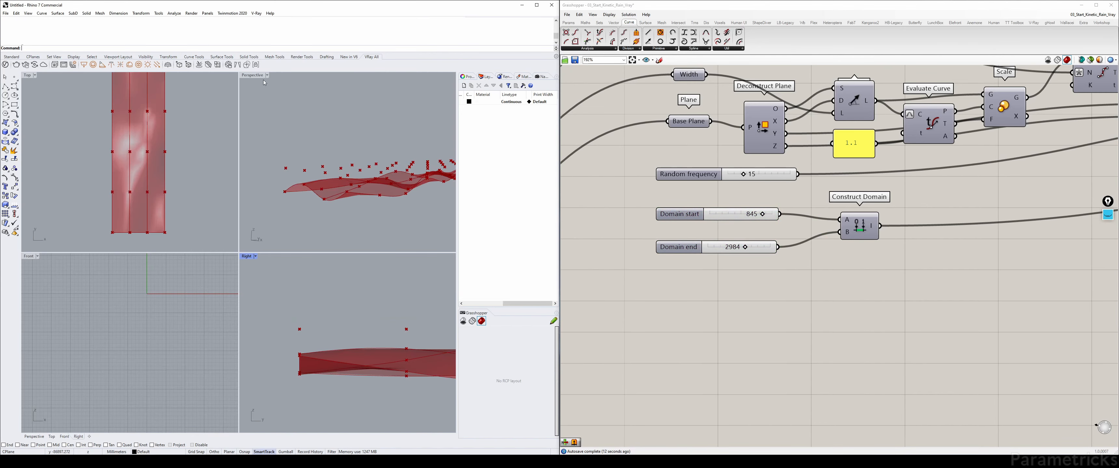
pyautogui.doubleClick(251, 76)
pyautogui.moveTo(343, 189); pyautogui.dragTo(365, 208, button='right')
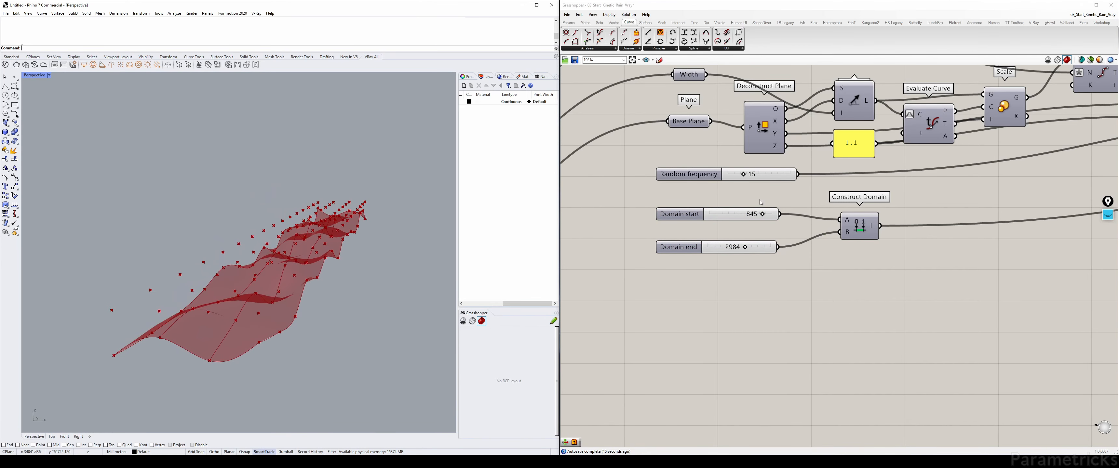
# Step: Rename the Domain start slider as "Initial String length"
pyautogui.click(678, 216)
pyautogui.rightClick(670, 218)
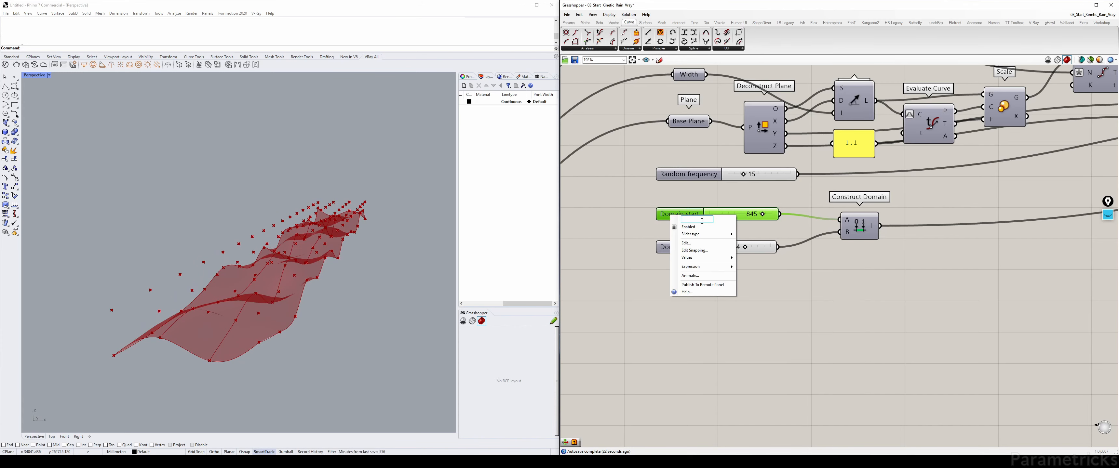
pyautogui.write('I')
pyautogui.write('nitial')
pyautogui.write(' St')
pyautogui.write('ring length')
pyautogui.click(789, 198)
# Step: Raise the Initial String length slider's maximum to 5000
pyautogui.doubleClick(691, 213)
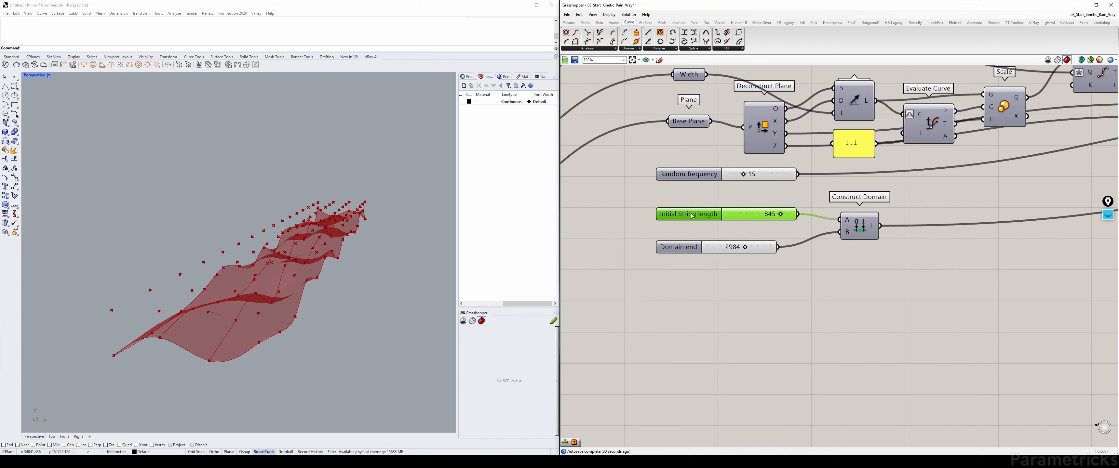
pyautogui.doubleClick(701, 232)
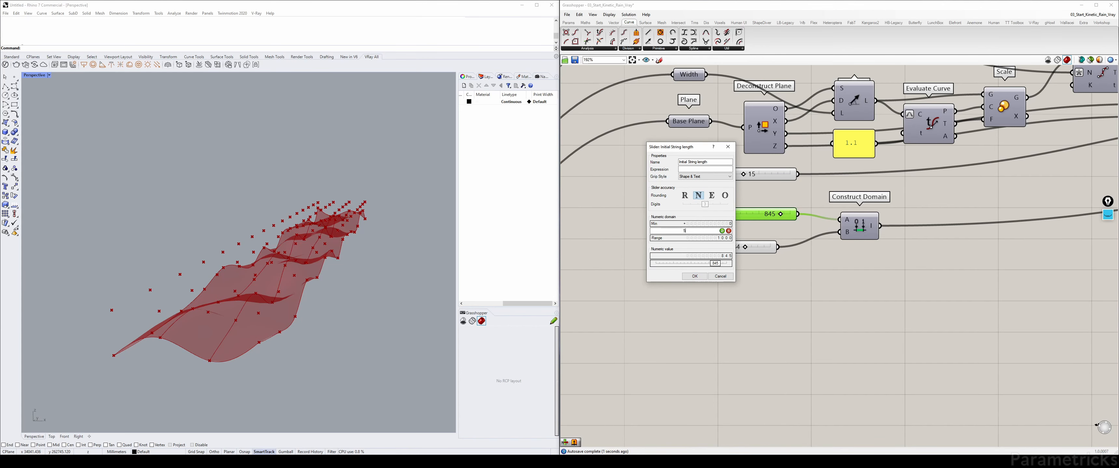
pyautogui.write('5000')
pyautogui.press('Return')
pyautogui.click(695, 277)
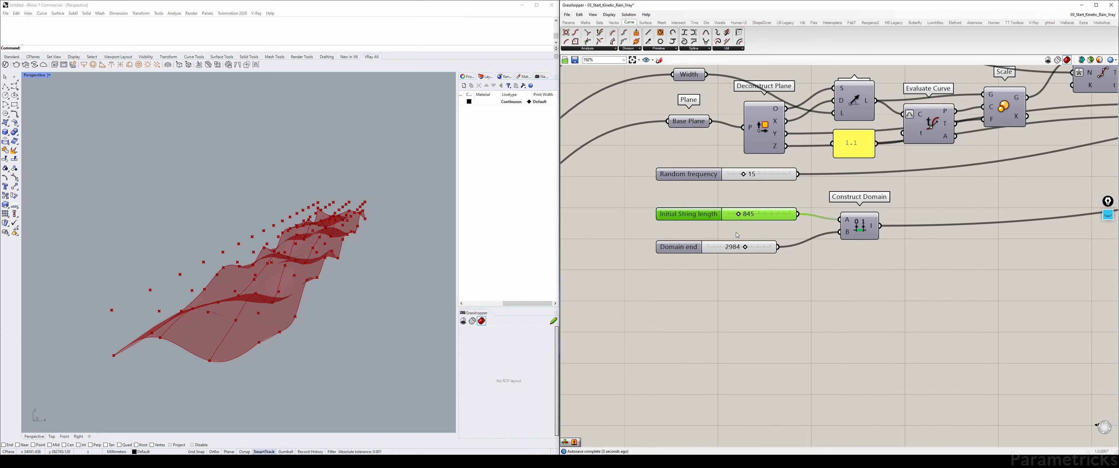
# Step: Set the Initial String length slider to 3500 and raise the Domain end slider to 4524
pyautogui.moveTo(740, 214); pyautogui.dragTo(779, 212)
pyautogui.doubleClick(778, 213)
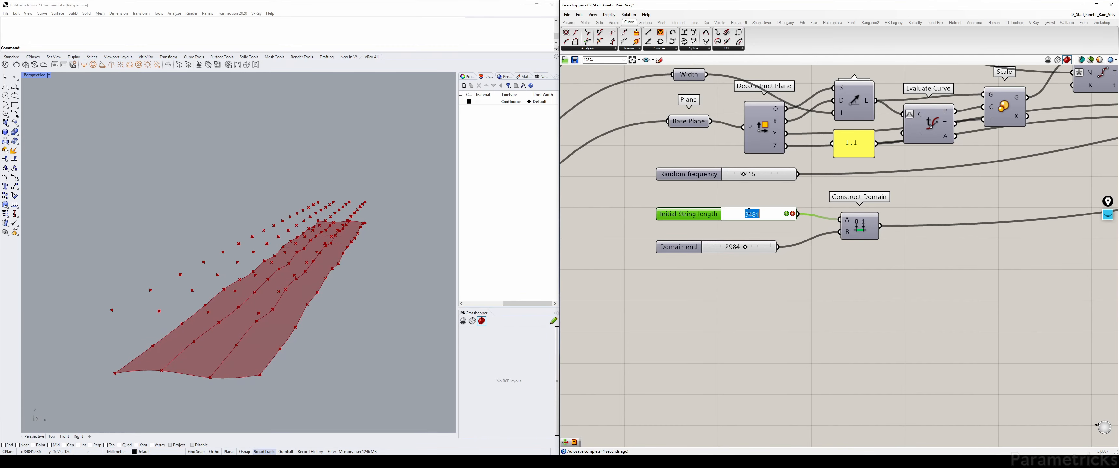
pyautogui.write('3500')
pyautogui.press('Return')
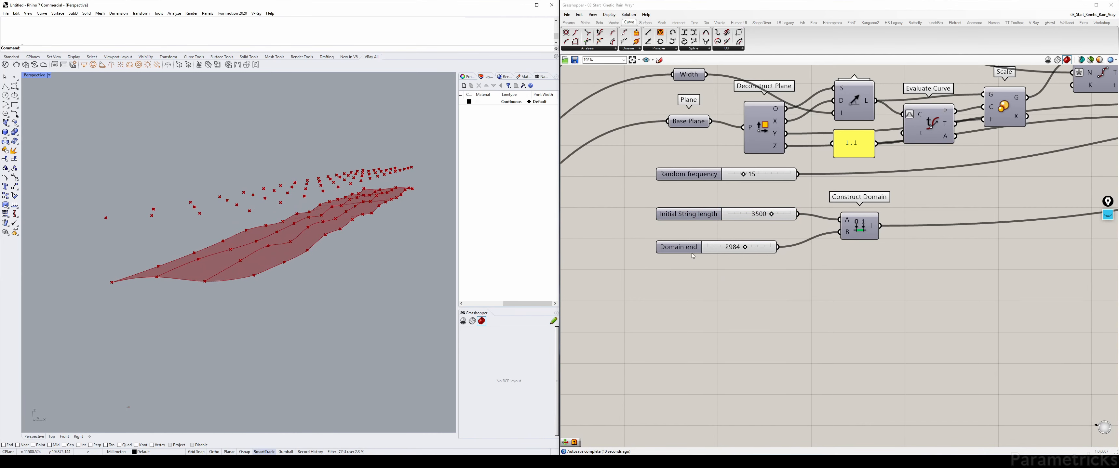
pyautogui.moveTo(248, 240); pyautogui.dragTo(304, 257, button='right')
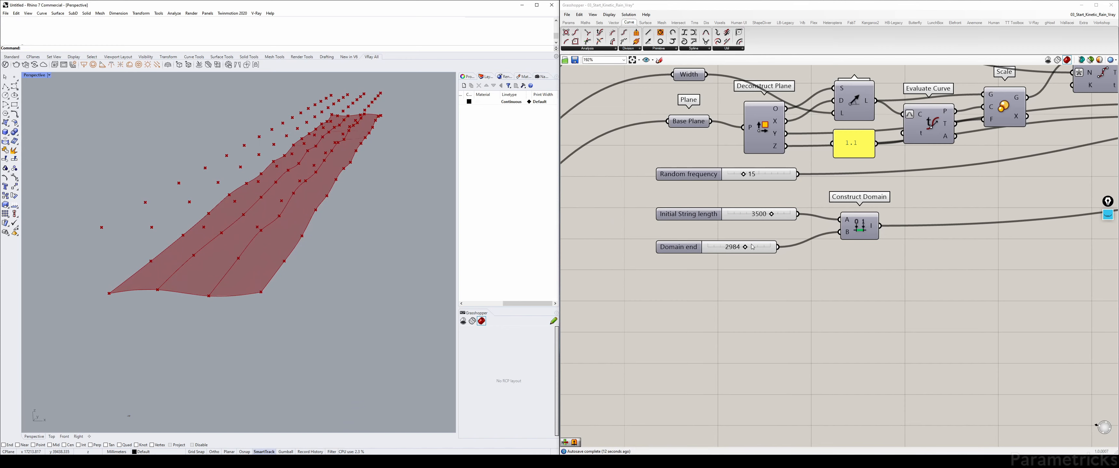
pyautogui.moveTo(745, 247); pyautogui.dragTo(760, 246)
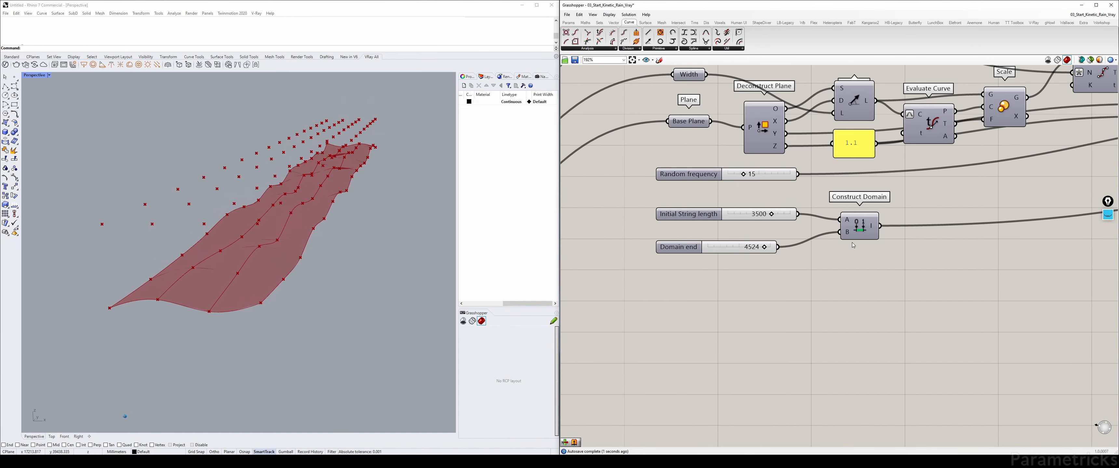
# Step: Move the Construct Domain component farther from the sliders to make room between them
pyautogui.moveTo(861, 260); pyautogui.dragTo(714, 253, button='right')
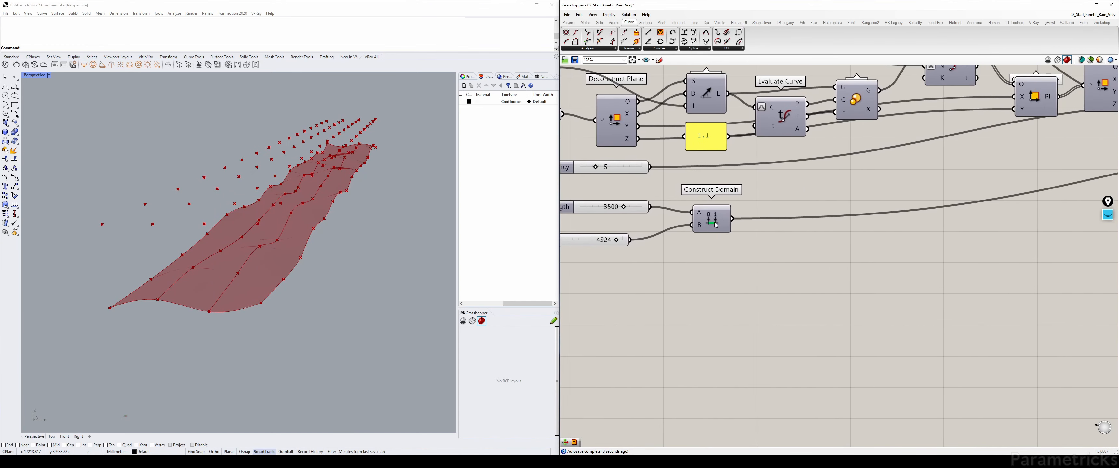
pyautogui.moveTo(716, 220); pyautogui.dragTo(796, 223)
pyautogui.doubleClick(700, 269)
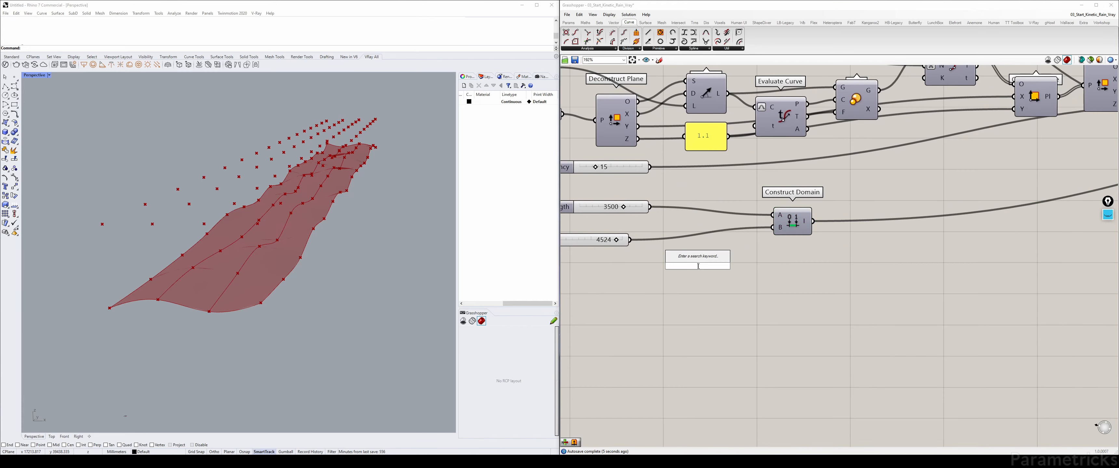
pyautogui.write('add')
pyautogui.press('Return')
pyautogui.click(698, 266)
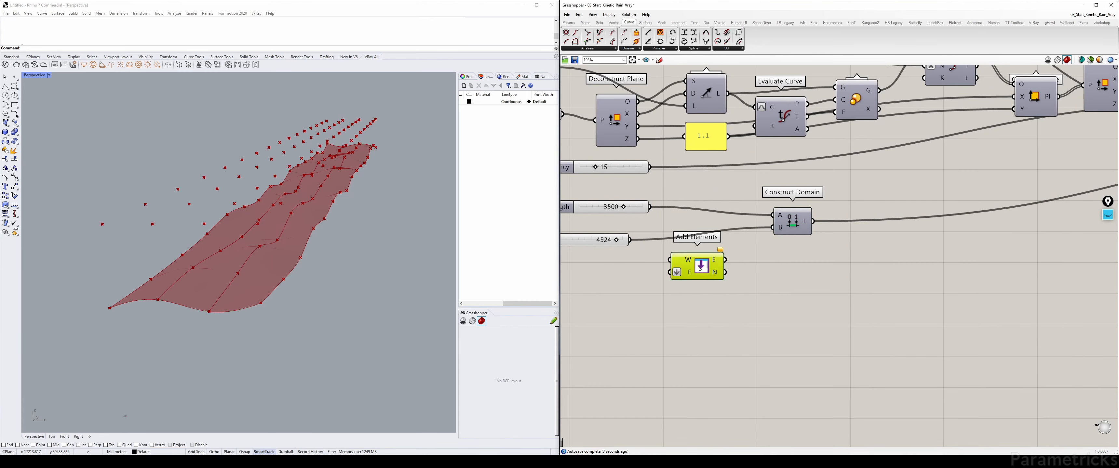
pyautogui.press('Delete')
# Step: Add an Addition component to the canvas below the wires to Construct Domain
pyautogui.doubleClick(697, 266)
pyautogui.write('add')
pyautogui.click(696, 236)
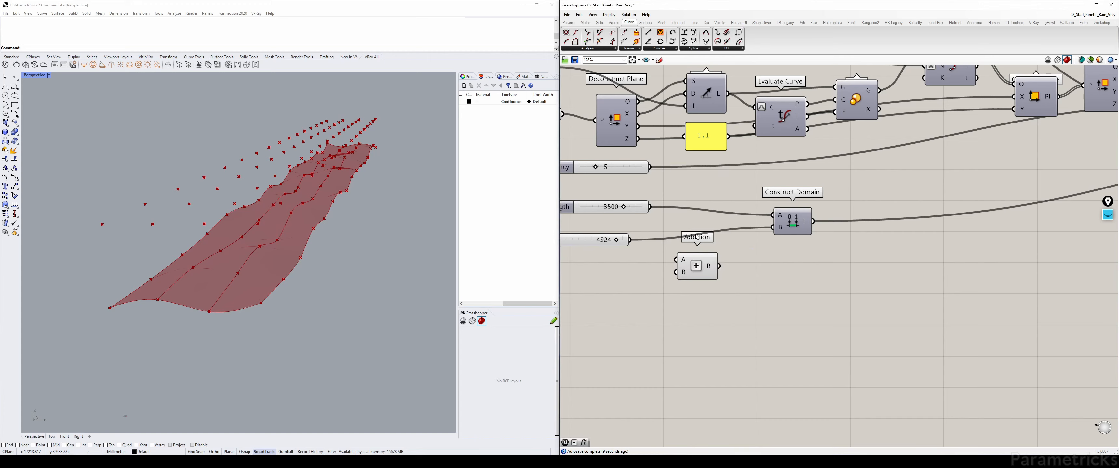
# Step: Add the Initial String length and Domain end sliders in the Addition component and feed its result into Construct Domain's B input
pyautogui.moveTo(651, 211); pyautogui.dragTo(702, 220, button='right')
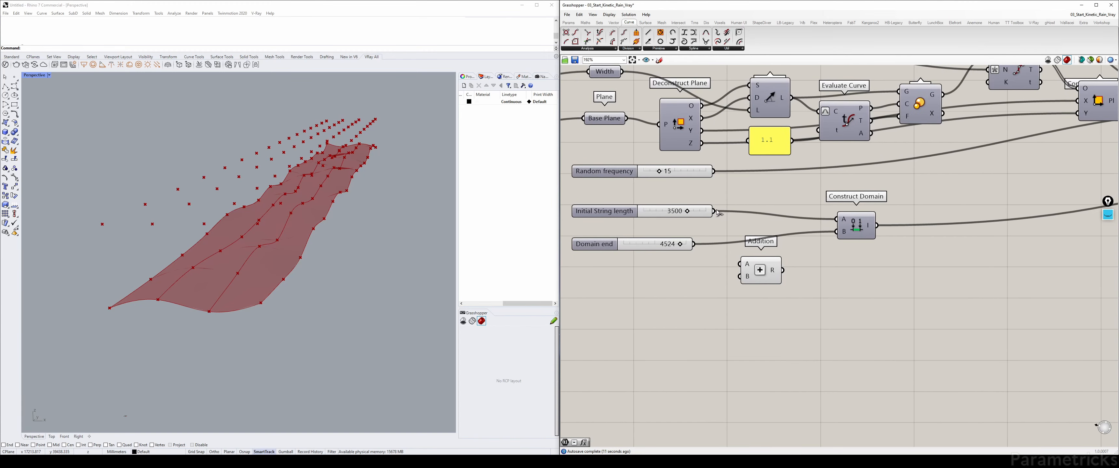
pyautogui.moveTo(713, 211); pyautogui.dragTo(740, 264)
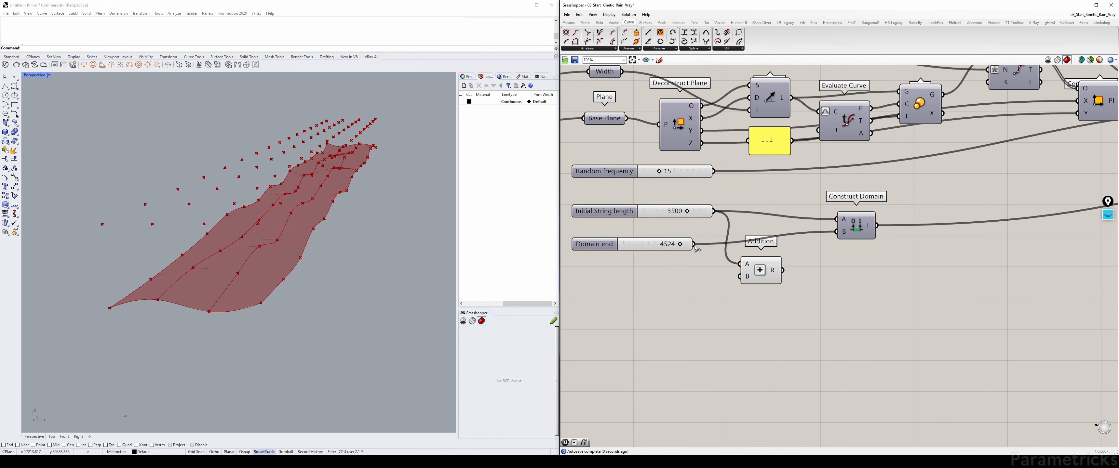
pyautogui.click(600, 249)
pyautogui.moveTo(694, 243); pyautogui.dragTo(837, 231)
pyautogui.moveTo(779, 254)
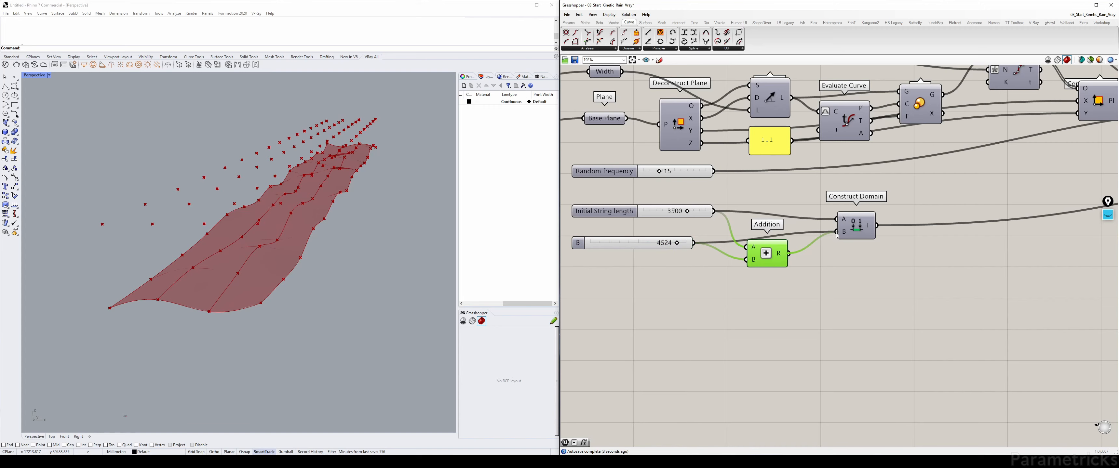
pyautogui.moveTo(766, 254); pyautogui.dragTo(775, 236)
pyautogui.click(762, 265)
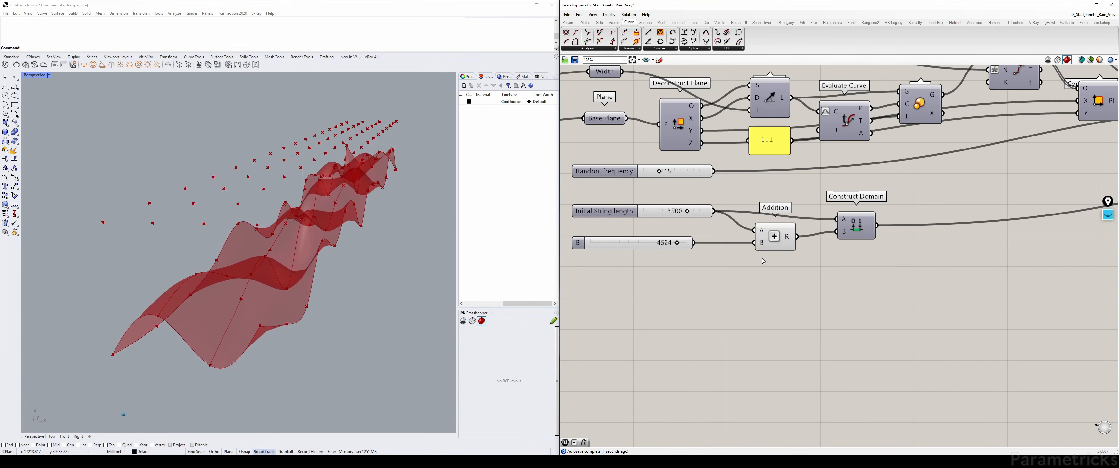
# Step: Rename the slider feeding Addition's B input as "Delta height" and place it under the Initial String length slider
pyautogui.scroll(-3, 913, 238)
pyautogui.moveTo(913, 238); pyautogui.dragTo(871, 214, button='right')
pyautogui.scroll(3, 699, 217)
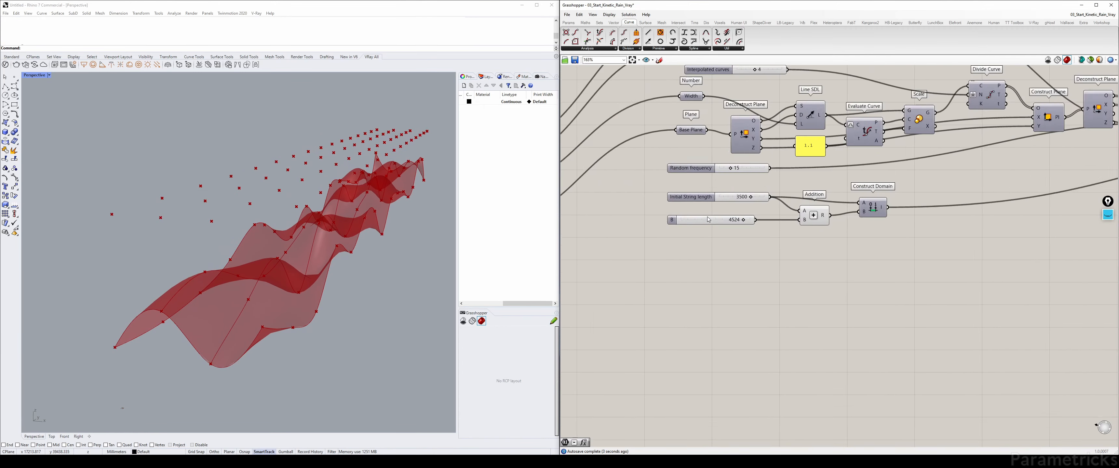
pyautogui.click(681, 223)
pyautogui.moveTo(682, 224); pyautogui.dragTo(704, 224)
pyautogui.rightClick(680, 221)
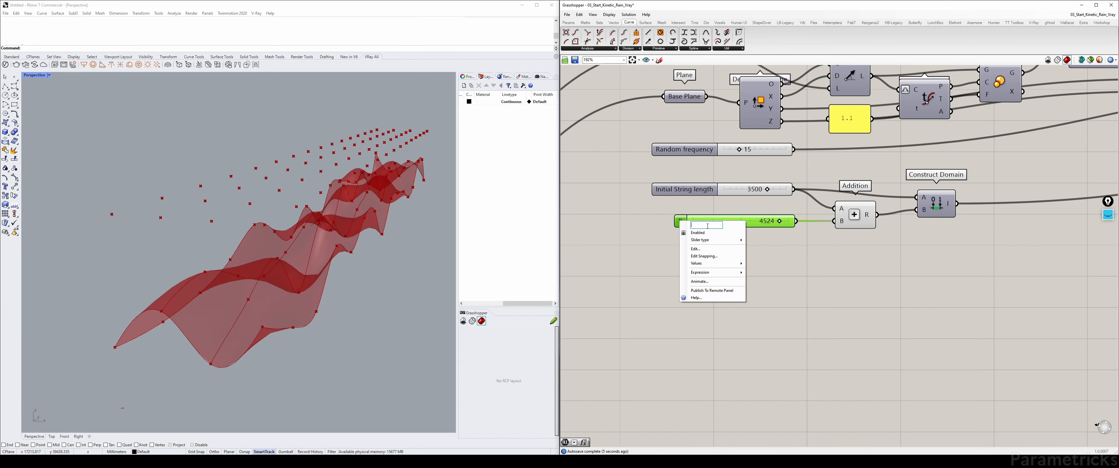
pyautogui.write('Delta height')
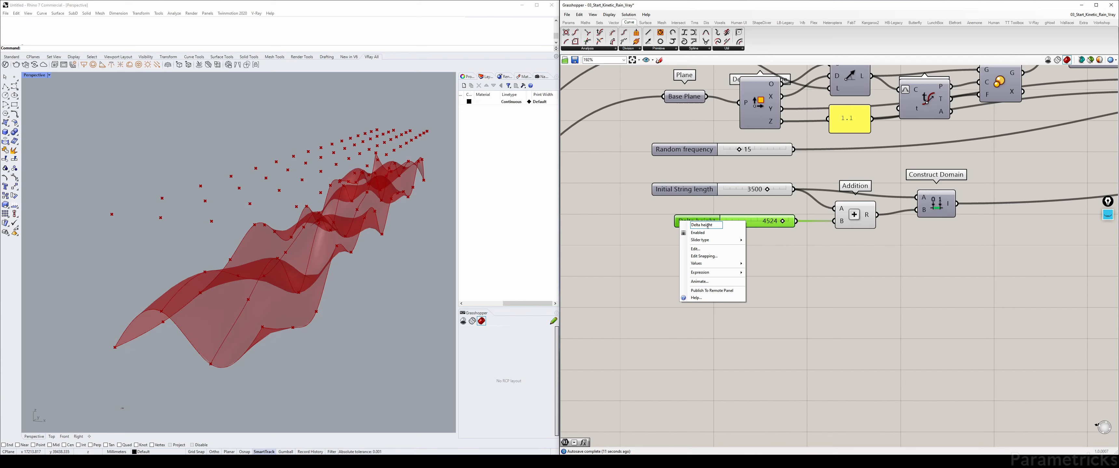
pyautogui.press('Return')
pyautogui.moveTo(695, 221); pyautogui.dragTo(676, 215)
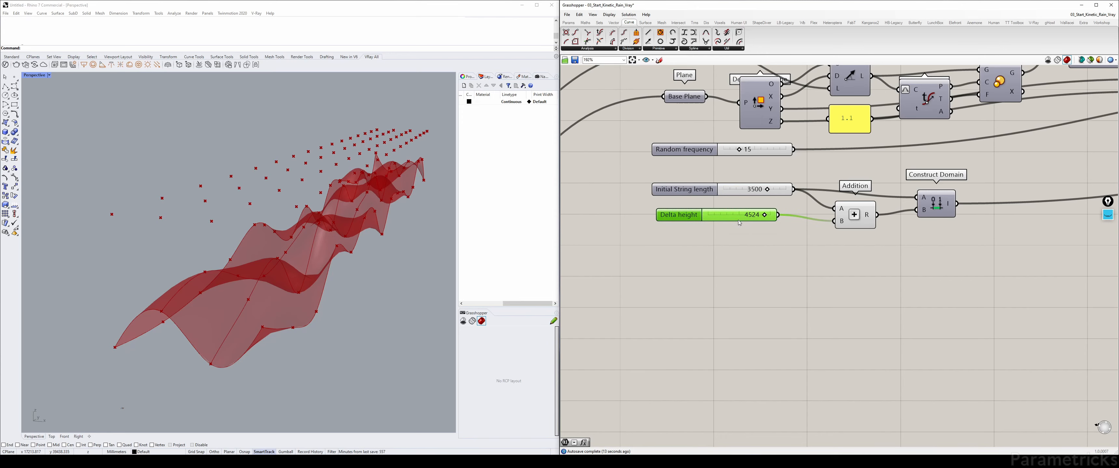
# Step: View the wave surface in a maximized Right viewport and set the Delta height slider to 2500
pyautogui.doubleClick(33, 77)
pyautogui.doubleClick(247, 257)
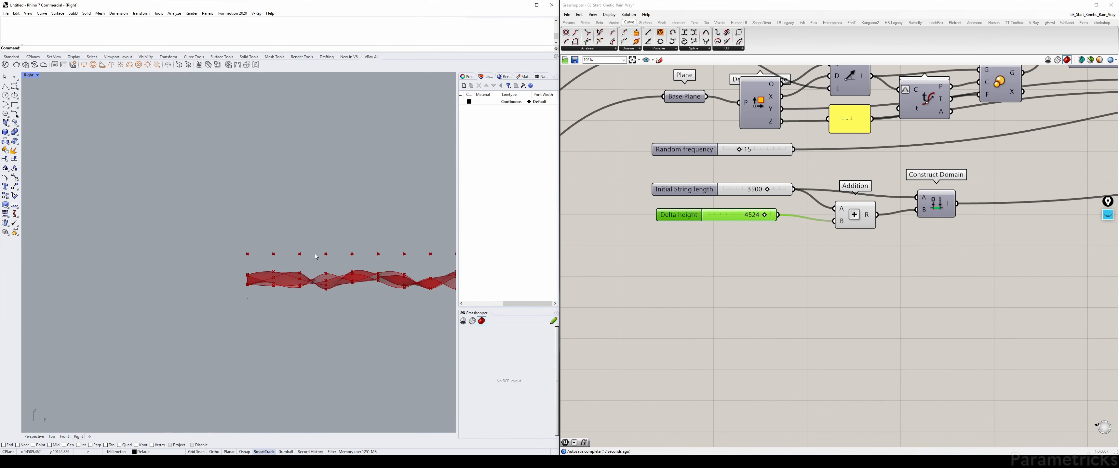
pyautogui.moveTo(353, 267); pyautogui.dragTo(231, 248, button='right')
pyautogui.scroll(4, 231, 248)
pyautogui.moveTo(332, 258); pyautogui.dragTo(198, 233, button='right')
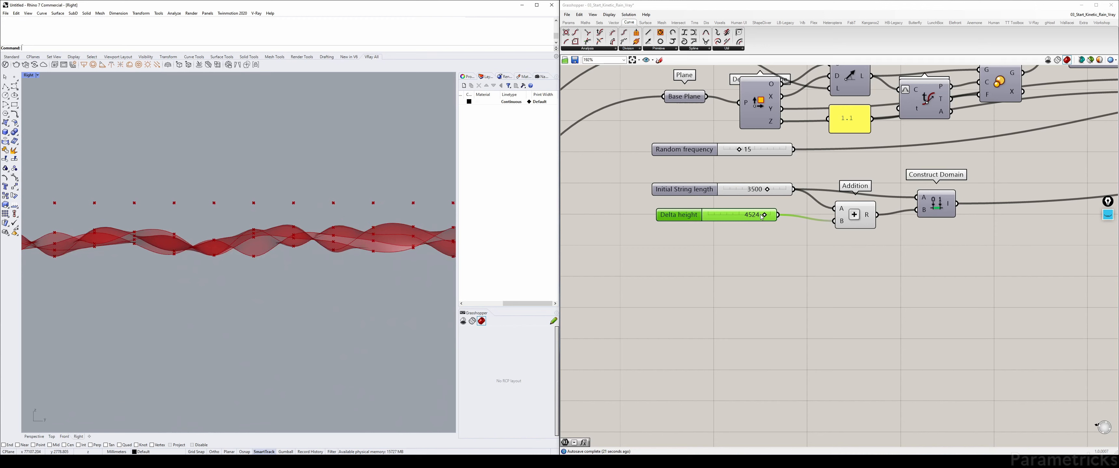
pyautogui.doubleClick(735, 214)
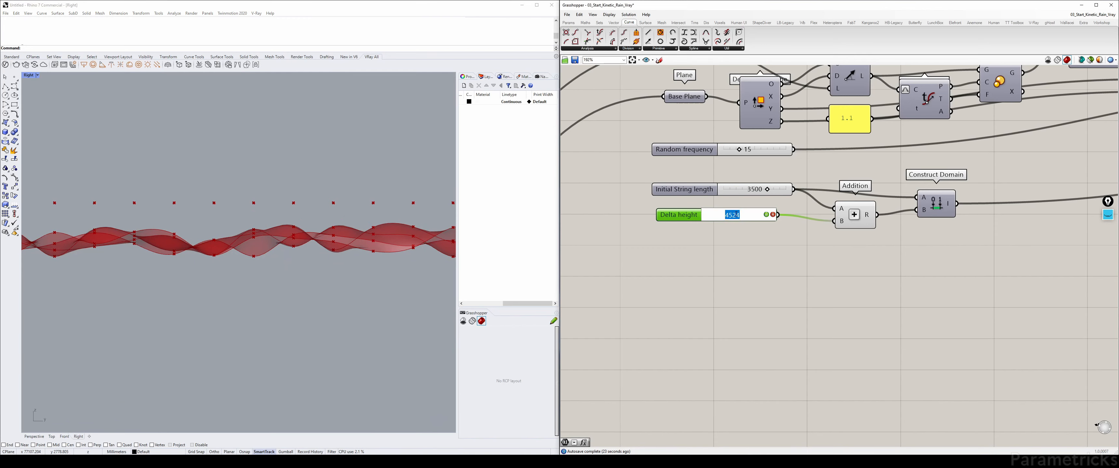
pyautogui.write('2500')
pyautogui.press('Return')
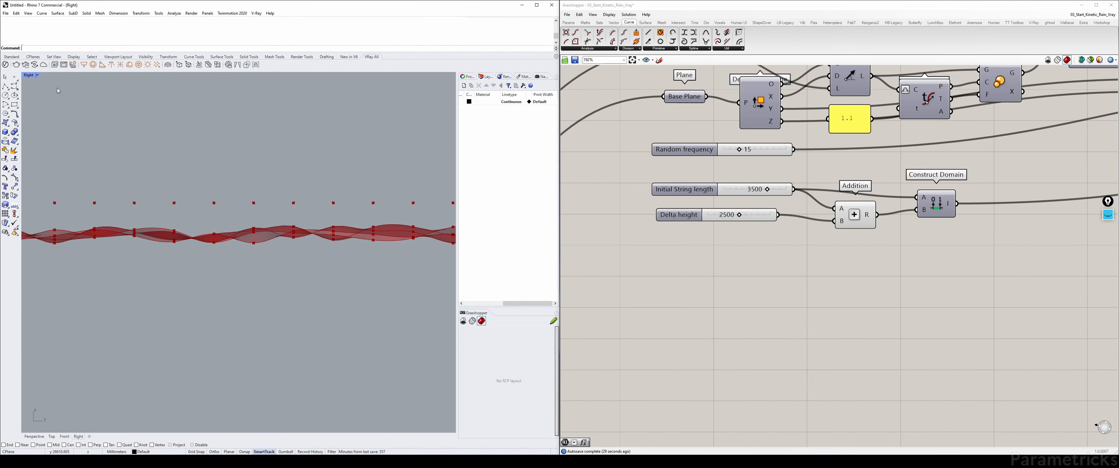
# Step: Switch back to a maximized Perspective viewport and view the wave surface at an angle
pyautogui.doubleClick(30, 78)
pyautogui.doubleClick(251, 76)
pyautogui.moveTo(204, 204); pyautogui.dragTo(230, 211, button='right')
# Step: Space out the Construct Domain and Addition components and line up the Delta height slider with Addition's B input
pyautogui.moveTo(865, 216); pyautogui.dragTo(800, 216, button='right')
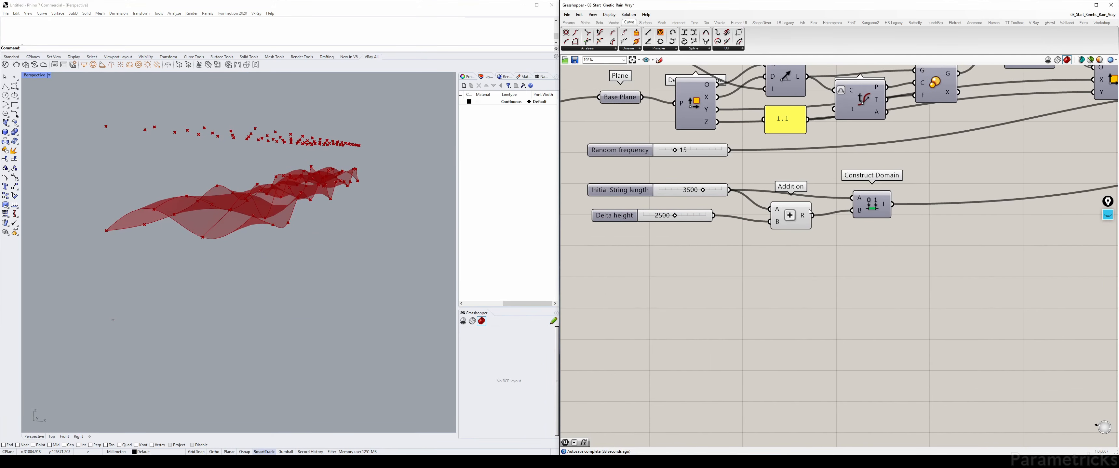
pyautogui.moveTo(801, 215); pyautogui.dragTo(921, 199)
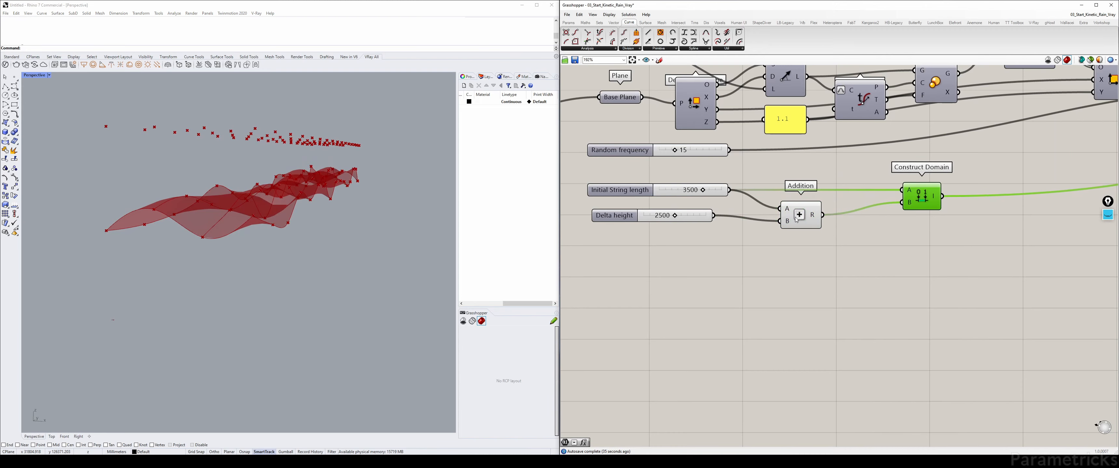
pyautogui.moveTo(625, 212); pyautogui.dragTo(625, 219)
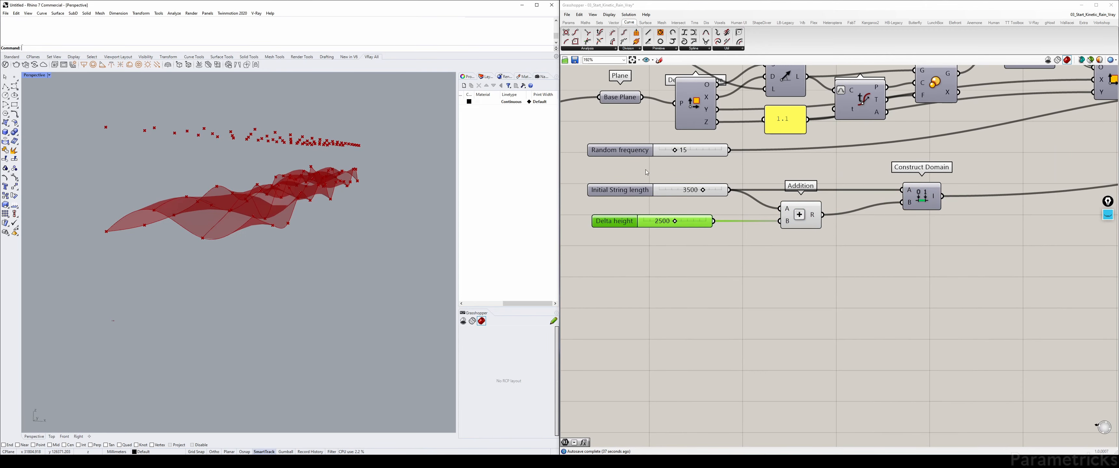
# Step: Turn off the preview of the Divide Curve component that feeds Tree Statistics
pyautogui.moveTo(871, 149); pyautogui.dragTo(608, 158, button='right')
pyautogui.scroll(-4, 874, 173)
pyautogui.scroll(3, 992, 135)
pyautogui.moveTo(992, 135); pyautogui.dragTo(777, 152, button='right')
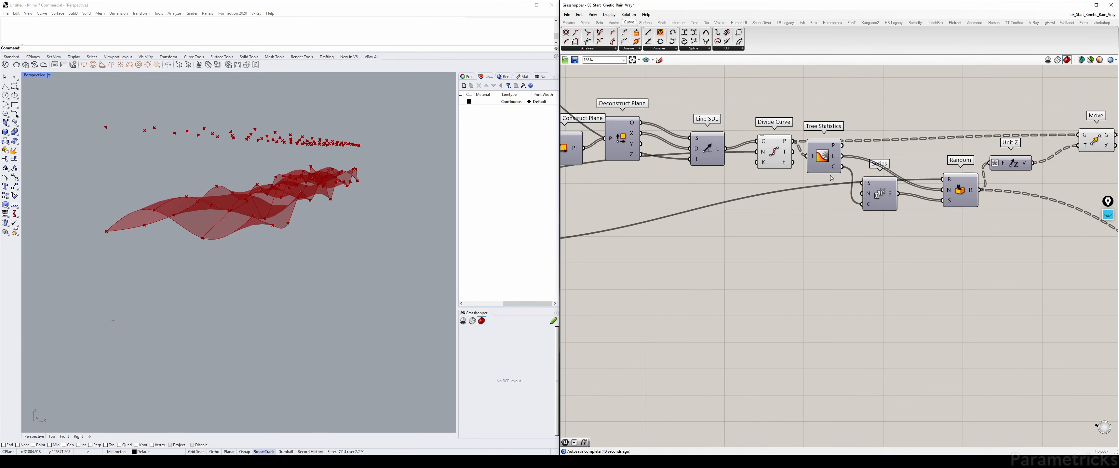
pyautogui.click(779, 153)
pyautogui.hotkey('ctrl', 'q')
# Step: Delete the yellow panel connected to the Random component's output
pyautogui.scroll(-3, 795, 161)
pyautogui.moveTo(1042, 136); pyautogui.dragTo(785, 163, button='right')
pyautogui.scroll(3, 785, 163)
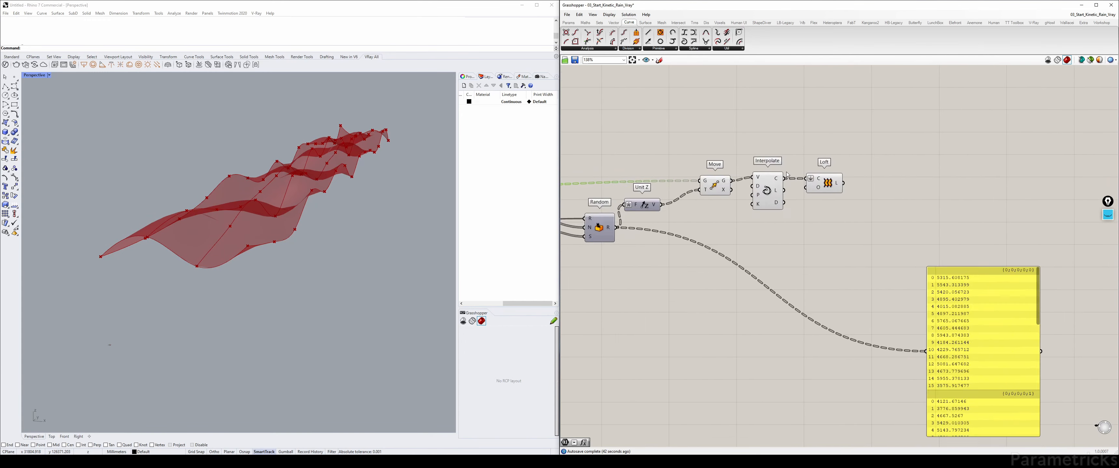
pyautogui.click(1012, 332)
pyautogui.press('Delete')
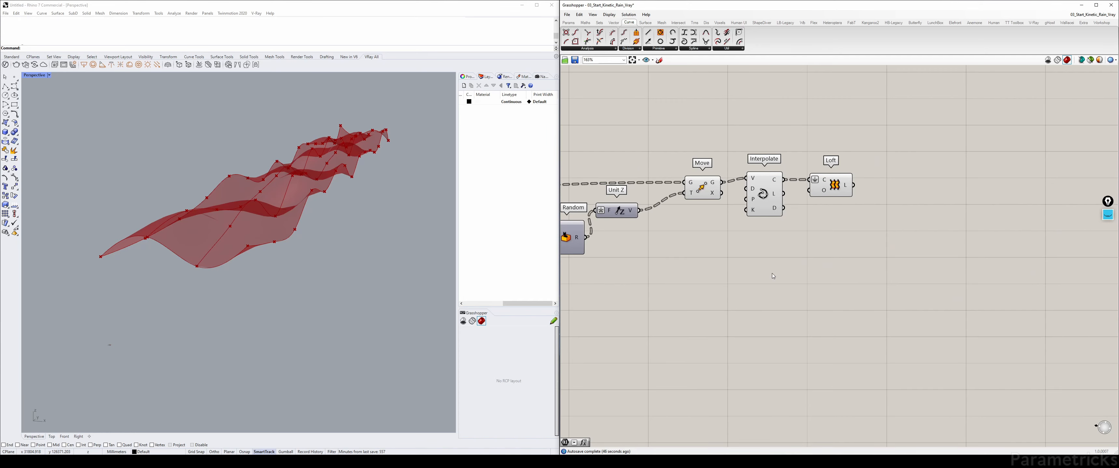
pyautogui.doubleClick(797, 278)
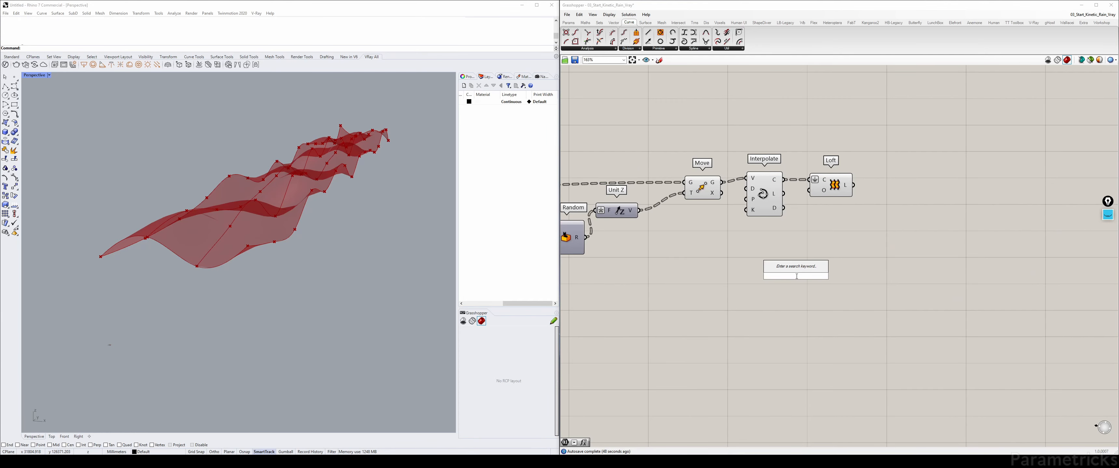
pyautogui.write('mesh')
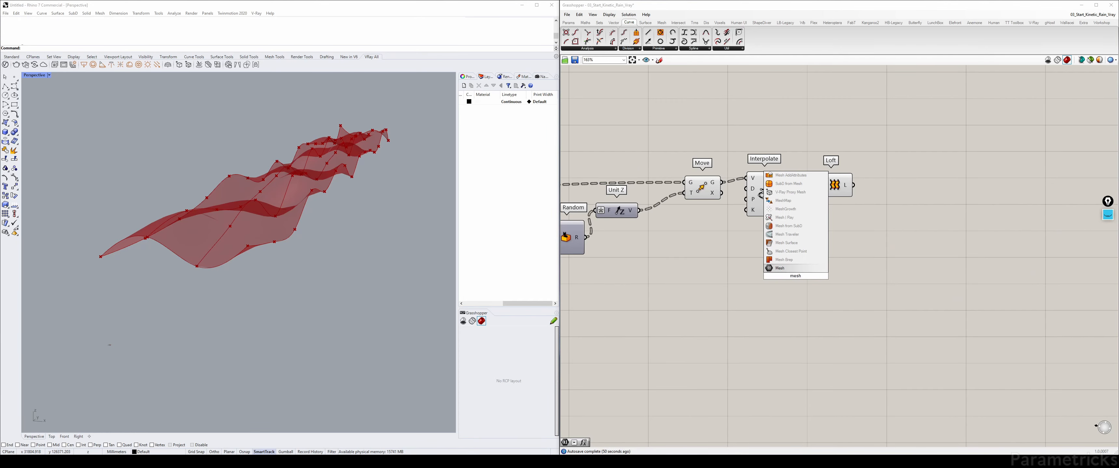
pyautogui.press('Escape')
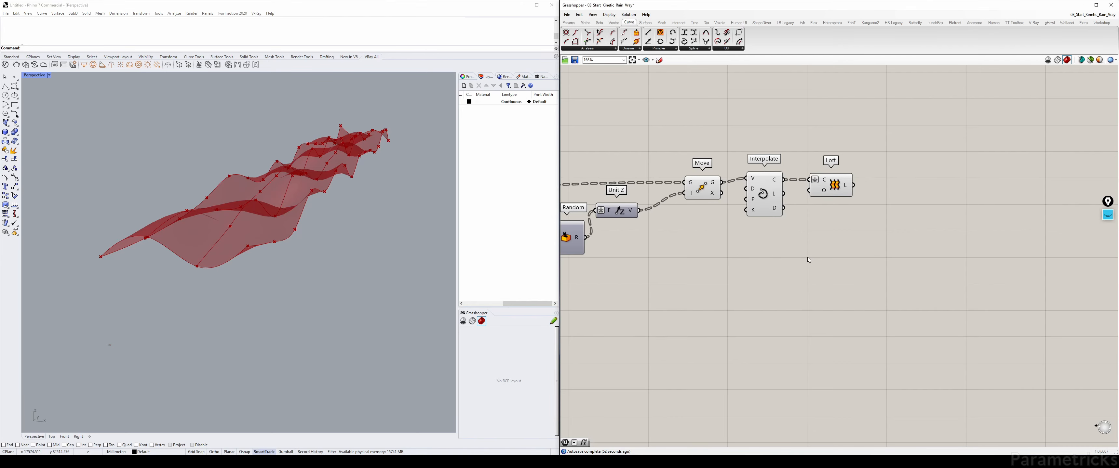
# Step: Add a Mesh Brep component after Loft and connect the lofted surface to its B input
pyautogui.doubleClick(809, 257)
pyautogui.write('mesh')
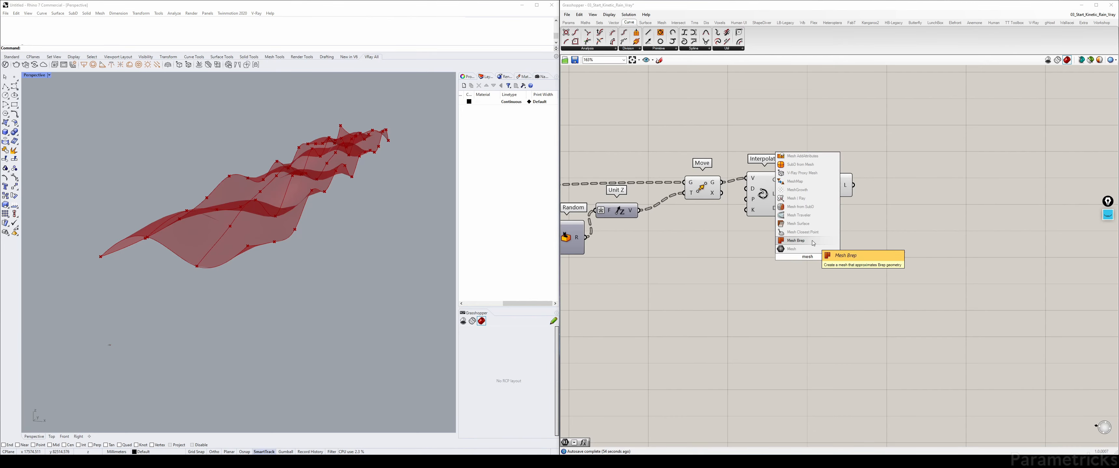
pyautogui.moveTo(795, 240); pyautogui.dragTo(927, 169)
pyautogui.moveTo(854, 185); pyautogui.dragTo(909, 164)
pyautogui.click(918, 213)
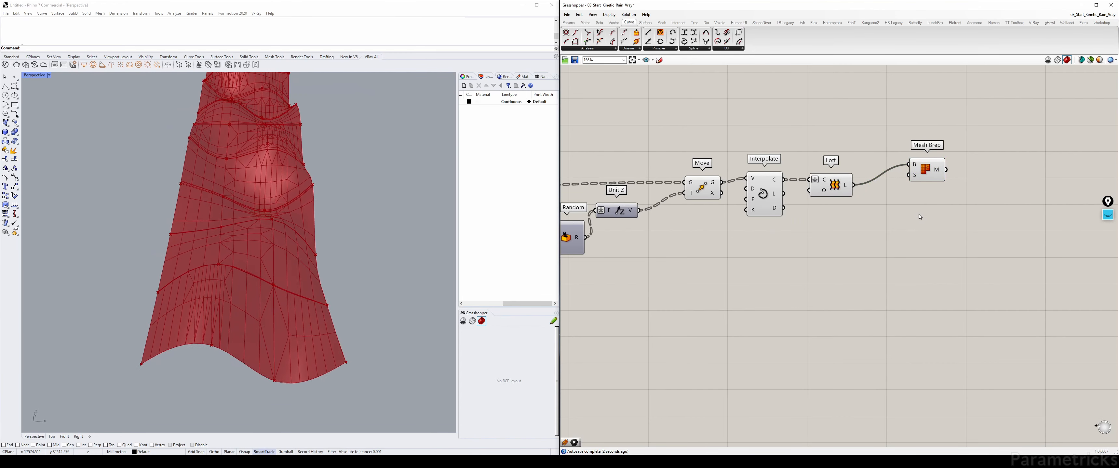
# Step: Turn off the preview of the Move and Interpolate components and select the Loft component
pyautogui.click(710, 192)
pyautogui.click(763, 194)
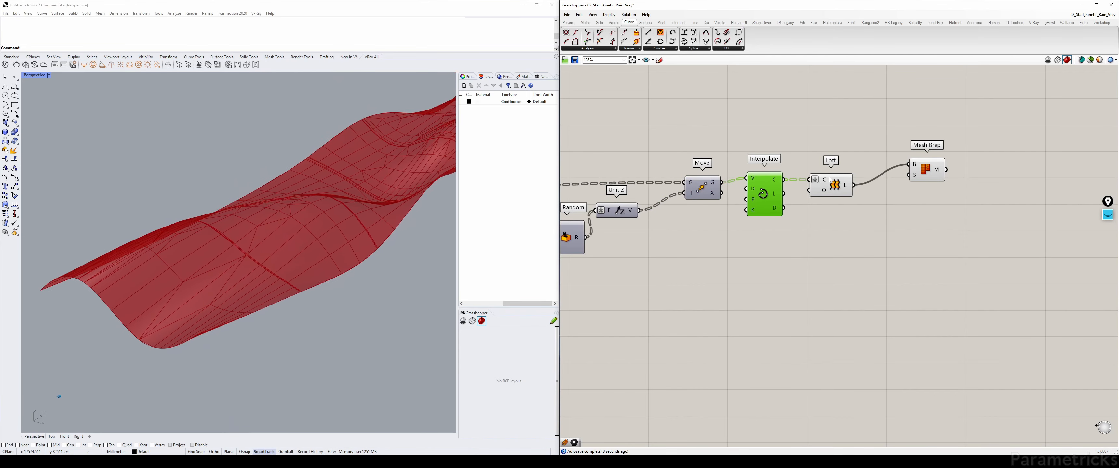
pyautogui.scroll(-3, 831, 180)
pyautogui.scroll(2, 831, 180)
pyautogui.click(779, 191)
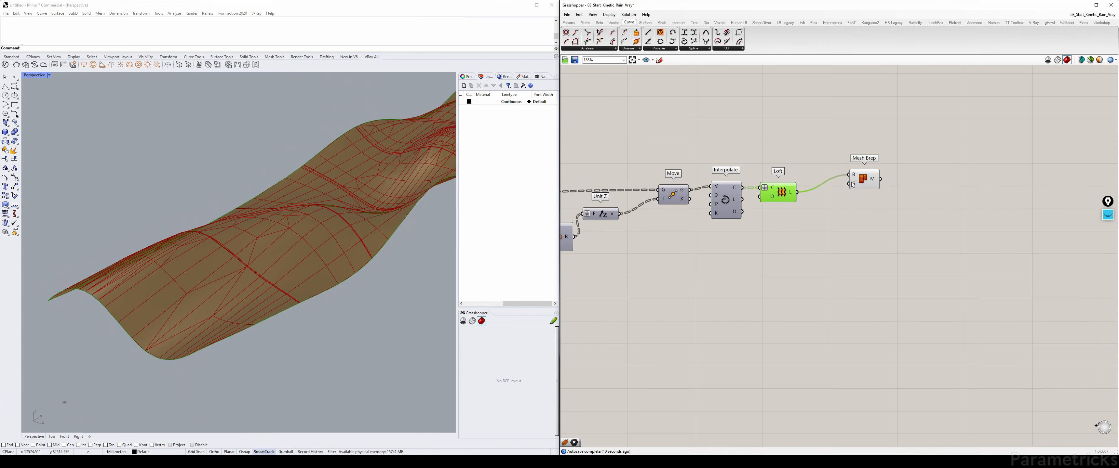
# Step: Align the Mesh Brep component with Loft and reveal where it is located among the component categories
pyautogui.moveTo(853, 184); pyautogui.dragTo(845, 198)
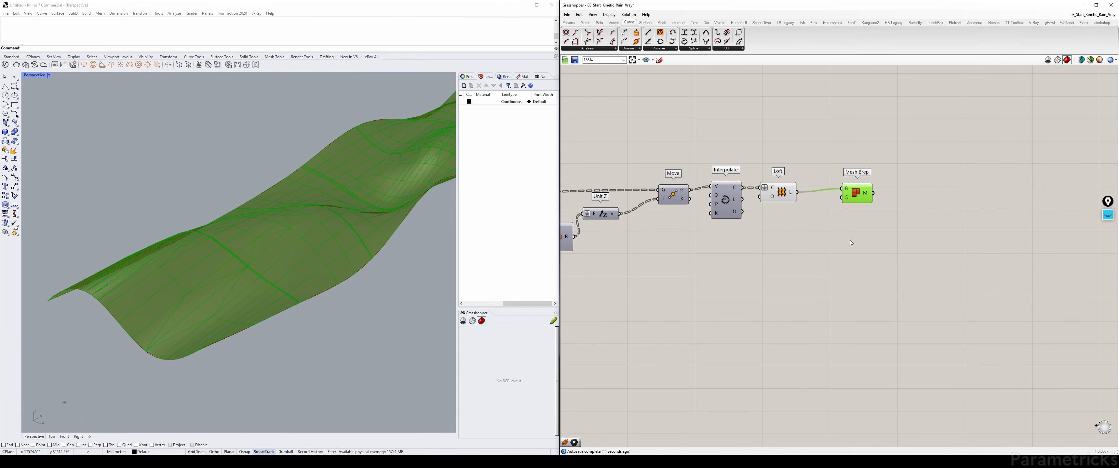
pyautogui.keyDown('ctrl'); pyautogui.keyDown('alt'); pyautogui.click(860, 203); pyautogui.keyUp('alt'); pyautogui.keyUp('ctrl')
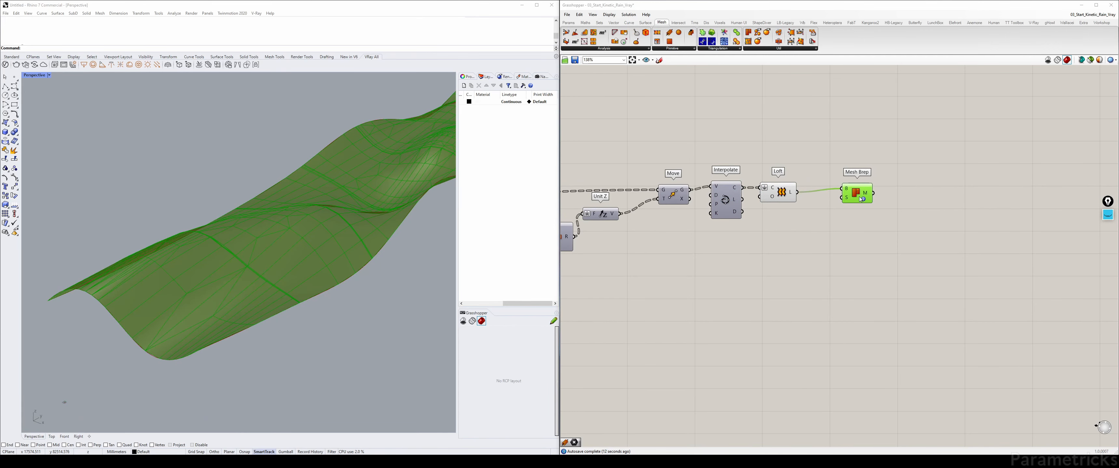
# Step: Add a Mesh Surface component near Loft and delete the Mesh Brep component
pyautogui.click(760, 48)
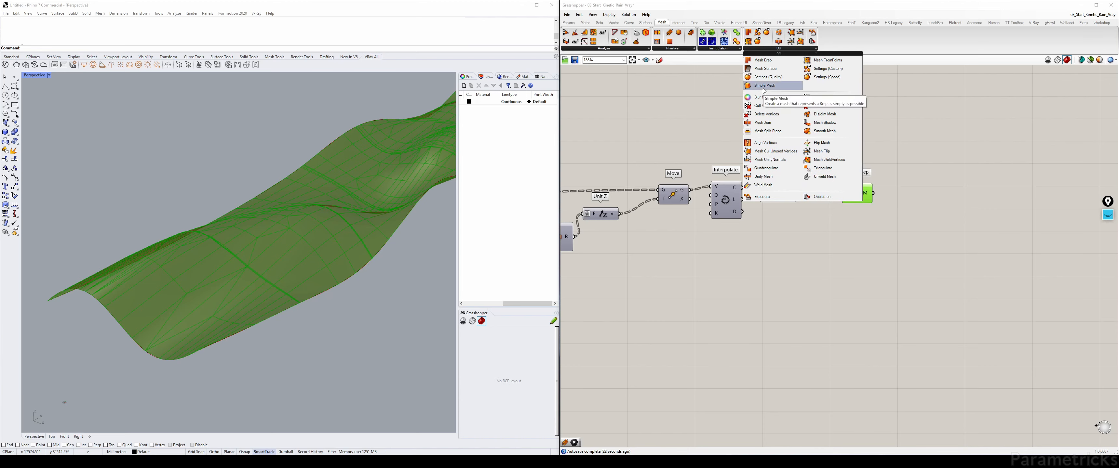
pyautogui.doubleClick(786, 236)
pyautogui.write('mesh surface')
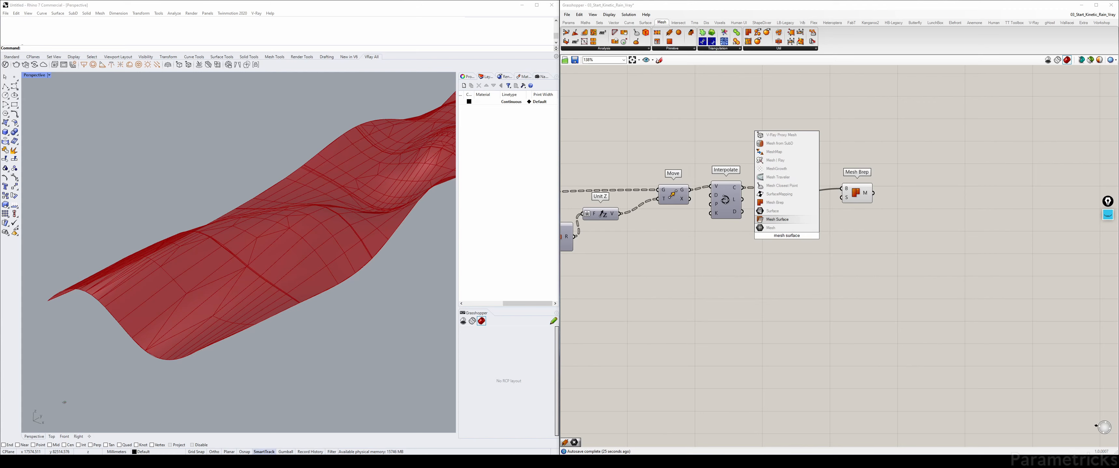
pyautogui.press('Return')
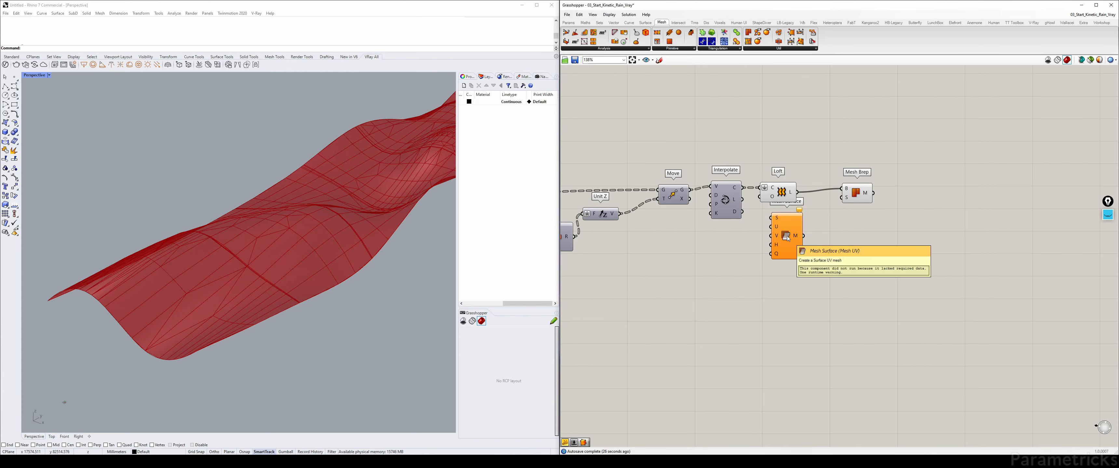
pyautogui.scroll(2, 787, 234)
pyautogui.click(899, 165)
pyautogui.press('Delete')
# Step: Place the Mesh Surface component after Loft and connect the lofted surface to its S input
pyautogui.moveTo(770, 229); pyautogui.dragTo(876, 210)
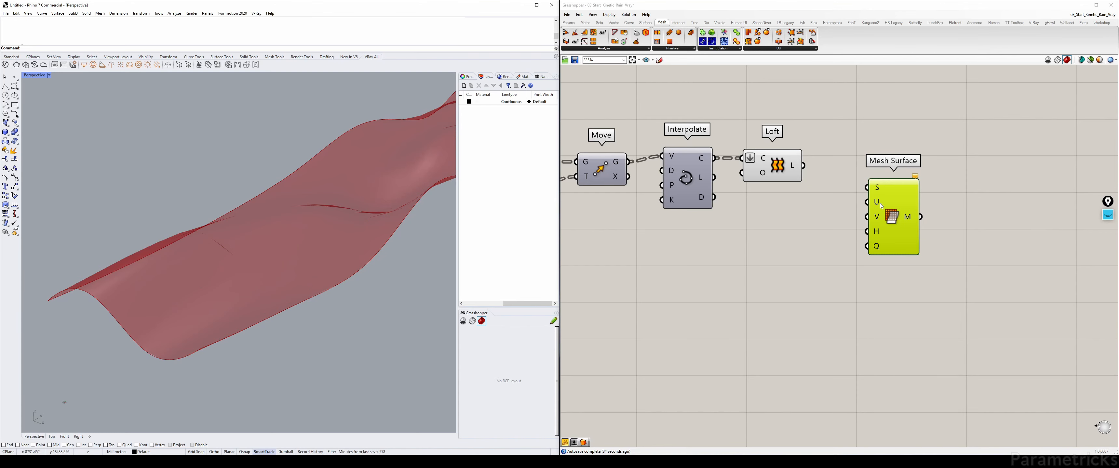
pyautogui.moveTo(804, 166); pyautogui.dragTo(892, 182)
pyautogui.click(840, 190)
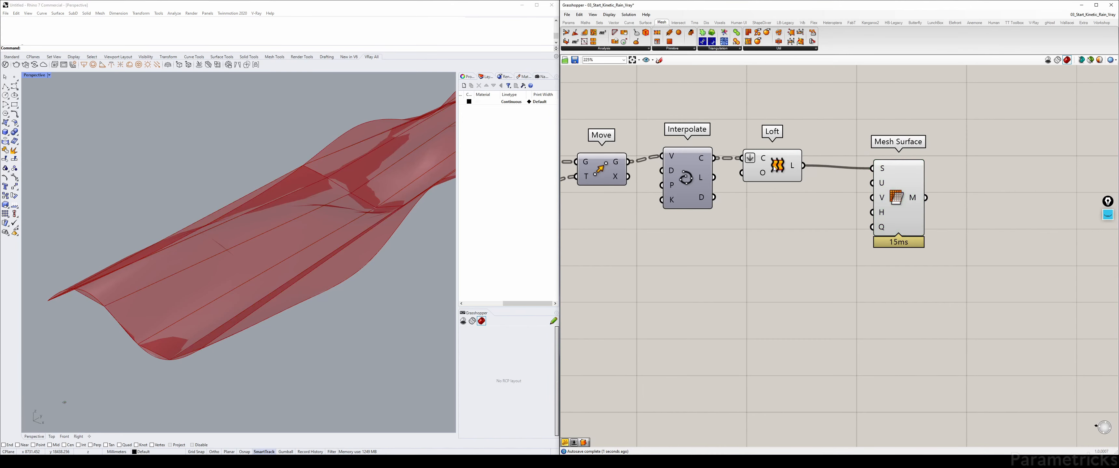
pyautogui.click(775, 167)
# Step: Create a number slider with value 15 and connect it to the U input of Mesh Surface
pyautogui.doubleClick(762, 250)
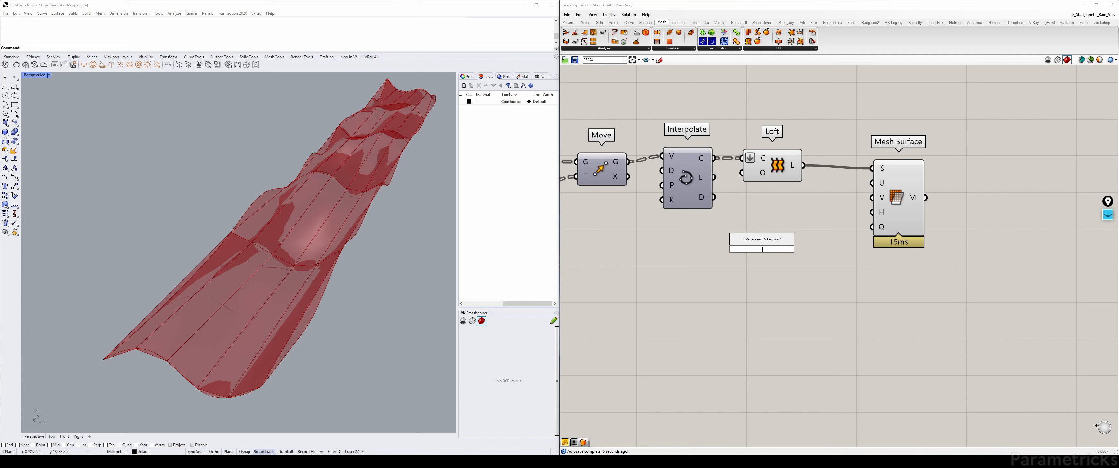
pyautogui.write('15')
pyautogui.press('Return')
pyautogui.moveTo(782, 252); pyautogui.dragTo(872, 183)
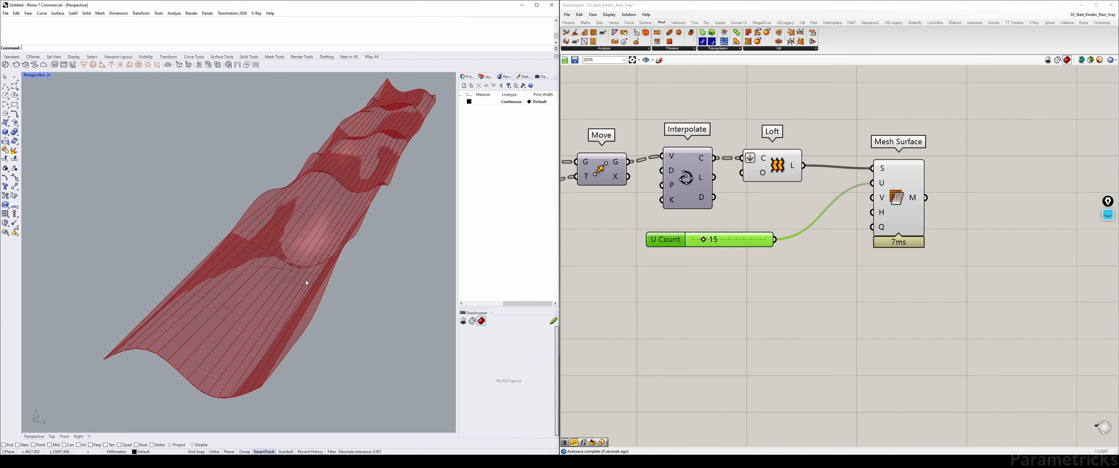
pyautogui.moveTo(305, 280); pyautogui.dragTo(140, 331, button='right')
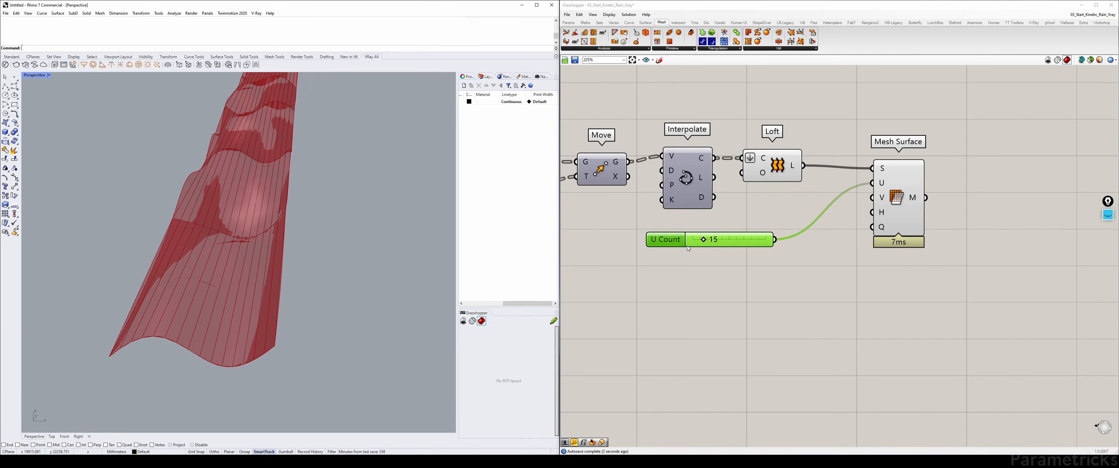
# Step: Duplicate the U Count slider, connect the copy to Mesh Surface's V input and set it to 100
pyautogui.keyDown('alt'); pyautogui.moveTo(740, 244); pyautogui.dragTo(872, 197); pyautogui.keyUp('alt')
pyautogui.moveTo(701, 269); pyautogui.dragTo(729, 269)
pyautogui.moveTo(341, 252); pyautogui.dragTo(275, 224, button='right')
pyautogui.moveTo(733, 270); pyautogui.dragTo(782, 269)
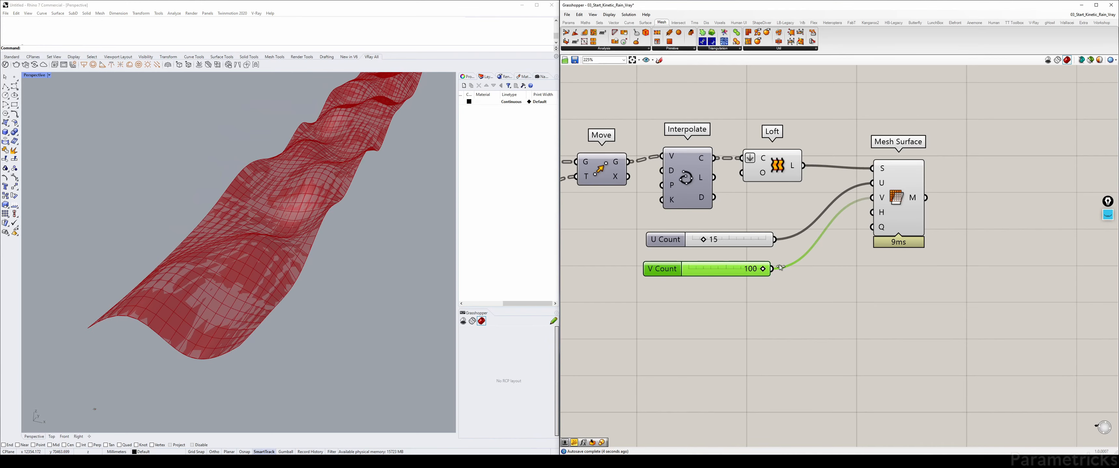
# Step: Turn off the preview of the Loft component so only the mesh displays
pyautogui.keyDown('shift'); pyautogui.click(662, 240); pyautogui.keyUp('shift')
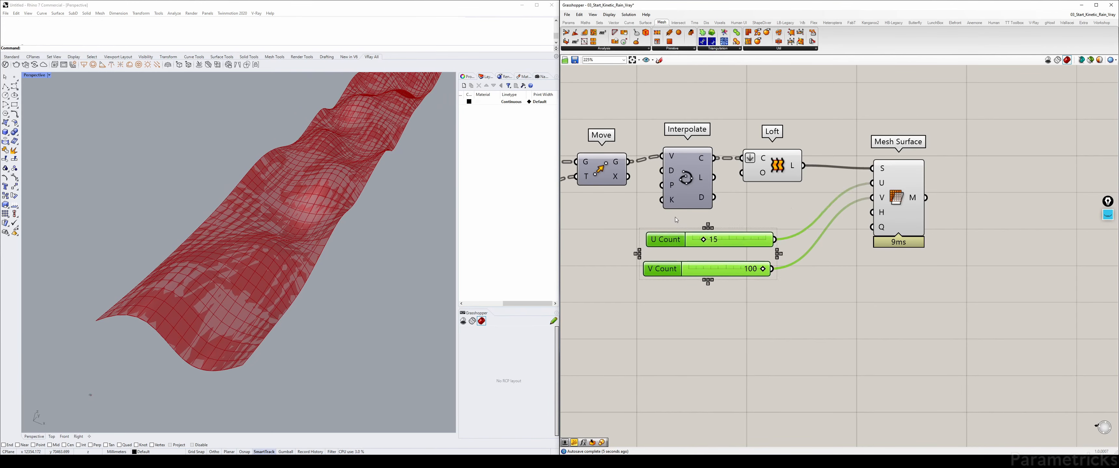
pyautogui.scroll(-3, 675, 217)
pyautogui.moveTo(689, 229); pyautogui.dragTo(813, 228, button='right')
pyautogui.click(855, 194)
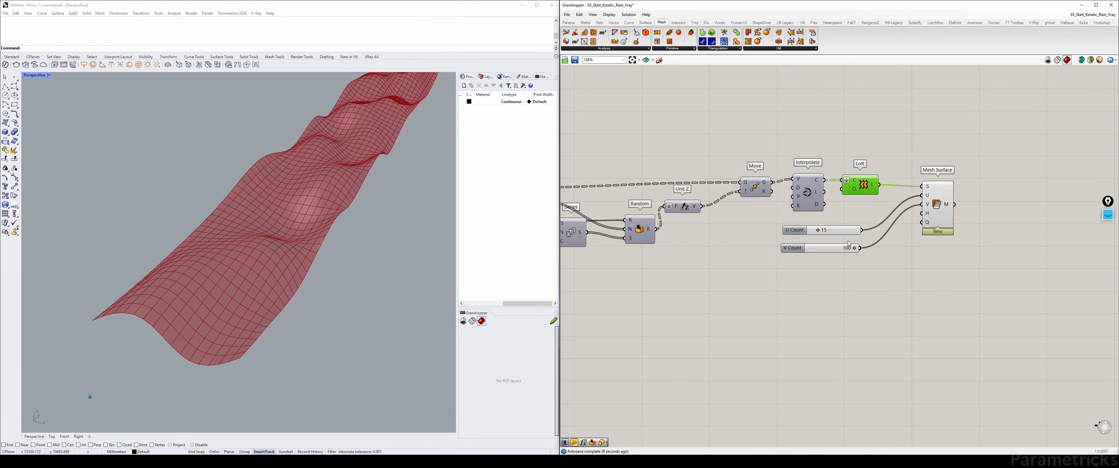
# Step: Test the wave mesh with the Wave Total Length multiplier at 10 and return the slider to 5
pyautogui.scroll(-4, 852, 241)
pyautogui.moveTo(825, 235); pyautogui.dragTo(1086, 193, button='right')
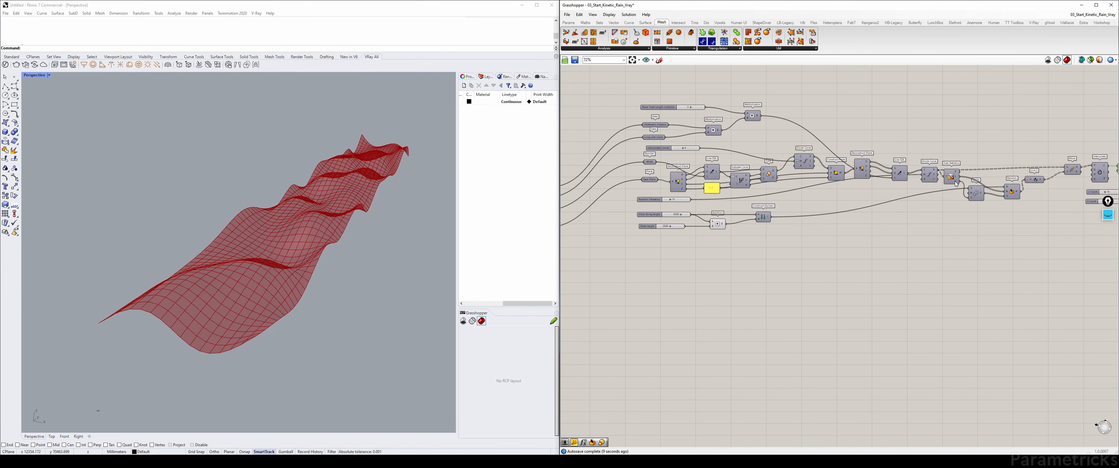
pyautogui.scroll(3, 684, 107)
pyautogui.moveTo(692, 110); pyautogui.dragTo(710, 109)
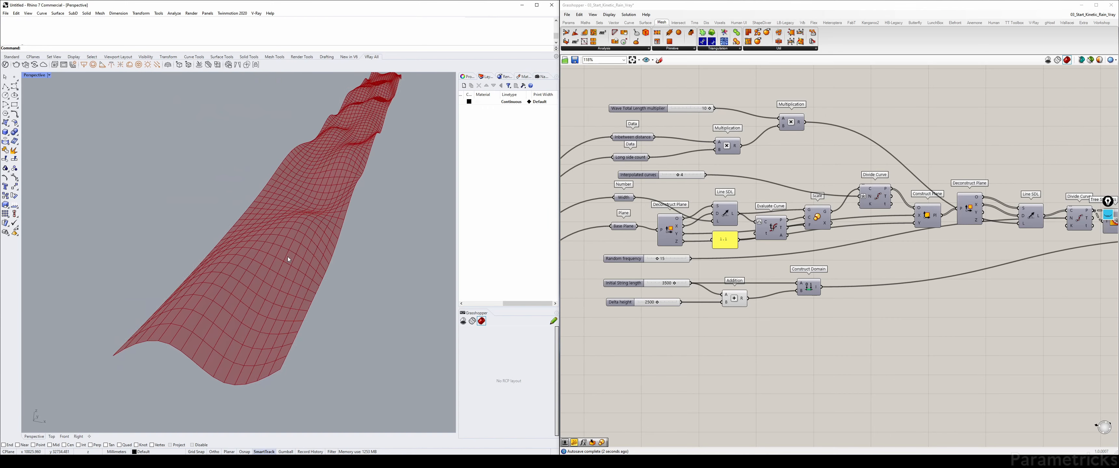
pyautogui.moveTo(704, 111); pyautogui.dragTo(690, 109)
pyautogui.scroll(-4, 1051, 144)
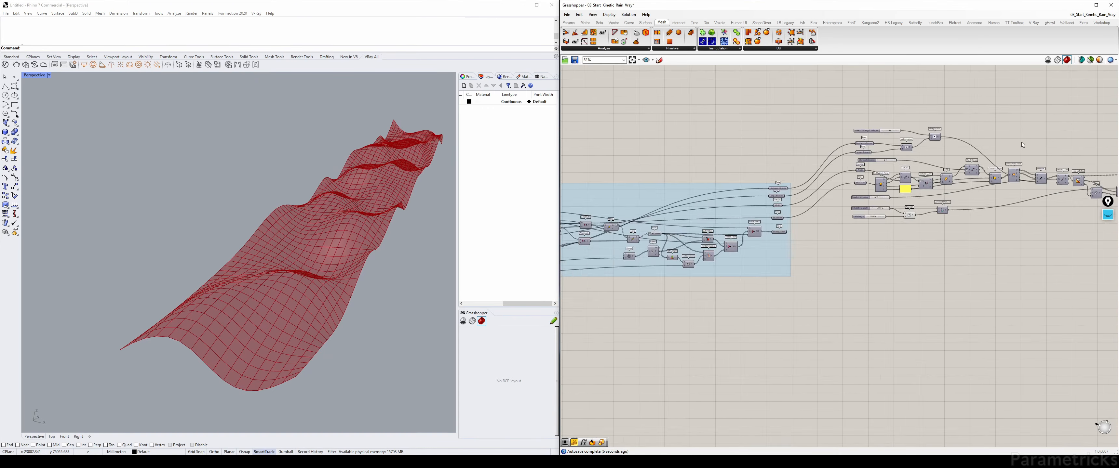
pyautogui.moveTo(1060, 169); pyautogui.dragTo(678, 153, button='right')
pyautogui.scroll(3, 695, 157)
pyautogui.scroll(3, 932, 197)
pyautogui.moveTo(931, 199); pyautogui.dragTo(878, 149)
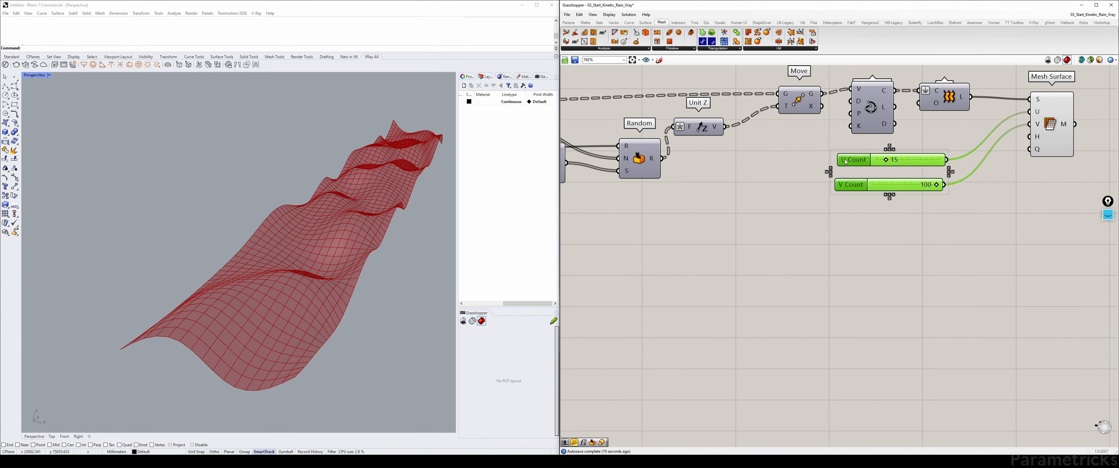
pyautogui.click(780, 158)
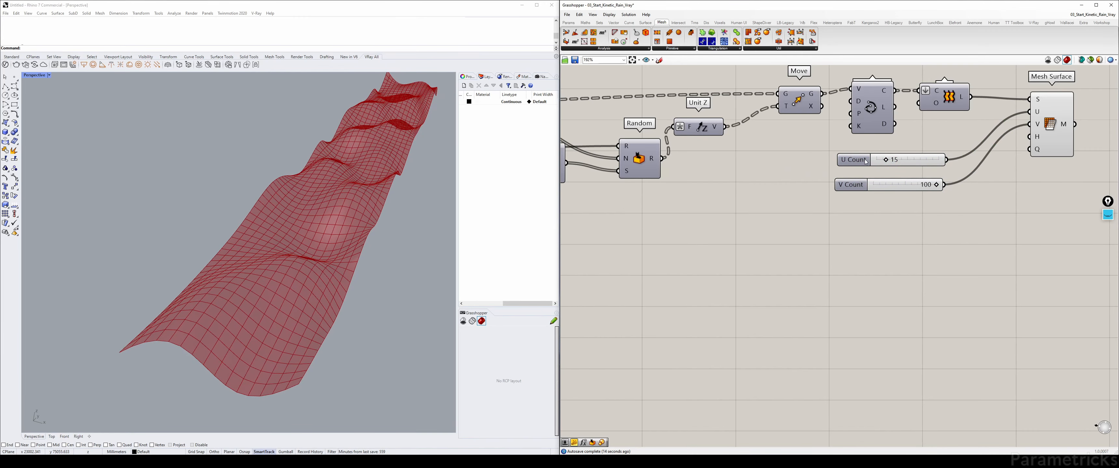
# Step: Set the Random frequency slider to 20
pyautogui.scroll(-4, 864, 161)
pyautogui.moveTo(630, 163); pyautogui.dragTo(972, 131, button='right')
pyautogui.scroll(4, 717, 151)
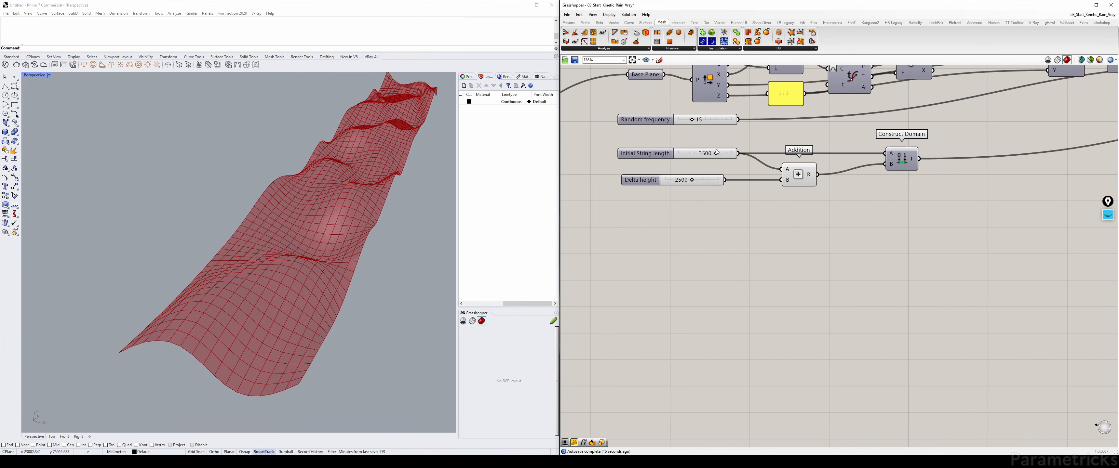
pyautogui.moveTo(716, 153); pyautogui.dragTo(707, 210, button='right')
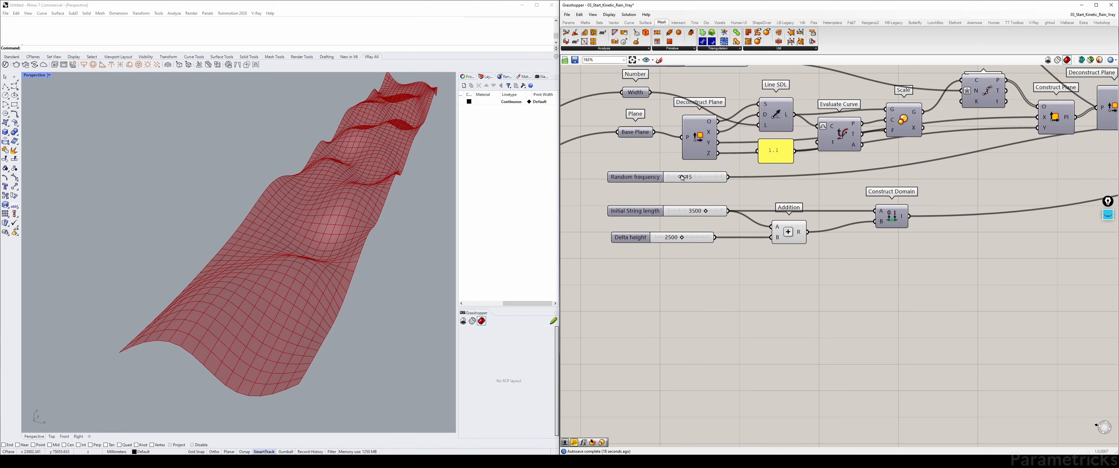
pyautogui.moveTo(682, 177); pyautogui.dragTo(694, 182)
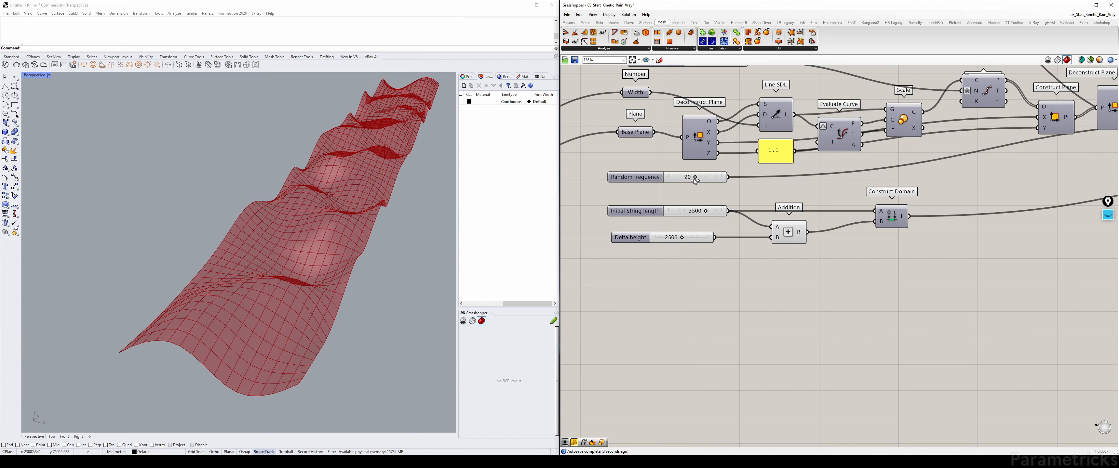
# Step: Move the U Count and V Count sliders together further down and away from the Mesh Surface component
pyautogui.moveTo(862, 169); pyautogui.dragTo(719, 166, button='right')
pyautogui.scroll(-3, 748, 162)
pyautogui.moveTo(1012, 154); pyautogui.dragTo(756, 156, button='right')
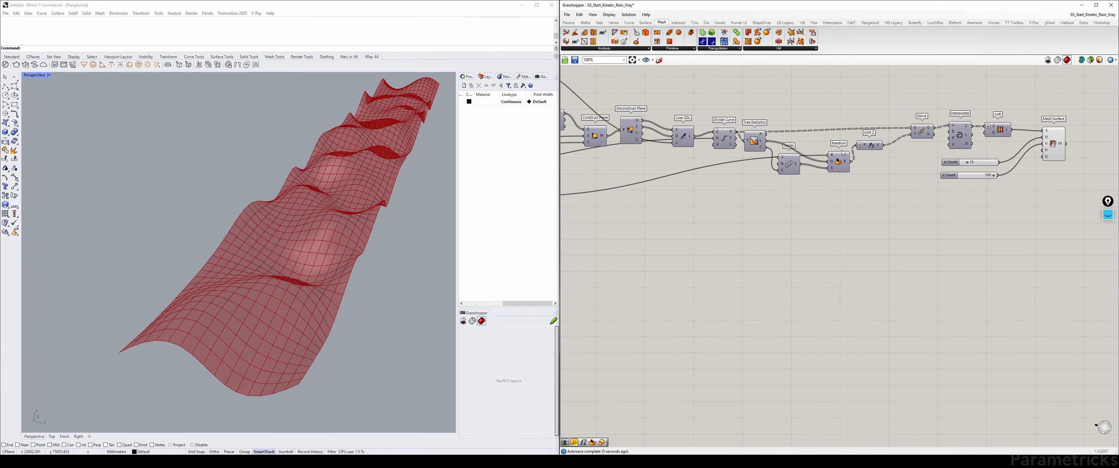
pyautogui.moveTo(971, 152); pyautogui.dragTo(801, 160, button='right')
pyautogui.scroll(3, 774, 193)
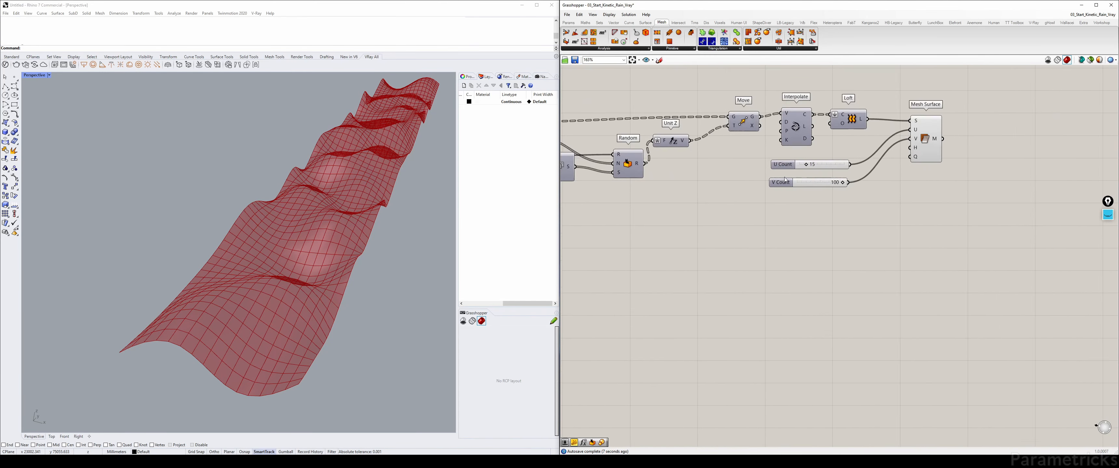
pyautogui.moveTo(864, 150); pyautogui.dragTo(759, 209)
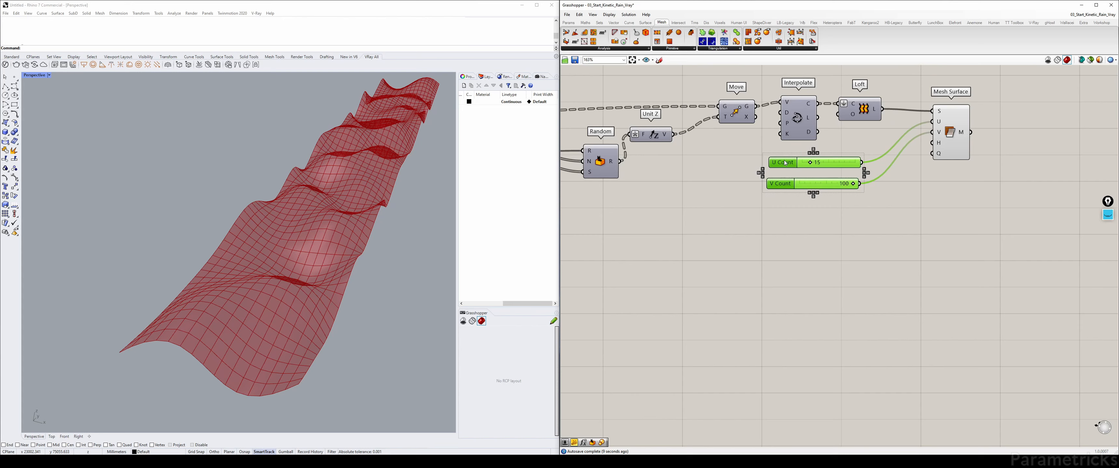
pyautogui.moveTo(785, 162); pyautogui.dragTo(750, 181)
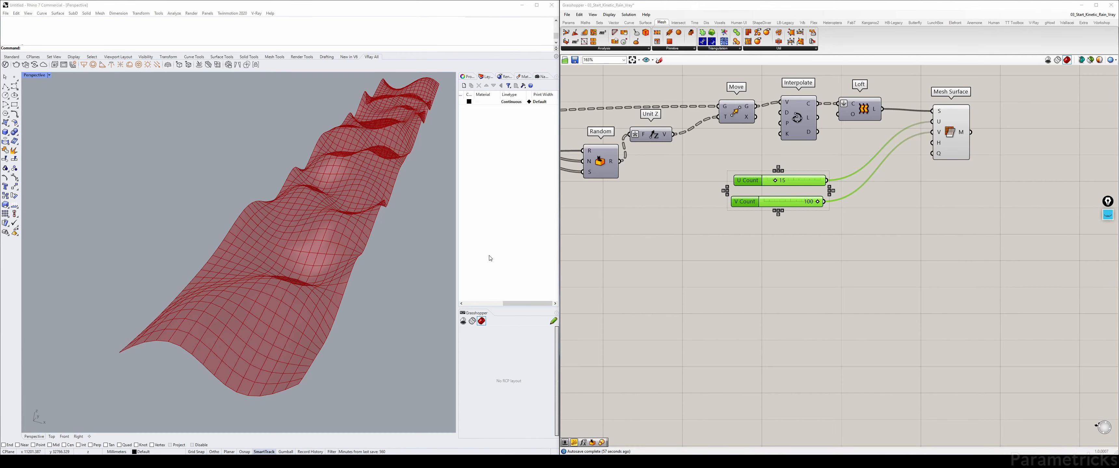
pyautogui.click(794, 262)
# Step: Examine the sliders and input parameters that drive the wave length, including Long side count, against the mesh
pyautogui.scroll(-3, 740, 243)
pyautogui.moveTo(596, 223); pyautogui.dragTo(857, 171, button='right')
pyautogui.moveTo(643, 147); pyautogui.dragTo(909, 118, button='right')
pyautogui.scroll(1, 704, 131)
pyautogui.moveTo(721, 131); pyautogui.dragTo(701, 208, button='right')
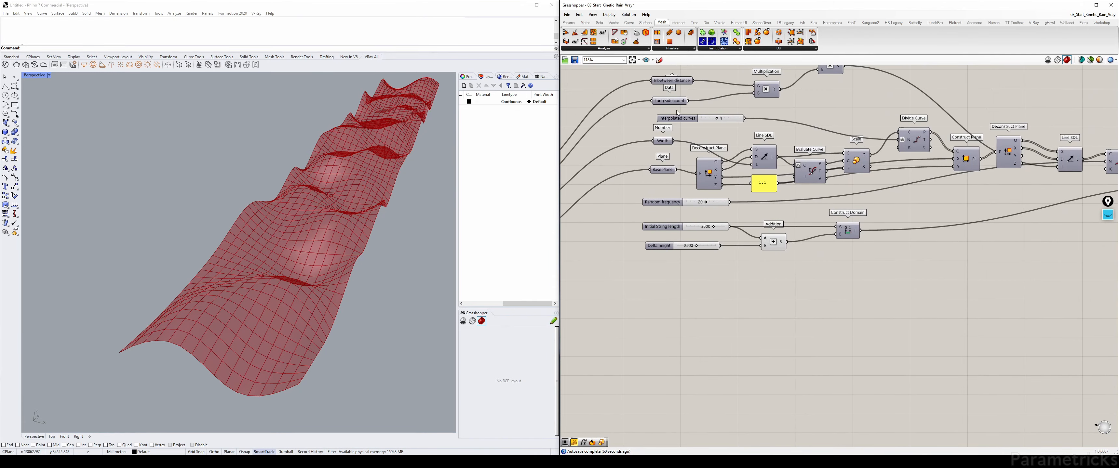
pyautogui.moveTo(677, 112); pyautogui.dragTo(668, 153, button='right')
pyautogui.scroll(1, 669, 152)
pyautogui.click(661, 141)
pyautogui.click(312, 309)
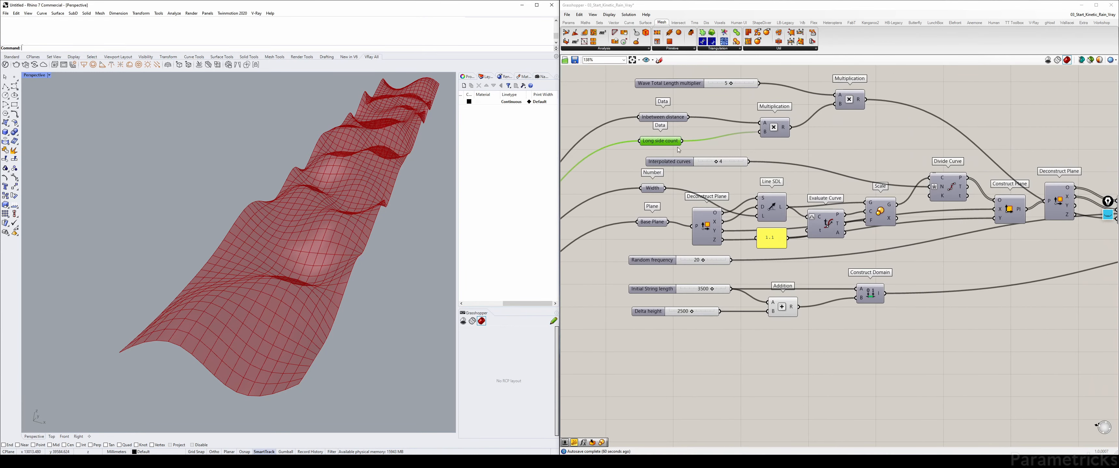
# Step: Preview the Starting Points parameter in the blue group against the wave mesh and hide its preview again
pyautogui.scroll(-4, 677, 150)
pyautogui.moveTo(660, 260); pyautogui.dragTo(769, 204, button='right')
pyautogui.scroll(2, 683, 201)
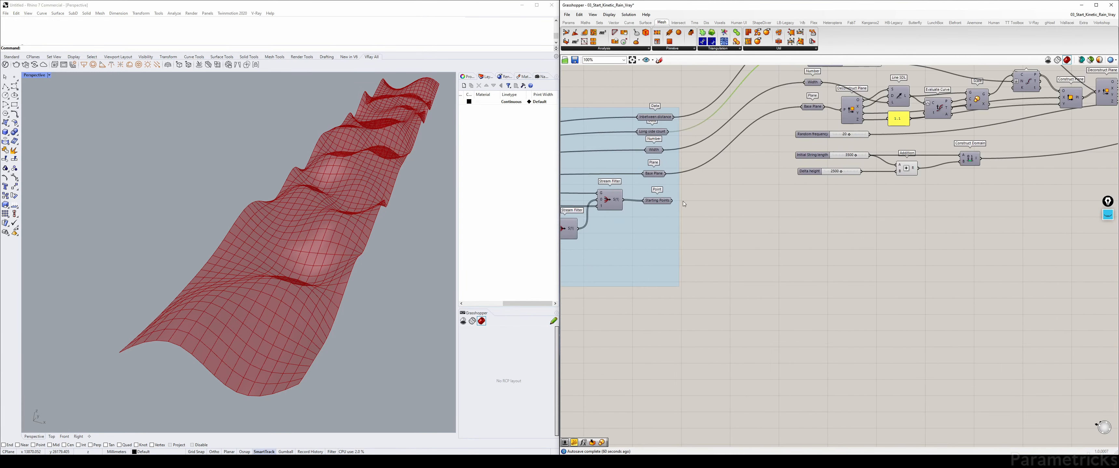
pyautogui.click(658, 201)
pyautogui.moveTo(359, 295); pyautogui.dragTo(330, 276, button='right')
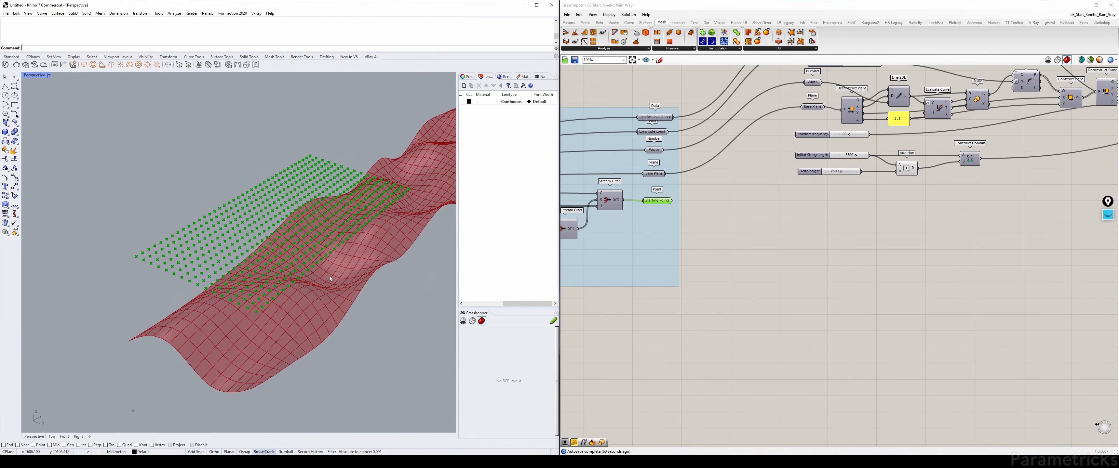
pyautogui.click(661, 201)
pyautogui.hotkey('ctrl', 'q')
pyautogui.moveTo(899, 203); pyautogui.dragTo(773, 265, button='right')
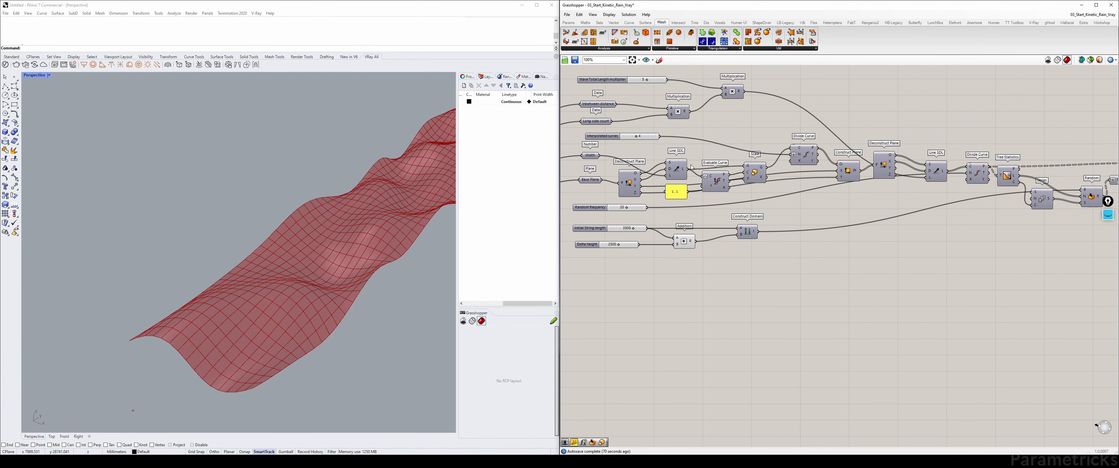
pyautogui.moveTo(863, 225); pyautogui.dragTo(694, 220, button='right')
pyautogui.moveTo(969, 237); pyautogui.dragTo(732, 229, button='right')
pyautogui.doubleClick(731, 228)
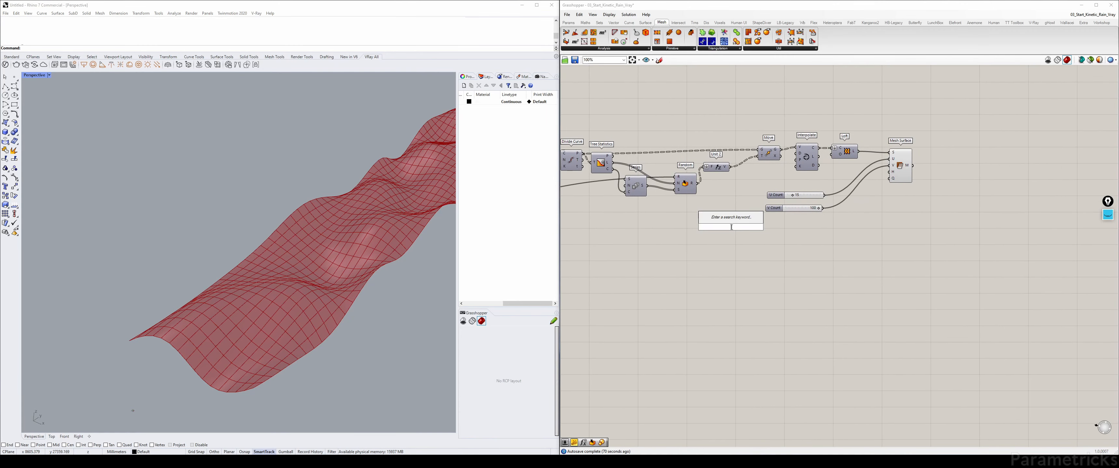
pyautogui.write('eval')
pyautogui.press('Return')
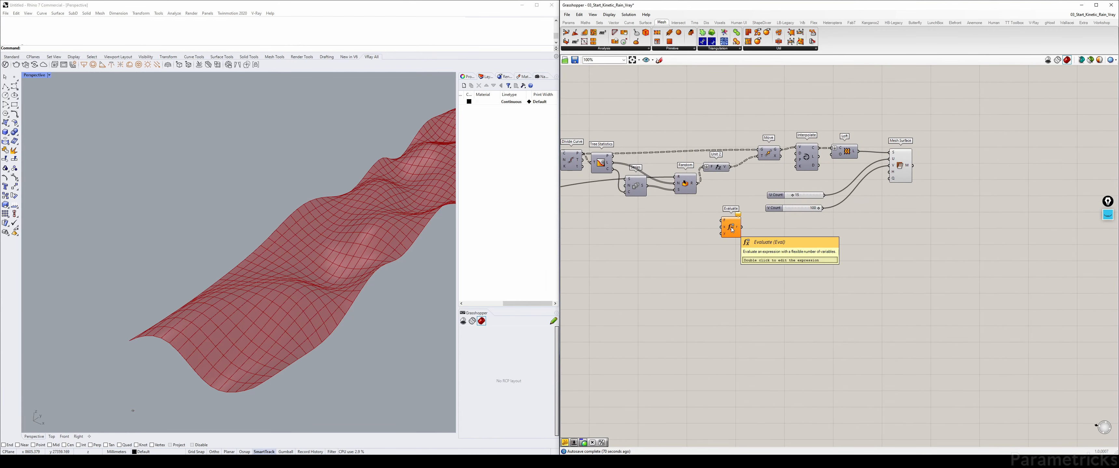
# Step: Replace the Evaluate component with an Expression component placed below the V Count slider
pyautogui.doubleClick(673, 226)
pyautogui.write('expre')
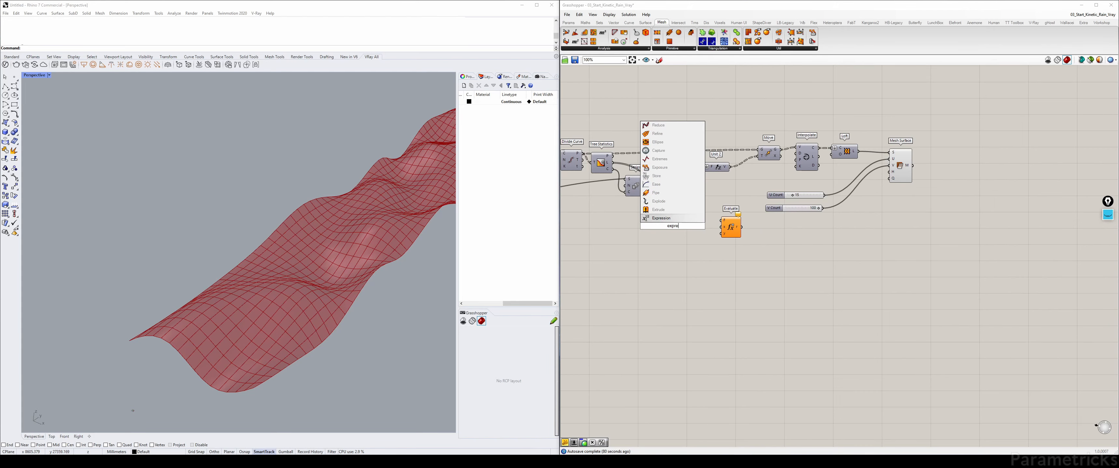
pyautogui.press('Return')
pyautogui.scroll(1, 678, 221)
pyautogui.press('Delete')
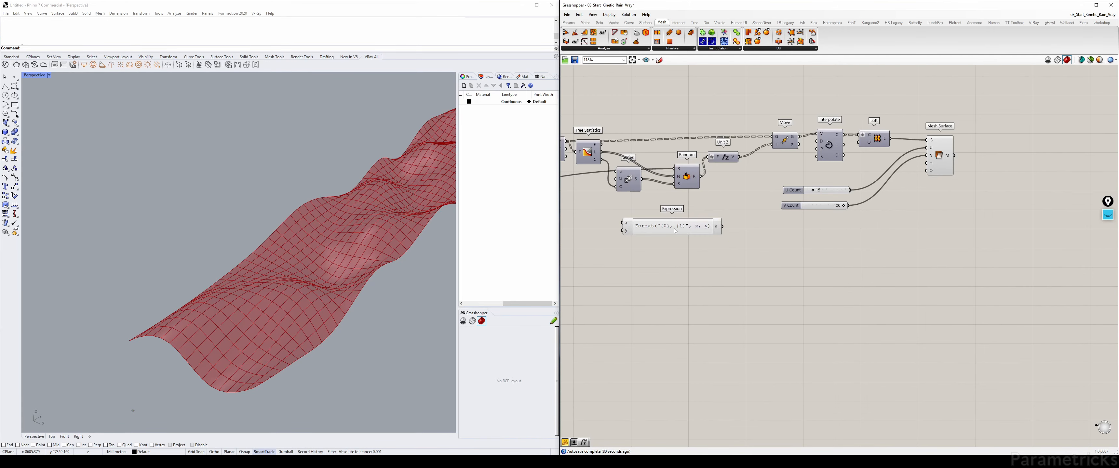
pyautogui.moveTo(675, 230); pyautogui.dragTo(797, 232)
pyautogui.scroll(2, 797, 232)
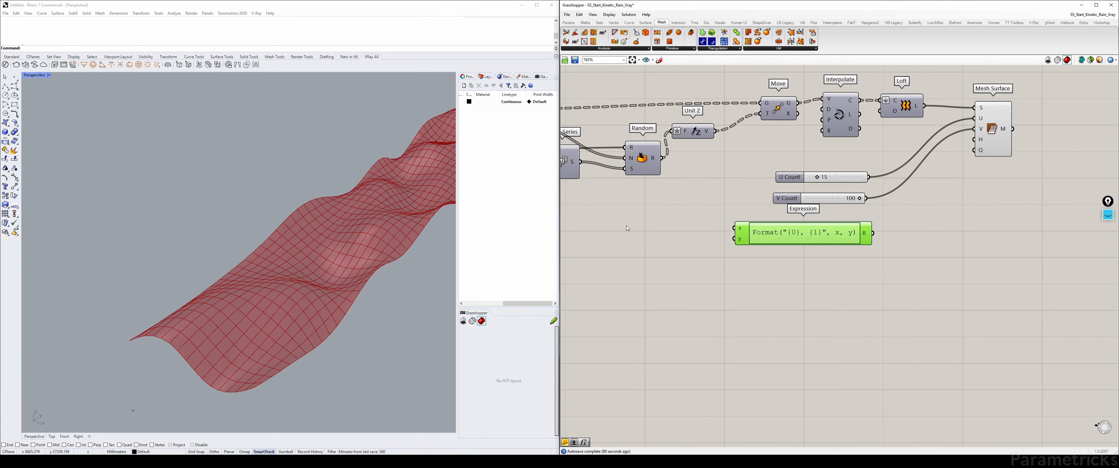
# Step: Move the yellow panel beneath Line SDL slightly aside and select the Scale component
pyautogui.scroll(-3, 631, 226)
pyautogui.moveTo(665, 226); pyautogui.dragTo(915, 224, button='right')
pyautogui.moveTo(727, 198); pyautogui.dragTo(996, 191, button='right')
pyautogui.moveTo(698, 153); pyautogui.dragTo(699, 177, button='right')
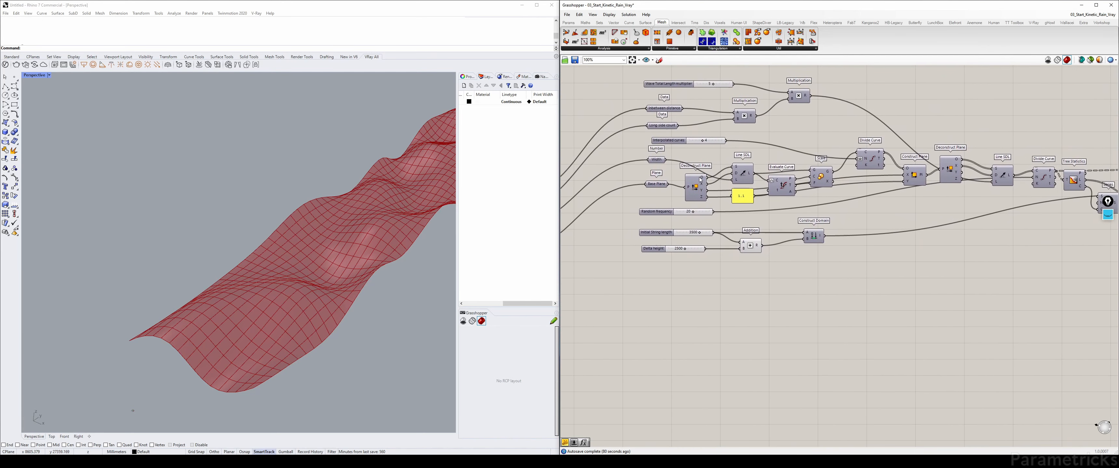
pyautogui.moveTo(157, 326); pyautogui.dragTo(279, 348, button='right')
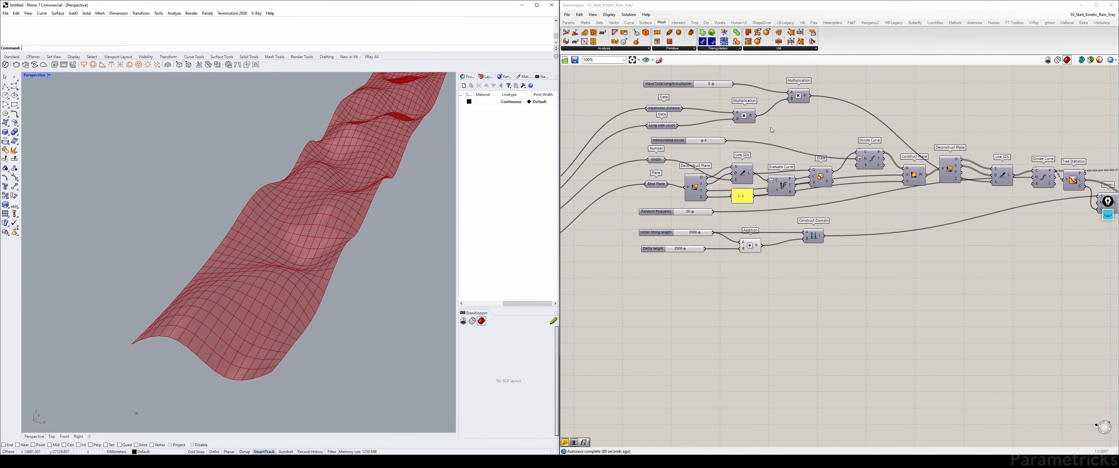
pyautogui.moveTo(772, 130); pyautogui.dragTo(716, 172, button='right')
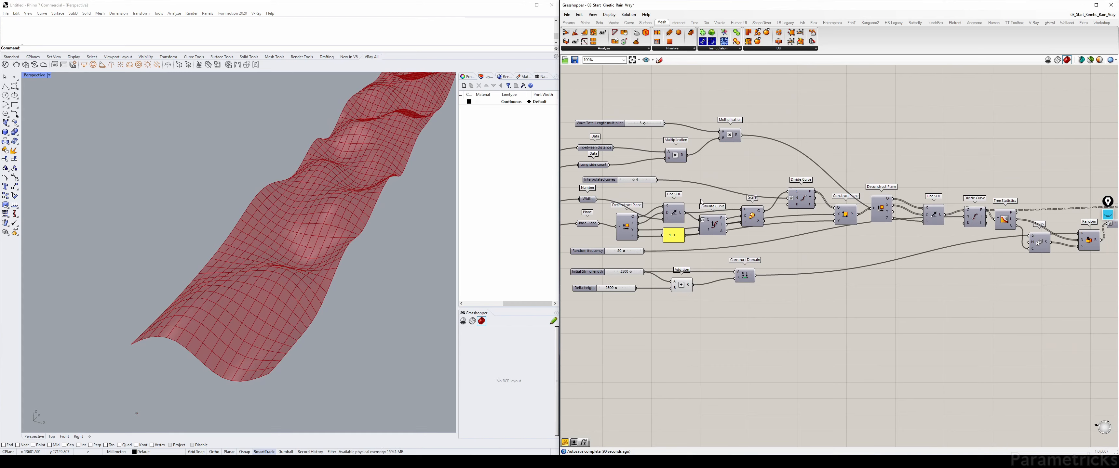
pyautogui.moveTo(680, 236); pyautogui.dragTo(691, 244)
pyautogui.click(758, 215)
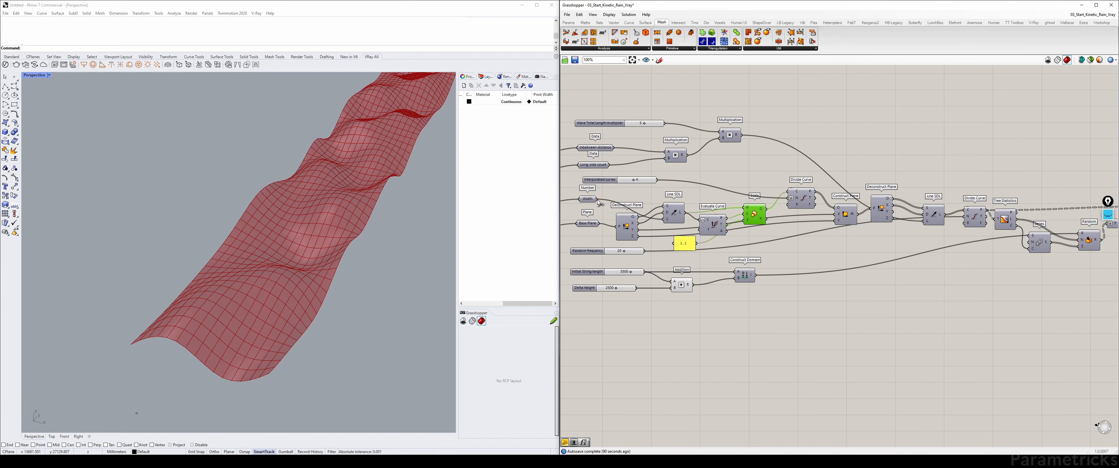
# Step: Wire the Width parameter into the x input of the Expression component
pyautogui.scroll(-4, 785, 218)
pyautogui.moveTo(597, 199); pyautogui.dragTo(866, 237)
pyautogui.scroll(4, 934, 241)
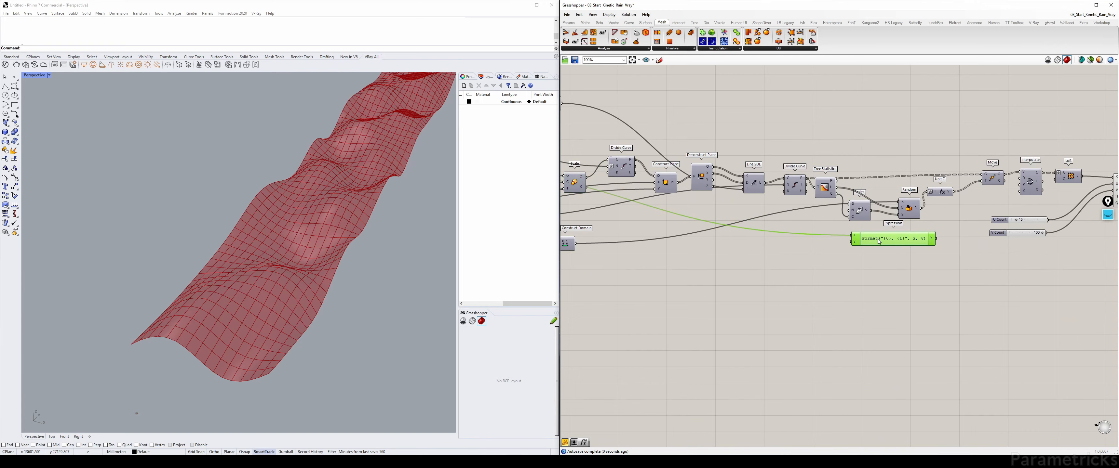
# Step: Find the Inbetween distance parameter and wire it into the Expression component's y input
pyautogui.scroll(-4, 867, 237)
pyautogui.scroll(4, 755, 200)
pyautogui.scroll(-5, 691, 178)
pyautogui.scroll(6, 867, 113)
pyautogui.moveTo(610, 198); pyautogui.dragTo(1031, 100, button='right')
pyautogui.scroll(-4, 867, 113)
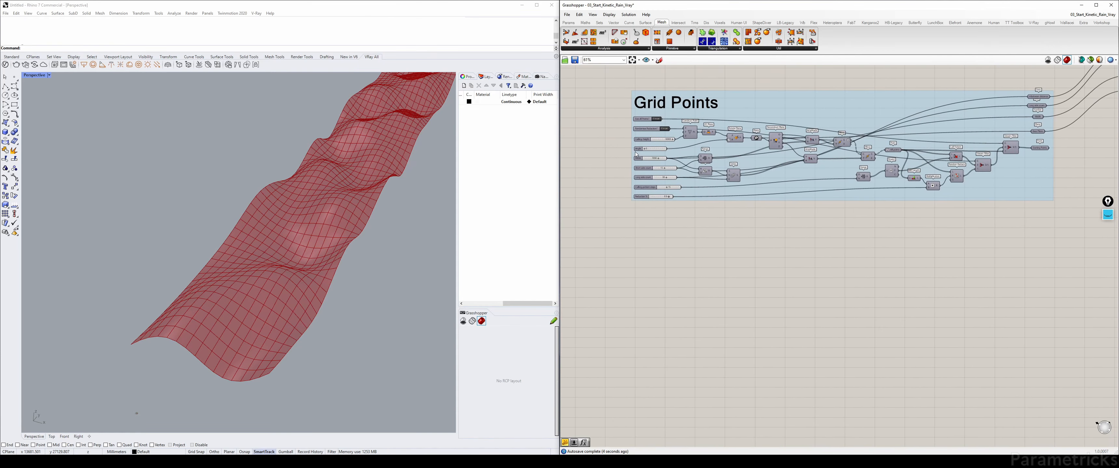
pyautogui.scroll(6, 634, 151)
pyautogui.scroll(-5, 633, 205)
pyautogui.moveTo(868, 178); pyautogui.dragTo(740, 188, button='right')
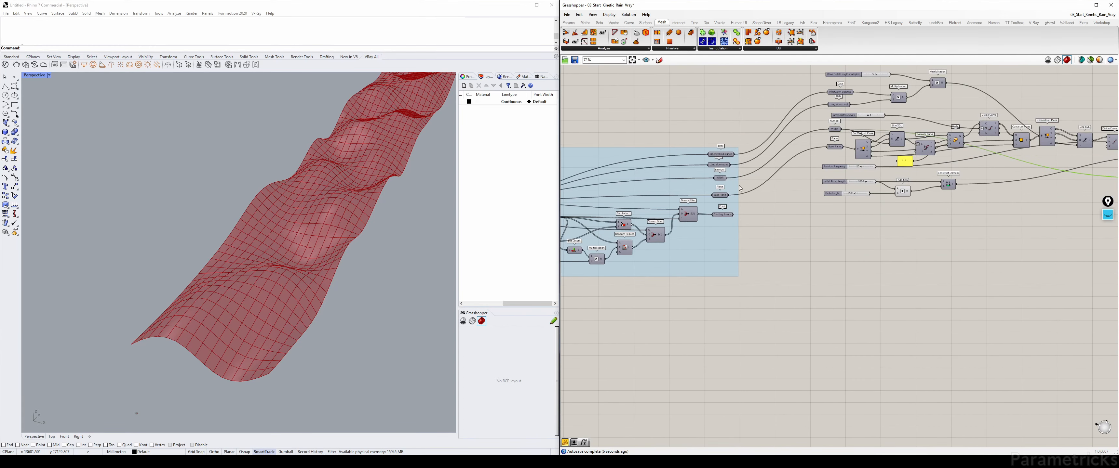
pyautogui.moveTo(809, 141); pyautogui.dragTo(649, 192, button='right')
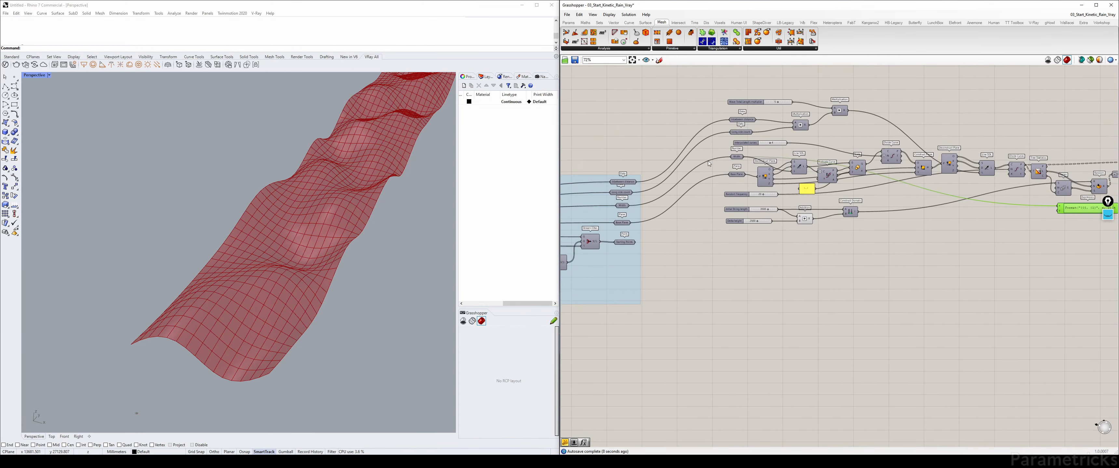
pyautogui.moveTo(820, 149); pyautogui.dragTo(716, 146, button='right')
pyautogui.scroll(3, 728, 154)
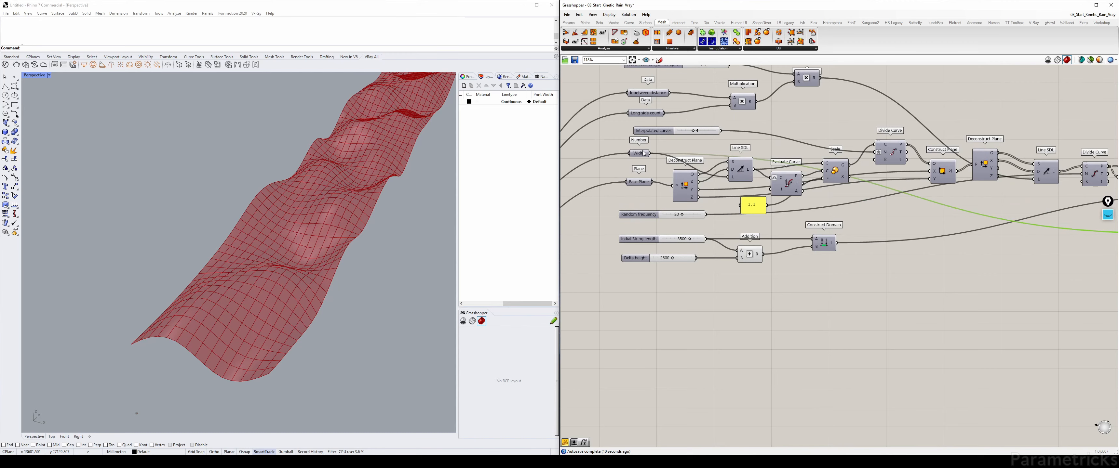
pyautogui.moveTo(767, 155); pyautogui.dragTo(792, 160, button='right')
pyautogui.moveTo(699, 106); pyautogui.dragTo(693, 124, button='right')
pyautogui.moveTo(681, 118)
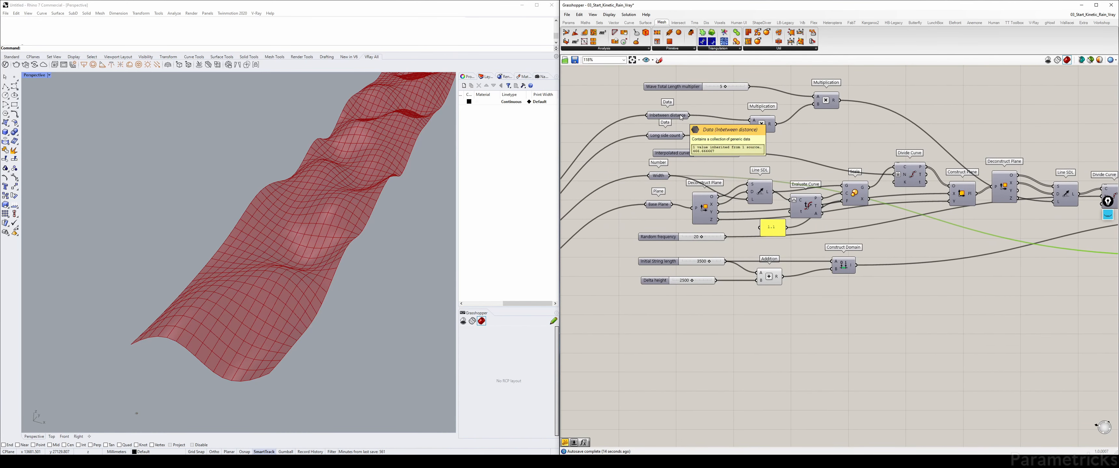
pyautogui.scroll(-3, 681, 117)
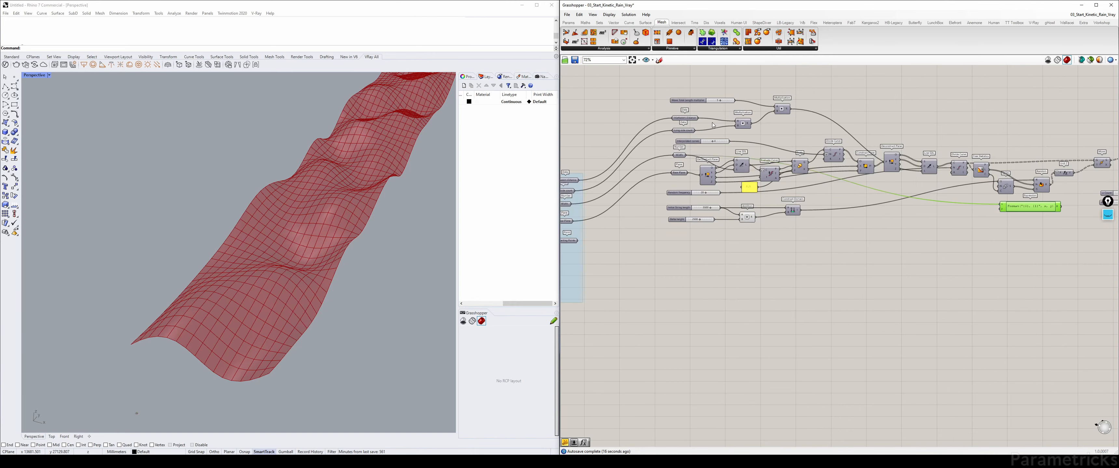
pyautogui.scroll(3, 1002, 212)
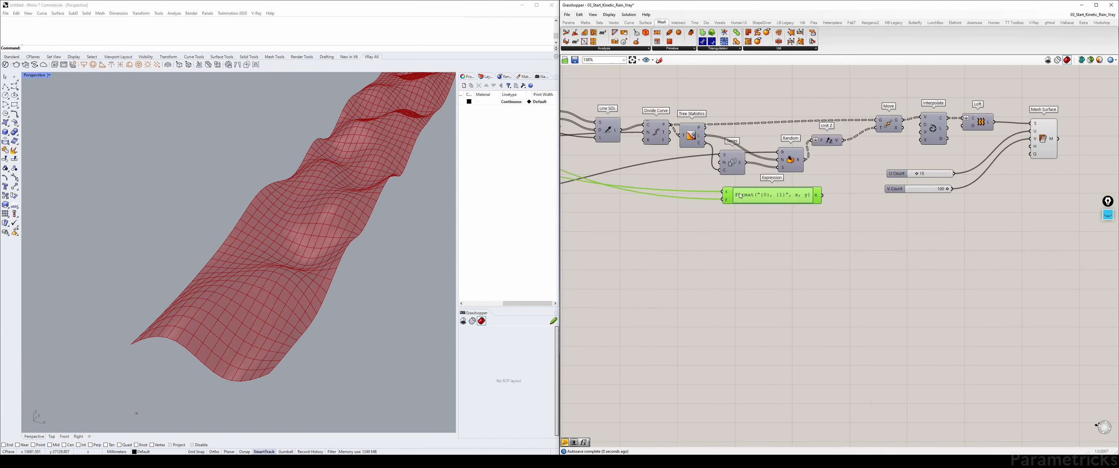
# Step: Replace the Expression component's default format text with the formula x/y
pyautogui.rightClick(746, 197)
pyautogui.doubleClick(747, 196)
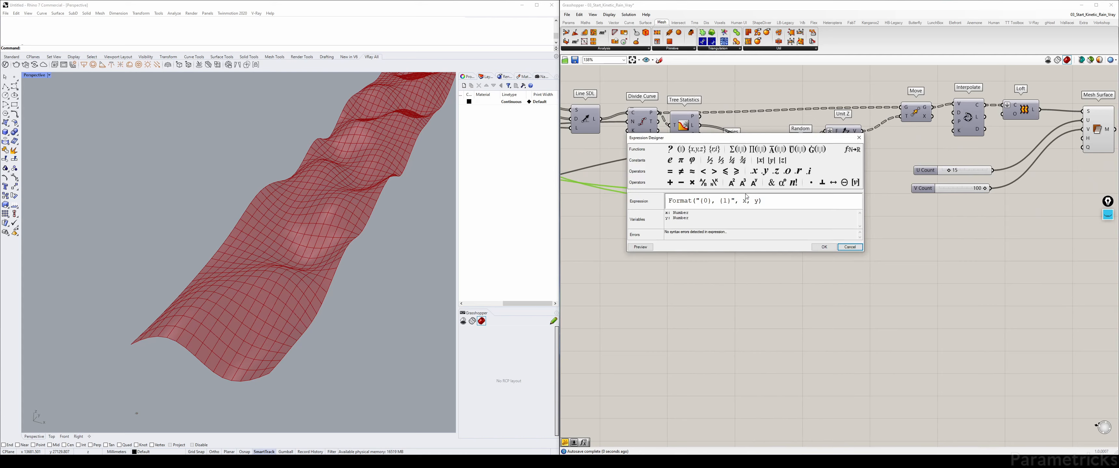
pyautogui.moveTo(764, 201); pyautogui.dragTo(575, 208)
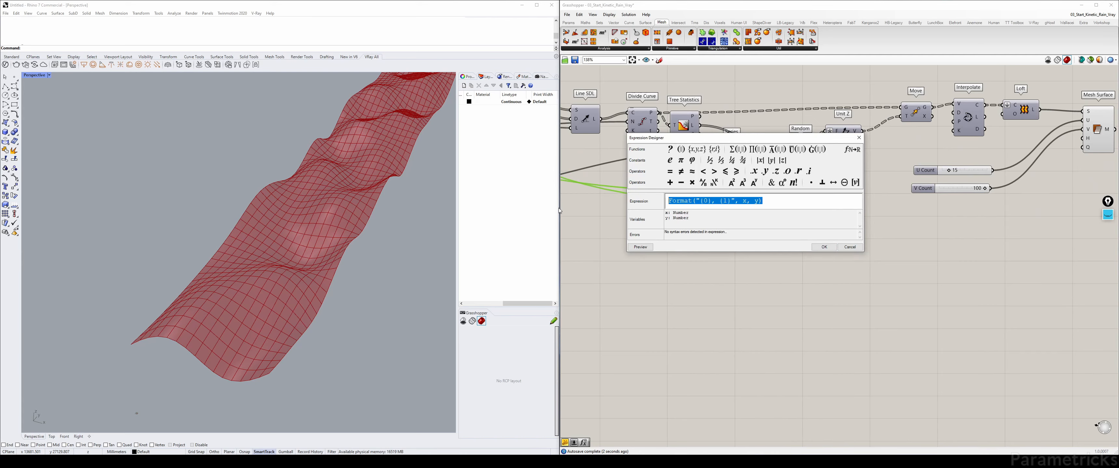
pyautogui.write('x/y')
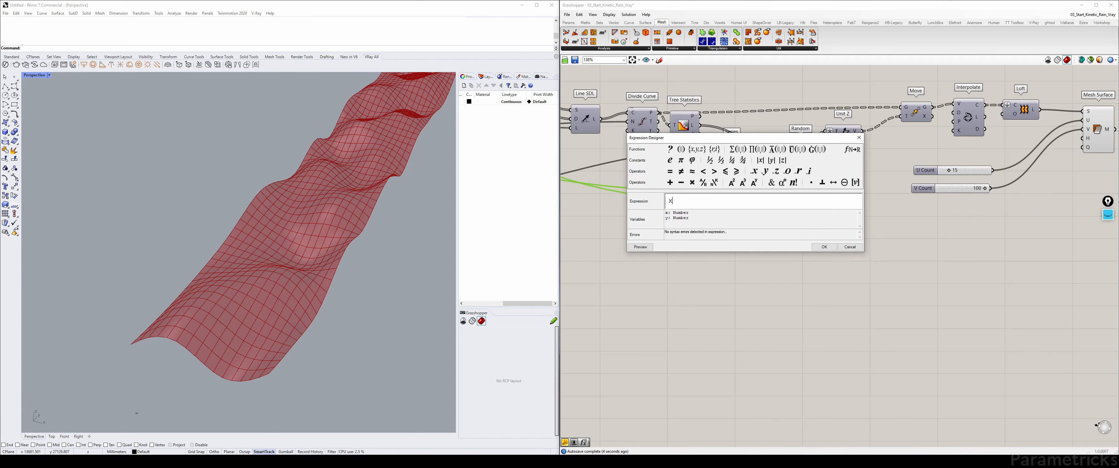
pyautogui.click(824, 247)
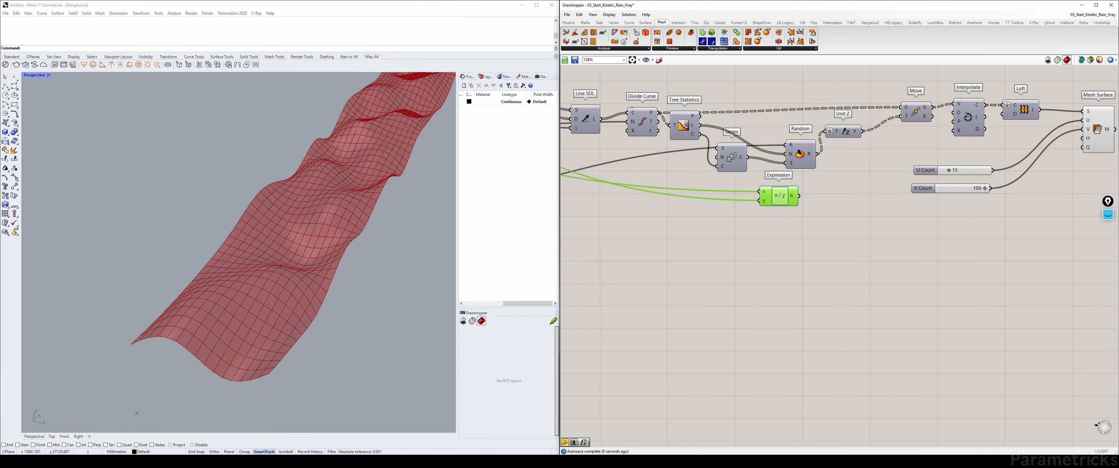
# Step: Add a panel below the Expression component and wire the expression's result into it
pyautogui.doubleClick(818, 216)
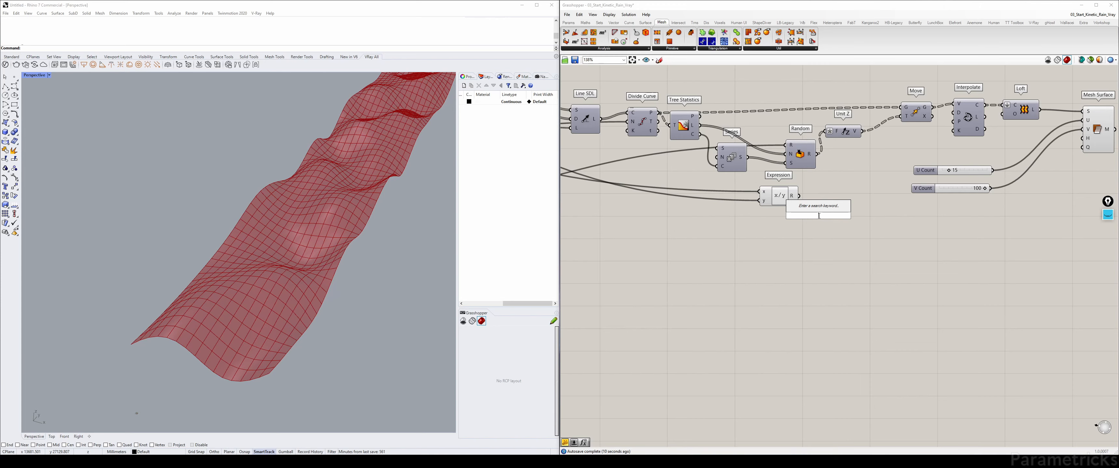
pyautogui.write('//')
pyautogui.press('Return')
pyautogui.rightClick(819, 216)
pyautogui.moveTo(810, 210); pyautogui.dragTo(846, 233)
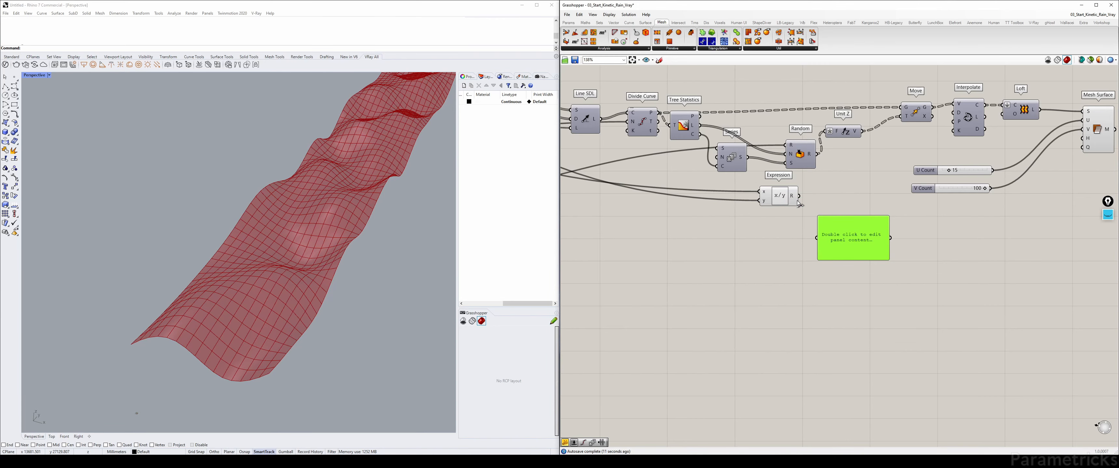
pyautogui.moveTo(798, 196); pyautogui.dragTo(818, 237)
pyautogui.click(779, 198)
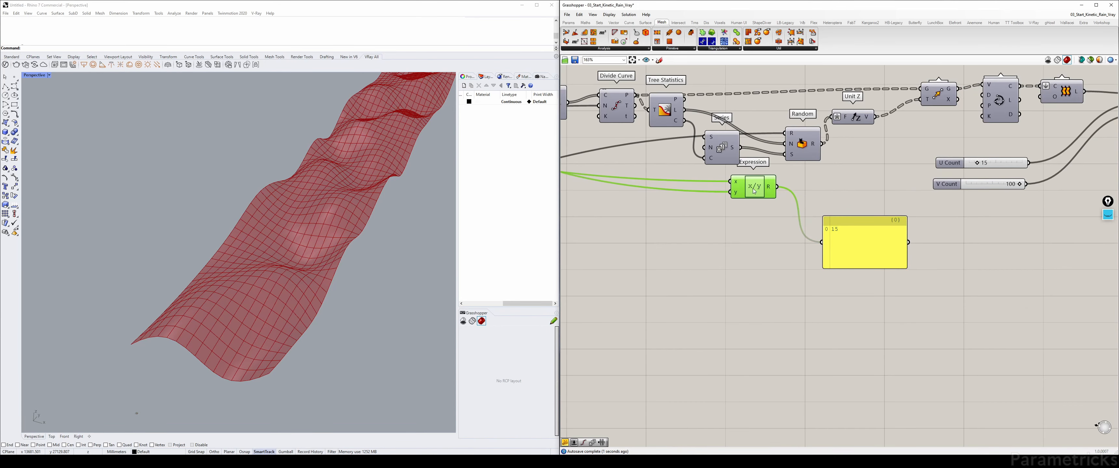
# Step: Add a z input to the Expression component and feed it from a new number slider set to 2
pyautogui.scroll(5, 777, 205)
pyautogui.click(739, 203)
pyautogui.scroll(-3, 739, 204)
pyautogui.doubleClick(739, 250)
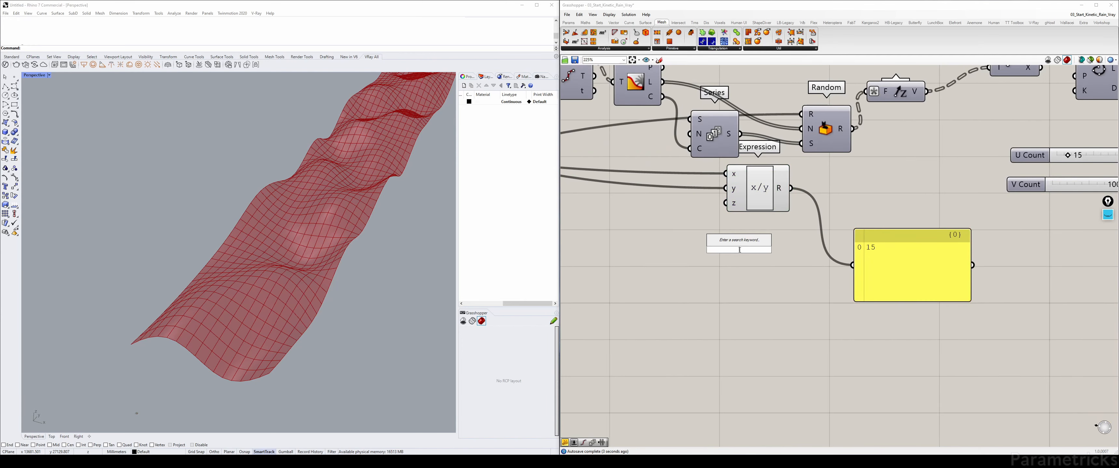
pyautogui.write('slider')
pyautogui.press('Return')
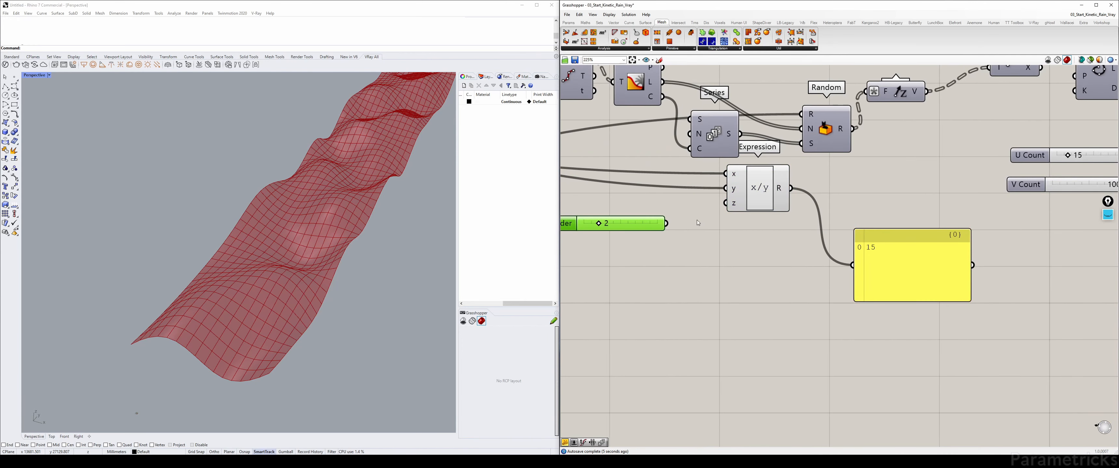
pyautogui.scroll(-2, 670, 243)
pyautogui.moveTo(739, 216); pyautogui.dragTo(677, 231, button='right')
# Step: Wire the expression's result into Mesh Surface's U input in place of the U Count slider, and shift the panel slightly
pyautogui.moveTo(592, 249); pyautogui.dragTo(930, 175)
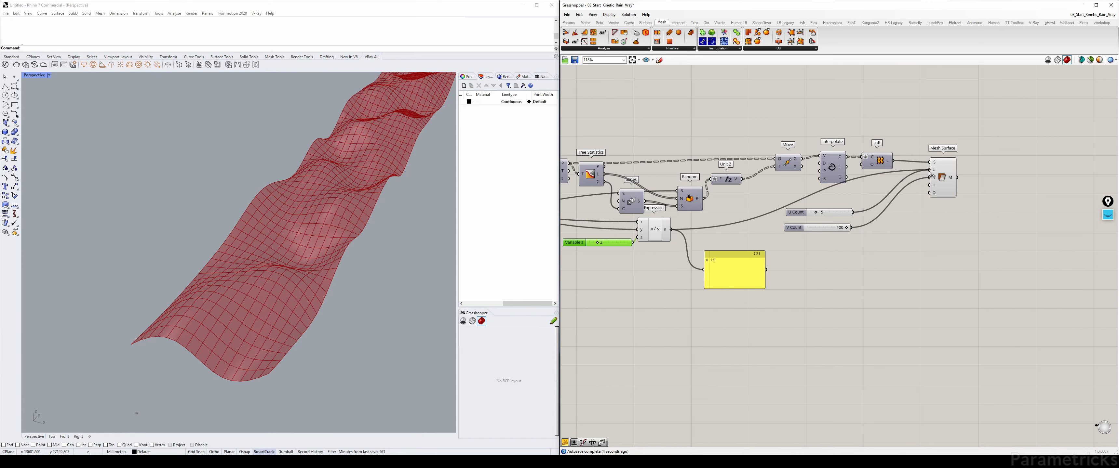
pyautogui.moveTo(929, 171); pyautogui.dragTo(929, 171)
pyautogui.moveTo(743, 274); pyautogui.dragTo(738, 268)
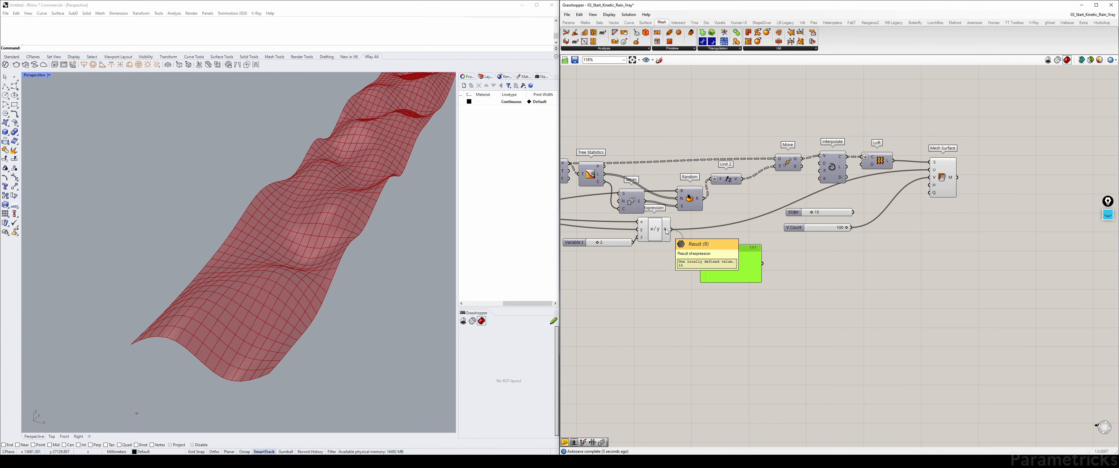
# Step: Position the Variable z slider beside the expression's z input and check the mesh quads in the Rhino viewport
pyautogui.scroll(4, 652, 234)
pyautogui.click(615, 243)
pyautogui.moveTo(651, 247); pyautogui.dragTo(634, 244)
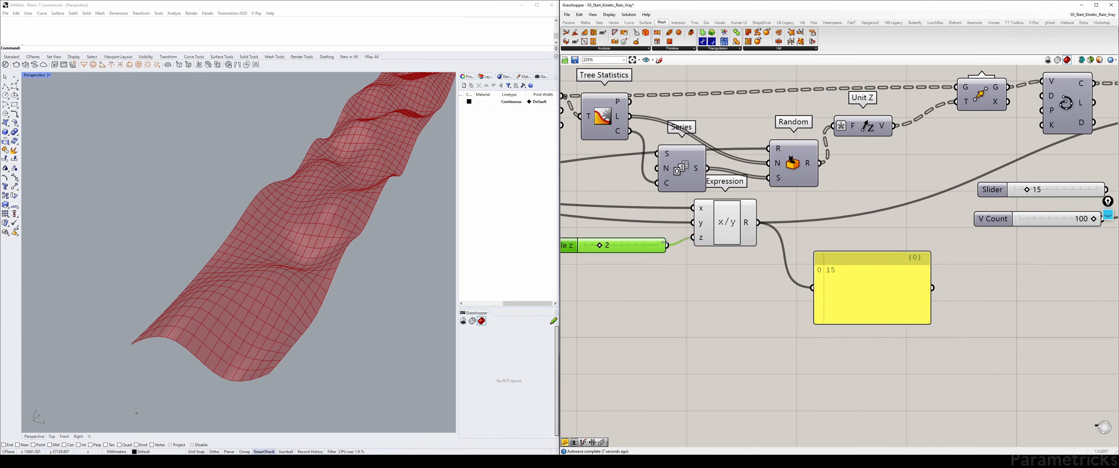
pyautogui.moveTo(729, 228); pyautogui.dragTo(771, 225, button='right')
pyautogui.scroll(-5, 811, 216)
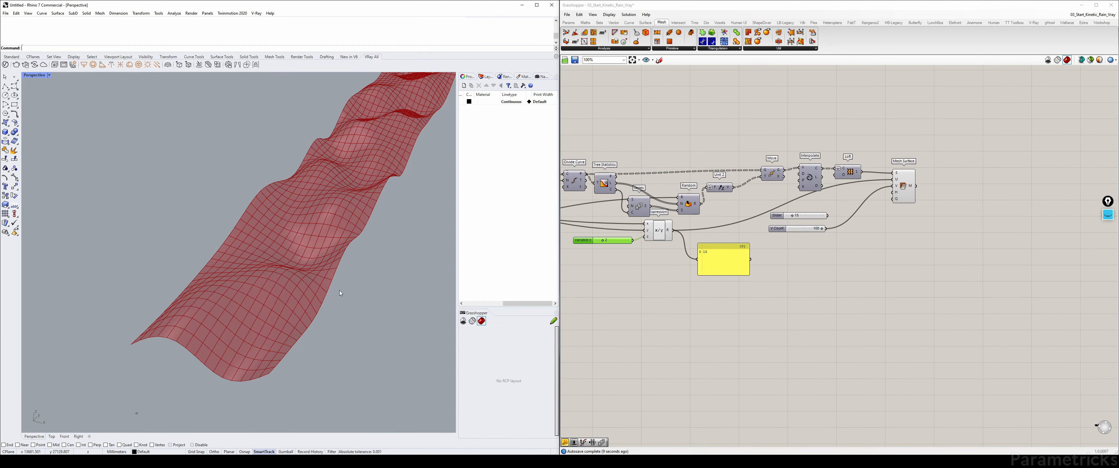
pyautogui.moveTo(339, 290); pyautogui.dragTo(141, 345, button='right')
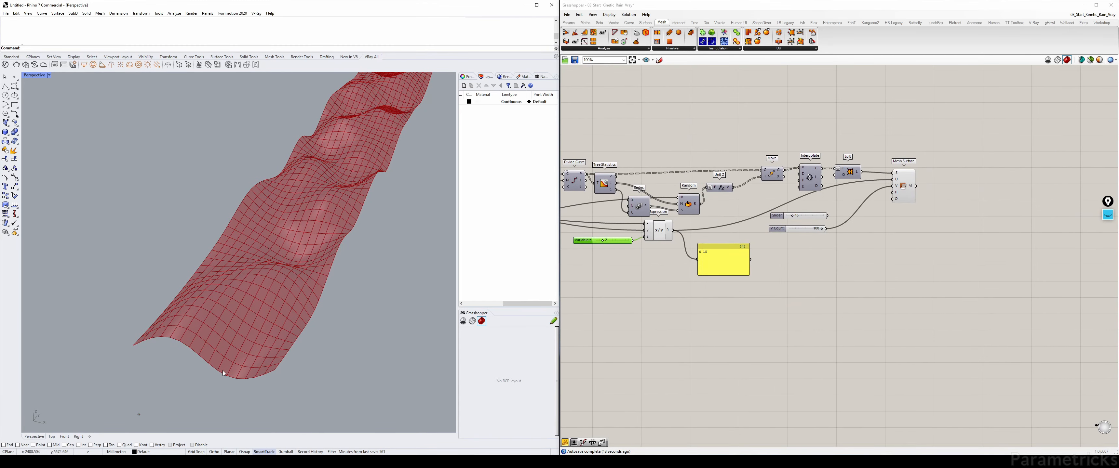
pyautogui.moveTo(197, 363); pyautogui.dragTo(217, 339, button='right')
pyautogui.scroll(3, 665, 234)
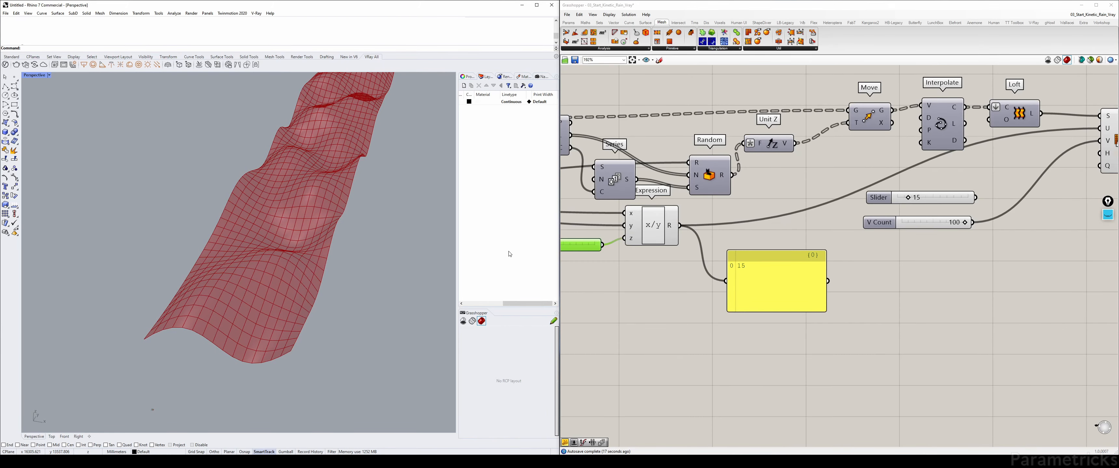
pyautogui.moveTo(579, 249); pyautogui.dragTo(682, 243, button='right')
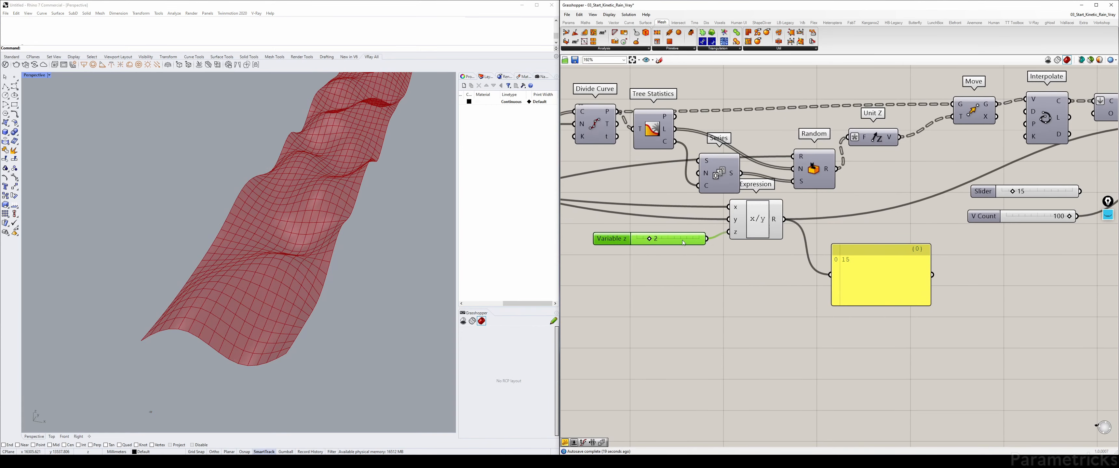
pyautogui.moveTo(683, 243); pyautogui.dragTo(667, 238)
# Step: Change the expression formula to (x/y)*2
pyautogui.doubleClick(764, 222)
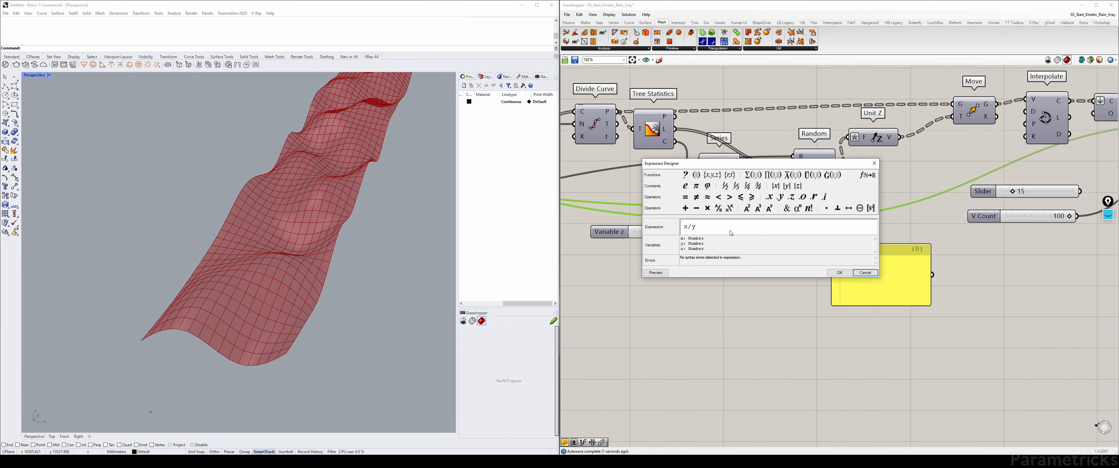
pyautogui.click(725, 227)
pyautogui.write(')')
pyautogui.write('(')
pyautogui.write(' *')
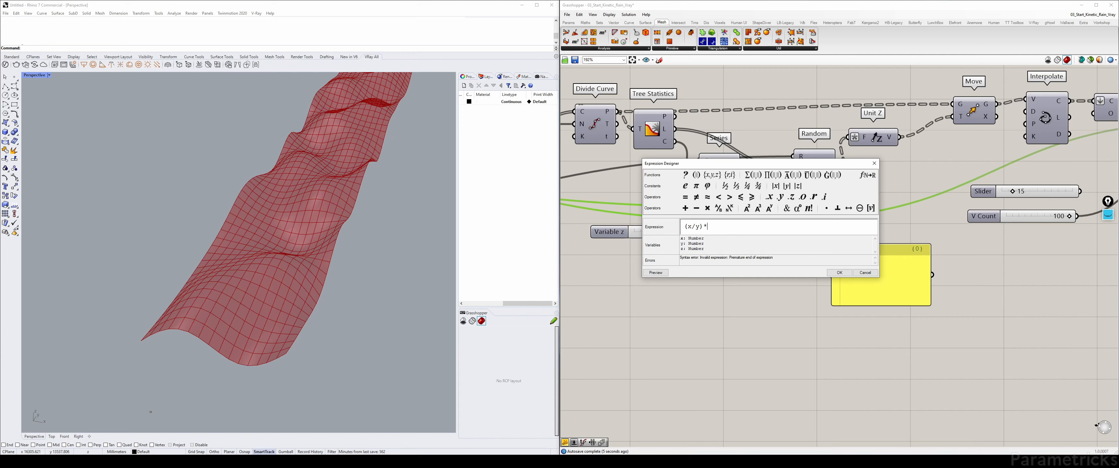
pyautogui.write('2')
pyautogui.click(840, 273)
# Step: Duplicate the Expression component below the original and delete the disconnected slider above V Count
pyautogui.moveTo(759, 246); pyautogui.dragTo(750, 251, button='right')
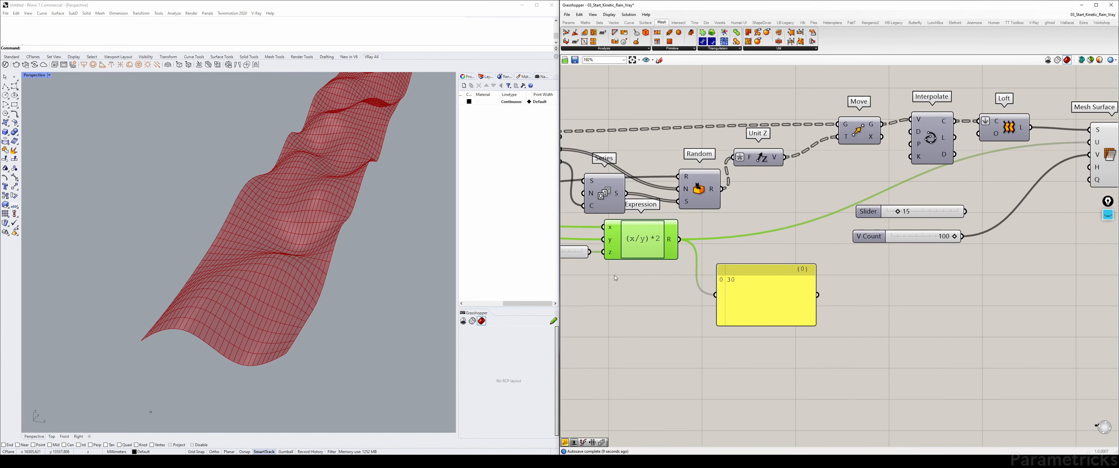
pyautogui.scroll(-3, 729, 230)
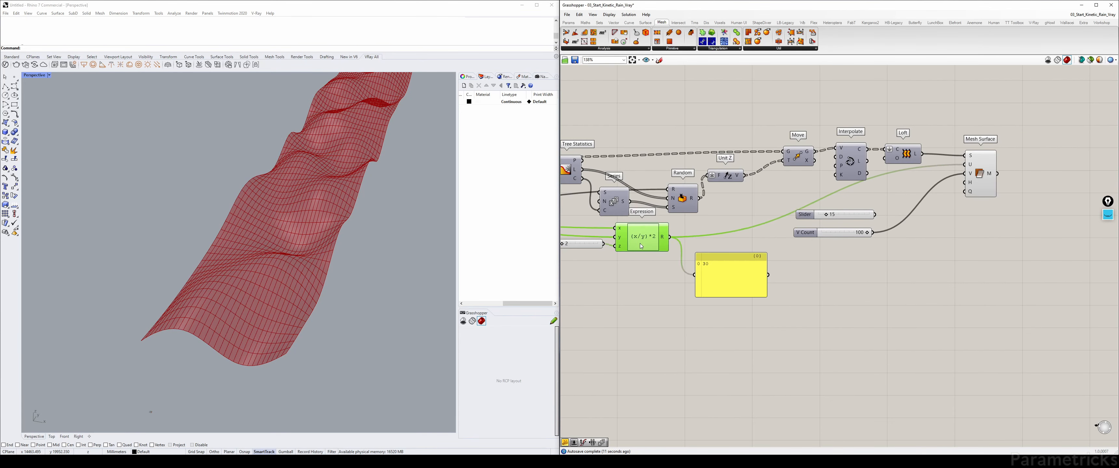
pyautogui.keyDown('alt'); pyautogui.moveTo(647, 263); pyautogui.dragTo(650, 289); pyautogui.keyUp('alt')
pyautogui.moveTo(731, 278); pyautogui.dragTo(757, 284)
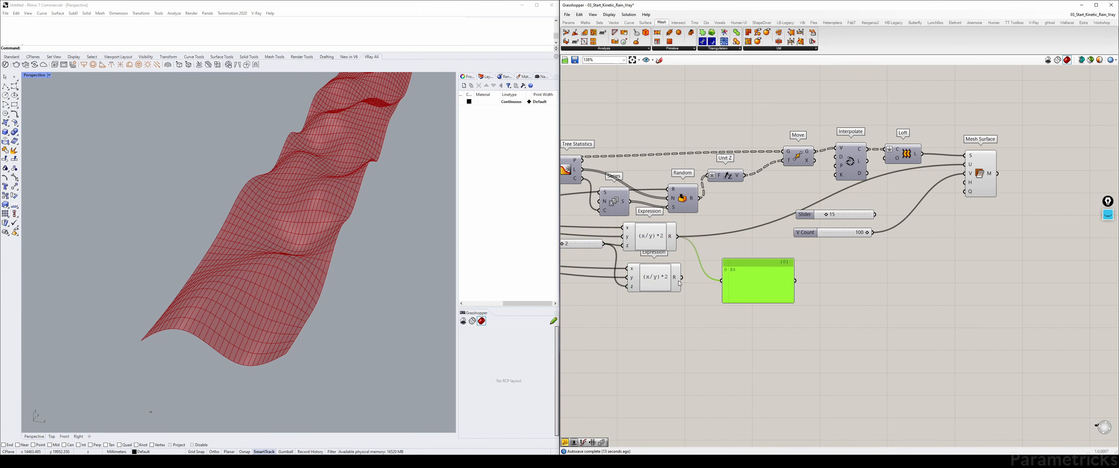
pyautogui.click(850, 215)
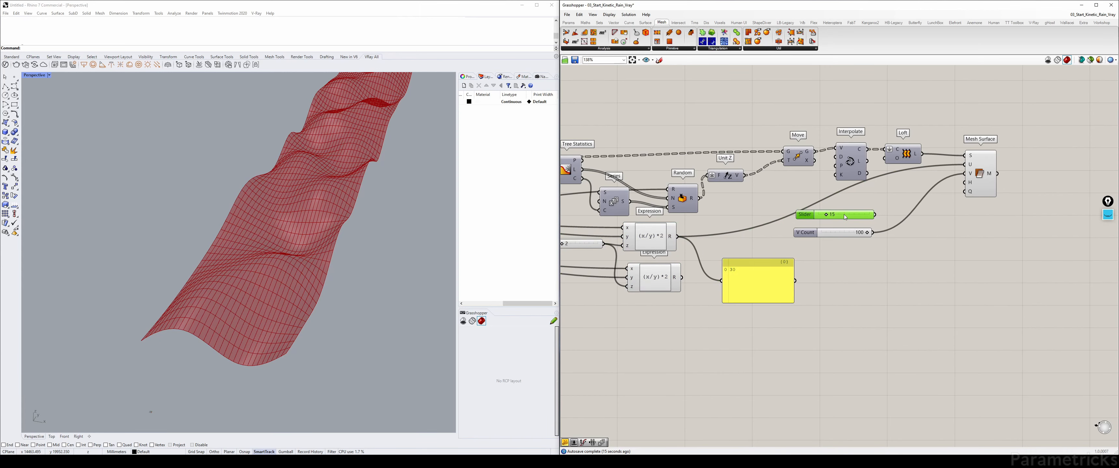
pyautogui.press('Delete')
# Step: Wire the result of the total-length Multiplication into the lower Expression's x input
pyautogui.moveTo(973, 176)
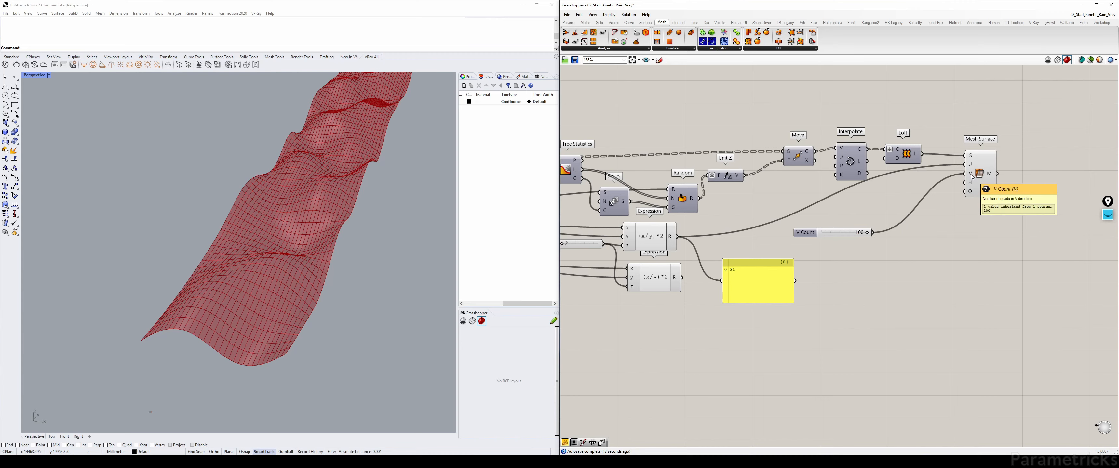
pyautogui.moveTo(756, 285); pyautogui.dragTo(833, 258, button='right')
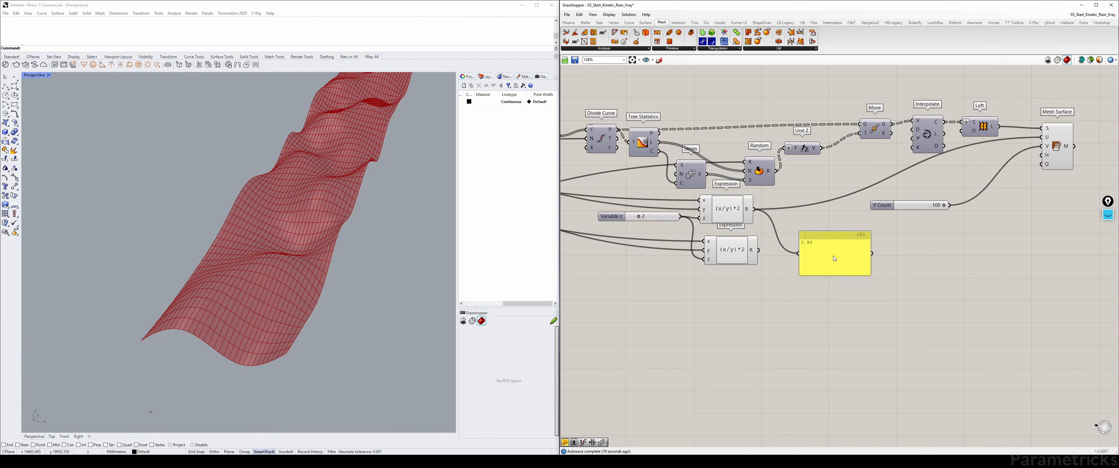
pyautogui.moveTo(717, 255); pyautogui.dragTo(850, 225, button='right')
pyautogui.scroll(-2, 776, 232)
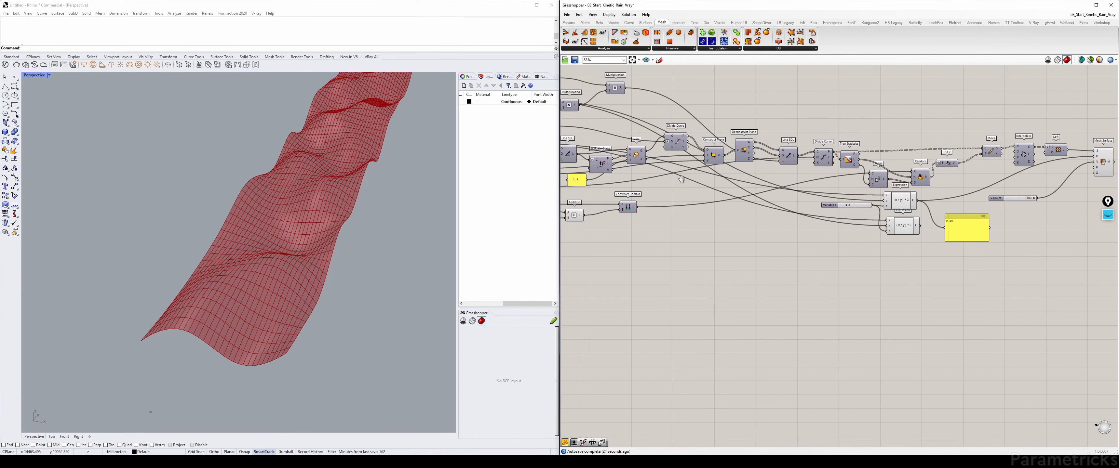
pyautogui.moveTo(582, 167); pyautogui.dragTo(742, 184, button='right')
pyautogui.scroll(1, 694, 169)
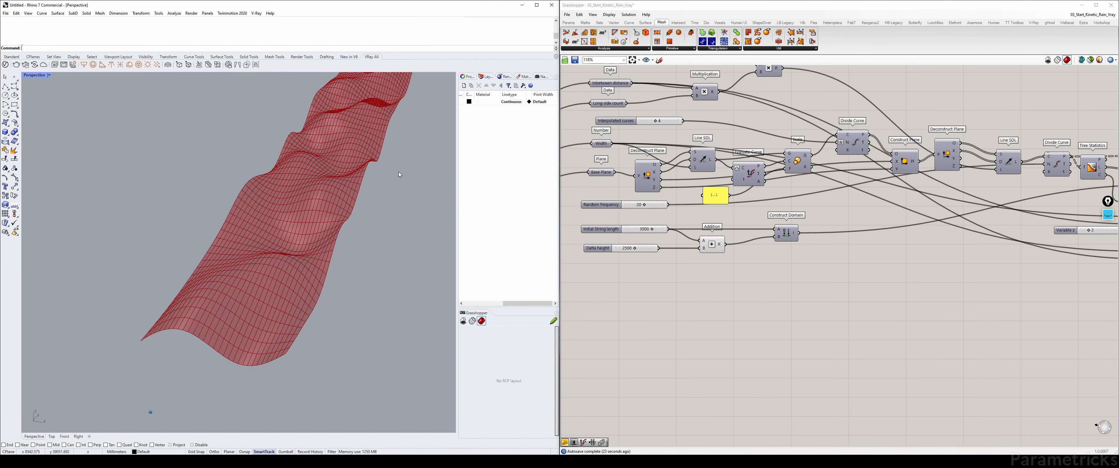
pyautogui.moveTo(399, 171); pyautogui.dragTo(286, 319, button='right')
pyautogui.moveTo(775, 75); pyautogui.dragTo(748, 137, button='right')
pyautogui.moveTo(748, 137); pyautogui.dragTo(753, 142)
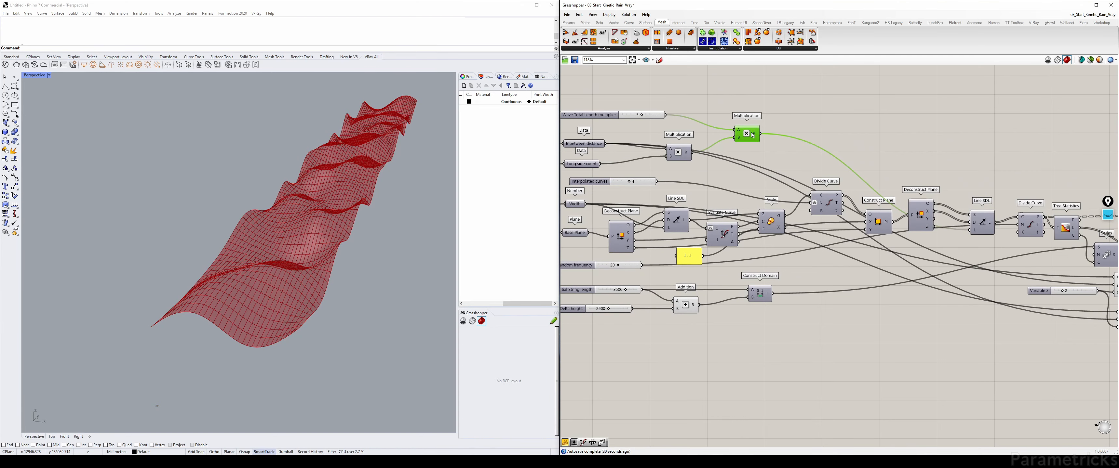
pyautogui.moveTo(759, 134); pyautogui.dragTo(639, 110, button='right')
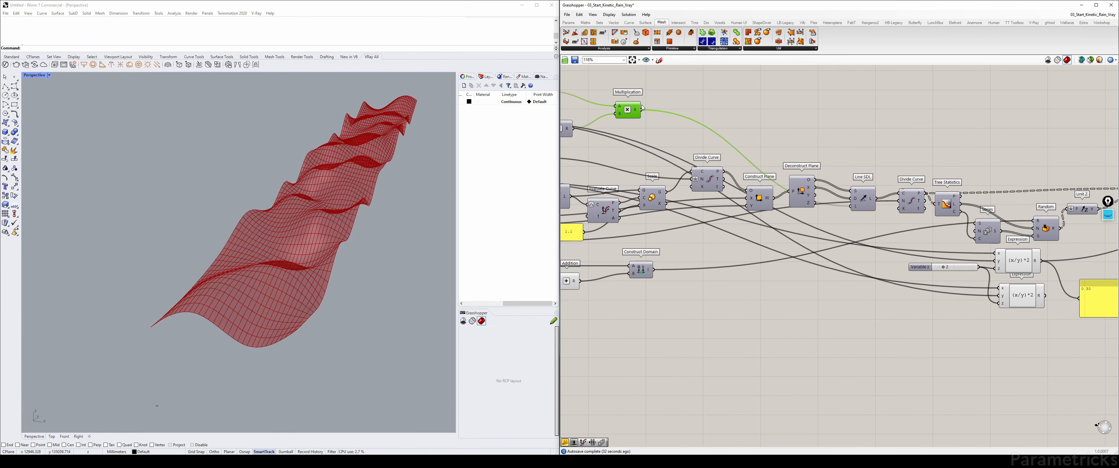
pyautogui.moveTo(657, 113); pyautogui.dragTo(998, 288)
# Step: Wire the lower Expression's result into the panel and into Mesh Surface's V input in place of the V Count slider
pyautogui.moveTo(1065, 297); pyautogui.dragTo(906, 269, button='right')
pyautogui.moveTo(888, 268); pyautogui.dragTo(920, 269)
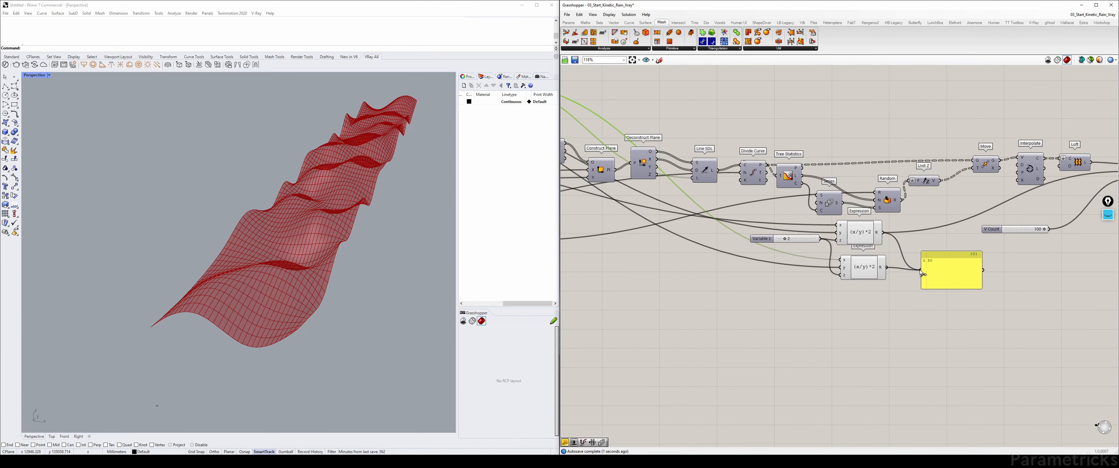
pyautogui.scroll(3, 927, 263)
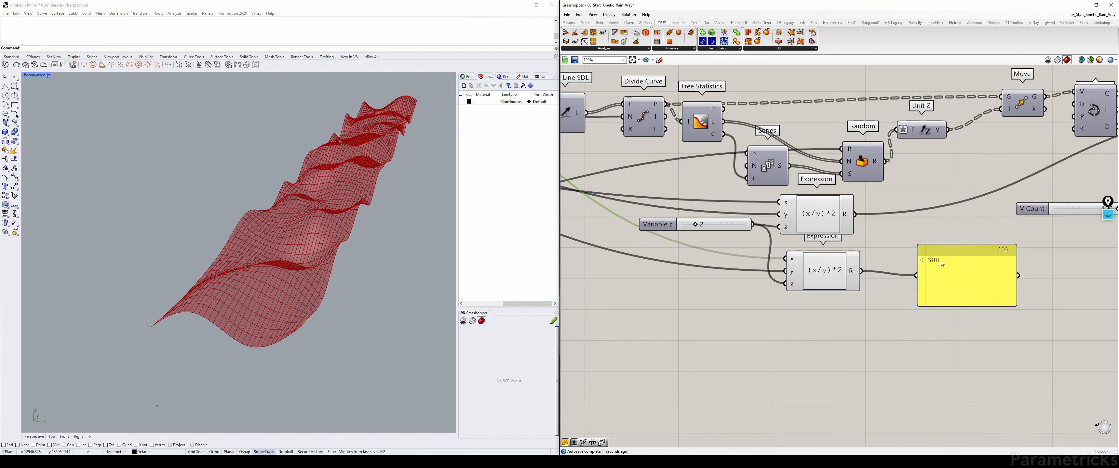
pyautogui.scroll(-4, 923, 259)
pyautogui.moveTo(910, 258); pyautogui.dragTo(726, 256, button='right')
pyautogui.moveTo(702, 260); pyautogui.dragTo(909, 186)
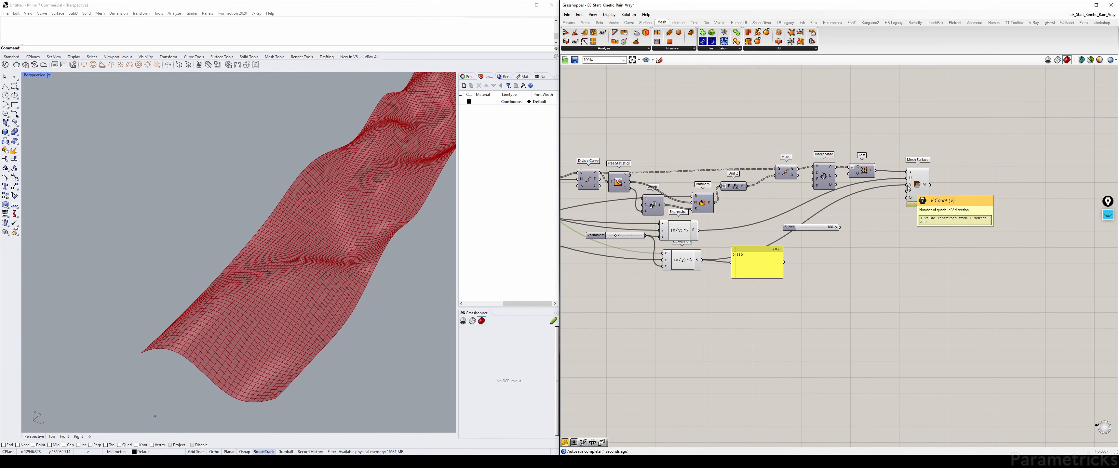
# Step: Test the Variable z slider at 1 and 0 to check its effect on the expression result
pyautogui.scroll(3, 775, 224)
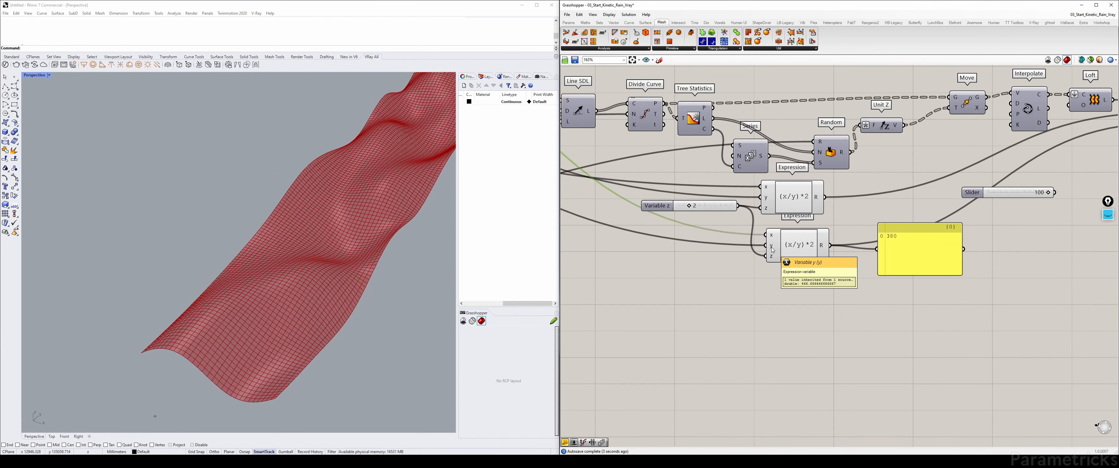
pyautogui.moveTo(941, 236); pyautogui.dragTo(845, 230, button='right')
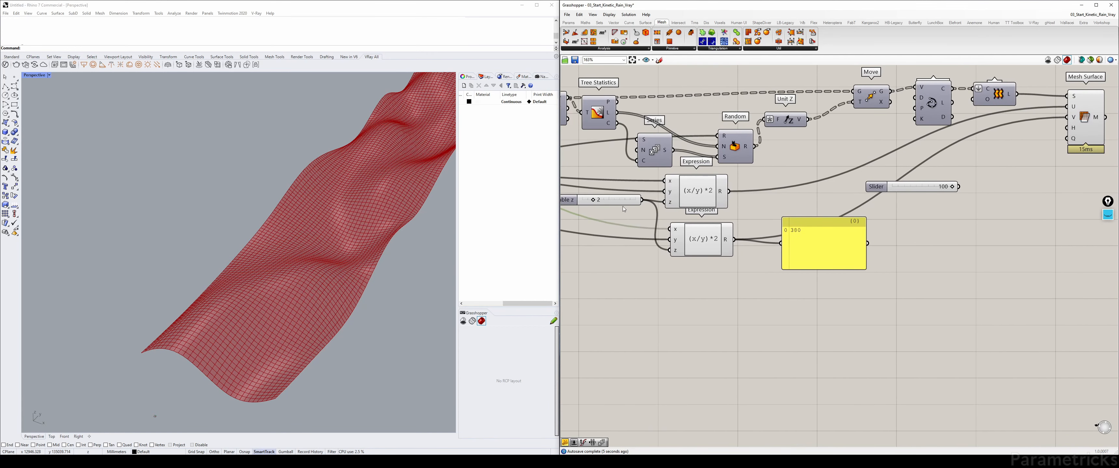
pyautogui.moveTo(594, 201); pyautogui.dragTo(574, 204)
pyautogui.scroll(2, 588, 199)
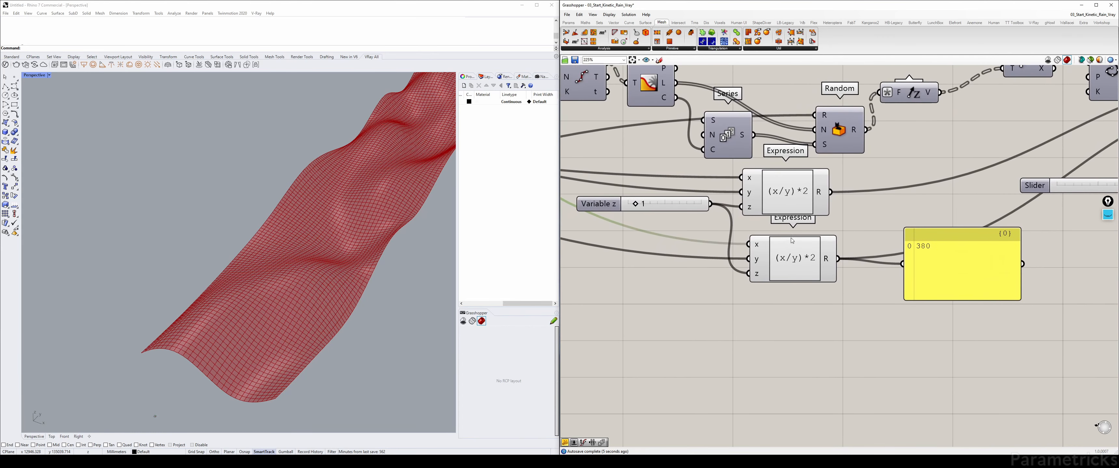
pyautogui.moveTo(680, 204); pyautogui.dragTo(621, 217)
pyautogui.click(789, 195)
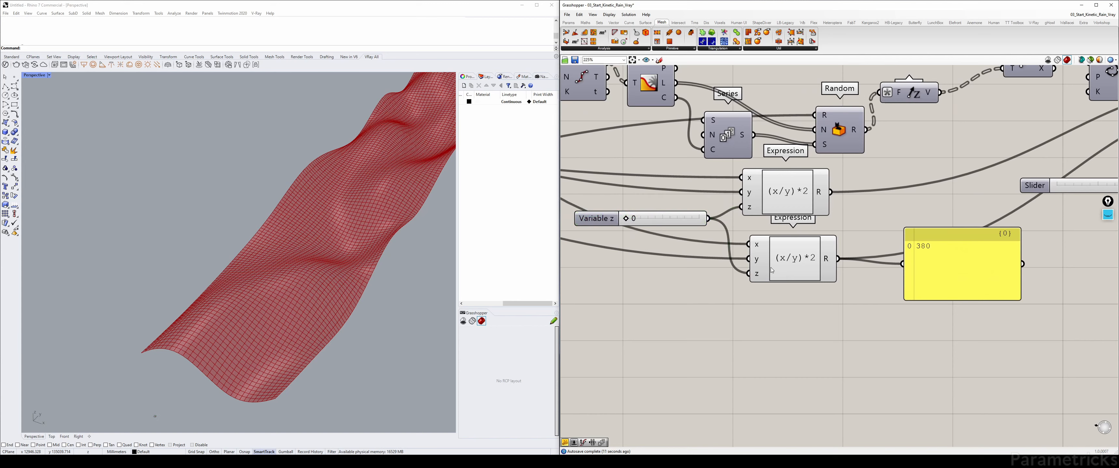
# Step: Change the formula in both Expression components to (x/y)*z
pyautogui.doubleClick(793, 195)
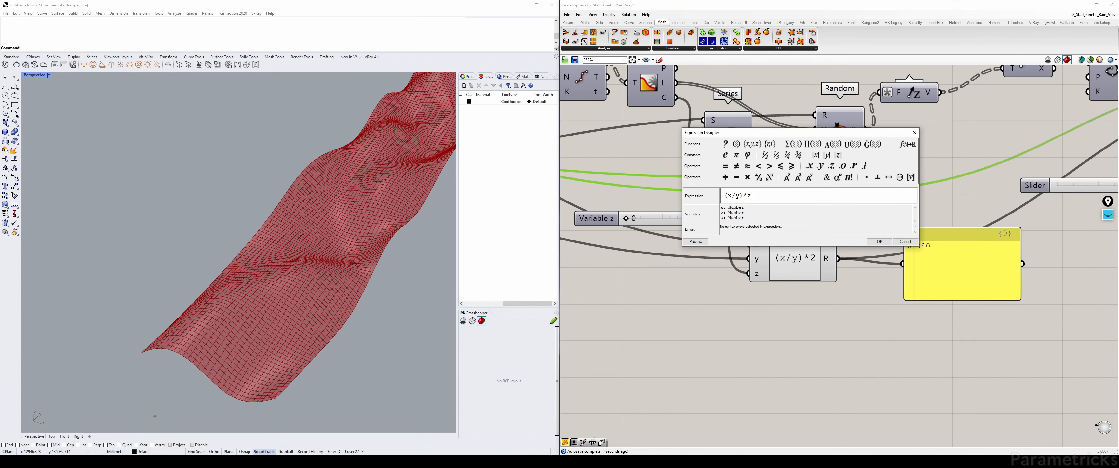
pyautogui.click(879, 241)
pyautogui.doubleClick(795, 261)
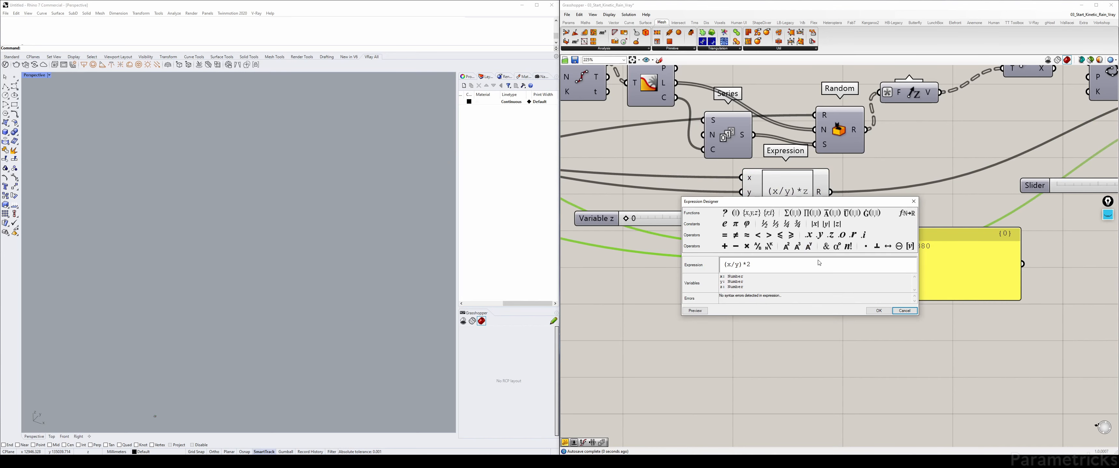
pyautogui.click(806, 264)
pyautogui.press('BackSpace')
pyautogui.write('z')
pyautogui.click(877, 310)
# Step: Set the Variable z slider's minimum to 1
pyautogui.doubleClick(612, 220)
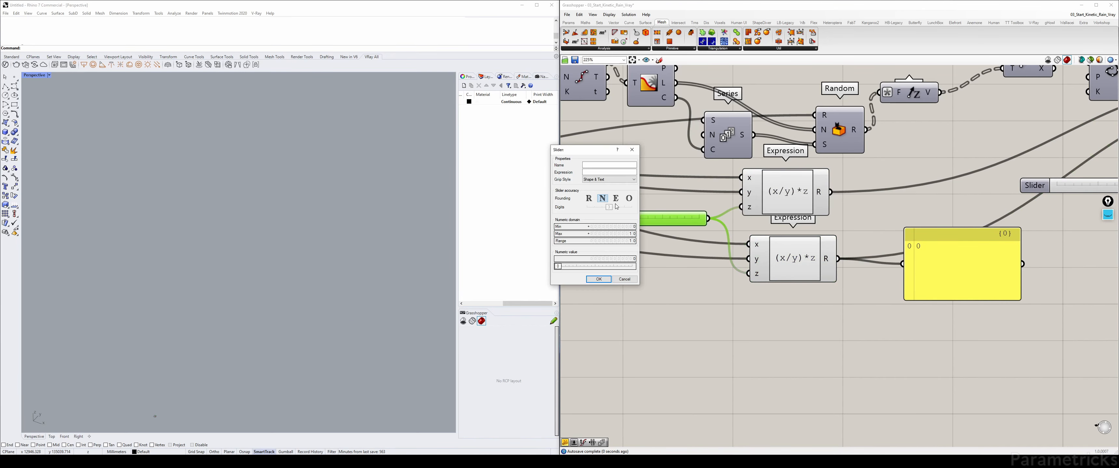
pyautogui.doubleClick(604, 227)
pyautogui.write('1')
pyautogui.press('Return')
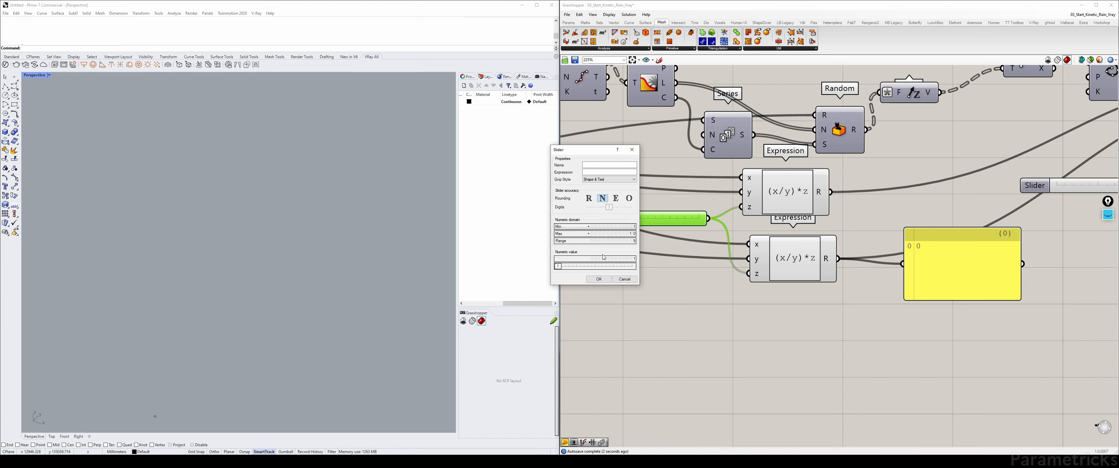
pyautogui.press('Return')
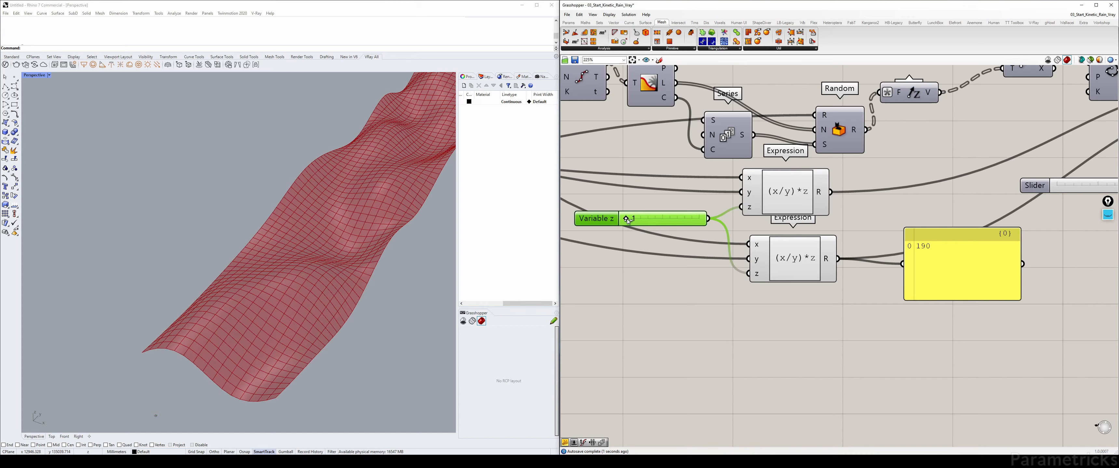
# Step: Limit the Variable z slider to a maximum of 5, compare mesh densities at 1 and 2, and leave it at 2
pyautogui.moveTo(628, 221); pyautogui.dragTo(636, 221)
pyautogui.doubleClick(596, 220)
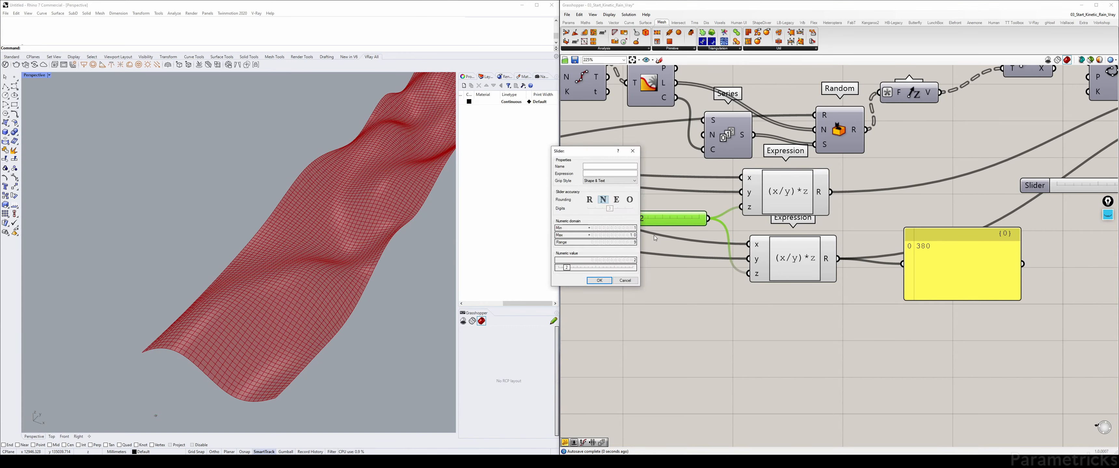
pyautogui.doubleClick(609, 234)
pyautogui.write('5')
pyautogui.press('Return')
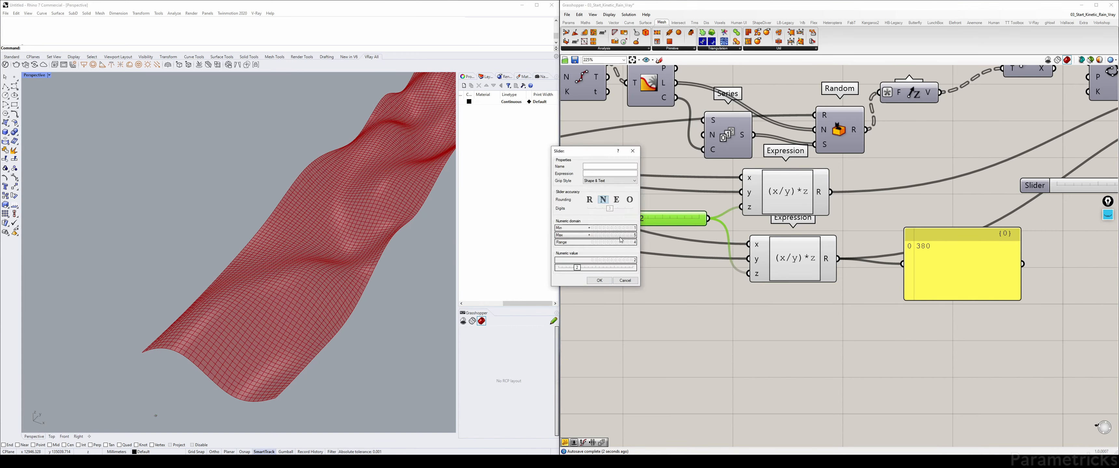
pyautogui.click(601, 282)
pyautogui.moveTo(642, 219)
pyautogui.mouseDown()
pyautogui.moveTo(728, 216)
pyautogui.moveTo(621, 225)
pyautogui.mouseUp()
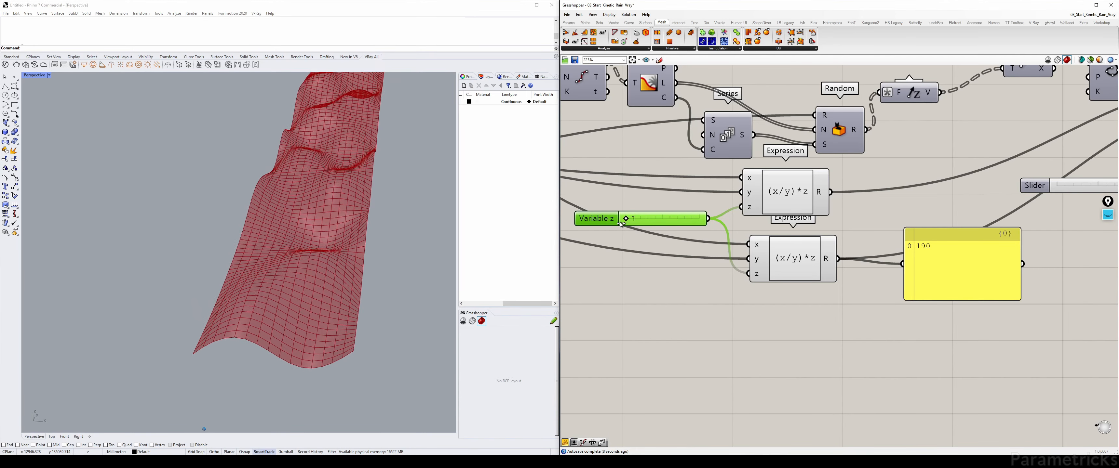
pyautogui.moveTo(633, 220); pyautogui.dragTo(651, 220)
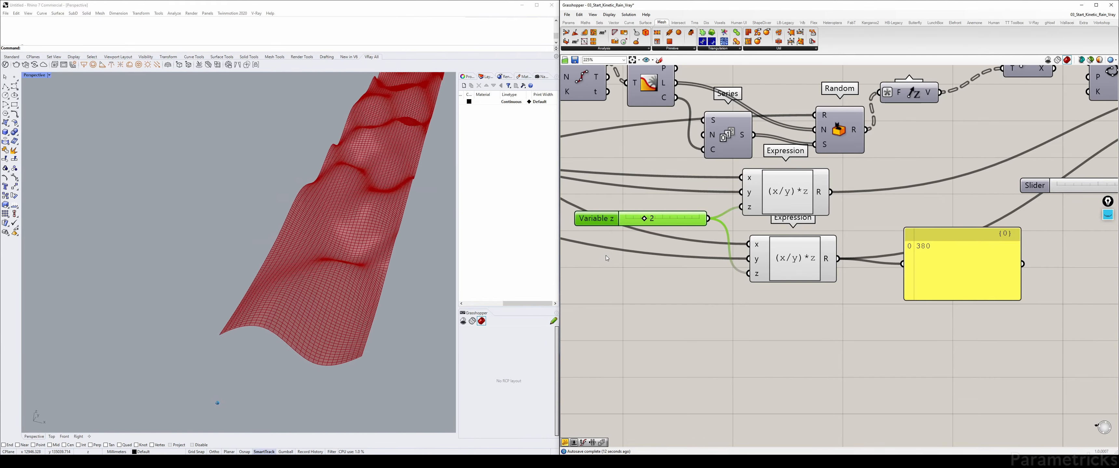
# Step: Align the lower Expression beneath the upper one and delete the panel and the disconnected V count slider
pyautogui.scroll(-3, 607, 258)
pyautogui.moveTo(618, 225); pyautogui.dragTo(602, 225, button='right')
pyautogui.moveTo(624, 249); pyautogui.dragTo(620, 253)
pyautogui.moveTo(740, 259); pyautogui.dragTo(836, 279)
pyautogui.press('Delete')
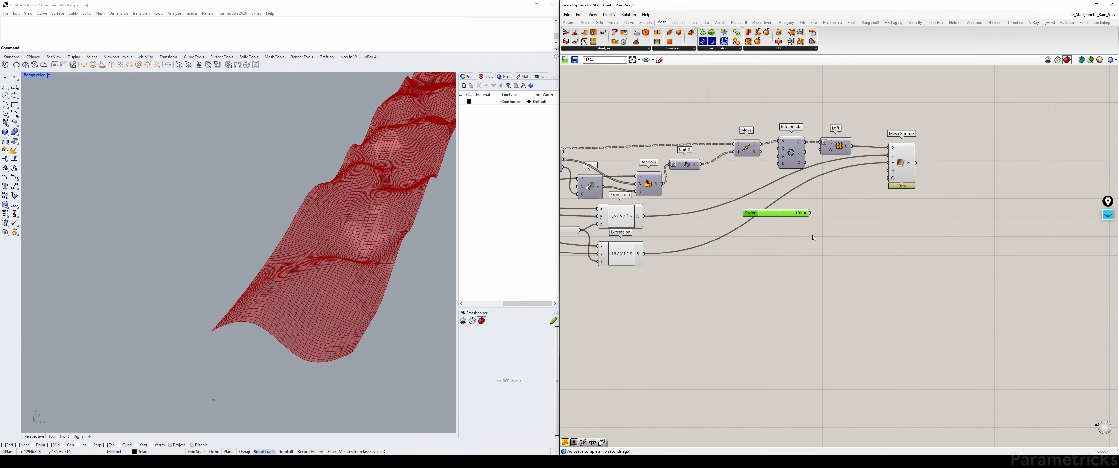
pyautogui.press('Delete')
# Step: Raise the Wave Total Length multiplier slider to 10
pyautogui.scroll(-3, 826, 213)
pyautogui.moveTo(670, 196); pyautogui.dragTo(852, 176, button='right')
pyautogui.scroll(2, 648, 111)
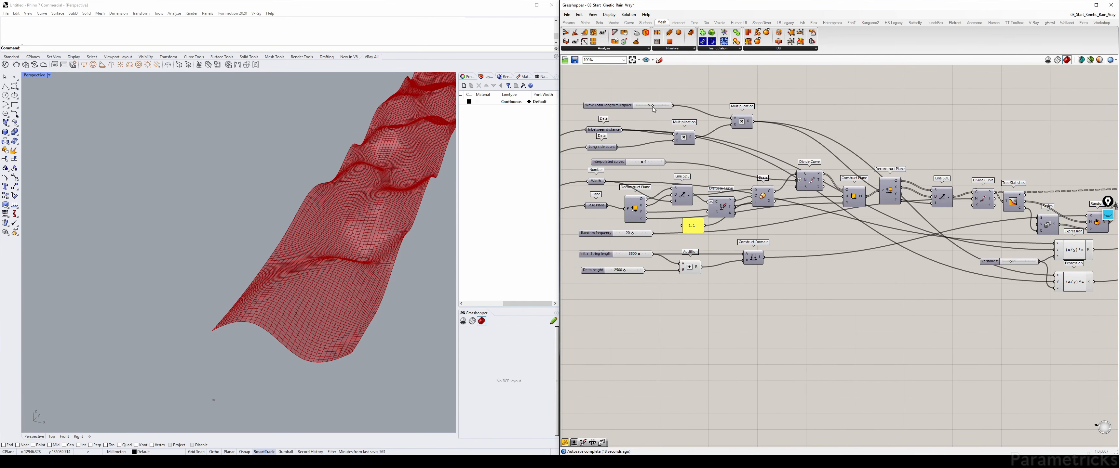
pyautogui.moveTo(652, 106)
pyautogui.mouseDown()
pyautogui.moveTo(671, 105)
pyautogui.moveTo(659, 106)
pyautogui.mouseUp()
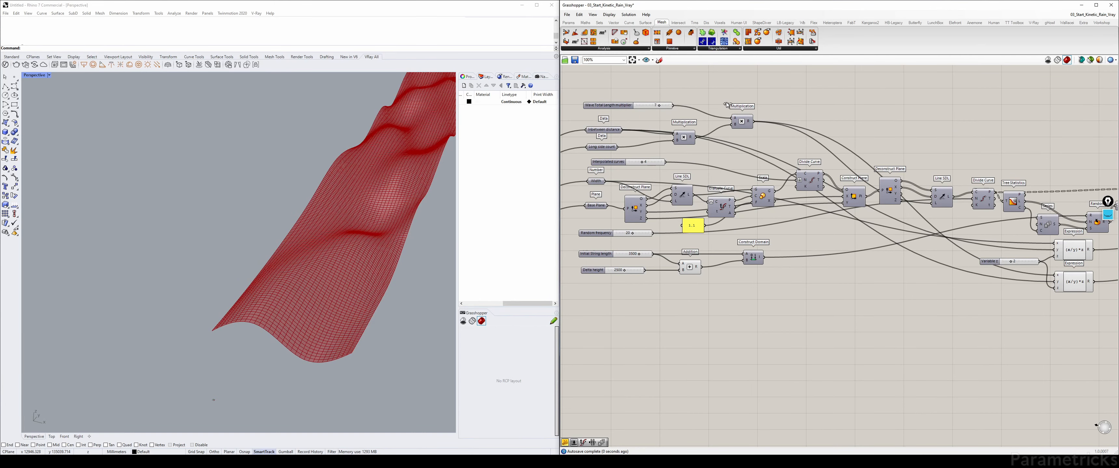
pyautogui.moveTo(726, 104); pyautogui.dragTo(769, 99)
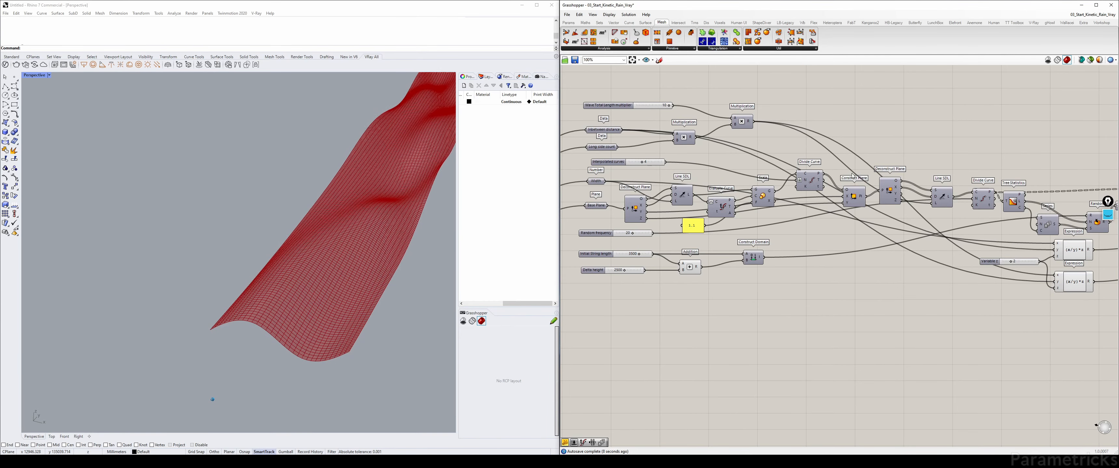
# Step: Add a Mesh parameter after Mesh Surface and wire the M output into it
pyautogui.moveTo(1098, 191); pyautogui.dragTo(713, 172, button='right')
pyautogui.moveTo(950, 171); pyautogui.dragTo(707, 165, button='right')
pyautogui.doubleClick(765, 171)
pyautogui.write('bas')
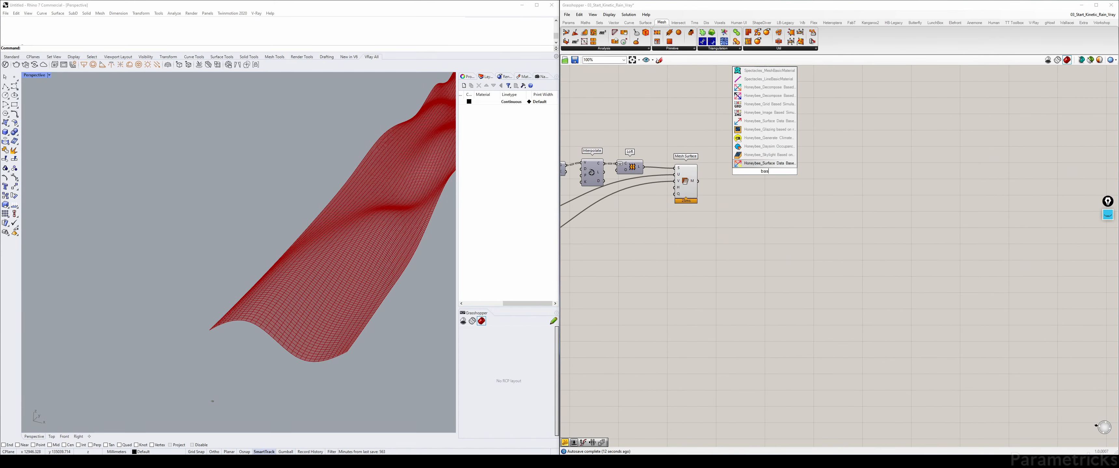
pyautogui.press('BackSpace')
pyautogui.press('BackSpace')
pyautogui.press('BackSpace')
pyautogui.write('mesh')
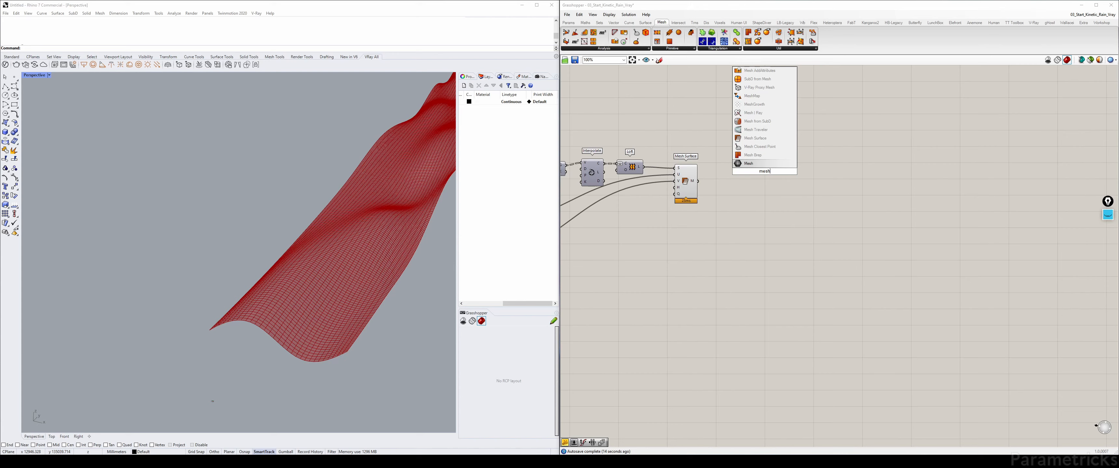
pyautogui.press('Return')
pyautogui.scroll(3, 763, 173)
pyautogui.moveTo(774, 174); pyautogui.dragTo(683, 186)
# Step: Rename the Mesh parameter to Base Mesh and place it slightly farther from Mesh Surface
pyautogui.rightClick(696, 187)
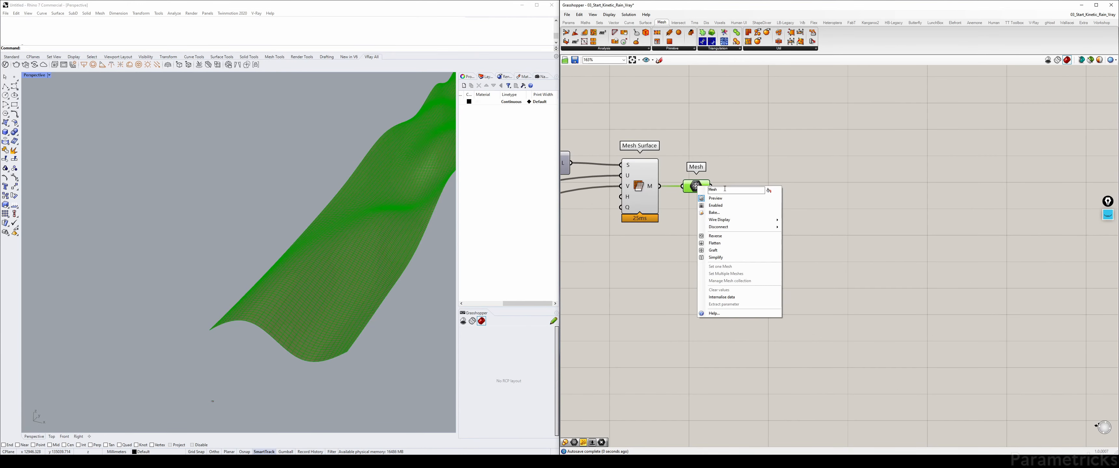
pyautogui.click(769, 191)
pyautogui.write('Base M')
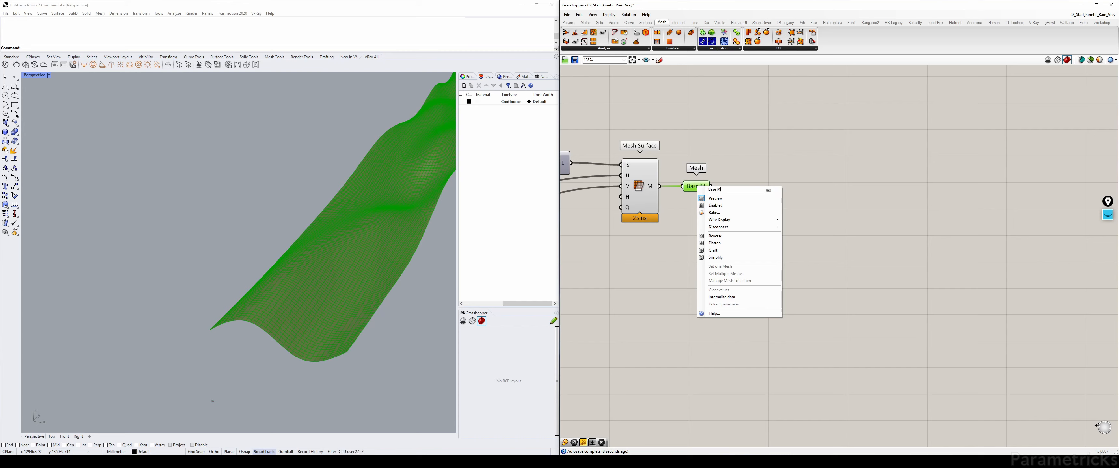
pyautogui.write('esh')
pyautogui.press('Return')
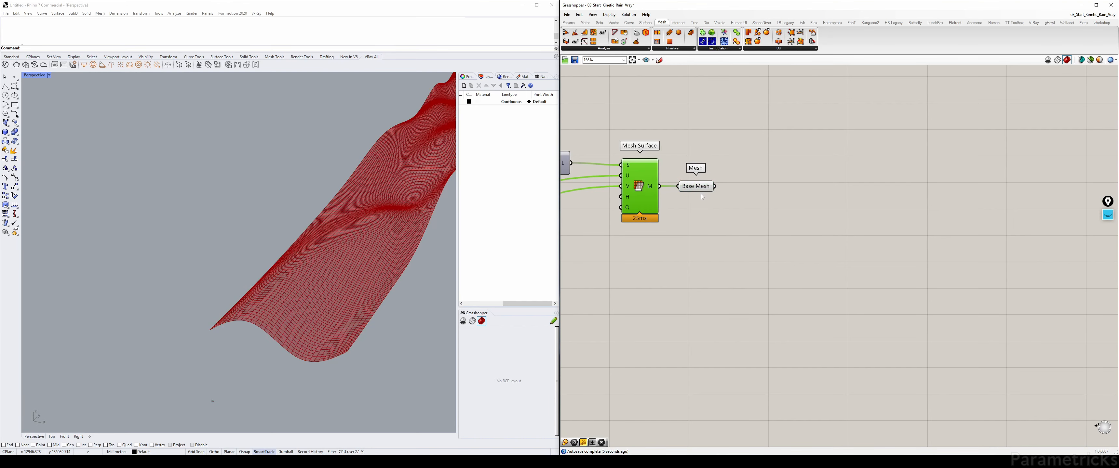
pyautogui.click(706, 186)
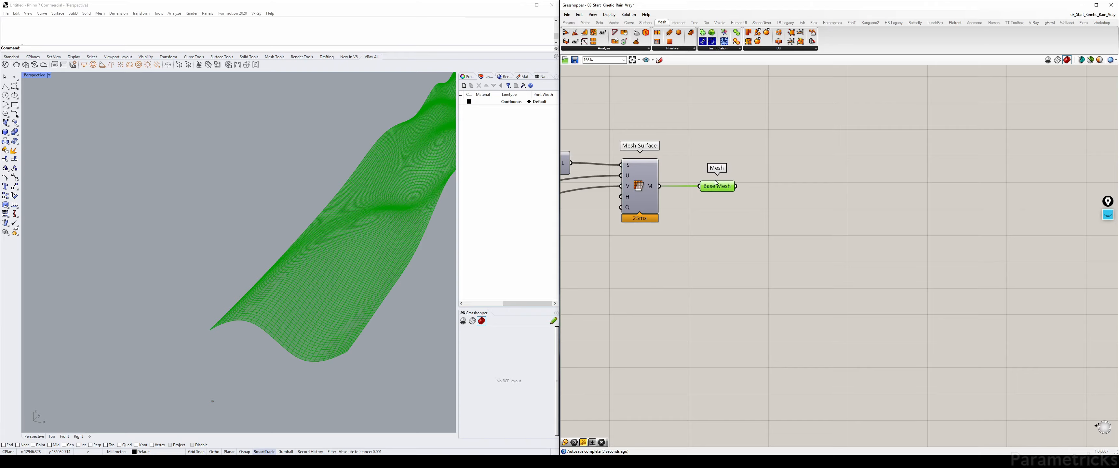
pyautogui.click(775, 160)
# Step: Search the components for "mesh wire" beside the Base Mesh parameter
pyautogui.moveTo(775, 160); pyautogui.dragTo(591, 192, button='right')
pyautogui.keyDown('shift'); pyautogui.moveTo(422, 216); pyautogui.dragTo(334, 263, button='right'); pyautogui.keyUp('shift')
pyautogui.doubleClick(738, 153)
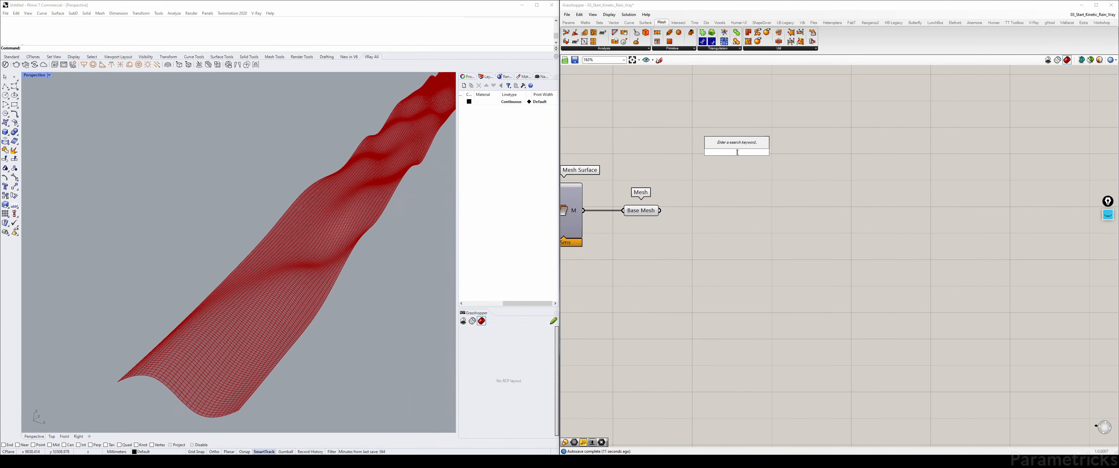
pyautogui.write('wire')
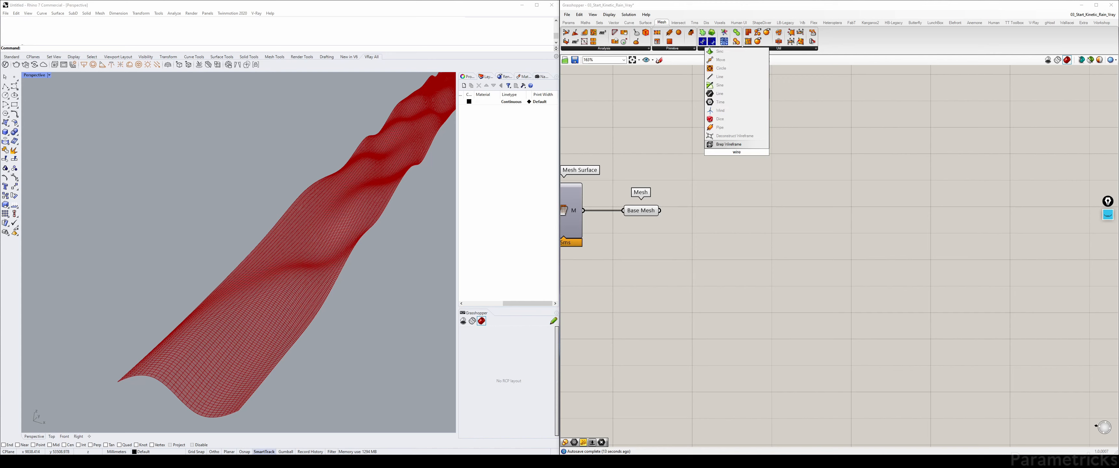
pyautogui.press('Home')
pyautogui.write('mesh')
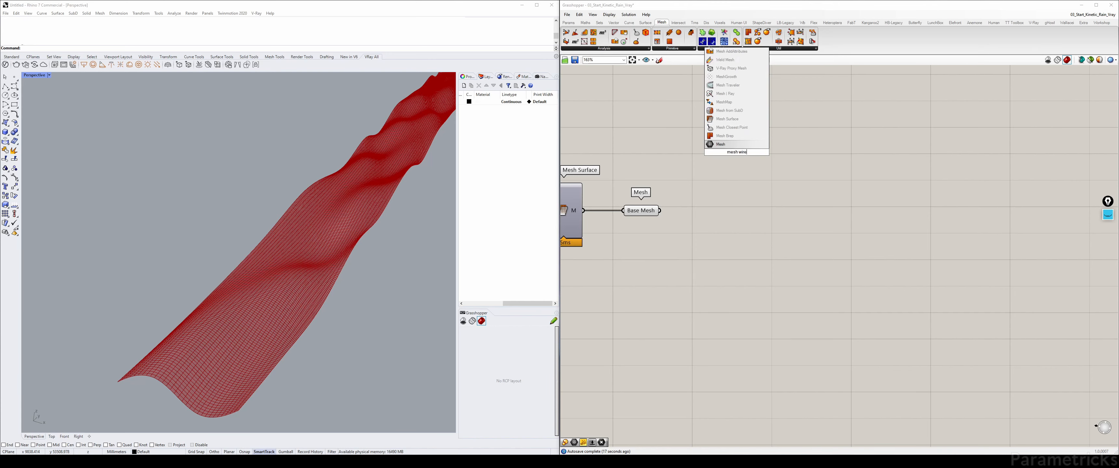
pyautogui.press('Up')
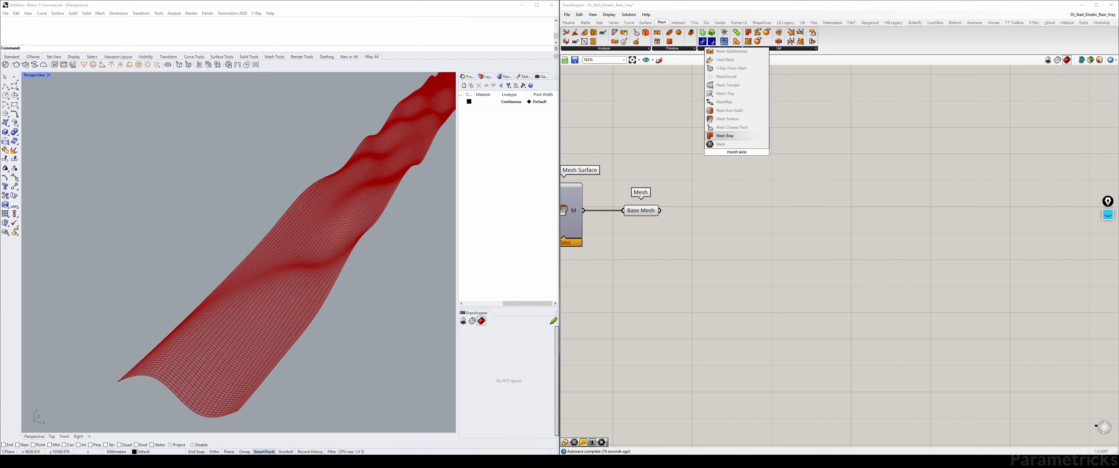
pyautogui.press('Up')
pyautogui.press('Down')
# Step: Find the Mesh Edges component with the search "mesh edge", add it and wire Base Mesh into its M input
pyautogui.press('BackSpace')
pyautogui.press('BackSpace')
pyautogui.press('BackSpace')
pyautogui.press('BackSpace')
pyautogui.write('edge')
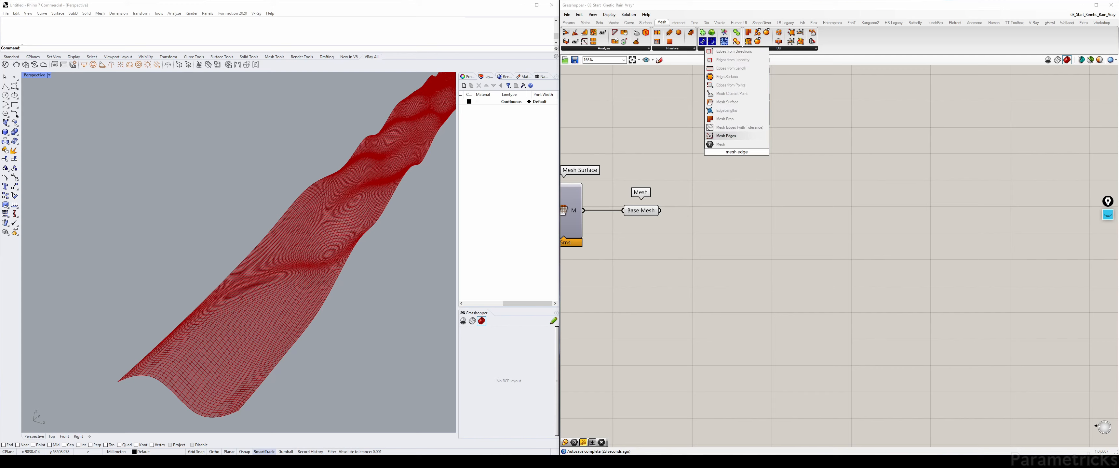
pyautogui.press('Return')
pyautogui.moveTo(660, 211); pyautogui.dragTo(716, 153)
# Step: Add a Custom Preview component and place it beside Mesh Edges
pyautogui.doubleClick(782, 212)
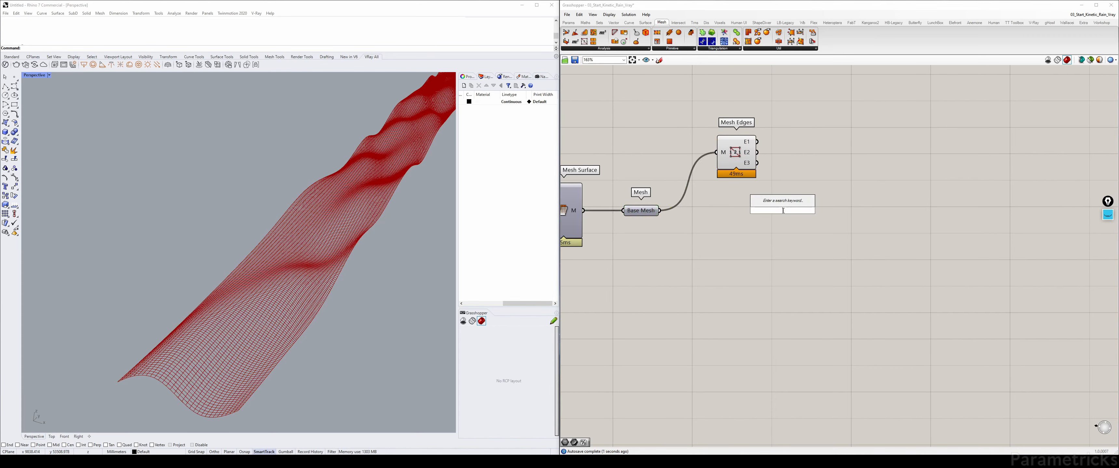
pyautogui.write('custom')
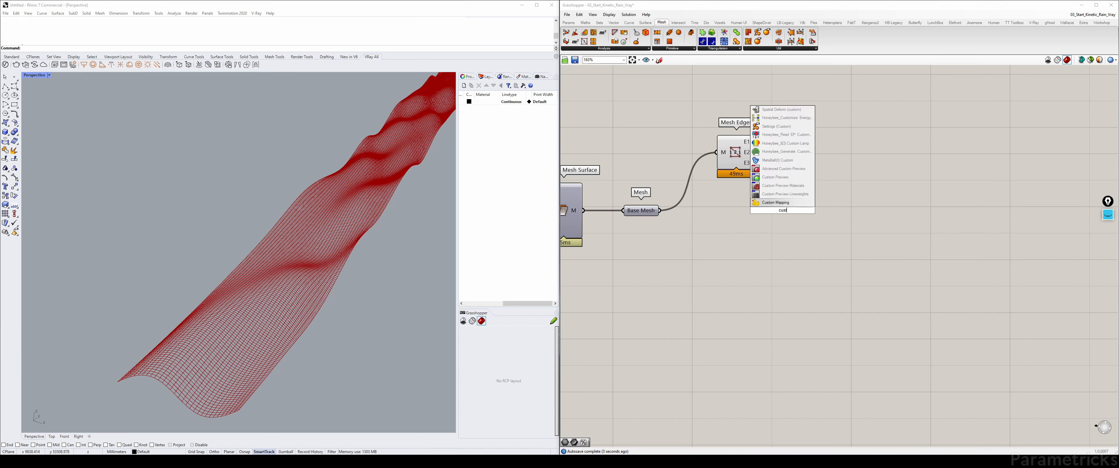
pyautogui.press('Up')
pyautogui.press('Up')
pyautogui.press('Up')
pyautogui.press('Return')
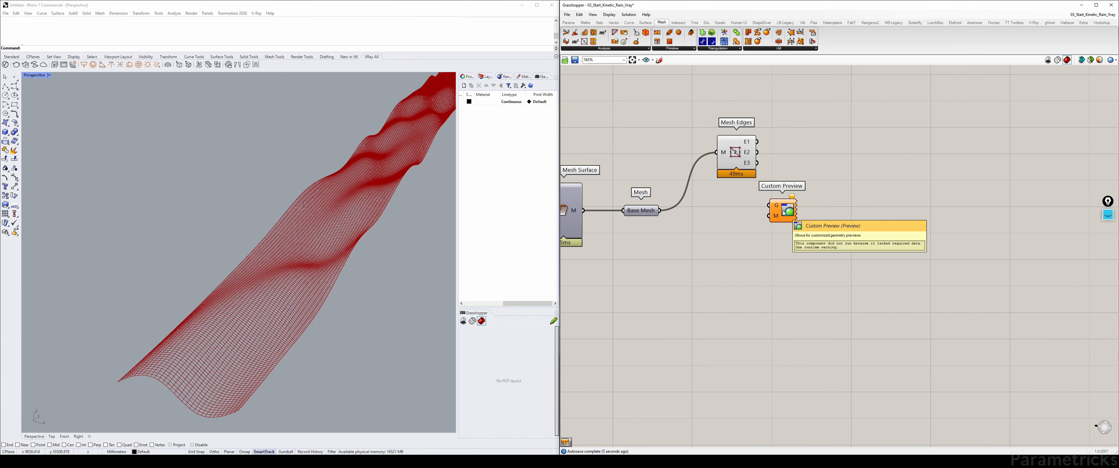
pyautogui.moveTo(782, 213); pyautogui.dragTo(794, 143)
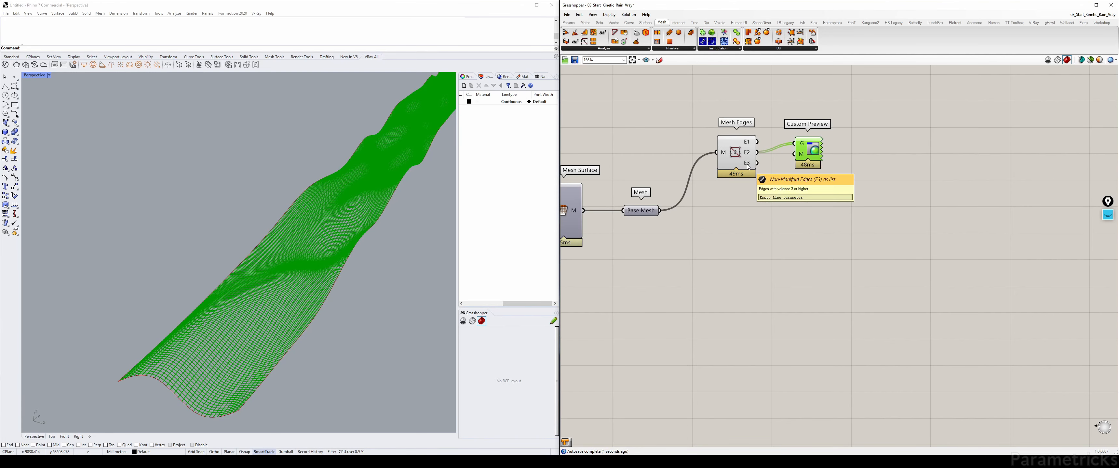
# Step: Feed both the E1 and E2 edges into Custom Preview's G input, with the Mesh Edges preview turned off
pyautogui.click(748, 166)
pyautogui.moveTo(781, 145); pyautogui.dragTo(682, 165, button='right')
pyautogui.moveTo(660, 163); pyautogui.dragTo(710, 162)
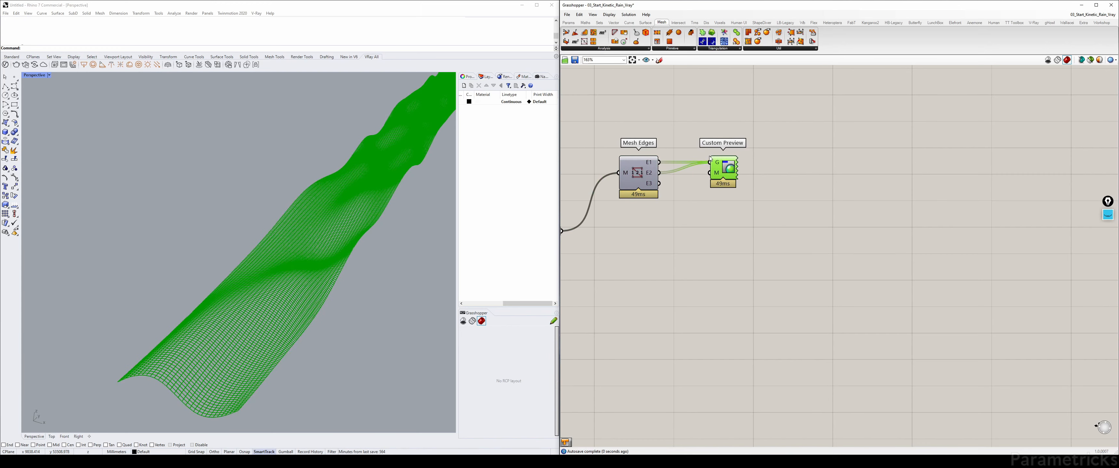
# Step: Add a Colour Swatch and connect it to the M input of Custom Preview
pyautogui.doubleClick(695, 117)
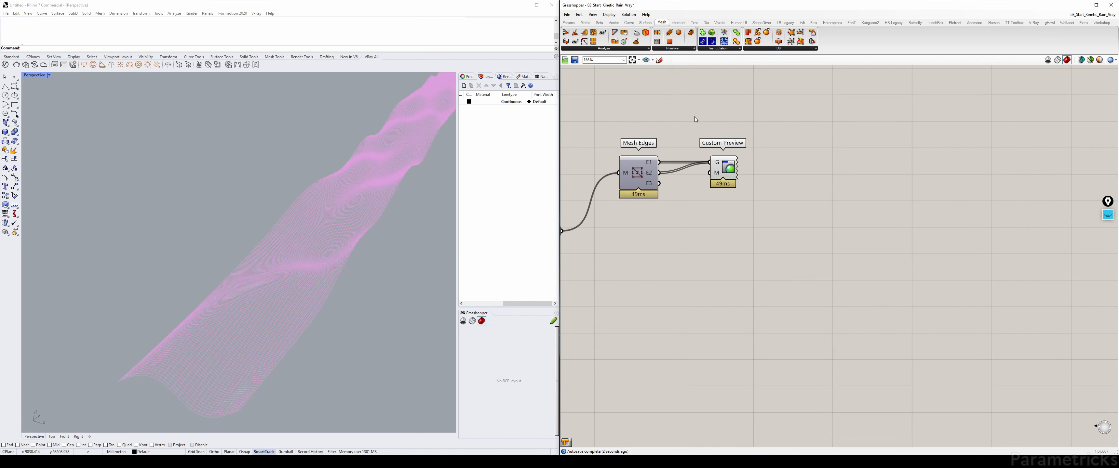
pyautogui.write('swa')
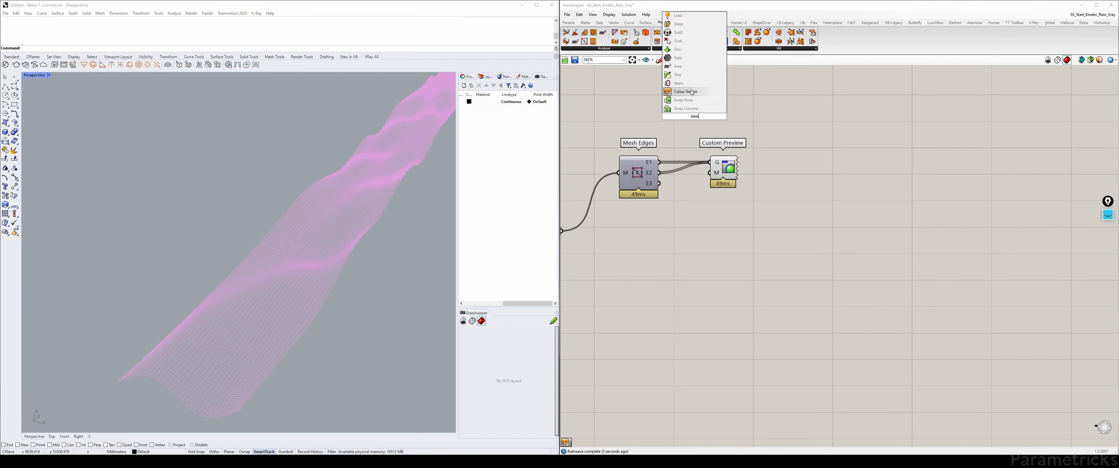
pyautogui.click(705, 100)
pyautogui.moveTo(720, 116); pyautogui.dragTo(709, 172)
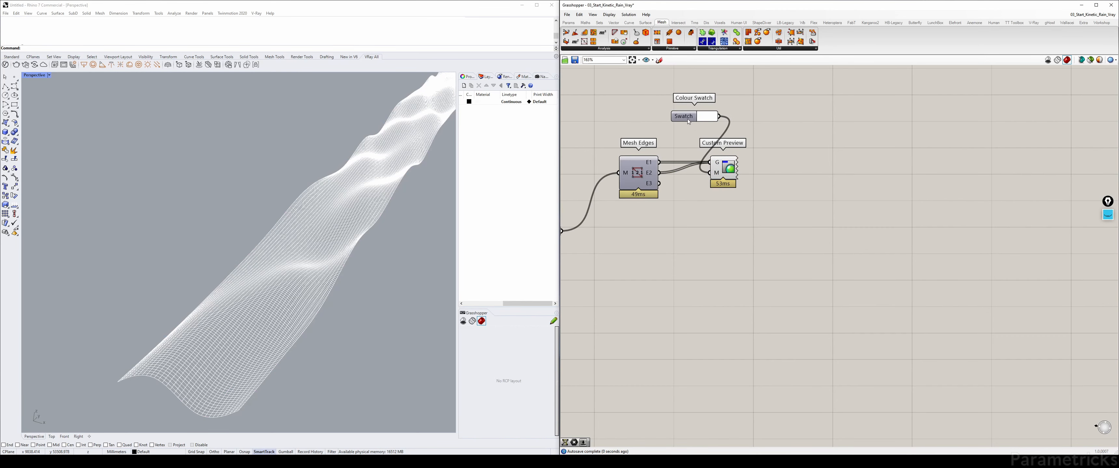
# Step: Move the Colour Swatch above Mesh Edges and set its colour to a pale light blue
pyautogui.moveTo(689, 119); pyautogui.dragTo(628, 126)
pyautogui.click(646, 124)
pyautogui.moveTo(666, 195); pyautogui.dragTo(690, 143)
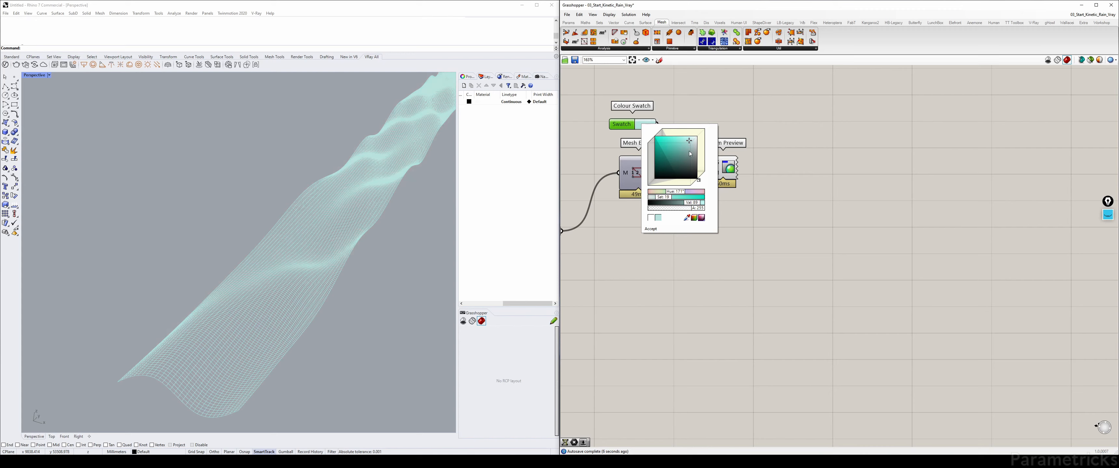
pyautogui.moveTo(680, 187); pyautogui.dragTo(680, 194)
pyautogui.click(760, 199)
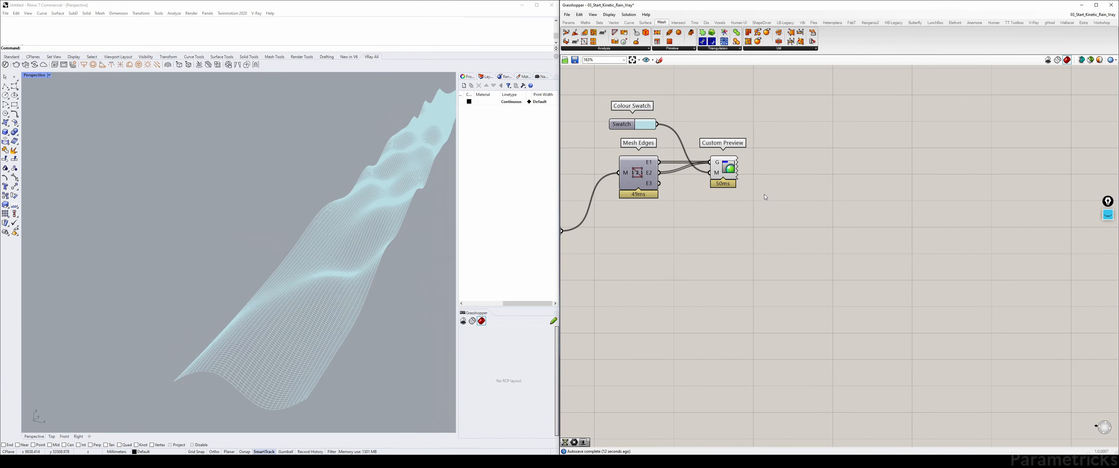
# Step: Set the wire display of the Inbetween distance and Long side count parameters to Hidden
pyautogui.scroll(-4, 803, 166)
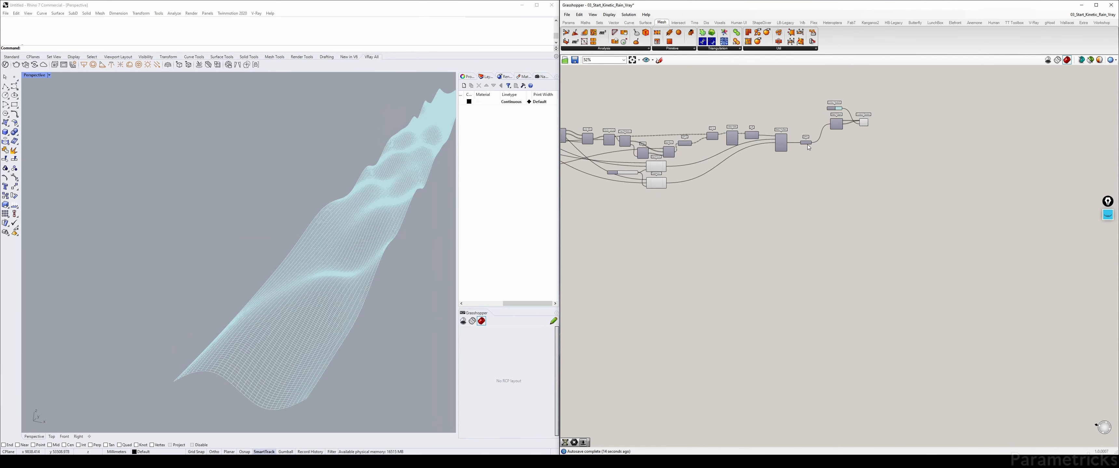
pyautogui.scroll(-6, 808, 144)
pyautogui.scroll(6, 805, 145)
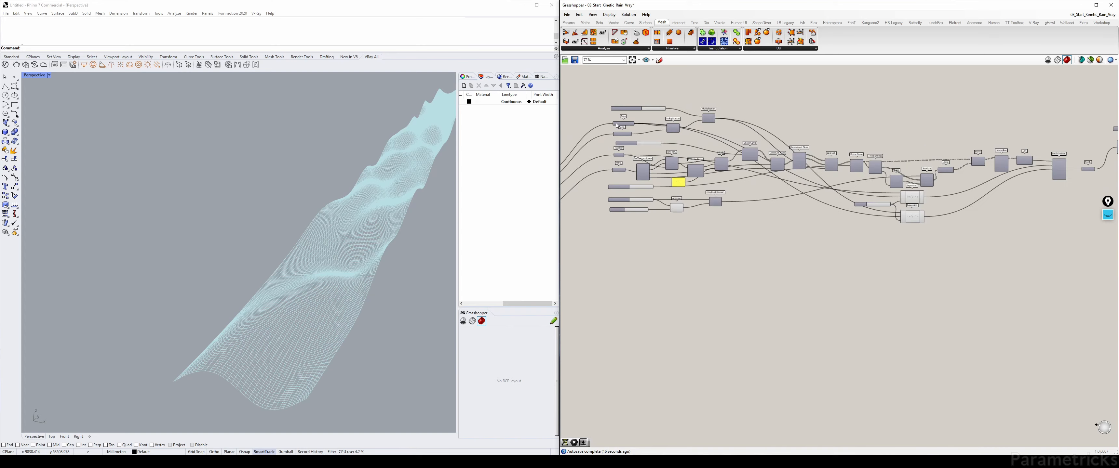
pyautogui.rightClick(628, 124)
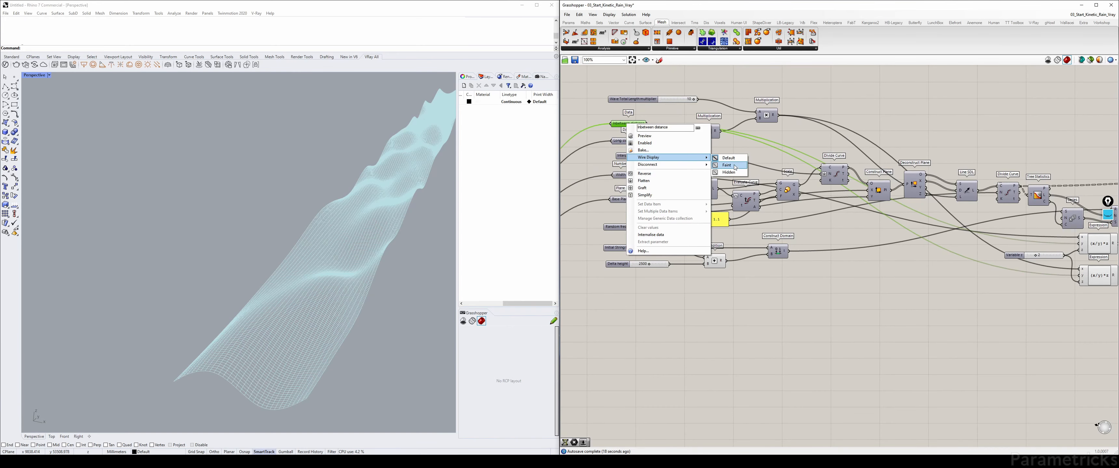
pyautogui.click(729, 175)
pyautogui.click(625, 141)
pyautogui.rightClick(625, 144)
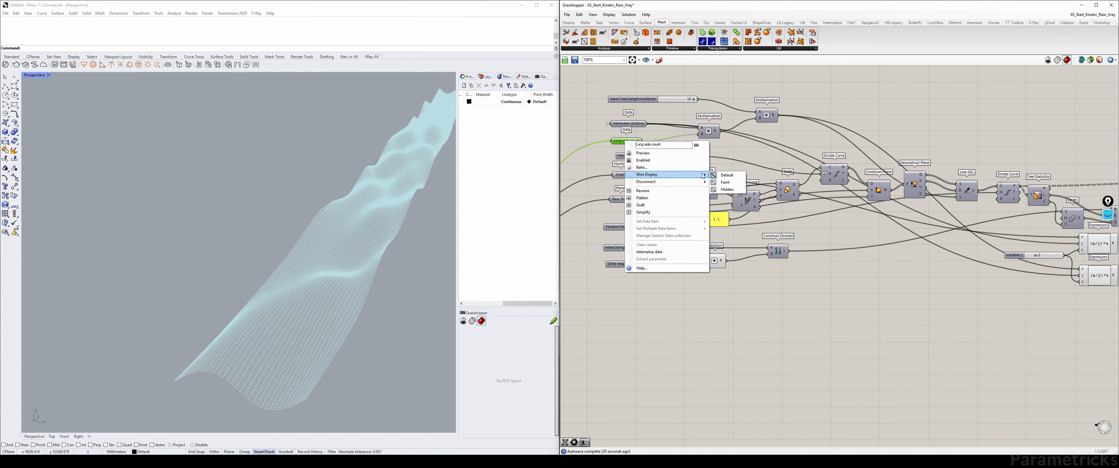
pyautogui.press('Escape')
# Step: Set the wire display of the Width and Base Plane parameters to Hidden and check the input components' connections
pyautogui.rightClick(620, 175)
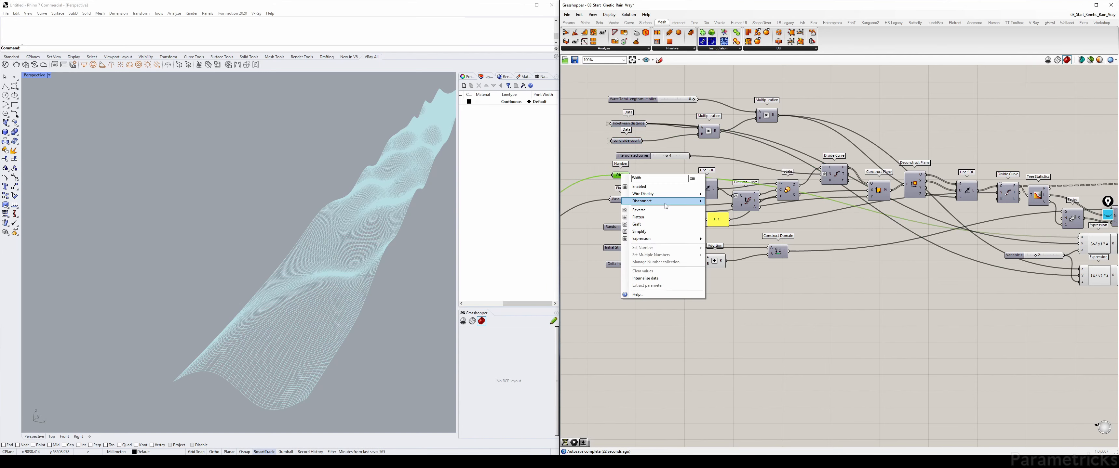
pyautogui.click(620, 201)
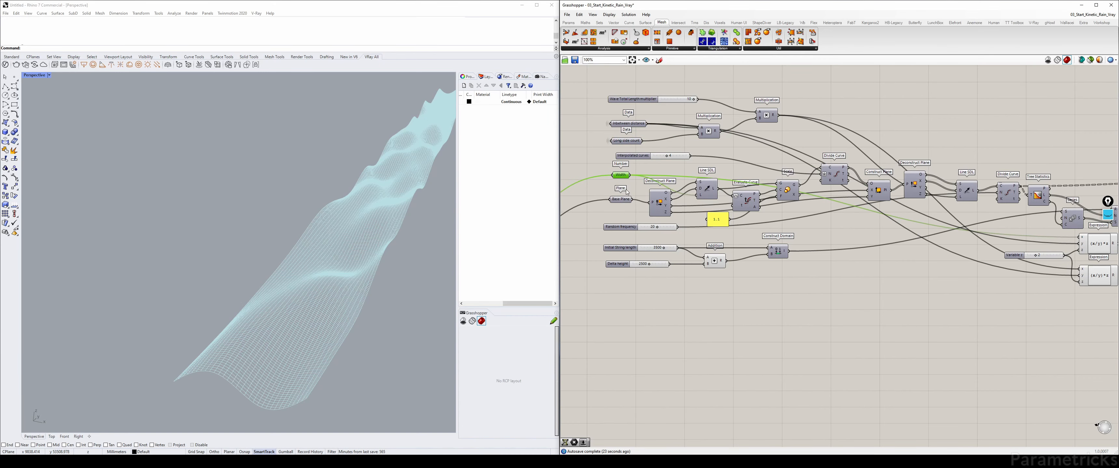
pyautogui.click(620, 200)
pyautogui.rightClick(621, 200)
pyautogui.moveTo(672, 233)
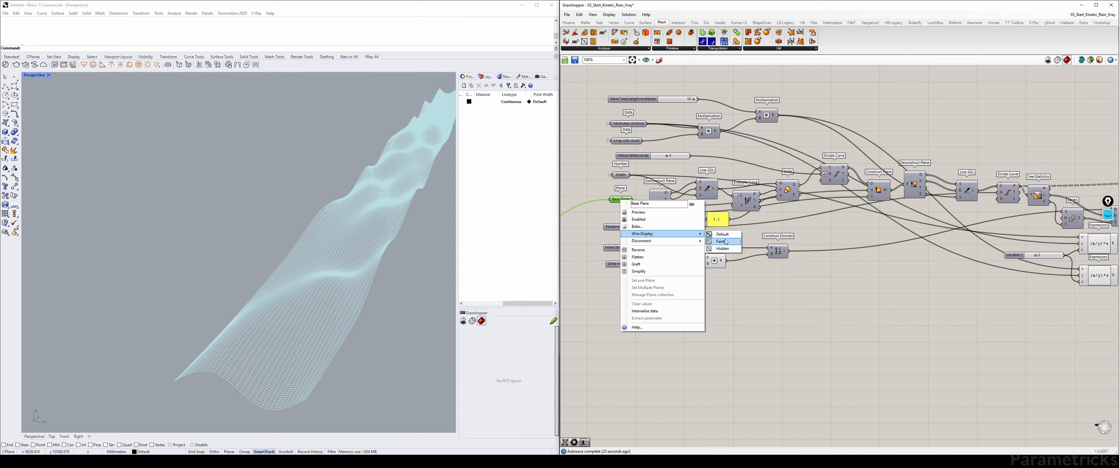
pyautogui.click(724, 250)
pyautogui.moveTo(588, 283); pyautogui.dragTo(648, 97)
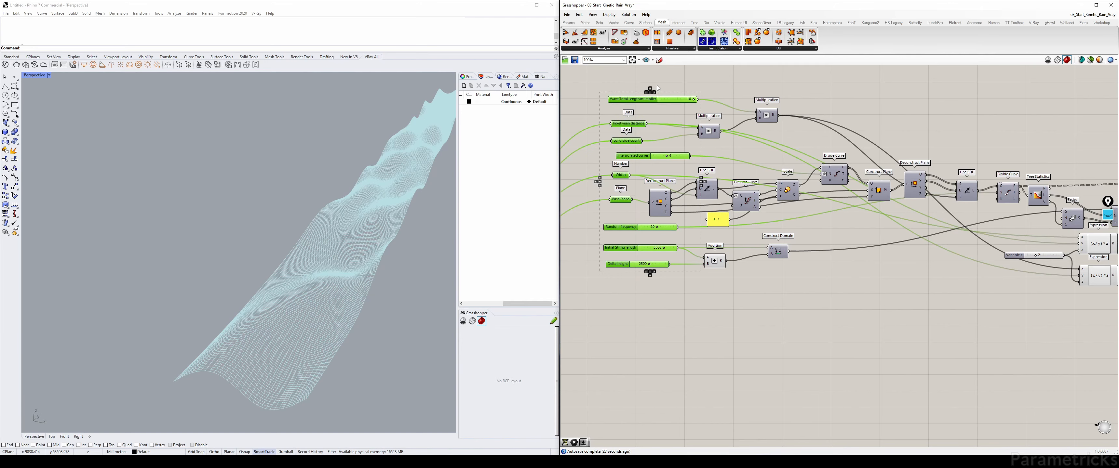
pyautogui.click(665, 76)
# Step: Turn off the preview of the Addition component and of the mid-definition components, including both Expressions
pyautogui.scroll(-4, 666, 77)
pyautogui.scroll(3, 679, 150)
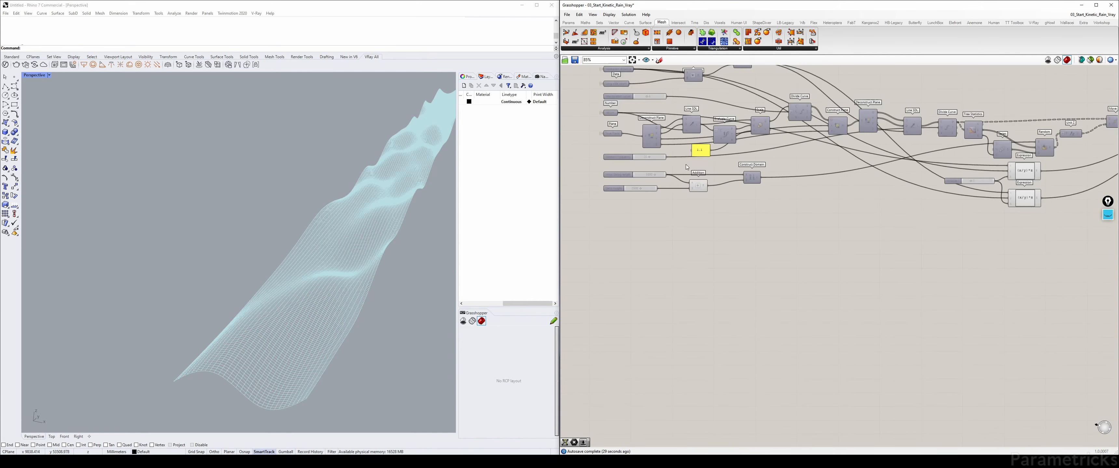
pyautogui.click(698, 186)
pyautogui.moveTo(1081, 225); pyautogui.dragTo(828, 92)
pyautogui.middleClick(830, 87)
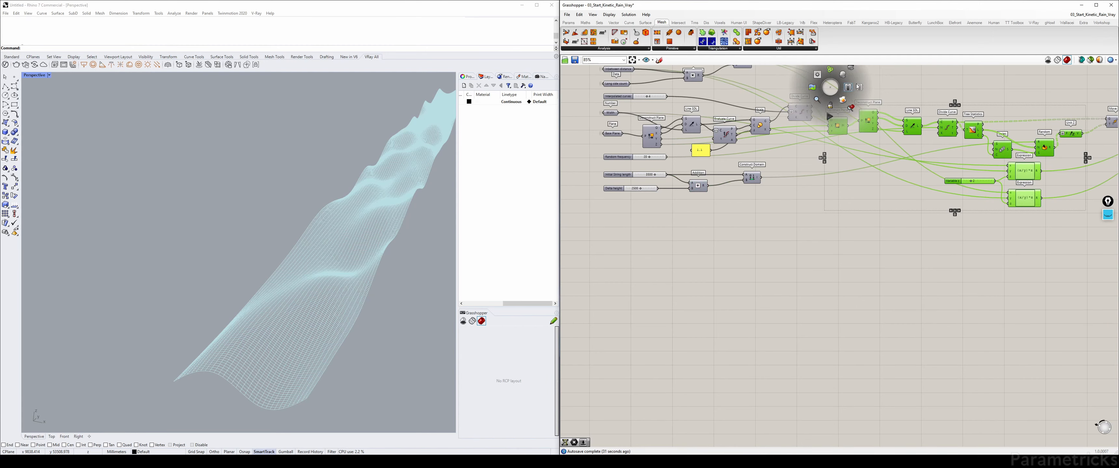
# Step: Copy the Grid Points title and place the duplicate above the input sliders of the mesh definition
pyautogui.scroll(-5, 857, 113)
pyautogui.scroll(4, 663, 174)
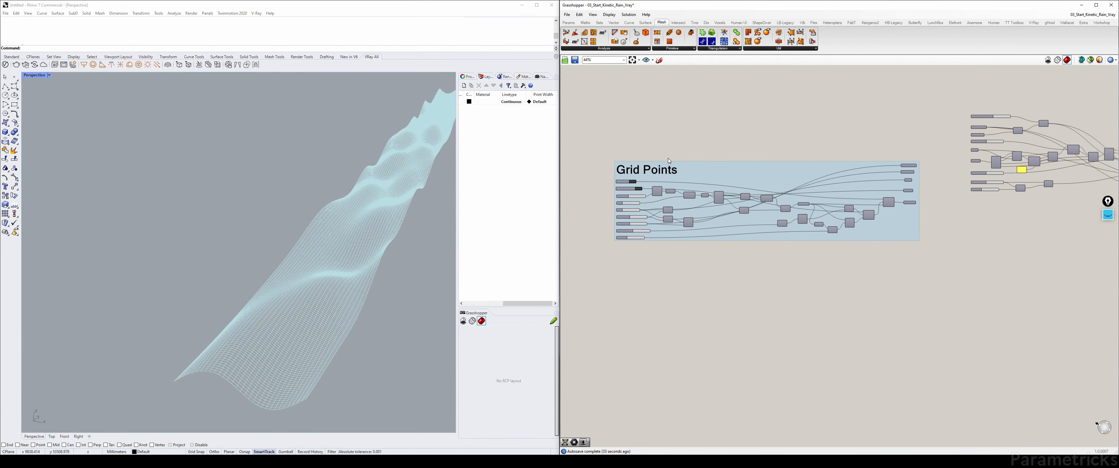
pyautogui.moveTo(959, 122); pyautogui.dragTo(774, 178, button='right')
pyautogui.scroll(3, 802, 154)
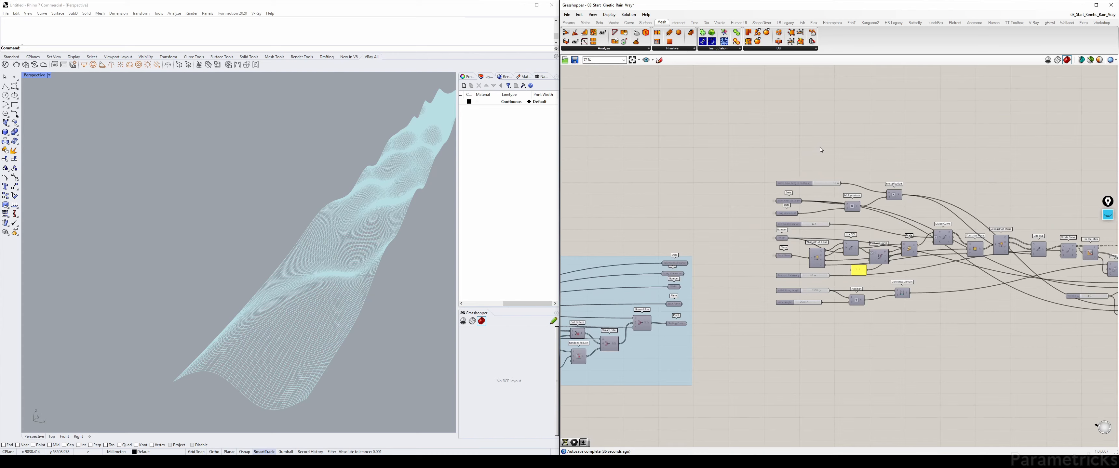
pyautogui.hotkey('ctrl', 'v')
pyautogui.moveTo(864, 249)
pyautogui.mouseDown()
pyautogui.moveTo(841, 155)
pyautogui.moveTo(849, 155)
pyautogui.mouseUp()
# Step: Change the duplicated title's text to Base Mesh
pyautogui.doubleClick(795, 164)
pyautogui.write('B')
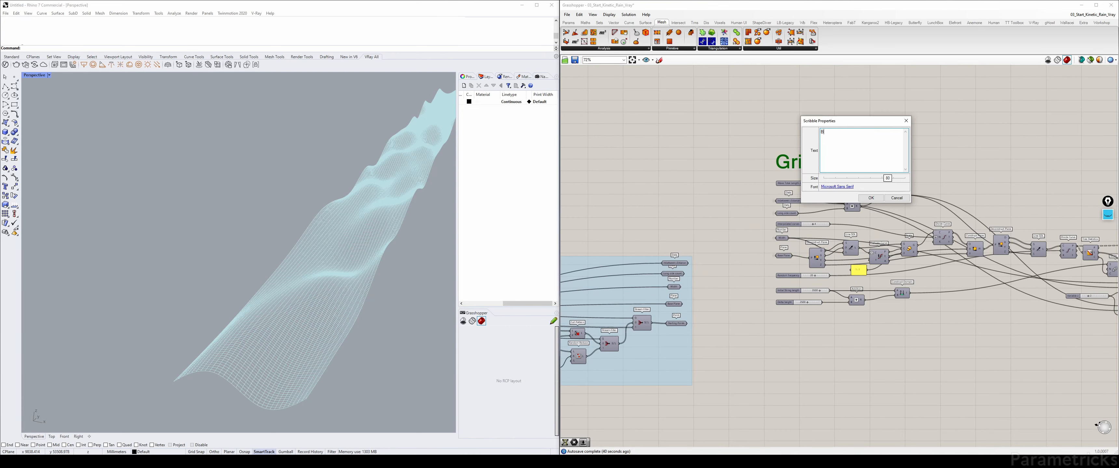
pyautogui.write('ase Mesh')
pyautogui.click(871, 198)
# Step: Line up the whole mesh definition and its title beside the Grid Points group and group them together
pyautogui.scroll(-2, 814, 108)
pyautogui.moveTo(725, 98); pyautogui.dragTo(1083, 219)
pyautogui.moveTo(905, 191); pyautogui.dragTo(911, 223)
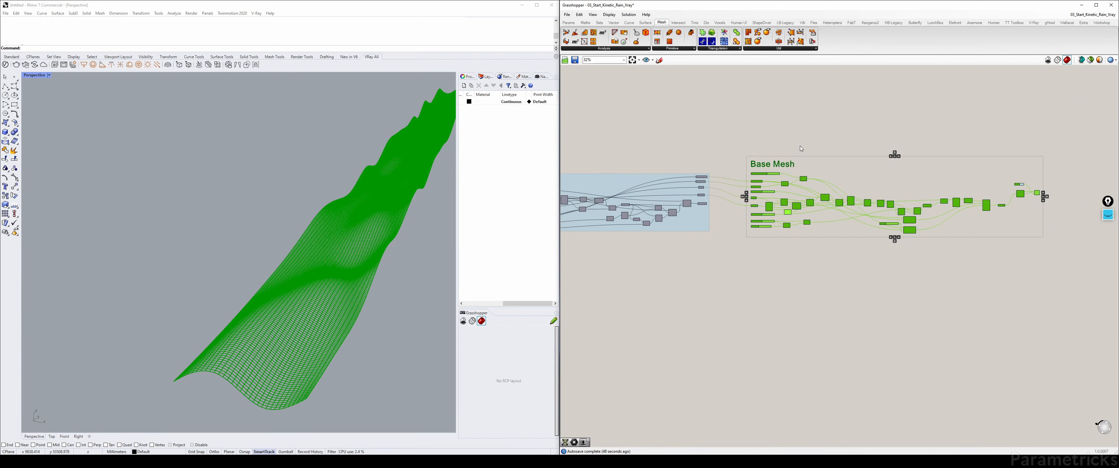
pyautogui.click(818, 127)
pyautogui.scroll(3, 817, 173)
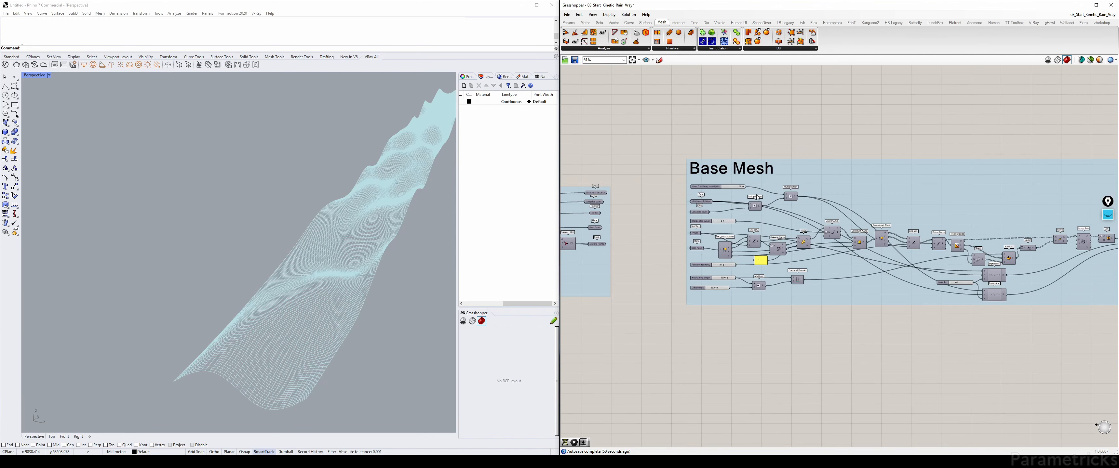
pyautogui.scroll(6, 1004, 189)
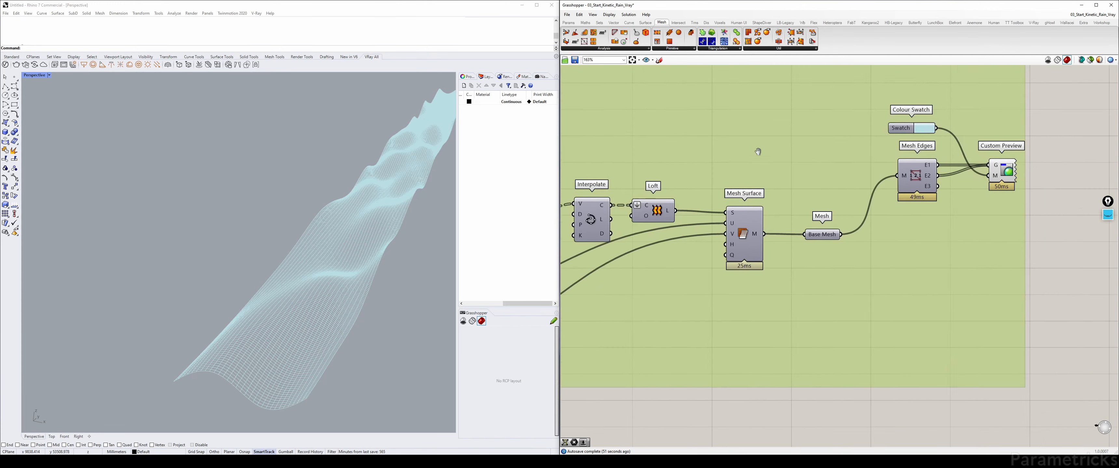
pyautogui.scroll(-3, 795, 144)
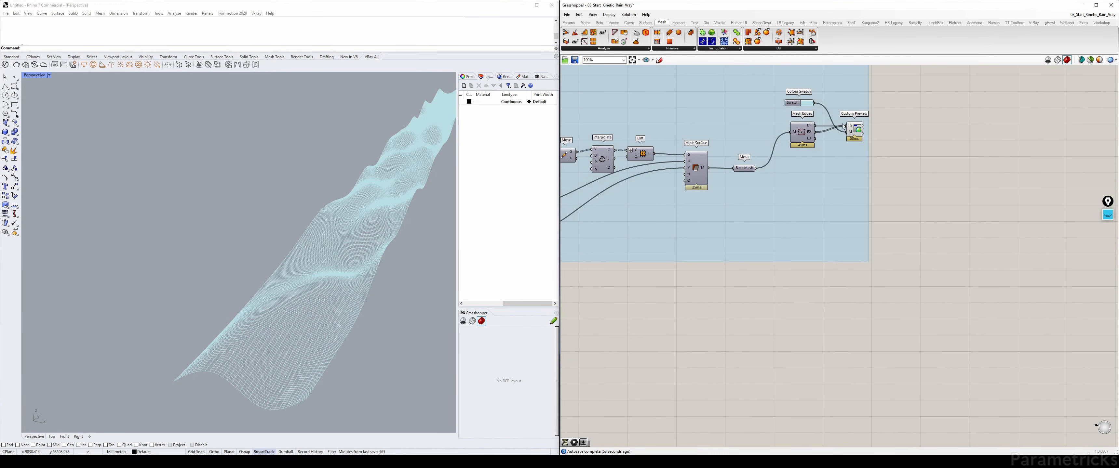
pyautogui.scroll(-4, 925, 353)
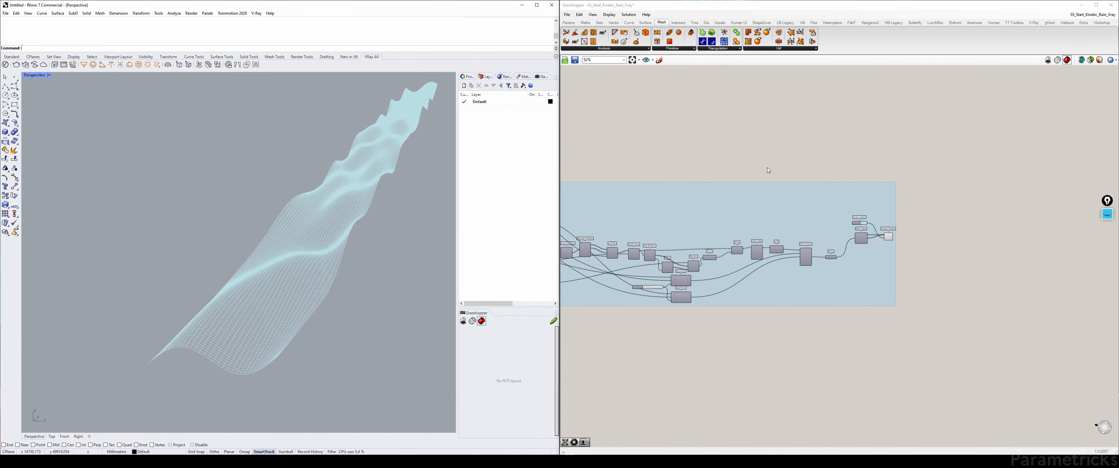
pyautogui.moveTo(659, 142); pyautogui.dragTo(817, 123, button='right')
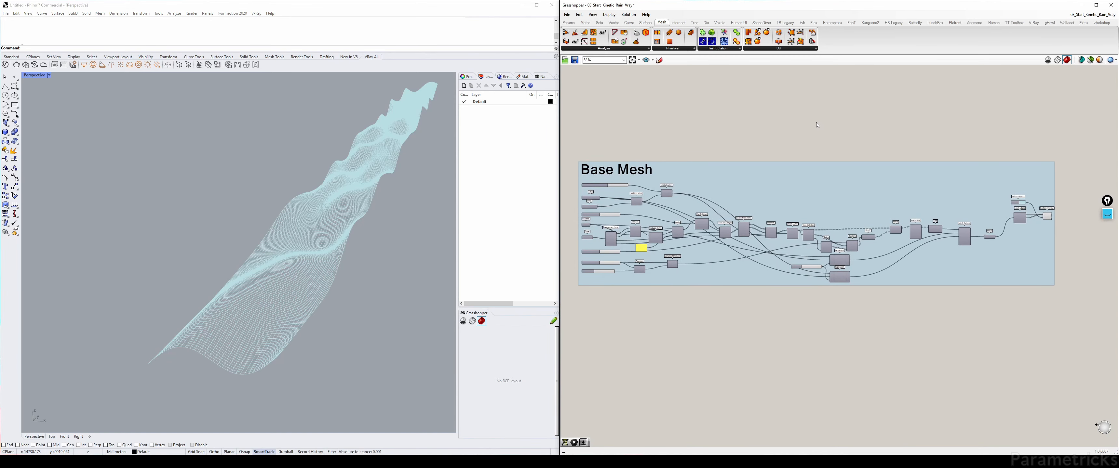
pyautogui.scroll(2, 672, 163)
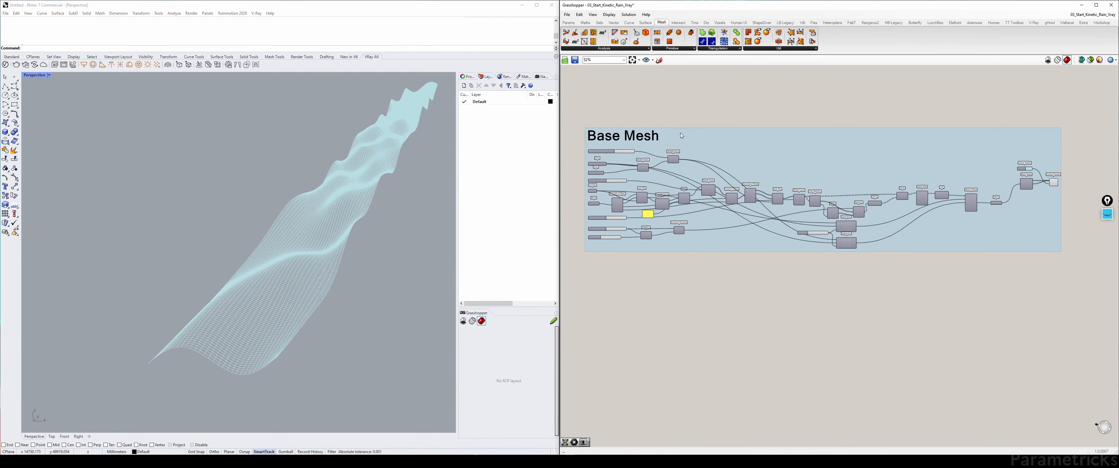
pyautogui.scroll(2, 600, 150)
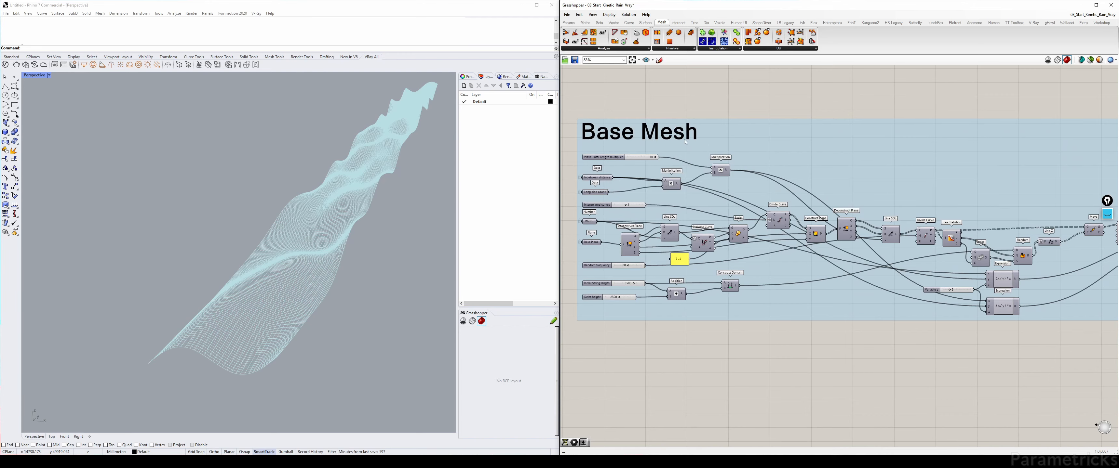
pyautogui.moveTo(820, 170); pyautogui.dragTo(784, 136, button='right')
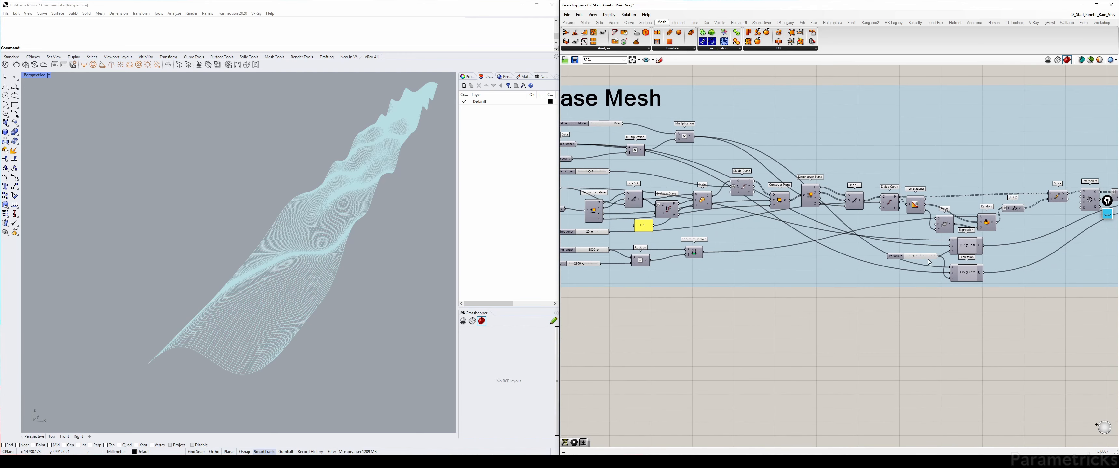
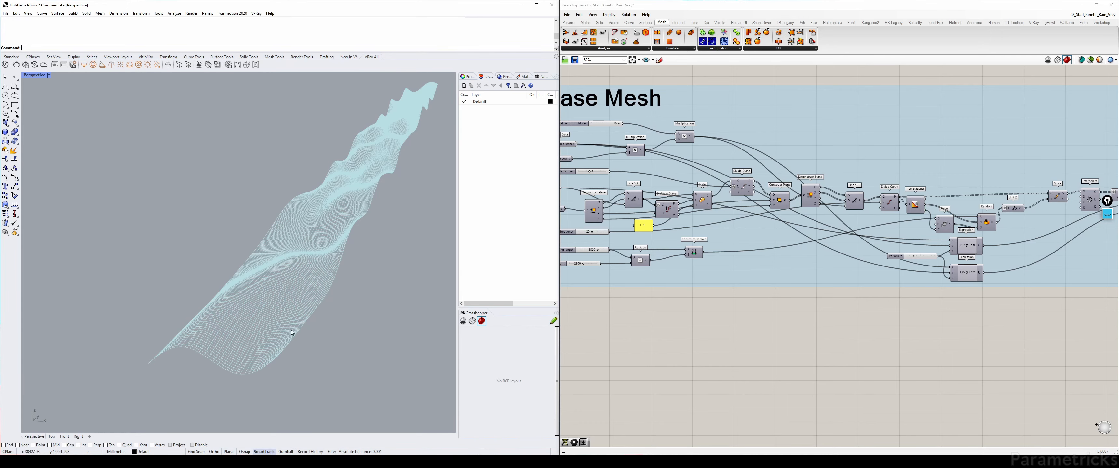
pyautogui.scroll(3, 724, 177)
pyautogui.click(725, 177)
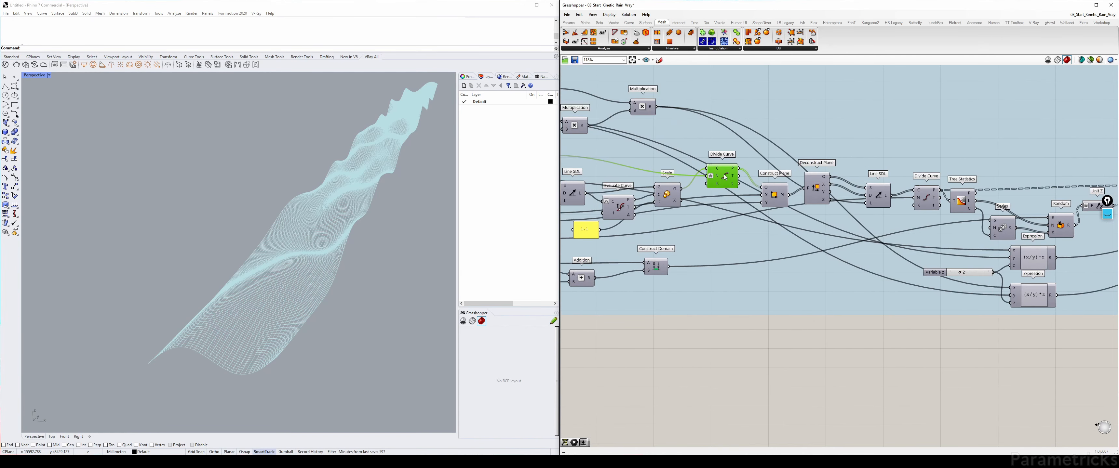
pyautogui.click(871, 192)
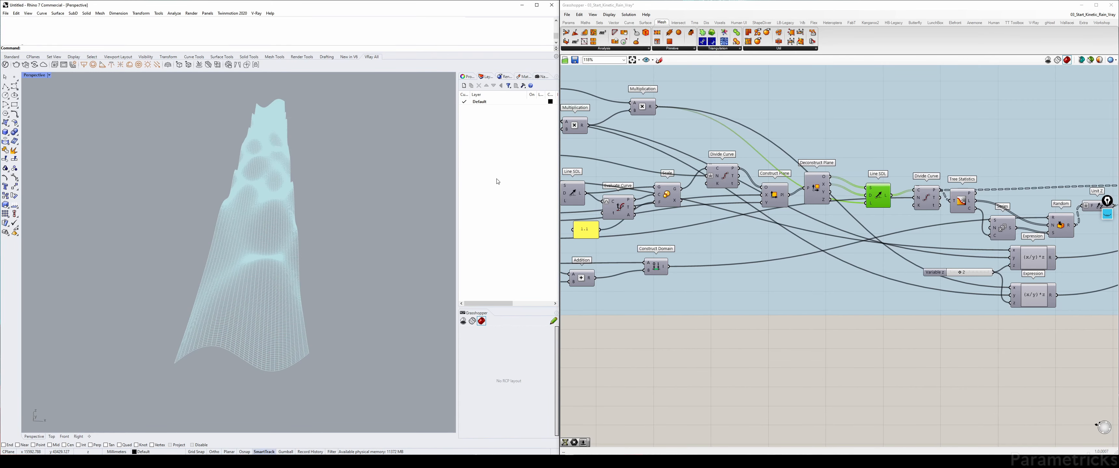
# Step: Create a new layer and name it Lane_01
pyautogui.click(464, 87)
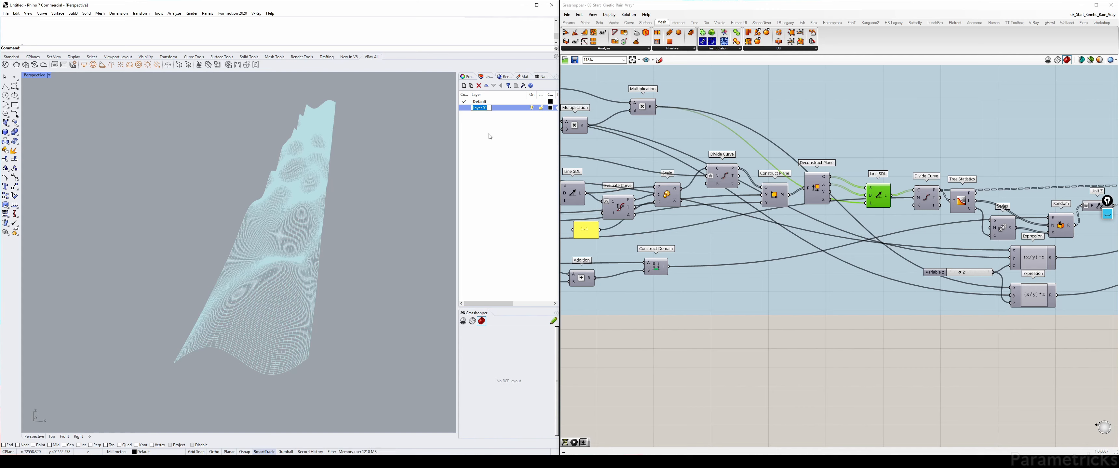
pyautogui.write('Lane_')
pyautogui.click(485, 132)
pyautogui.click(478, 109)
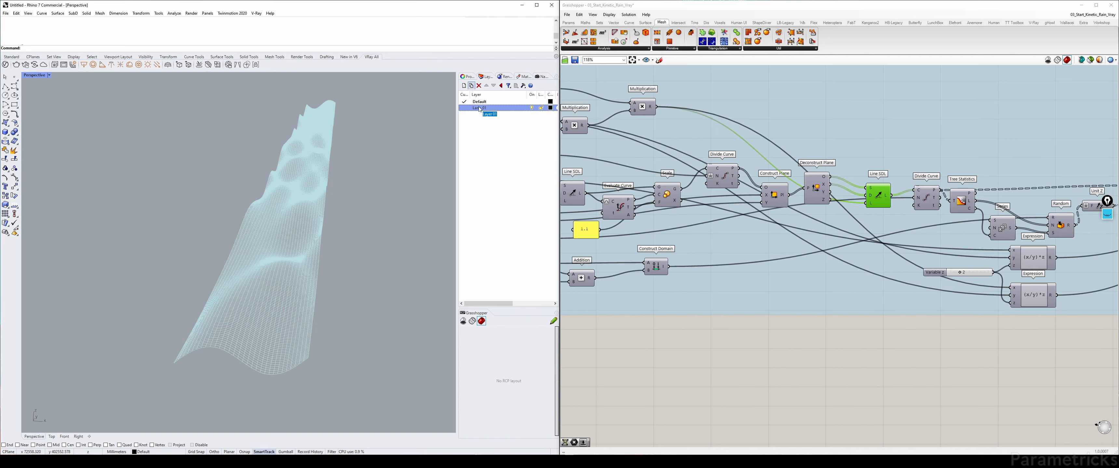
# Step: Add another layer, promote it out of Lane_01 to the top level and name it Lane_02
pyautogui.click(471, 86)
pyautogui.click(486, 138)
pyautogui.click(486, 114)
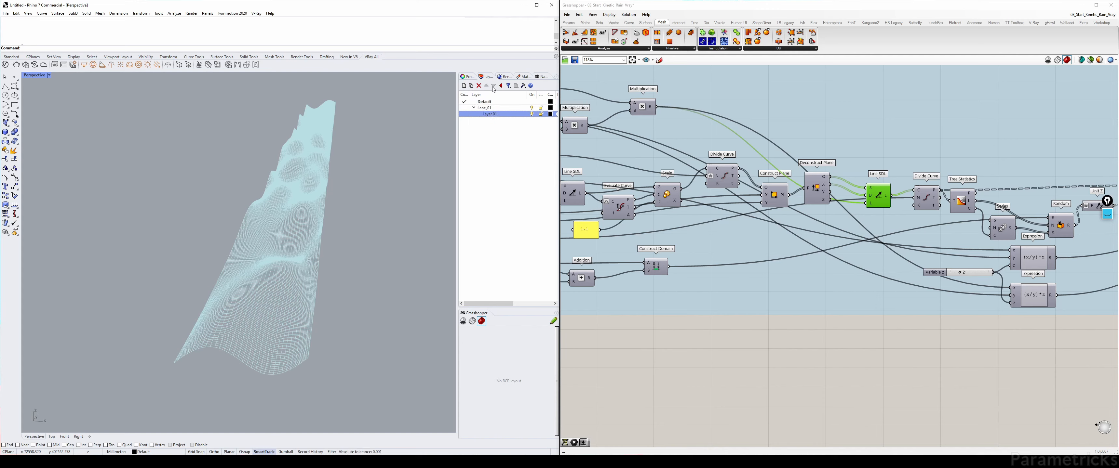
pyautogui.click(500, 85)
pyautogui.click(484, 115)
pyautogui.write('Lane_02')
pyautogui.press('Return')
# Step: Add two more top-level layers named Lane_03 and Lane_04
pyautogui.hotkey('ctrl', 'n')
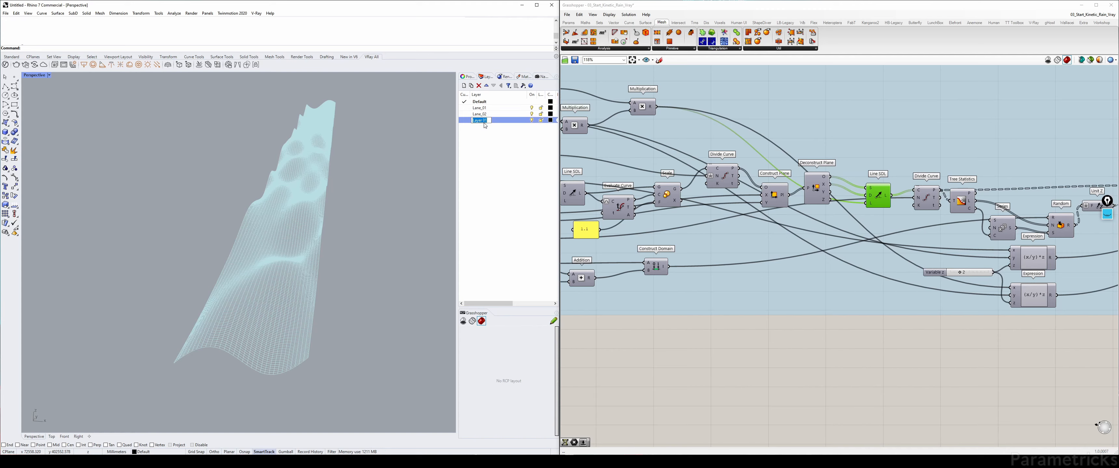
pyautogui.write('Lane_03')
pyautogui.click(464, 85)
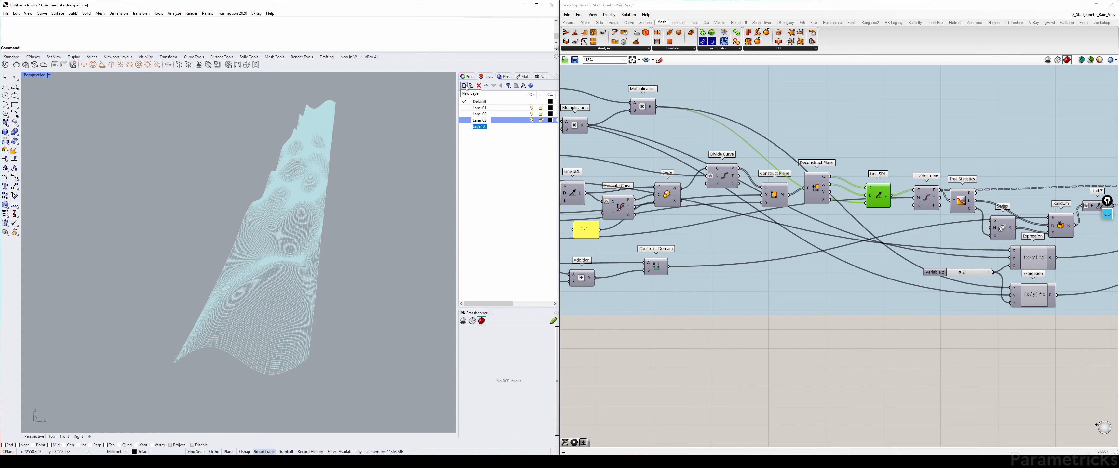
pyautogui.write('Lane_04')
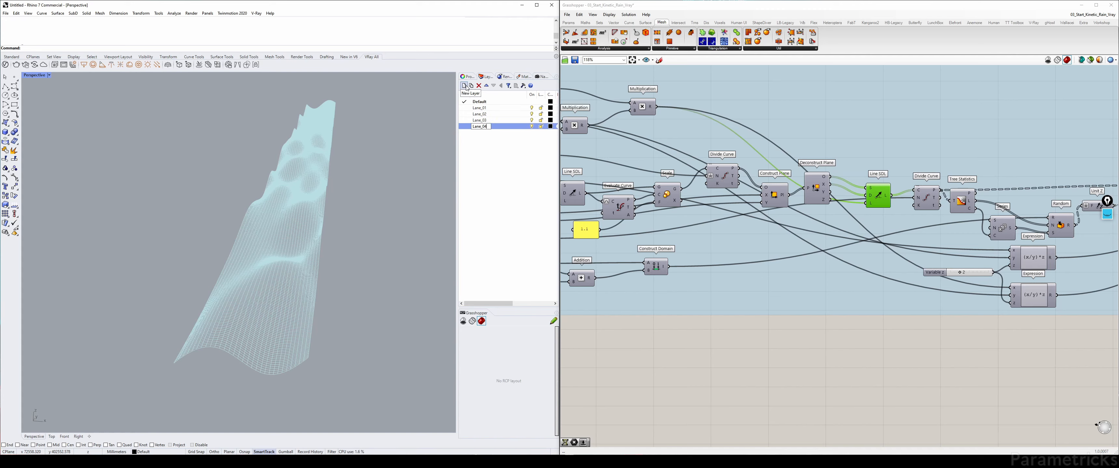
pyautogui.press('Return')
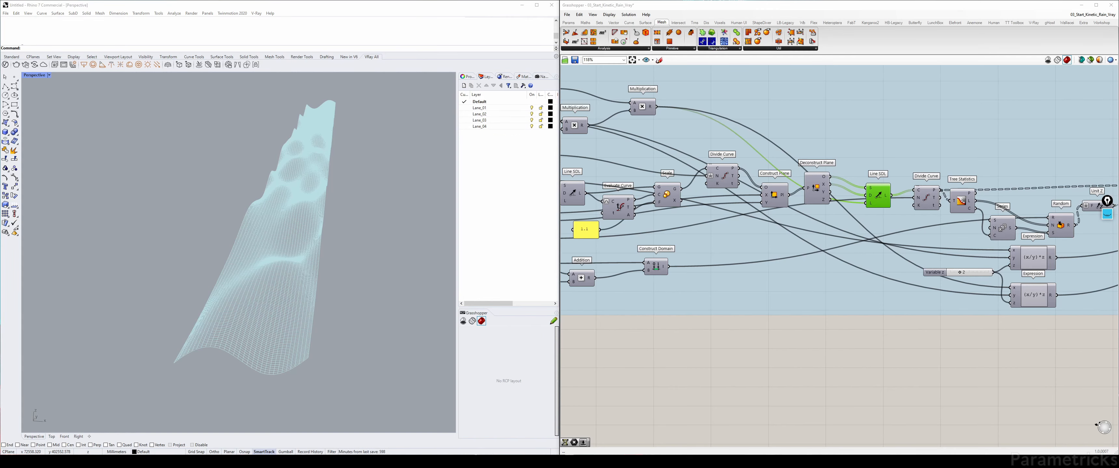
# Step: Maximise the Top view and turn on the Gumball for the selected motion points
pyautogui.moveTo(356, 237)
pyautogui.mouseDown(button='right')
pyautogui.moveTo(350, 224)
pyautogui.moveTo(360, 237)
pyautogui.moveTo(313, 258)
pyautogui.moveTo(331, 258)
pyautogui.mouseUp(button='right')
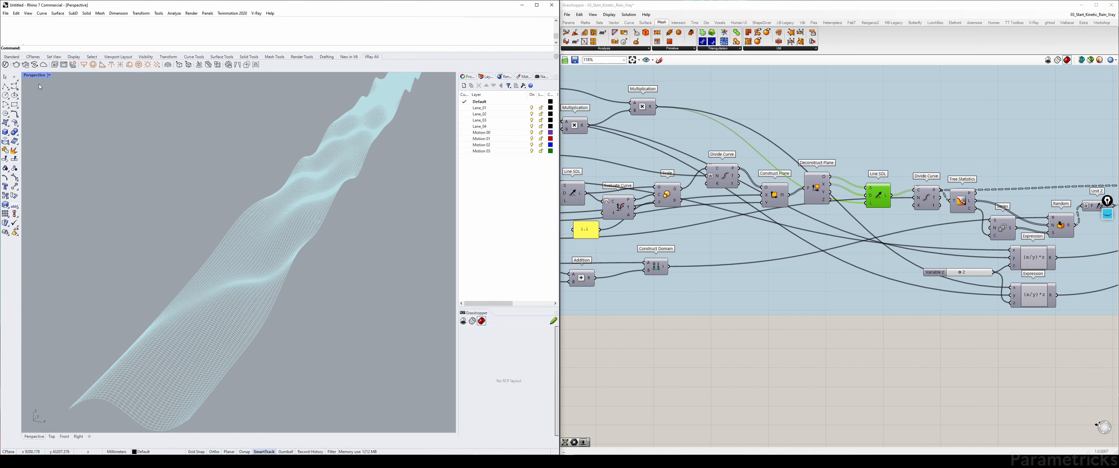
pyautogui.doubleClick(30, 75)
pyautogui.doubleClick(30, 75)
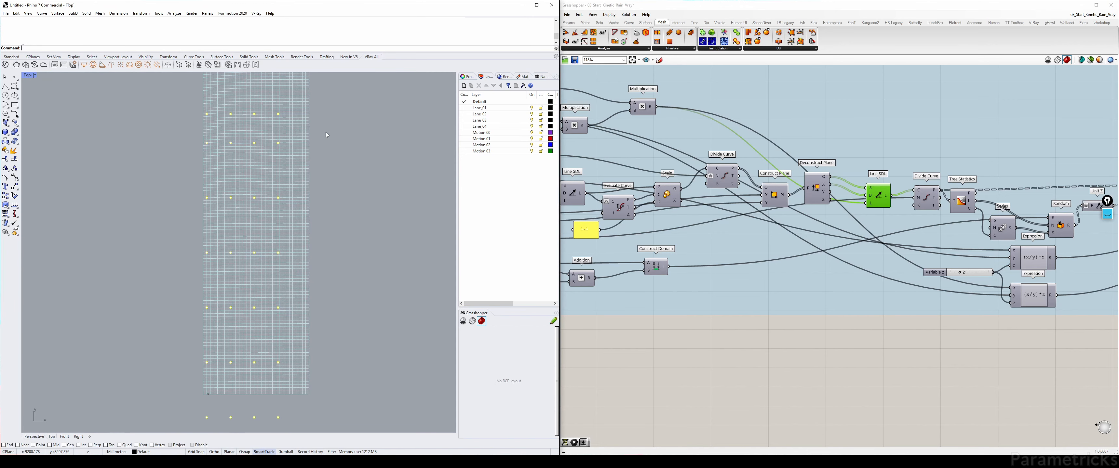
pyautogui.scroll(-5, 327, 134)
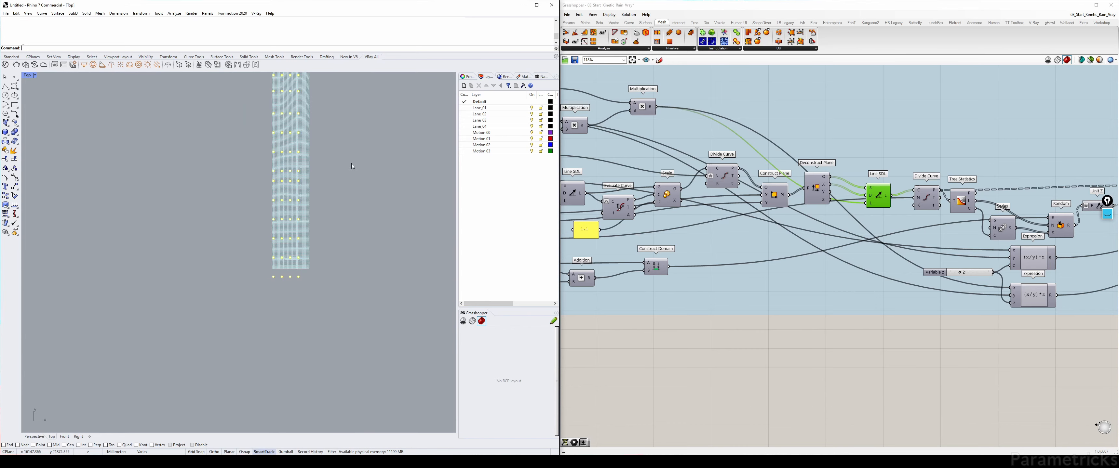
pyautogui.scroll(-5, 352, 165)
pyautogui.moveTo(340, 195); pyautogui.dragTo(316, 191, button='right')
pyautogui.click(272, 226)
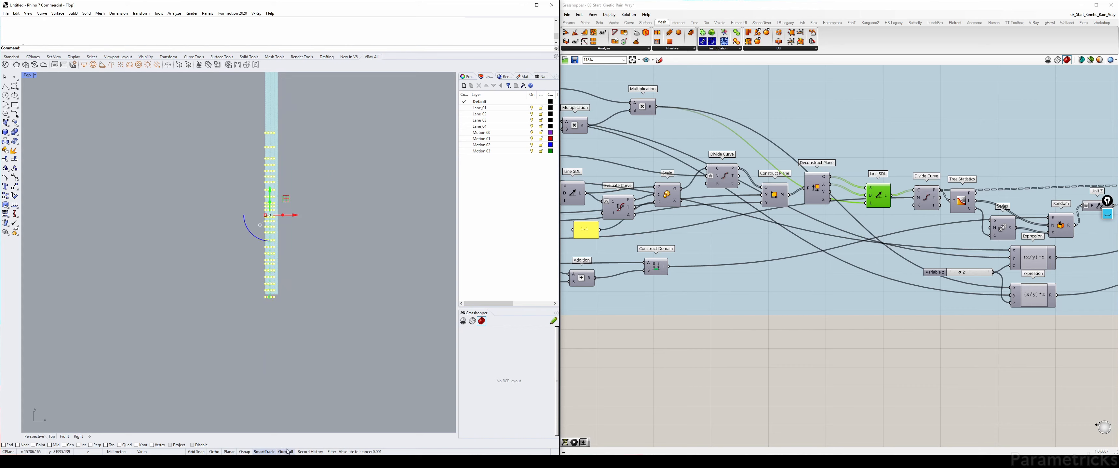
# Step: Move the selected motion points over the mesh so their first row lies on its near end edge
pyautogui.scroll(3, 293, 233)
pyautogui.moveTo(294, 233); pyautogui.dragTo(310, 170, button='right')
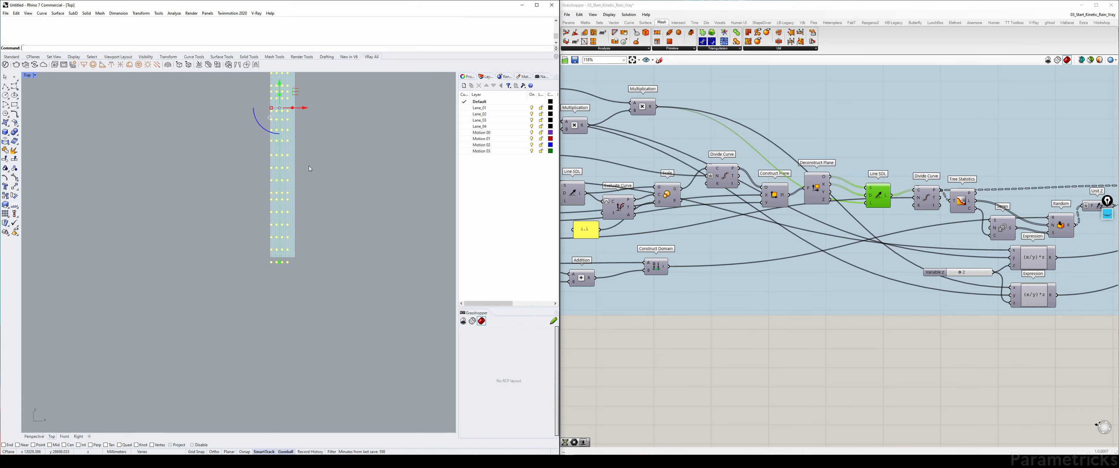
pyautogui.moveTo(304, 108); pyautogui.dragTo(307, 108)
pyautogui.moveTo(316, 125); pyautogui.dragTo(326, 173, button='right')
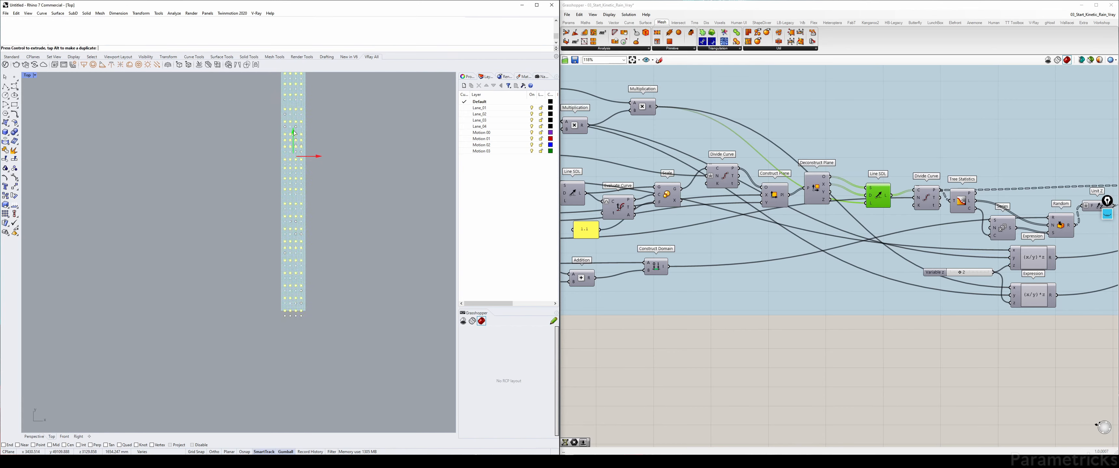
pyautogui.moveTo(325, 261); pyautogui.dragTo(341, 305, button='right')
pyautogui.moveTo(298, 350); pyautogui.dragTo(303, 225, button='right')
pyautogui.scroll(8, 303, 230)
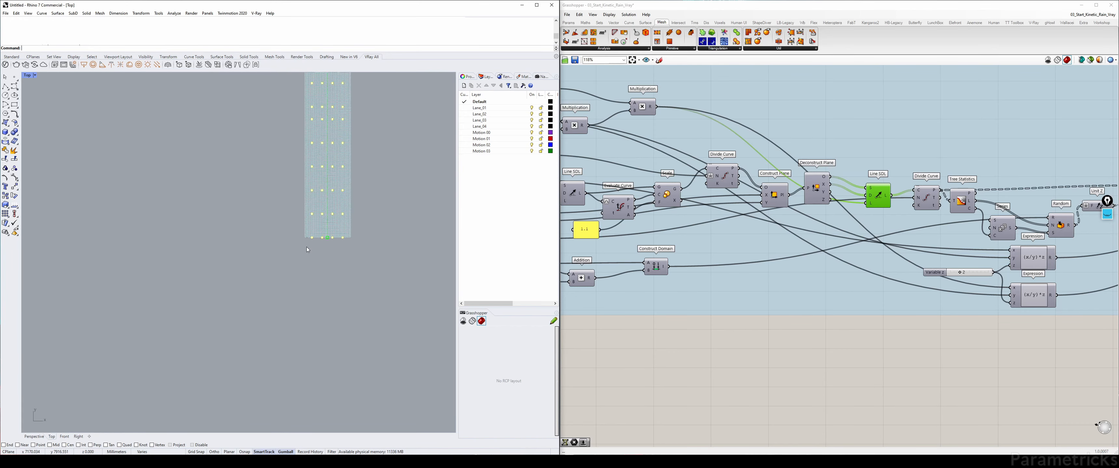
# Step: Scale the motion points across the mesh width until the outer columns lie on its long edges, and clear the selection
pyautogui.scroll(-6, 317, 237)
pyautogui.moveTo(348, 165); pyautogui.dragTo(346, 245, button='right')
pyautogui.moveTo(314, 123); pyautogui.dragTo(310, 124)
pyautogui.scroll(-3, 367, 200)
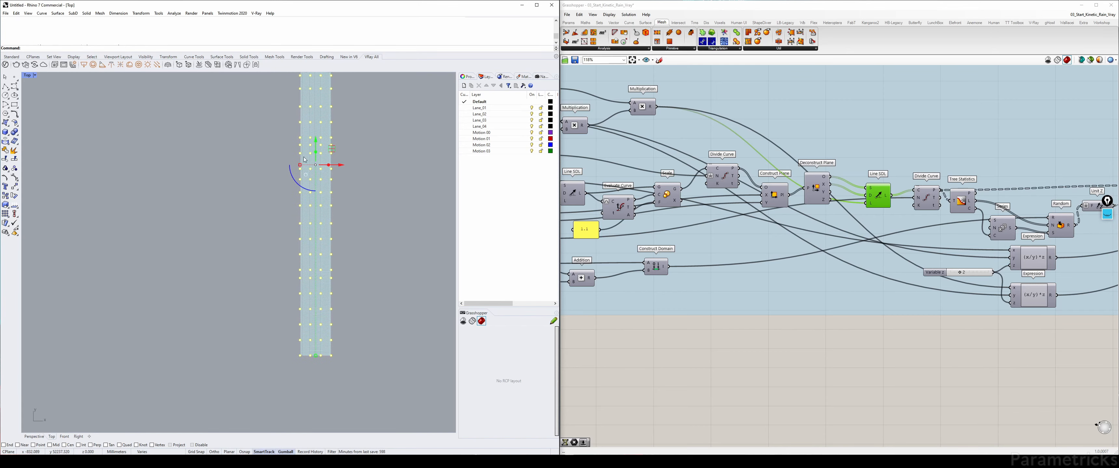
pyautogui.moveTo(317, 205); pyautogui.dragTo(311, 239, button='right')
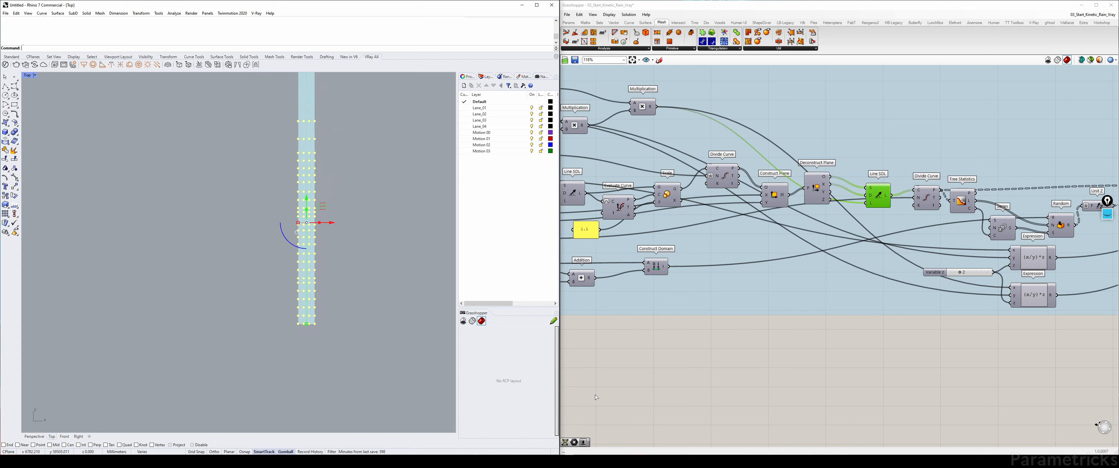
pyautogui.click(357, 236)
pyautogui.click(595, 392)
pyautogui.moveTo(318, 141); pyautogui.dragTo(308, 293, button='right')
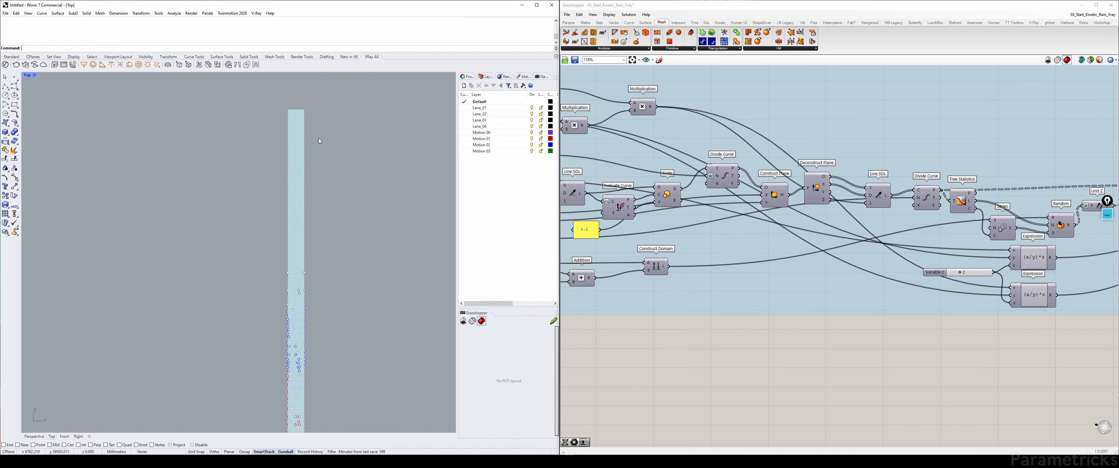
pyautogui.moveTo(318, 141); pyautogui.dragTo(319, 124, button='right')
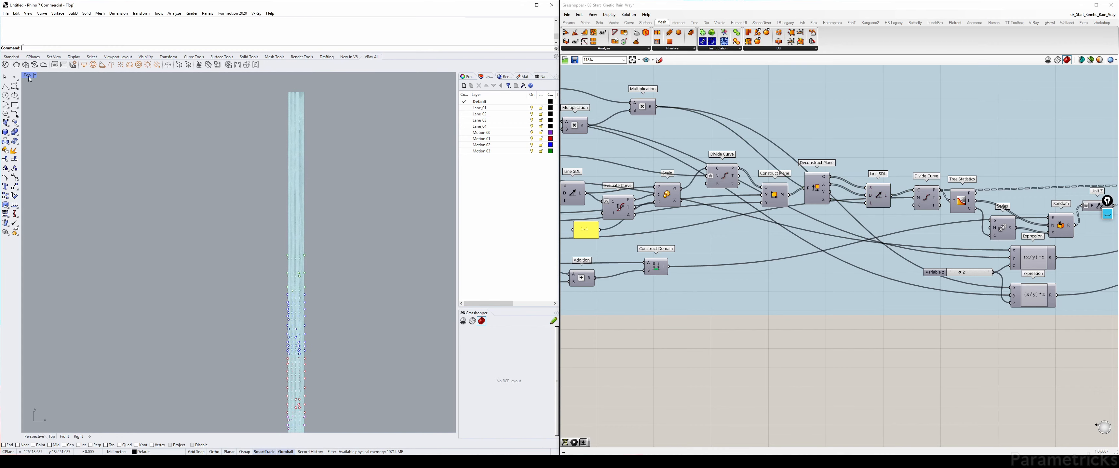
pyautogui.moveTo(328, 251); pyautogui.dragTo(340, 195, button='right')
pyautogui.moveTo(350, 133); pyautogui.dragTo(246, 374)
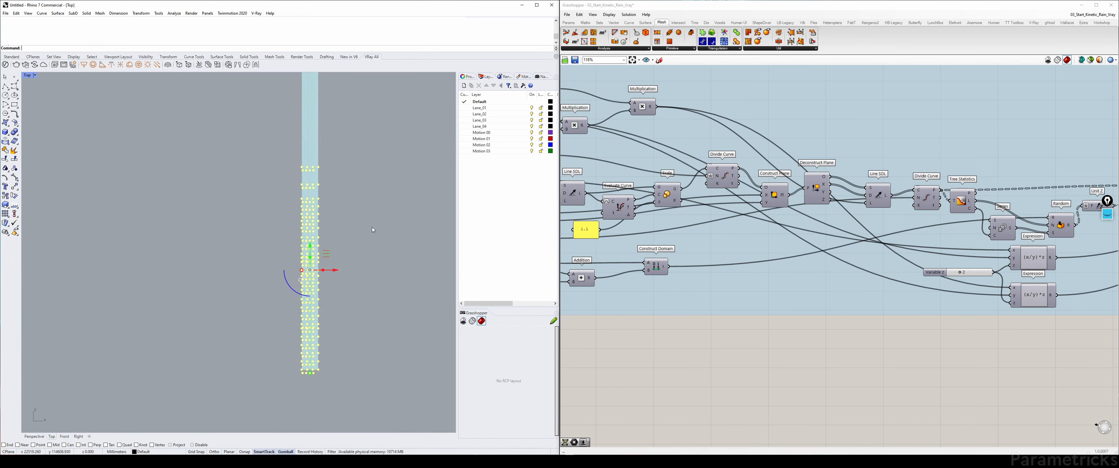
# Step: Turn off the preview of the Custom Preview component in the Base Mesh group and deselect the points
pyautogui.moveTo(761, 311); pyautogui.dragTo(737, 313, button='right')
pyautogui.scroll(-4, 737, 313)
pyautogui.moveTo(1091, 264); pyautogui.dragTo(811, 224, button='right')
pyautogui.scroll(3, 810, 191)
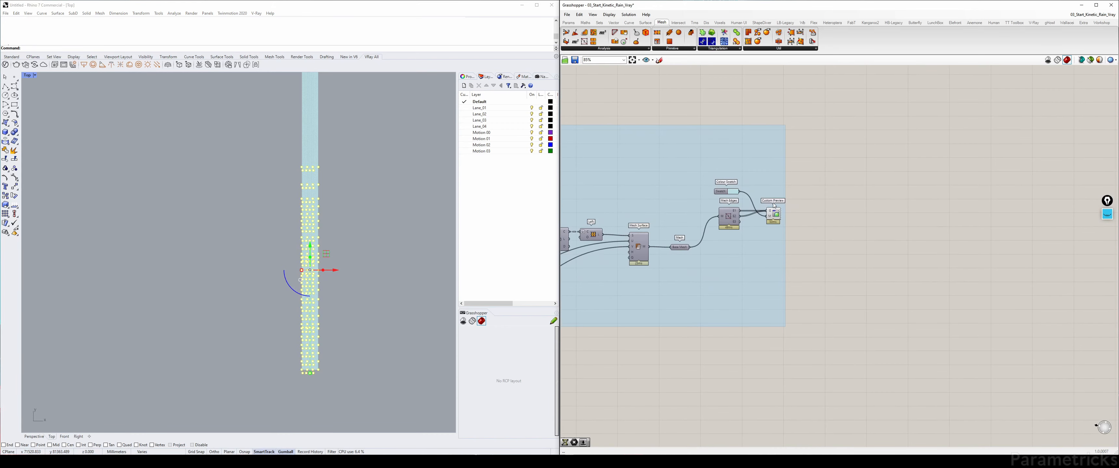
pyautogui.click(773, 215)
pyautogui.click(406, 224)
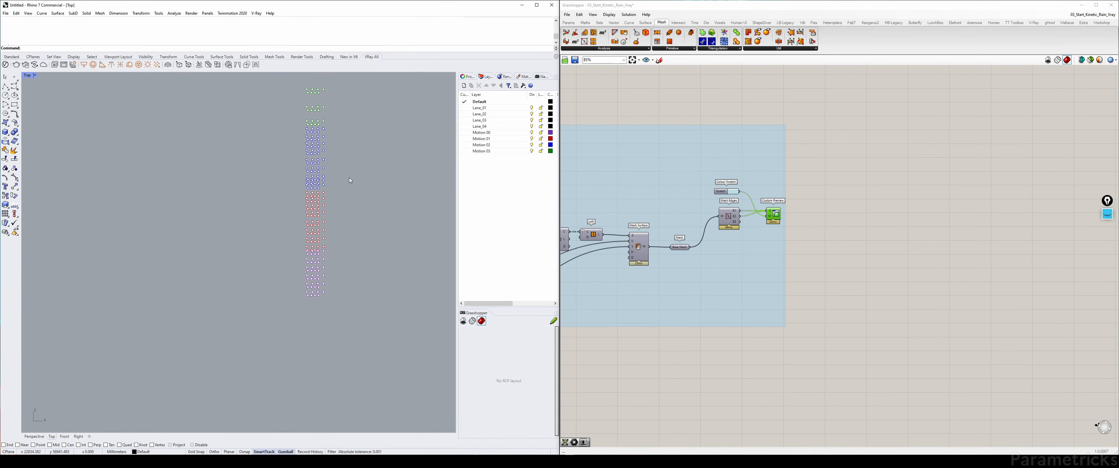
# Step: Examine the arrangement of the motion points in the Perspective and Right views and return to the four-view layout
pyautogui.scroll(5, 313, 184)
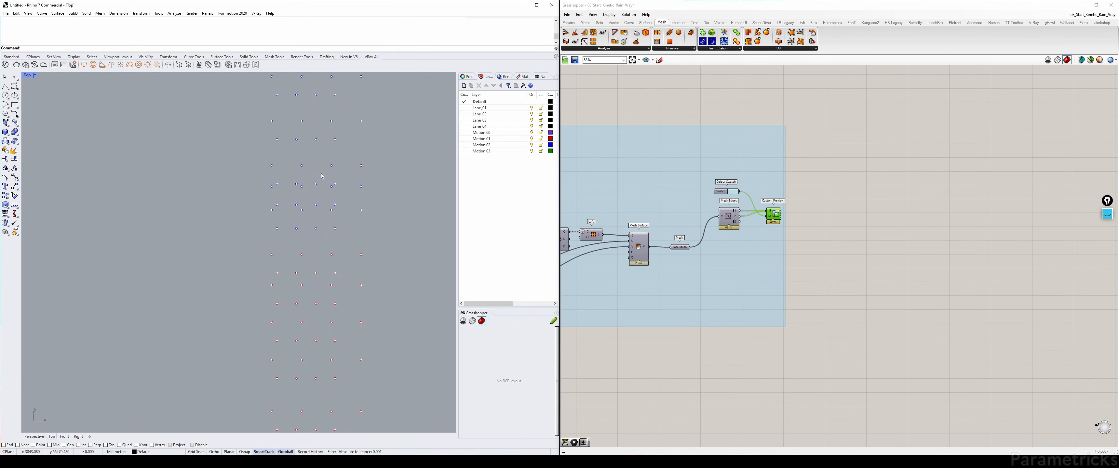
pyautogui.click(277, 184)
pyautogui.doubleClick(28, 77)
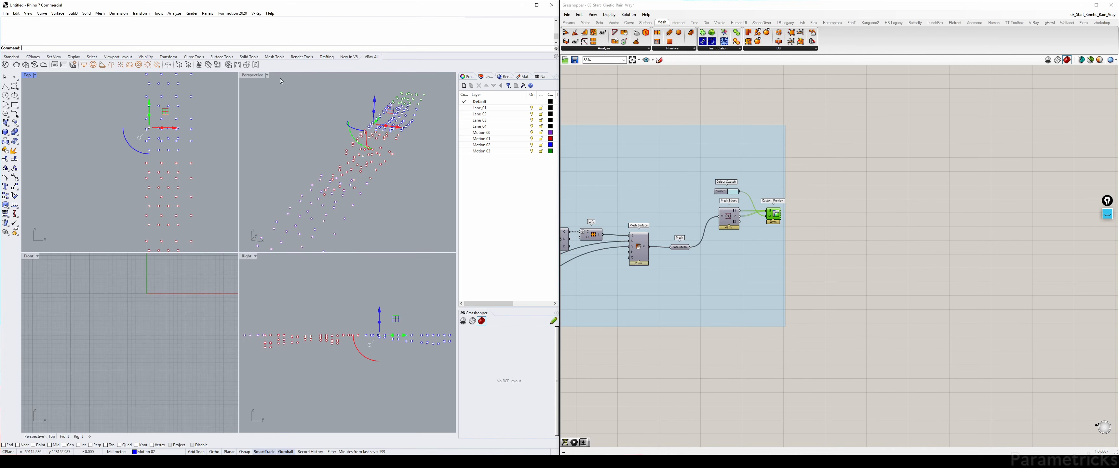
pyautogui.doubleClick(255, 75)
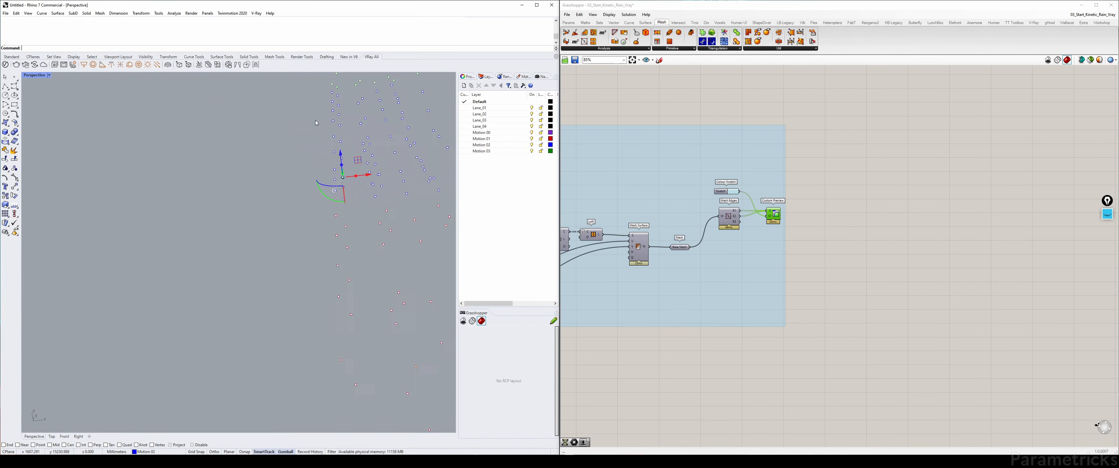
pyautogui.click(319, 130)
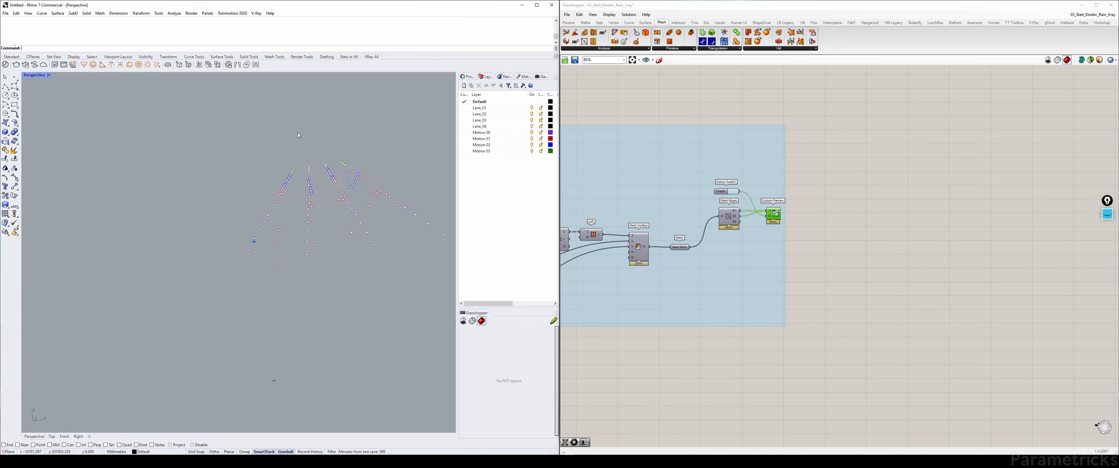
pyautogui.doubleClick(32, 76)
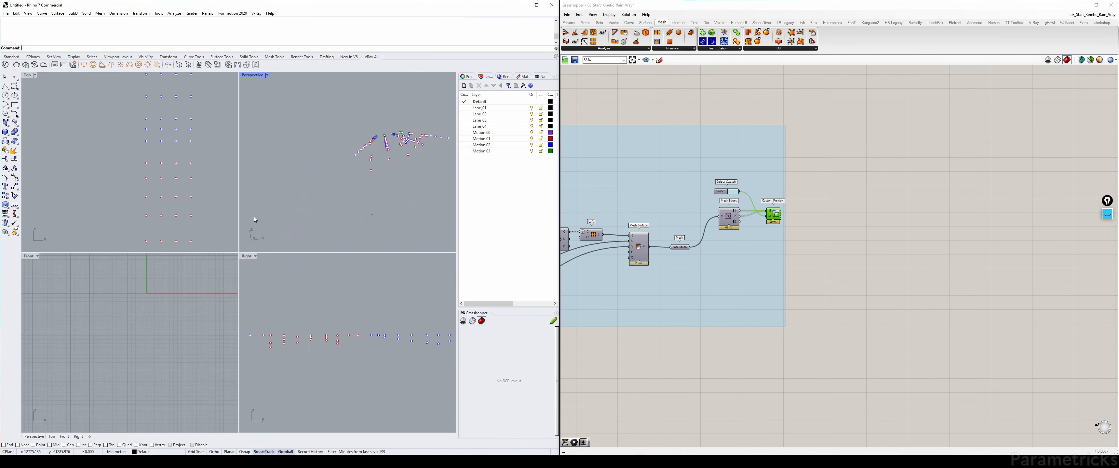
pyautogui.doubleClick(250, 257)
pyautogui.scroll(-4, 137, 264)
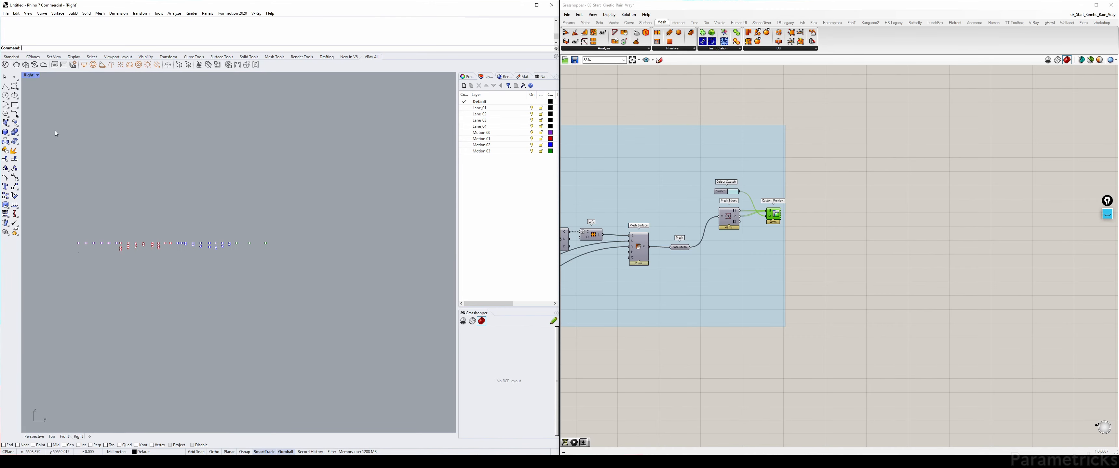
pyautogui.doubleClick(34, 77)
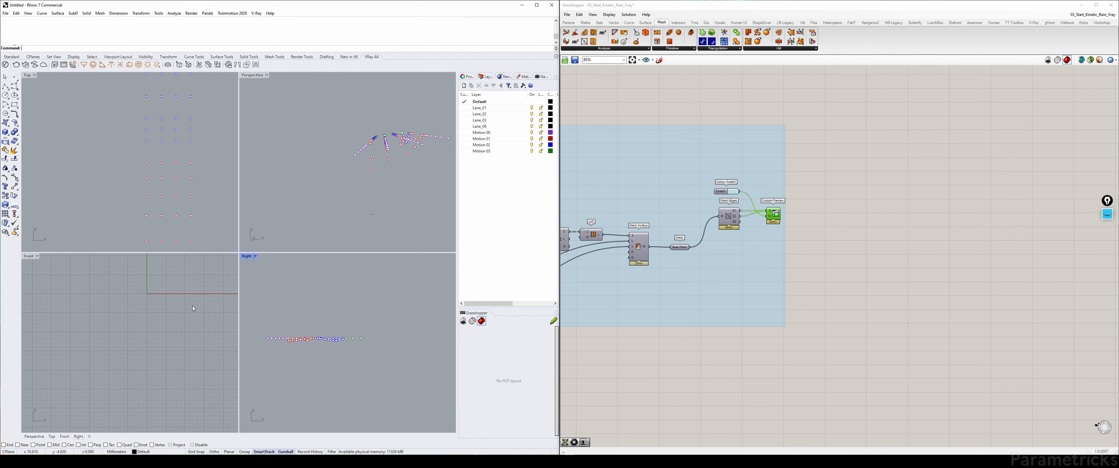
# Step: Select the outermost column of motion points on the positive X side in the Front view and move it to layer Lane_01
pyautogui.moveTo(175, 287); pyautogui.dragTo(165, 313, button='right')
pyautogui.scroll(-15, 165, 313)
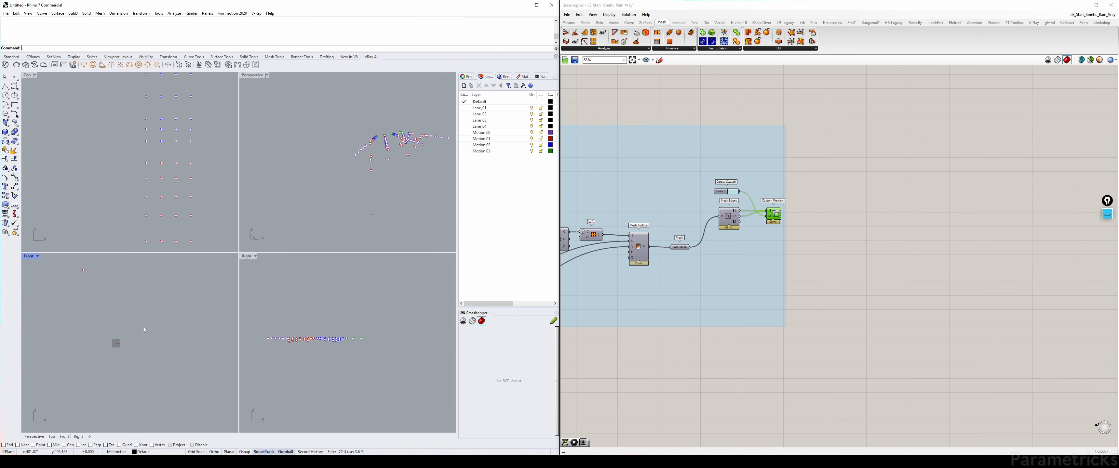
pyautogui.moveTo(79, 308); pyautogui.dragTo(158, 323, button='right')
pyautogui.scroll(5, 165, 296)
pyautogui.moveTo(142, 333); pyautogui.dragTo(170, 285)
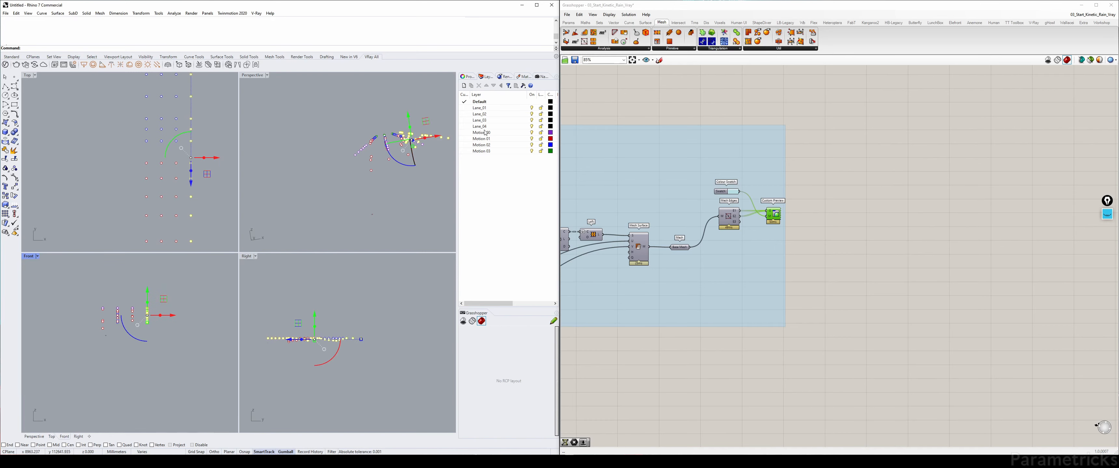
pyautogui.click(493, 108)
pyautogui.rightClick(493, 109)
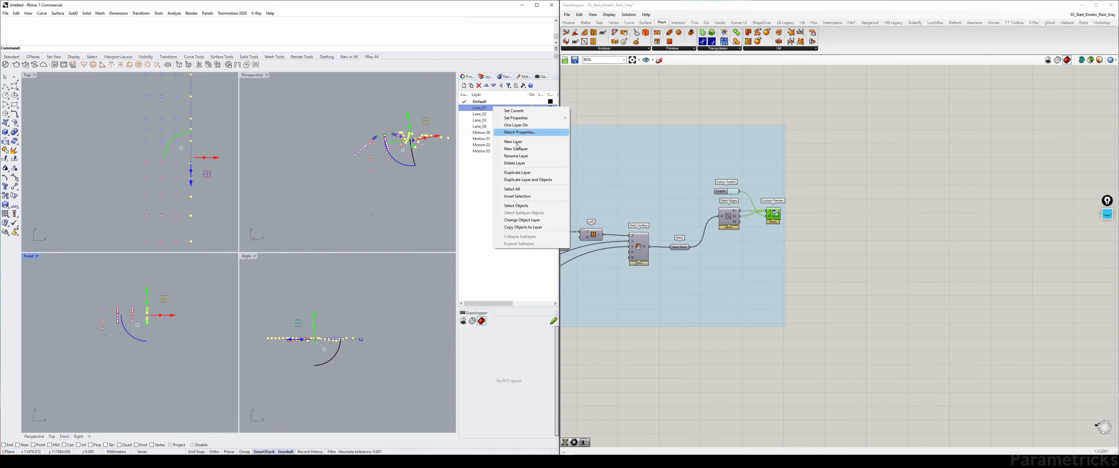
pyautogui.click(529, 220)
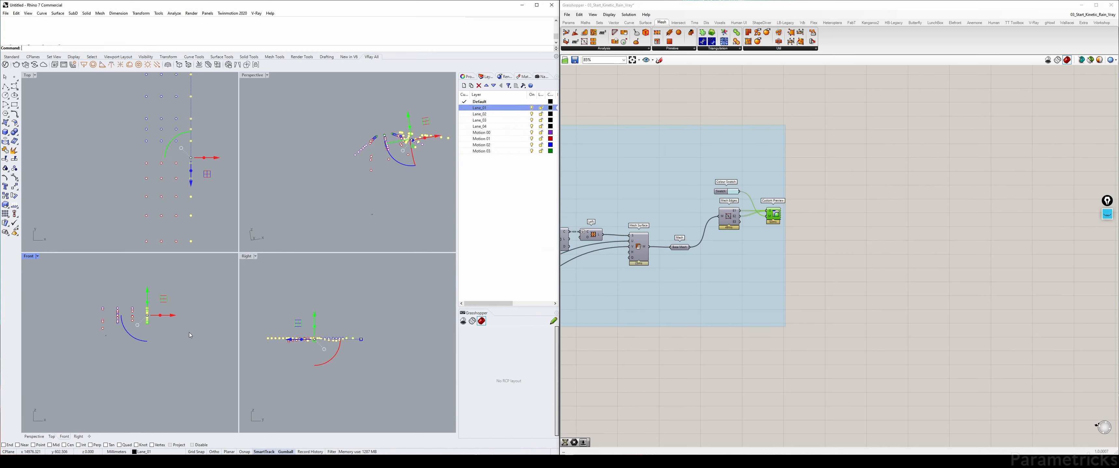
# Step: Select the second column of motion points in the Front view and move it to layer Lane_02
pyautogui.click(130, 300)
pyautogui.moveTo(129, 300); pyautogui.dragTo(141, 339)
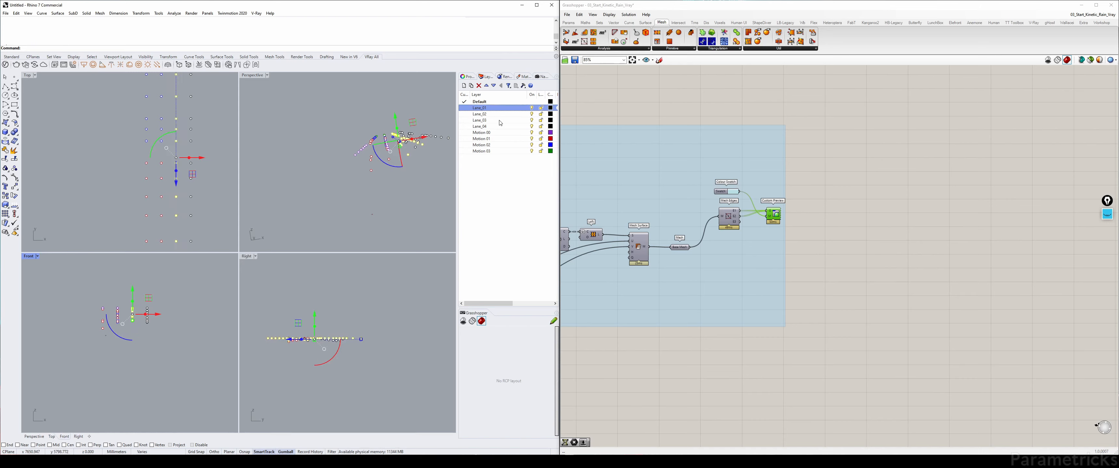
pyautogui.click(488, 115)
pyautogui.rightClick(488, 116)
pyautogui.click(526, 220)
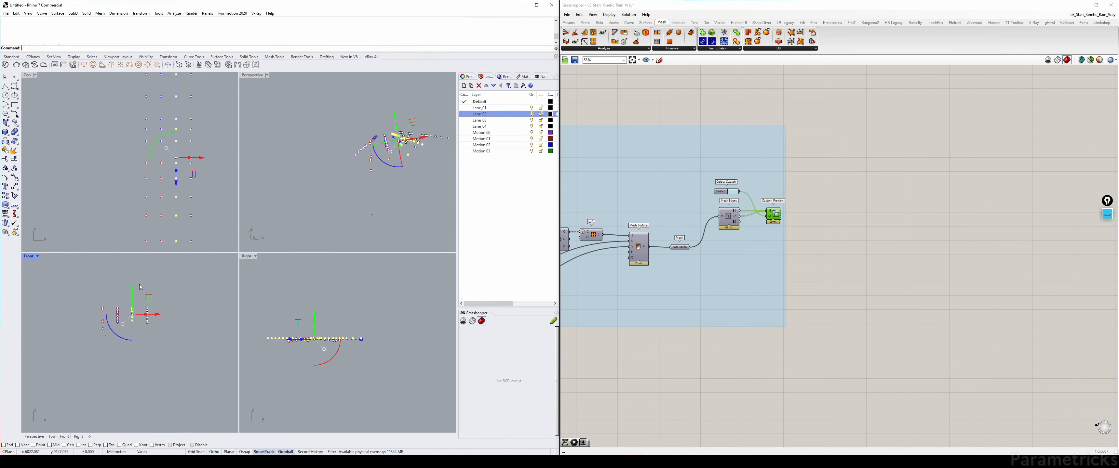
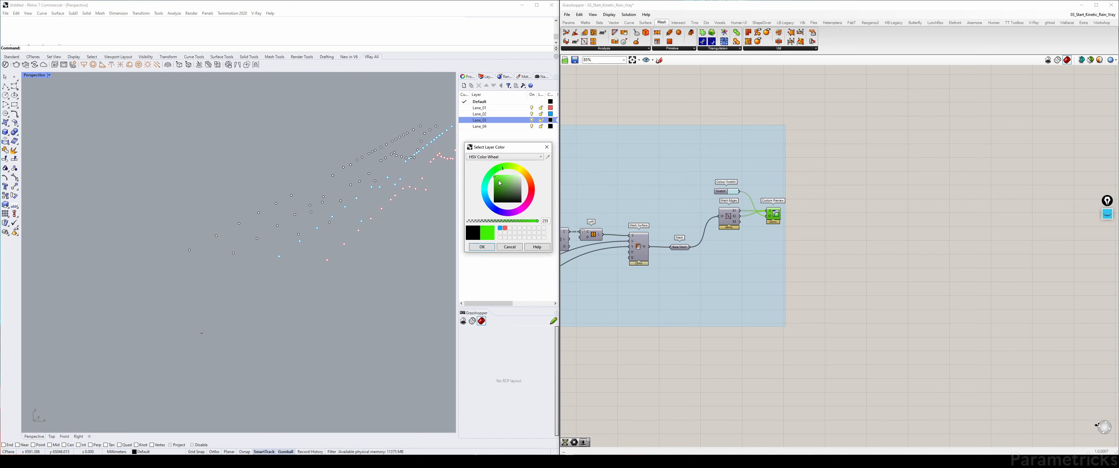
# Step: Set the display colour of layer Lane_03 to green and of layer Lane_04 to purple
pyautogui.click(493, 247)
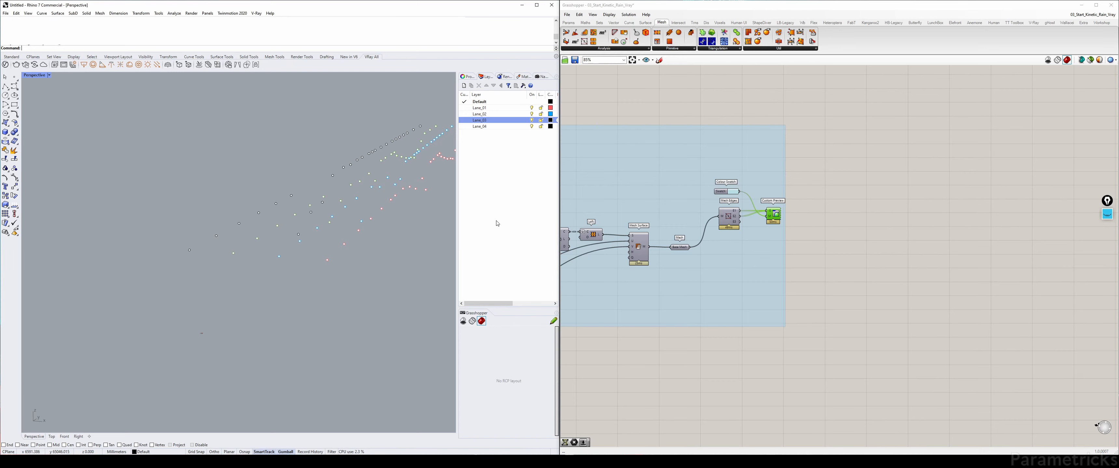
pyautogui.click(551, 127)
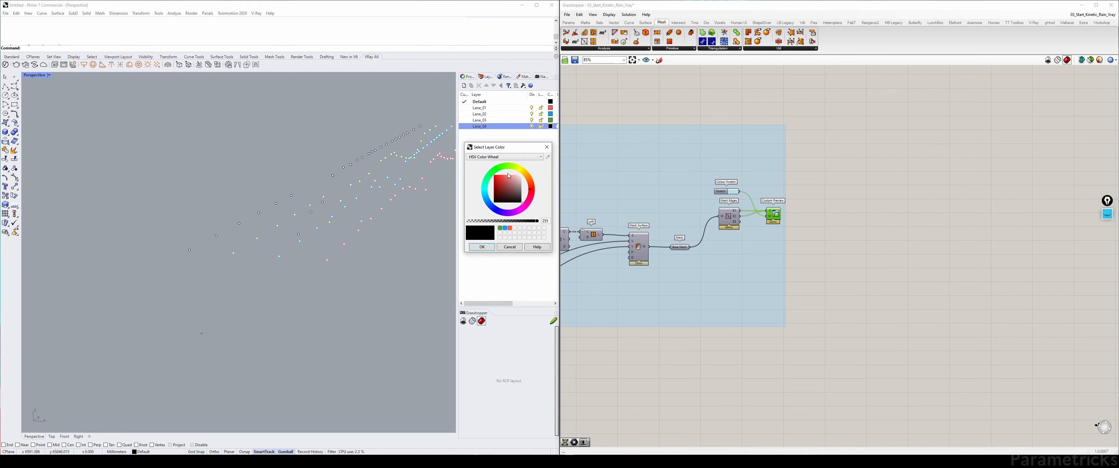
pyautogui.moveTo(520, 197); pyautogui.dragTo(500, 188)
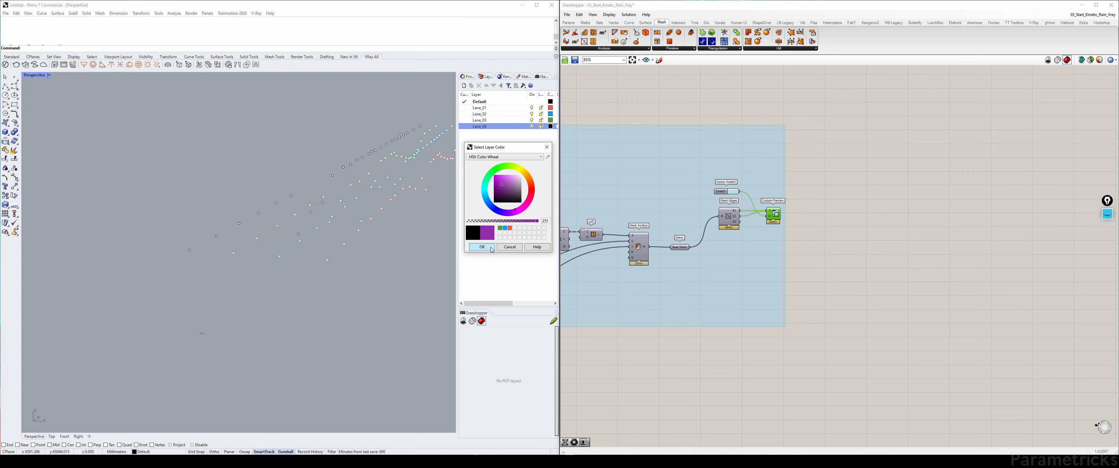
pyautogui.click(482, 246)
pyautogui.moveTo(403, 247); pyautogui.dragTo(321, 237, button='right')
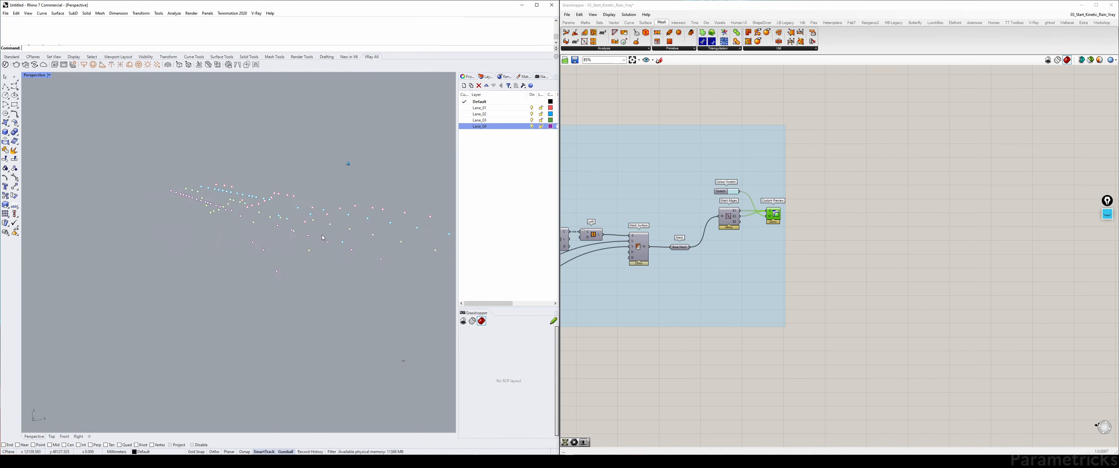
pyautogui.scroll(3, 366, 178)
# Step: Add a Geometry Pipeline component to the Grasshopper canvas in the empty area below the Base Mesh group
pyautogui.moveTo(767, 201); pyautogui.dragTo(1011, 174, button='right')
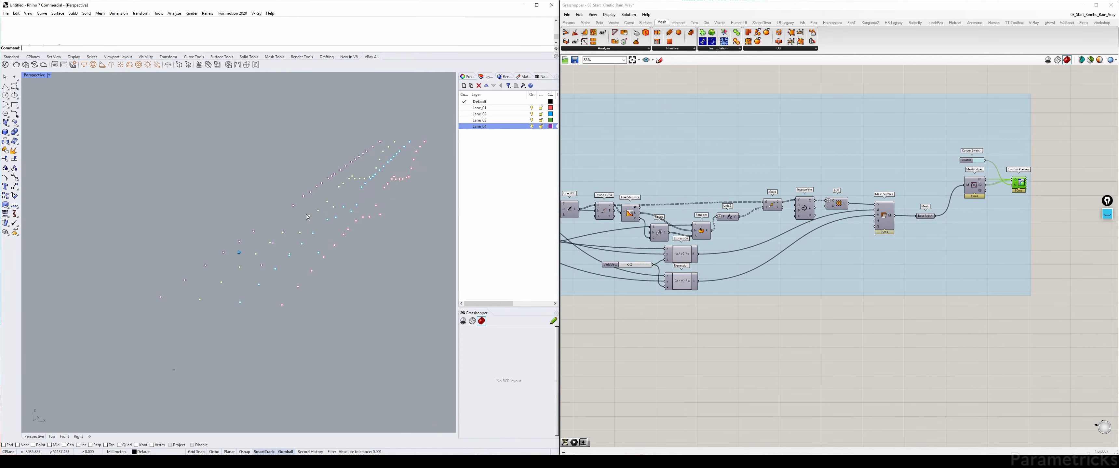
pyautogui.moveTo(306, 217); pyautogui.dragTo(308, 217, button='right')
pyautogui.click(862, 173)
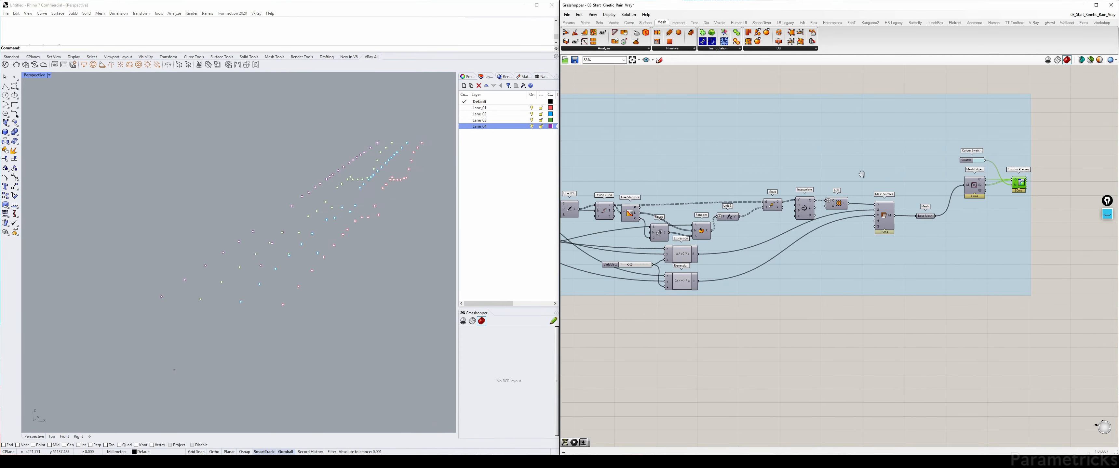
pyautogui.scroll(-4, 861, 173)
pyautogui.moveTo(738, 205); pyautogui.dragTo(683, 241, button='right')
pyautogui.scroll(3, 622, 192)
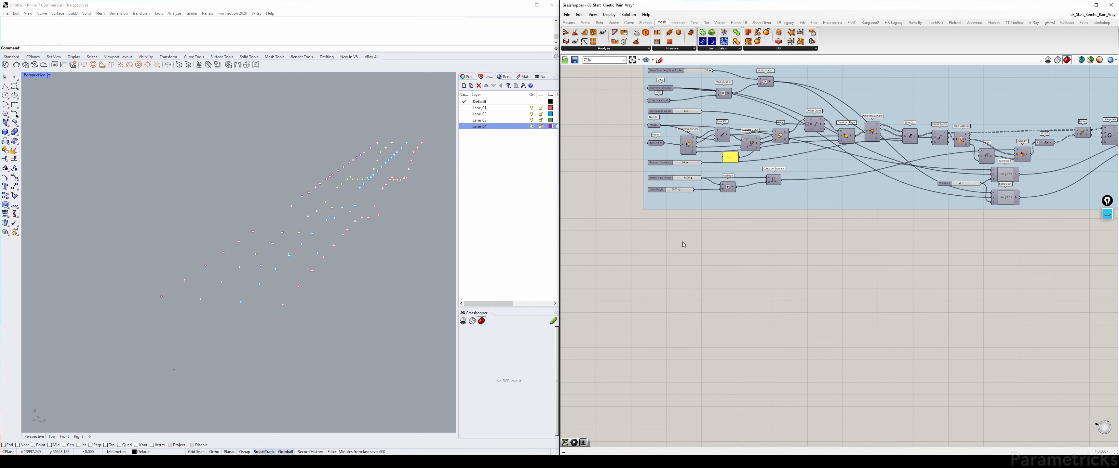
pyautogui.doubleClick(676, 248)
pyautogui.write('pipe')
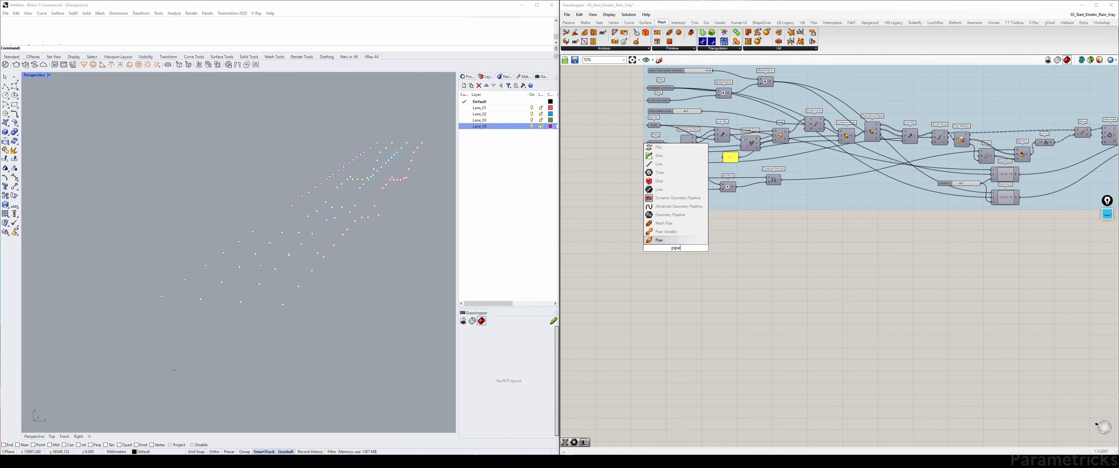
pyautogui.press('Up')
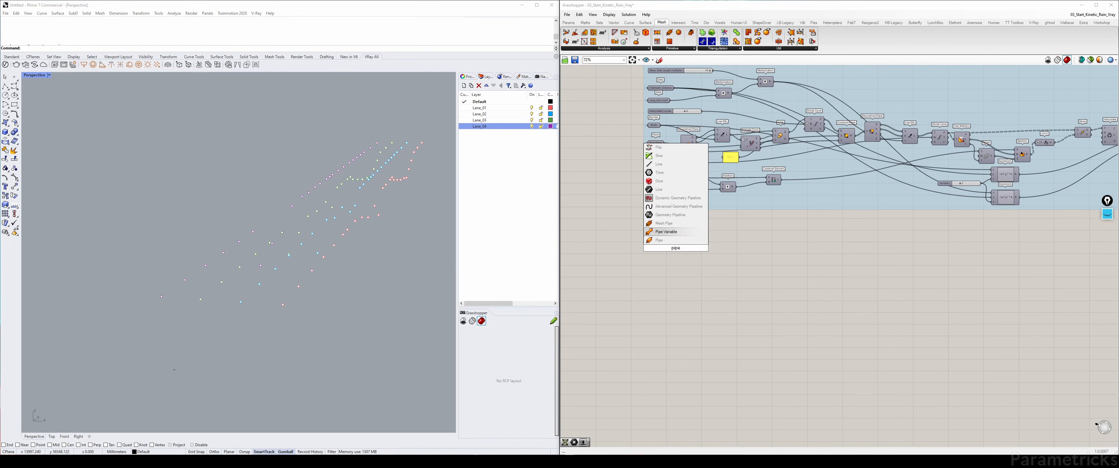
pyautogui.press('Up')
pyautogui.press('Up')
pyautogui.press('Return')
pyautogui.scroll(2, 682, 242)
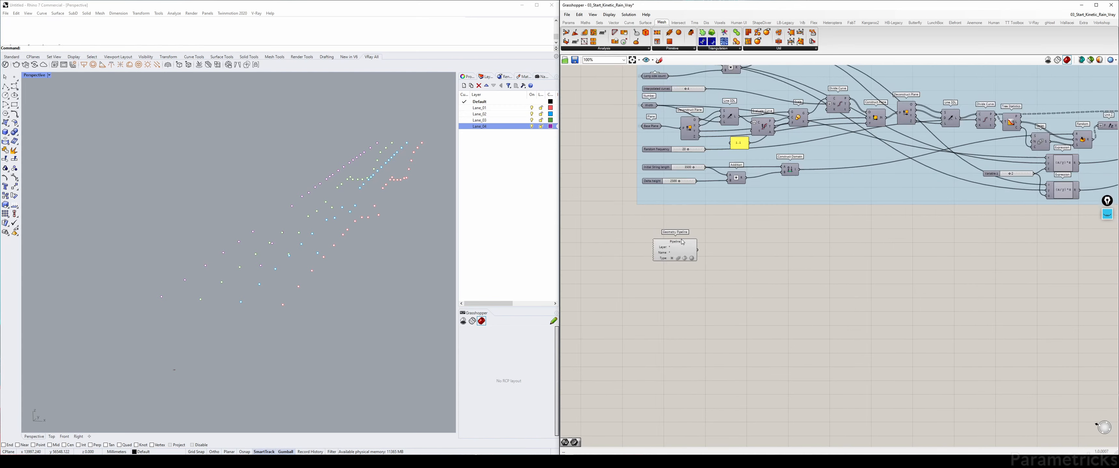
# Step: Set the Geometry Pipeline's layer filter to Lane_01 and its geometry type to points
pyautogui.scroll(3, 683, 242)
pyautogui.click(676, 247)
pyautogui.click(677, 247)
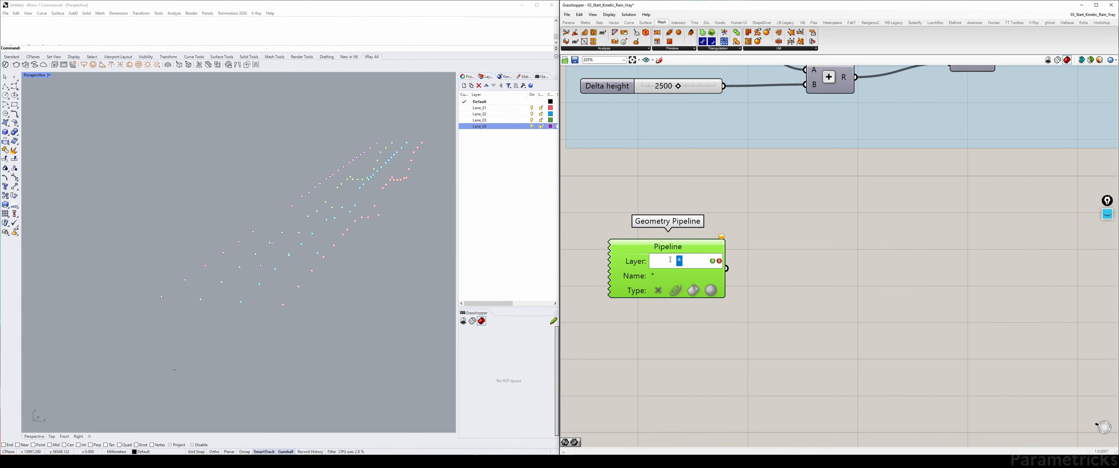
pyautogui.write('Lane_01')
pyautogui.click(712, 263)
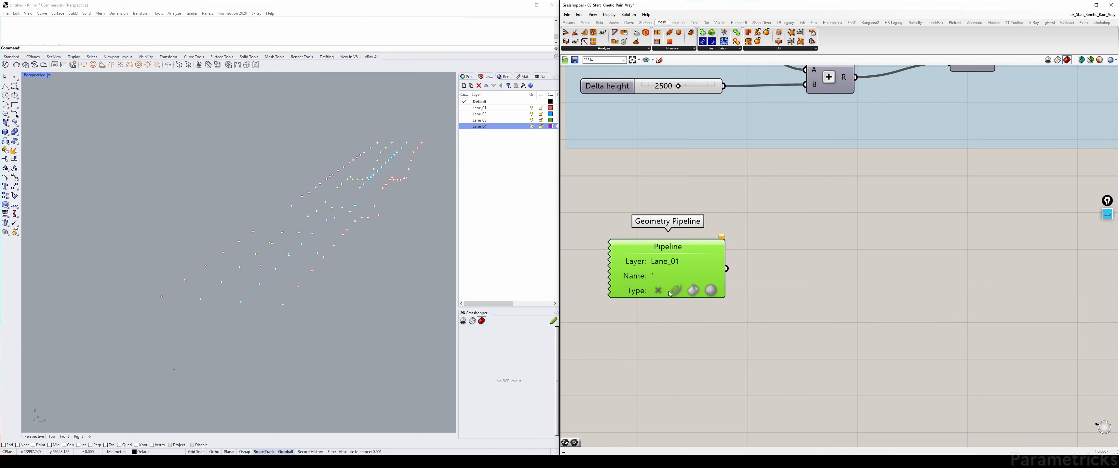
pyautogui.click(795, 202)
pyautogui.click(711, 250)
# Step: Duplicate the Lane_01 pipeline three times to form a vertical stack of four pipelines
pyautogui.moveTo(672, 424); pyautogui.dragTo(680, 322, button='right')
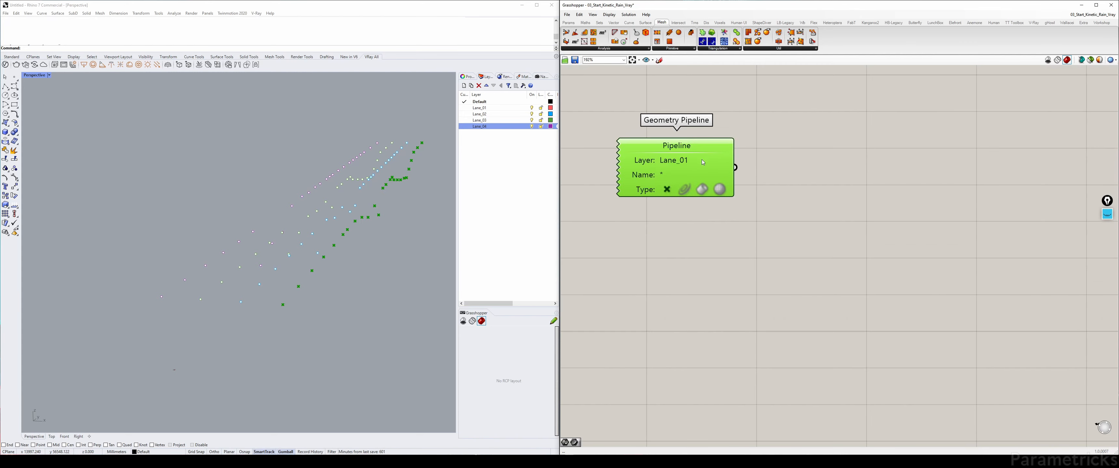
pyautogui.scroll(-5, 680, 322)
pyautogui.moveTo(692, 216); pyautogui.dragTo(685, 241)
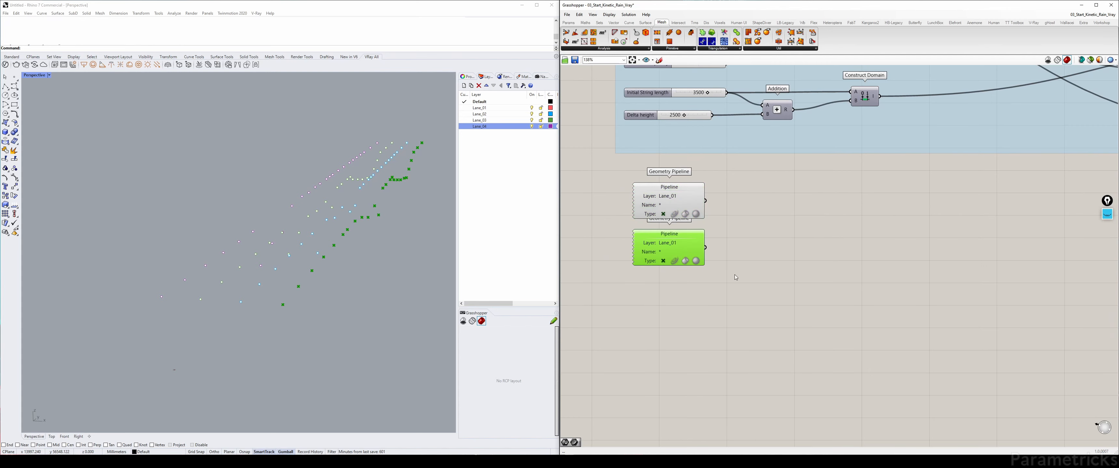
pyautogui.moveTo(735, 274); pyautogui.dragTo(690, 291)
pyautogui.click(715, 269)
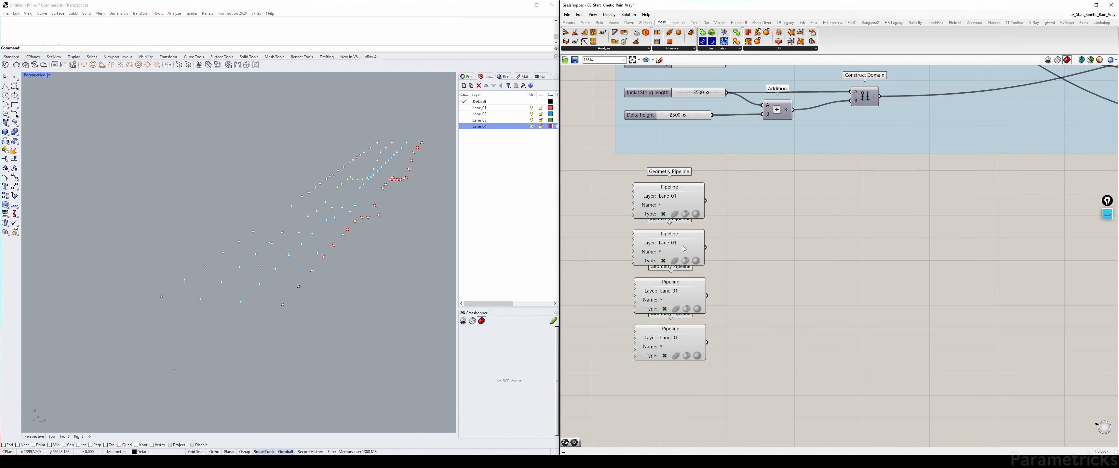
# Step: Change the layer filter of the second pipeline in the stack to Lane_02
pyautogui.scroll(3, 684, 249)
pyautogui.doubleClick(677, 239)
pyautogui.press('BackSpace')
pyautogui.write('2')
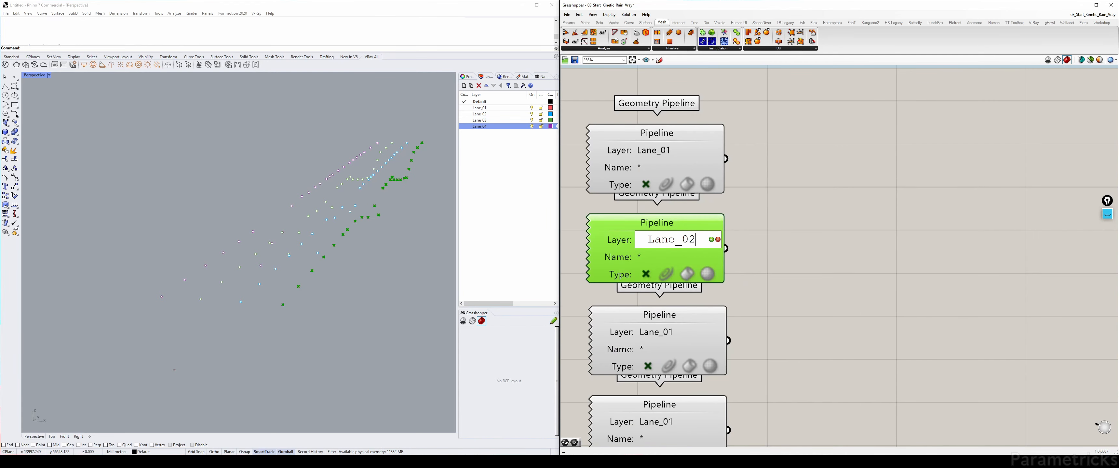
pyautogui.click(712, 240)
# Step: Change the layer filter of the third pipeline in the stack to Lane_03
pyautogui.moveTo(680, 342); pyautogui.dragTo(668, 246, button='right')
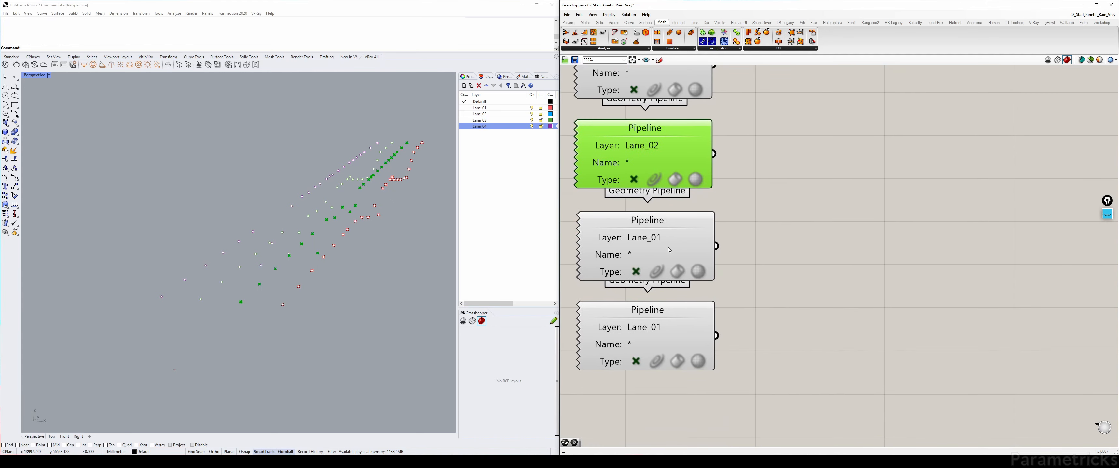
pyautogui.doubleClick(669, 237)
pyautogui.click(688, 236)
pyautogui.press('BackSpace')
pyautogui.write('3')
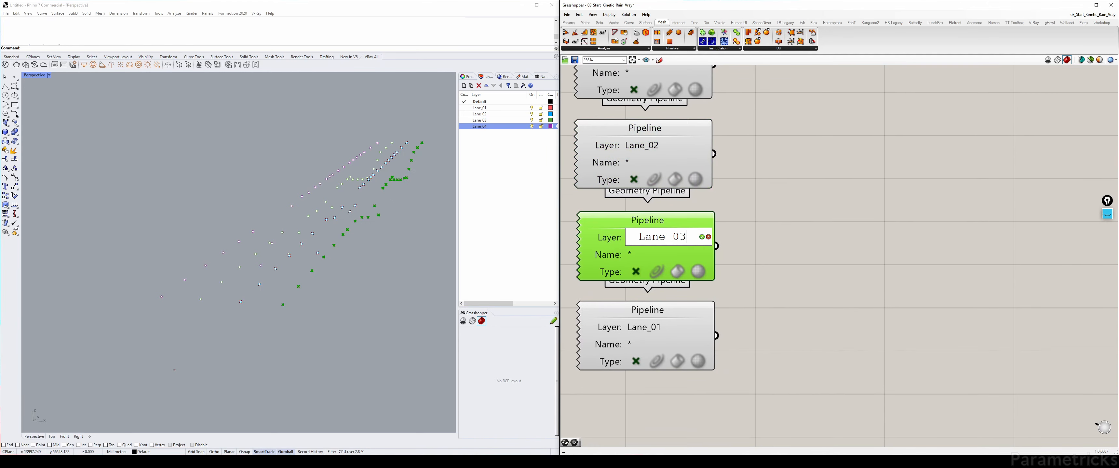
pyautogui.click(702, 237)
# Step: Change the layer filter of the fourth pipeline in the stack to Lane_04 and clear the selection
pyautogui.doubleClick(676, 327)
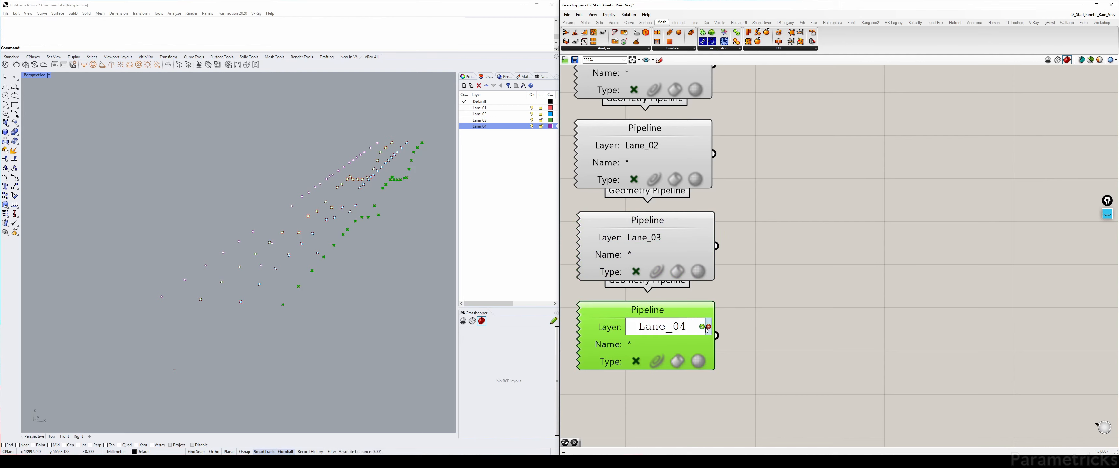
pyautogui.click(708, 327)
pyautogui.doubleClick(678, 327)
pyautogui.write('Lane_04')
pyautogui.click(702, 327)
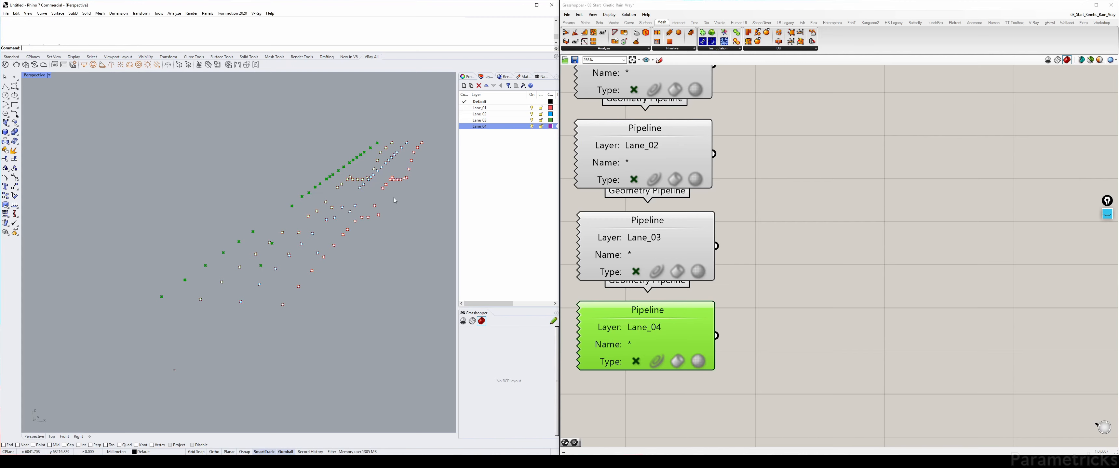
pyautogui.click(819, 212)
# Step: Move the Lane_04 pipeline up closer beneath the Lane_03 pipeline and deselect it
pyautogui.moveTo(334, 218)
pyautogui.mouseDown(button='right')
pyautogui.moveTo(374, 217)
pyautogui.moveTo(350, 215)
pyautogui.mouseUp(button='right')
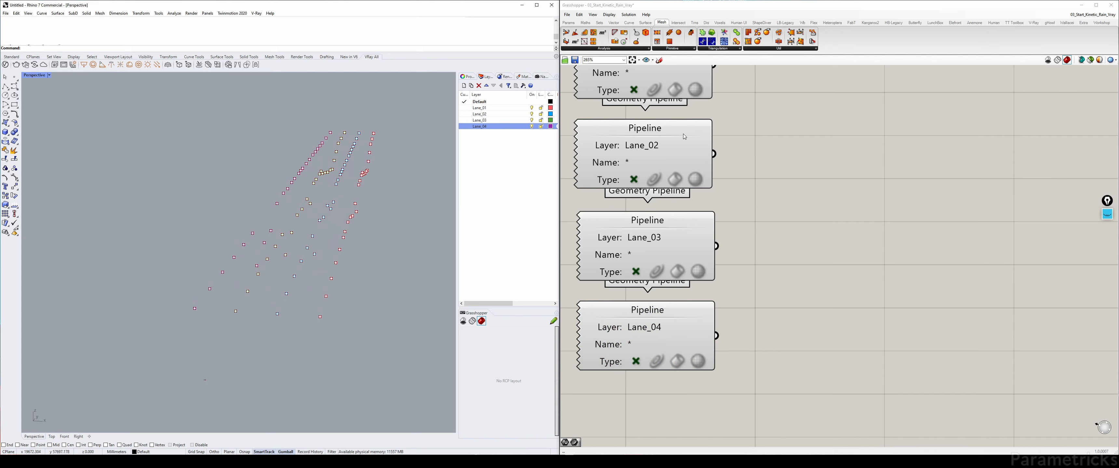
pyautogui.click(660, 307)
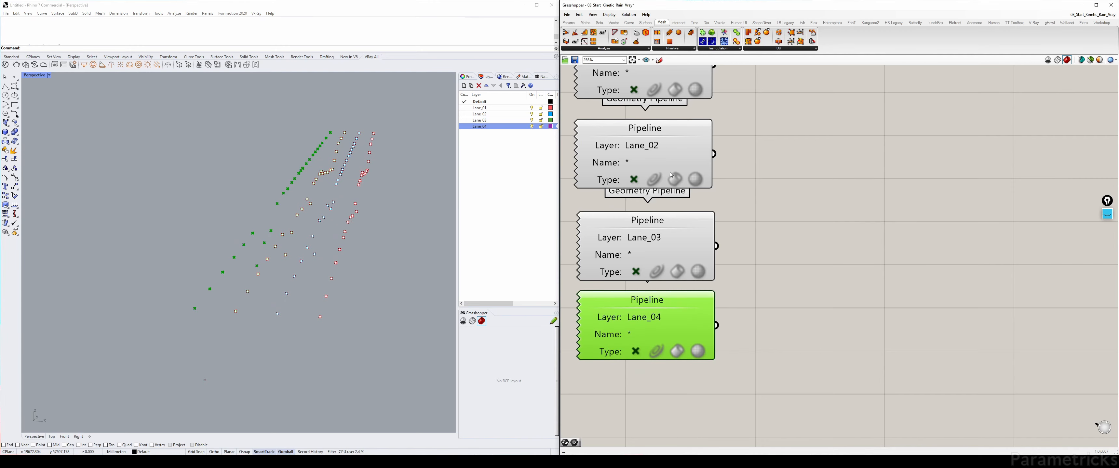
pyautogui.scroll(-2, 670, 171)
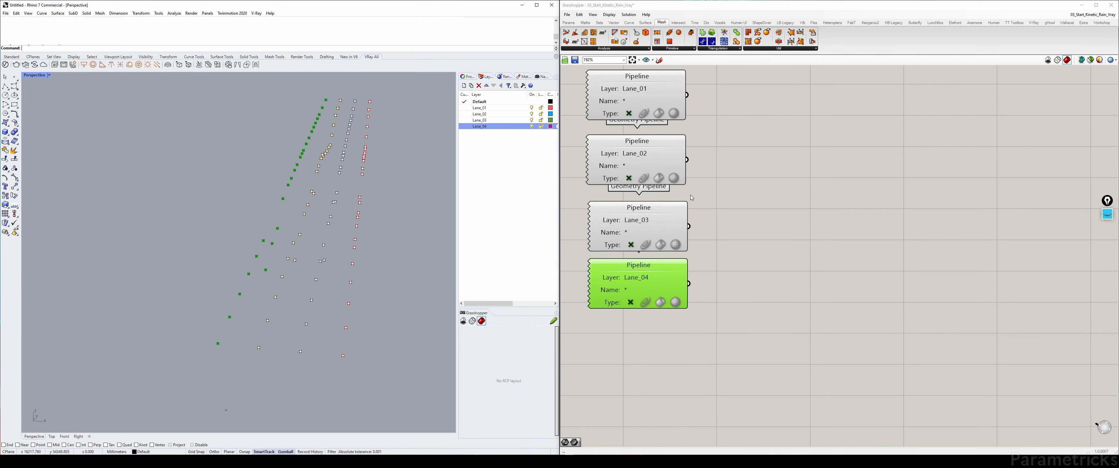
pyautogui.click(754, 192)
# Step: Add an Interpolate curve component beside the pipelines and connect the Lane_01 pipeline's output to its V input
pyautogui.scroll(-2, 755, 190)
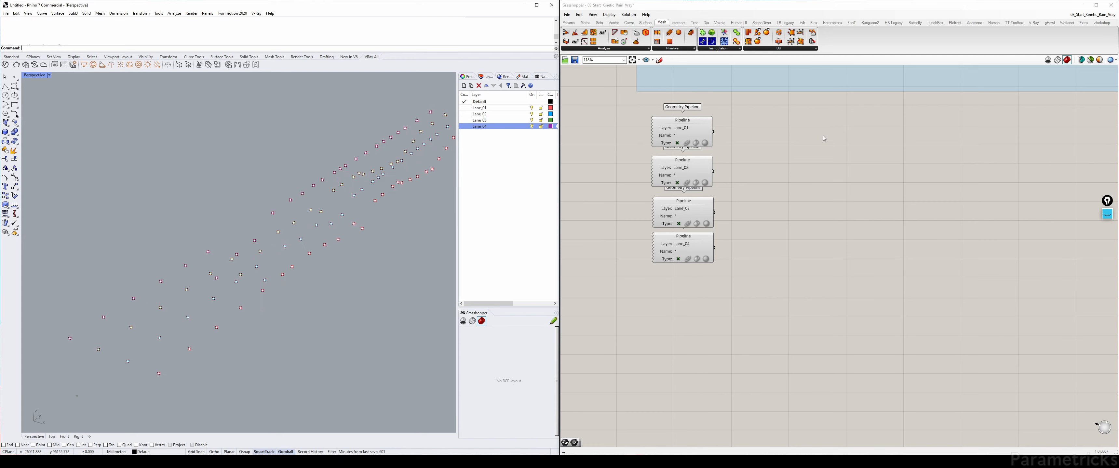
pyautogui.moveTo(826, 163); pyautogui.dragTo(768, 193, button='right')
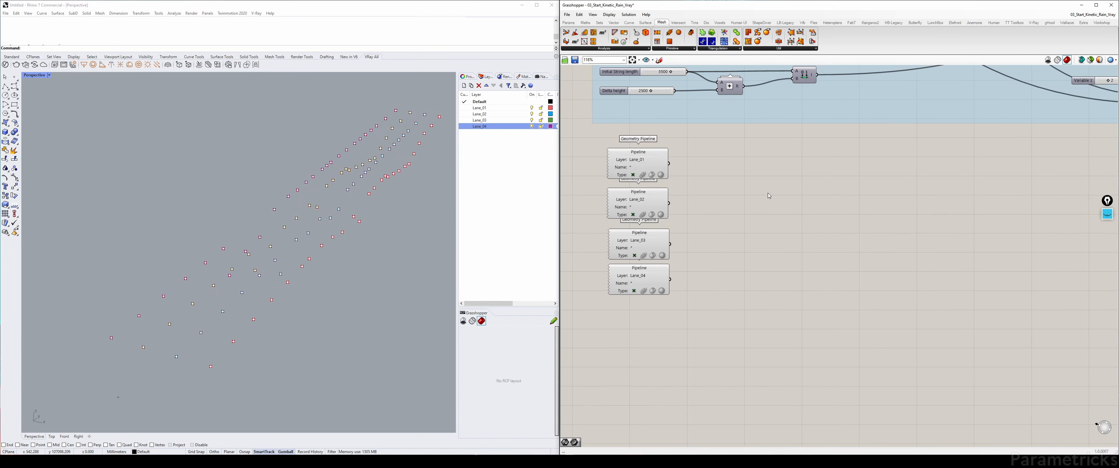
pyautogui.doubleClick(717, 188)
pyautogui.write('inter')
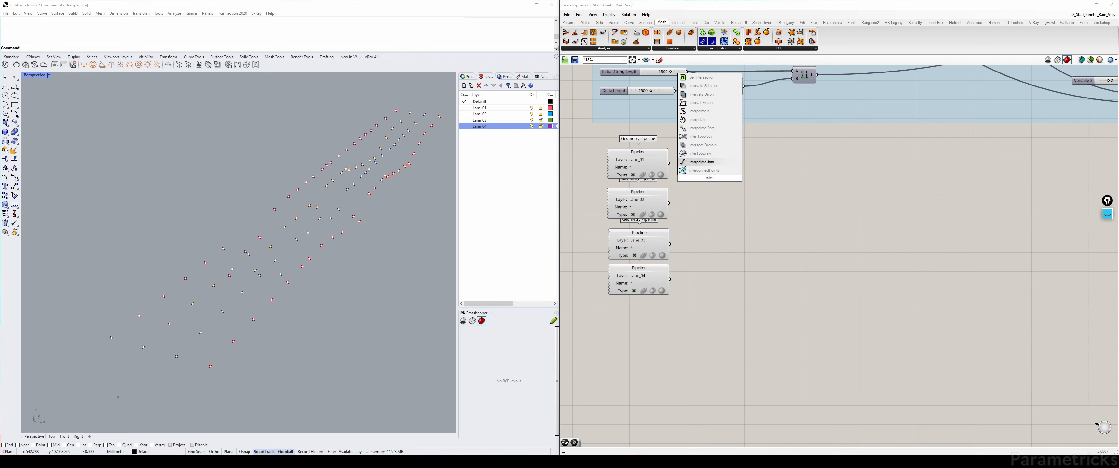
pyautogui.press('Up')
pyautogui.press('Up')
pyautogui.press('Up')
pyautogui.press('Up')
pyautogui.press('Up')
pyautogui.press('Return')
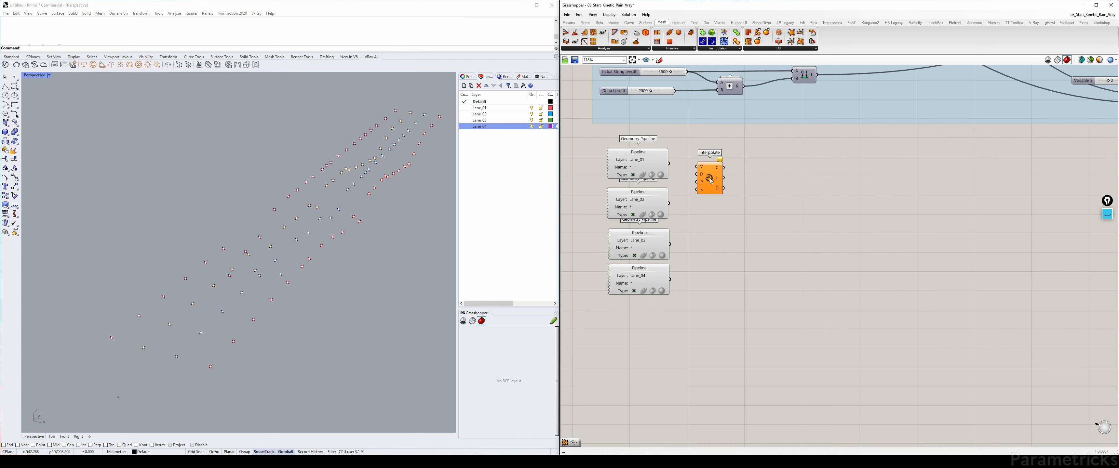
pyautogui.moveTo(696, 165); pyautogui.dragTo(696, 167)
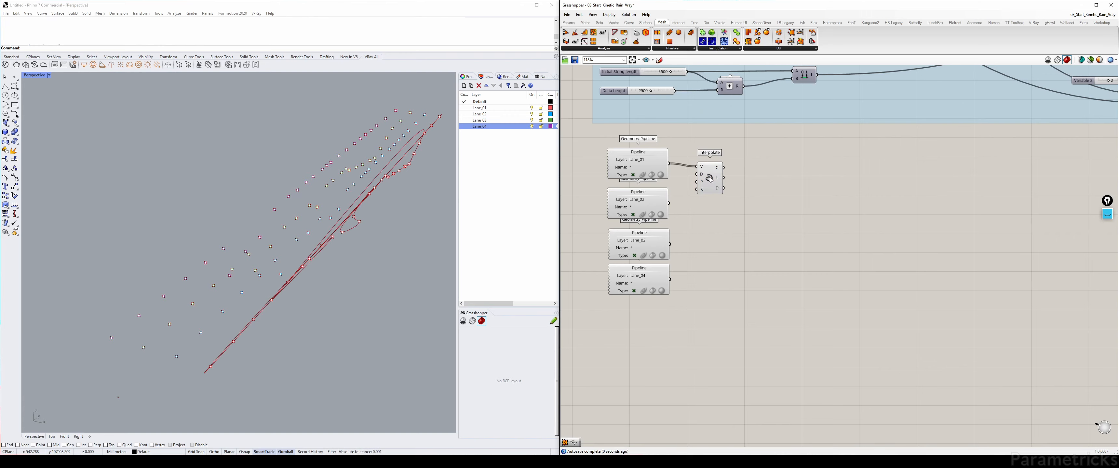
# Step: Check the Lane_01 curve from above and add a Sort Points component below the Interpolate component
pyautogui.moveTo(413, 196)
pyautogui.mouseDown(button='right')
pyautogui.moveTo(421, 192)
pyautogui.moveTo(291, 199)
pyautogui.mouseUp(button='right')
pyautogui.doubleClick(40, 76)
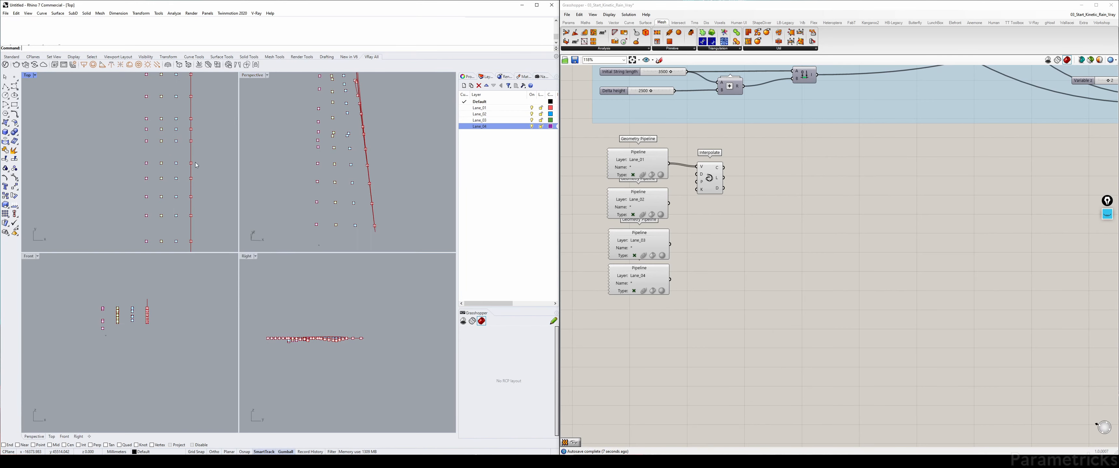
pyautogui.doubleClick(27, 75)
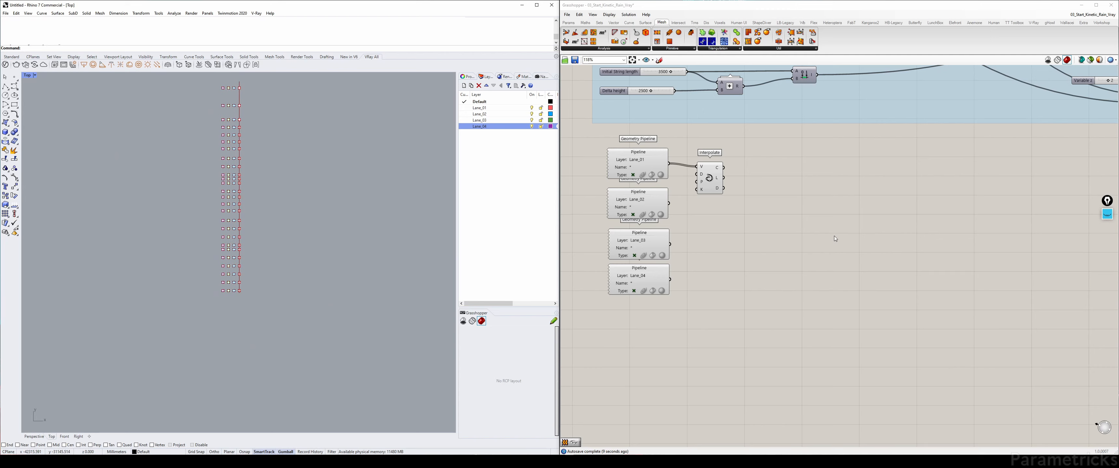
pyautogui.doubleClick(762, 230)
pyautogui.write('sort')
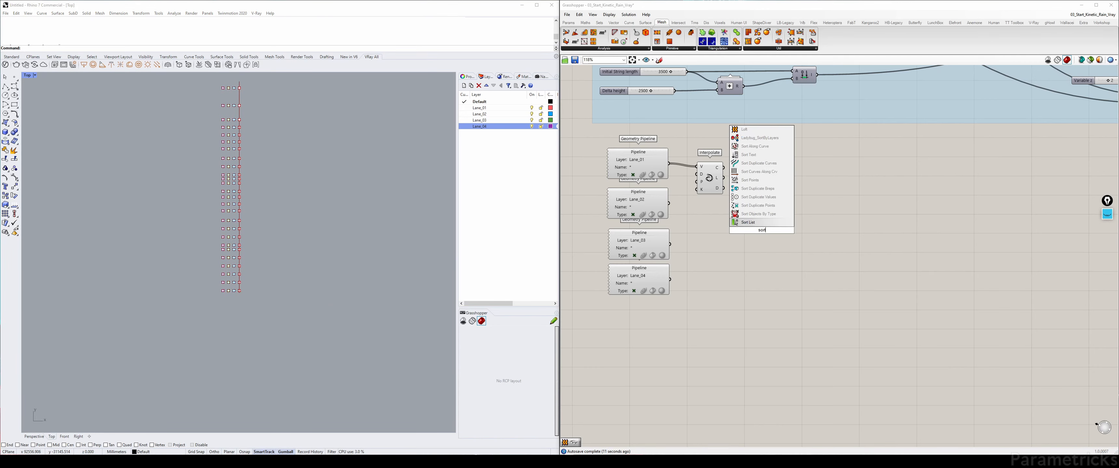
pyautogui.click(760, 180)
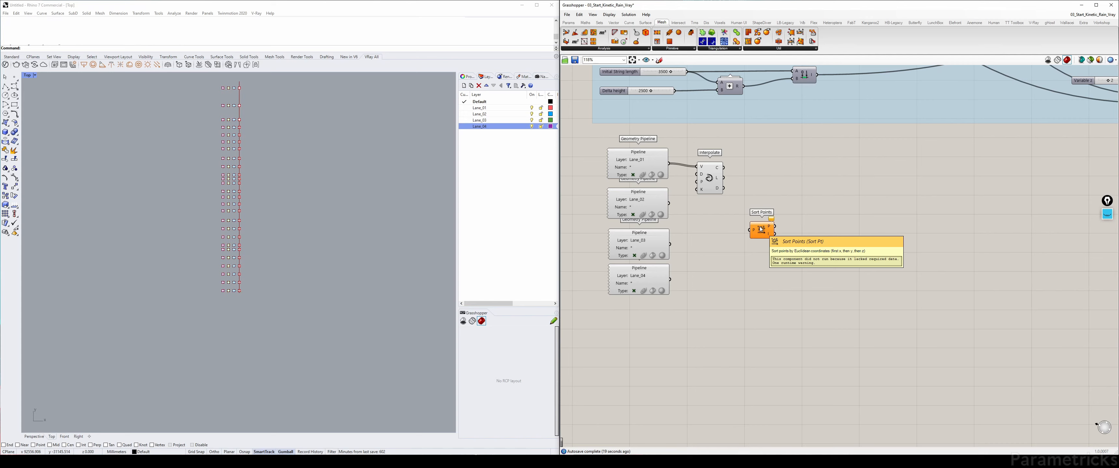
# Step: Place Sort Points between the Lane_01 pipeline and Interpolate, route the points through it, and return to the perspective view
pyautogui.scroll(3, 761, 230)
pyautogui.moveTo(688, 145); pyautogui.dragTo(782, 145)
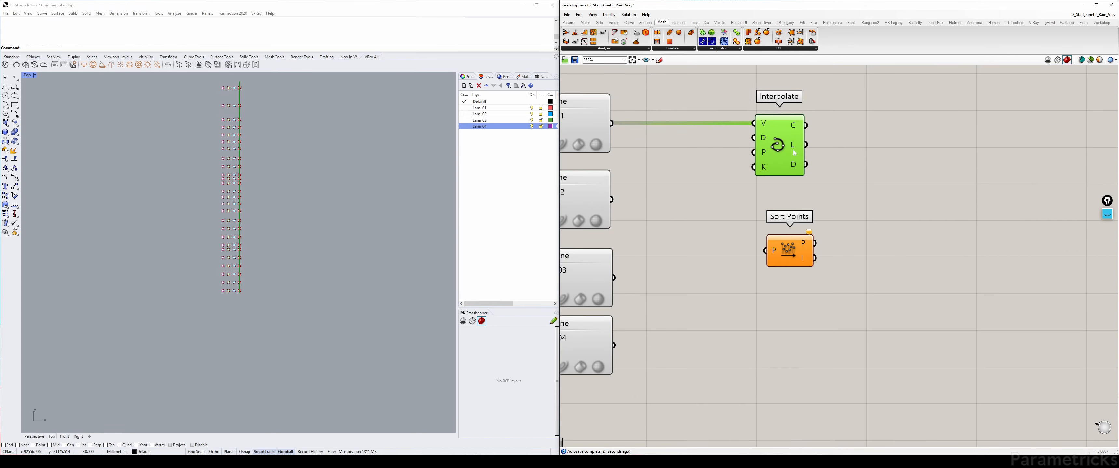
pyautogui.moveTo(797, 250); pyautogui.dragTo(689, 141)
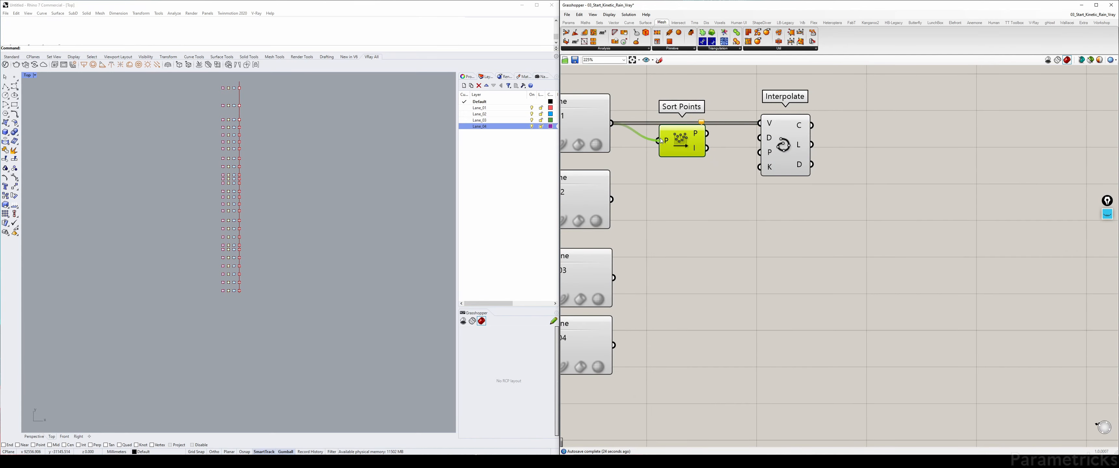
pyautogui.moveTo(762, 124); pyautogui.dragTo(761, 123)
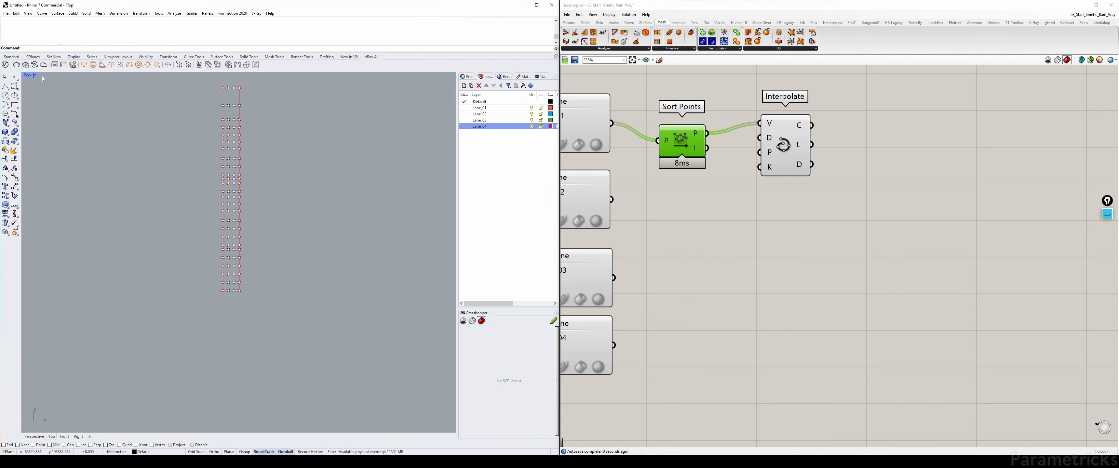
pyautogui.doubleClick(30, 75)
pyautogui.doubleClick(252, 76)
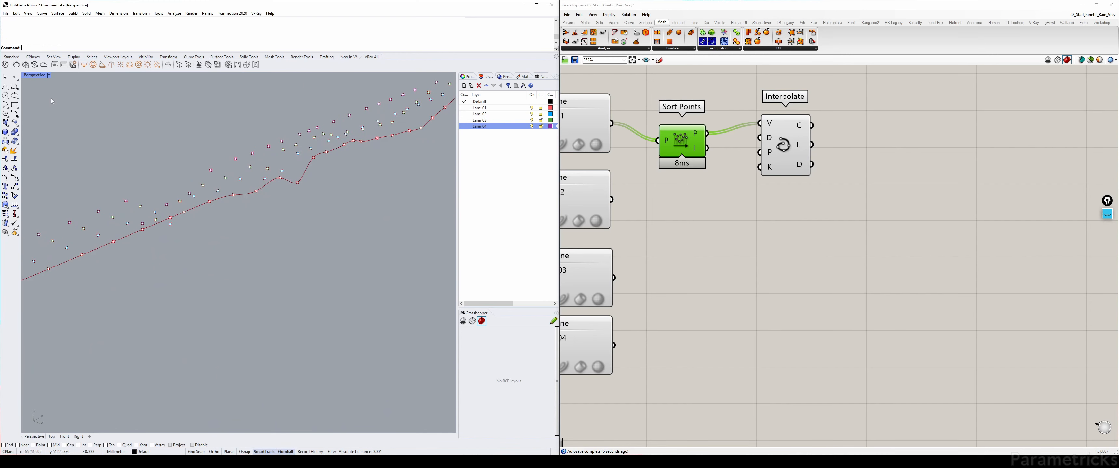
pyautogui.doubleClick(37, 76)
pyautogui.moveTo(129, 173); pyautogui.dragTo(165, 194, button='right')
pyautogui.scroll(2, 165, 195)
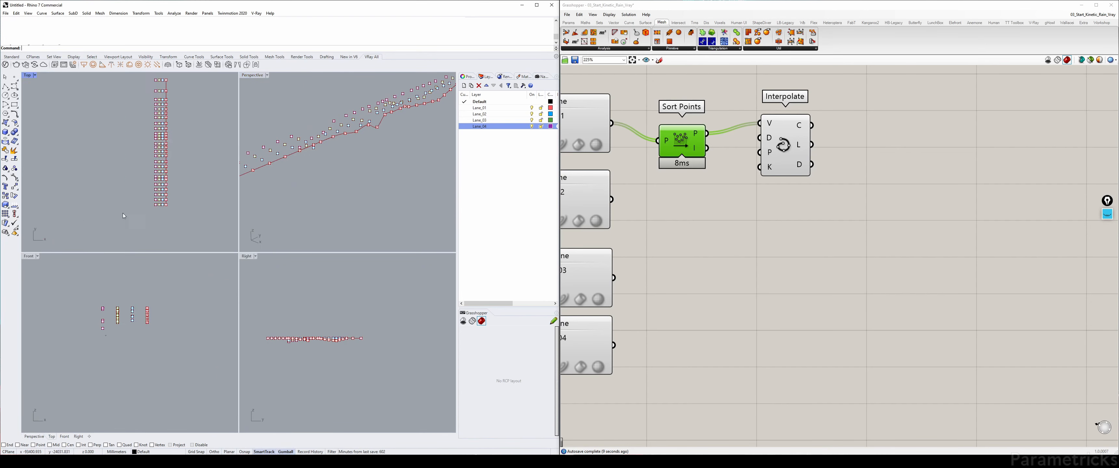
pyautogui.doubleClick(257, 75)
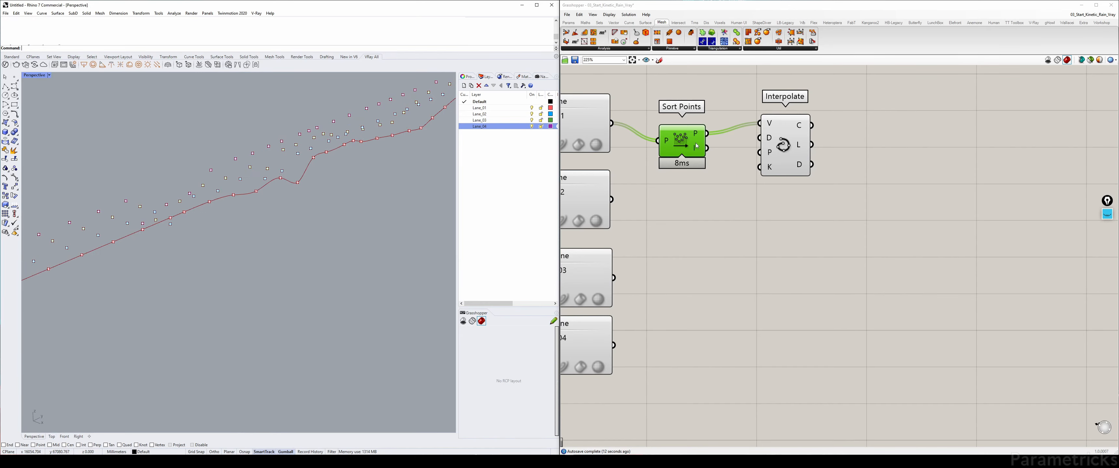
# Step: Copy the Sort Points and Interpolate pair three times and feed the copies from the Lane_02, Lane_03 and Lane_04 pipelines
pyautogui.moveTo(695, 145); pyautogui.dragTo(696, 128)
pyautogui.scroll(-2, 791, 186)
pyautogui.moveTo(814, 190); pyautogui.dragTo(719, 210)
pyautogui.keyDown('alt'); pyautogui.moveTo(720, 211); pyautogui.dragTo(715, 304); pyautogui.keyUp('alt')
pyautogui.click(684, 234)
pyautogui.moveTo(661, 196); pyautogui.dragTo(697, 211)
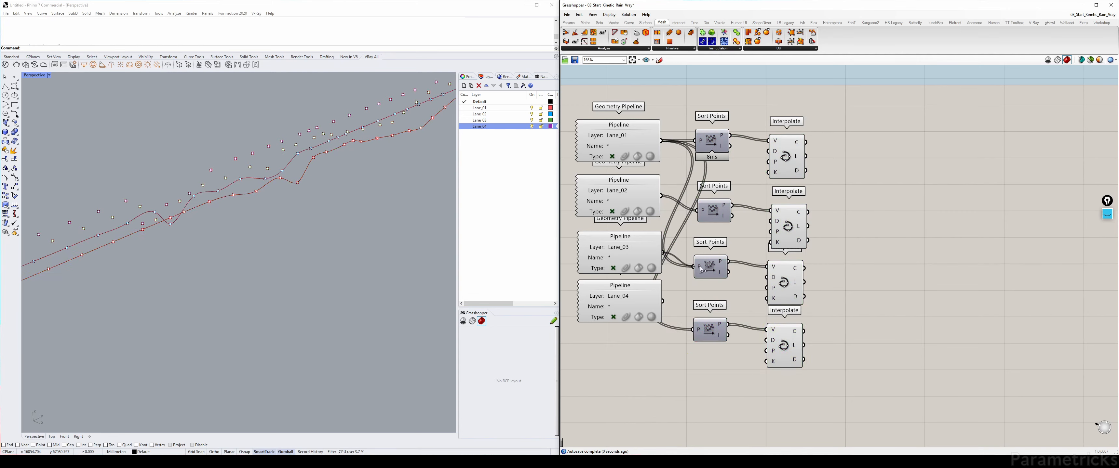
pyautogui.moveTo(701, 269); pyautogui.dragTo(695, 267)
pyautogui.moveTo(662, 301); pyautogui.dragTo(694, 329)
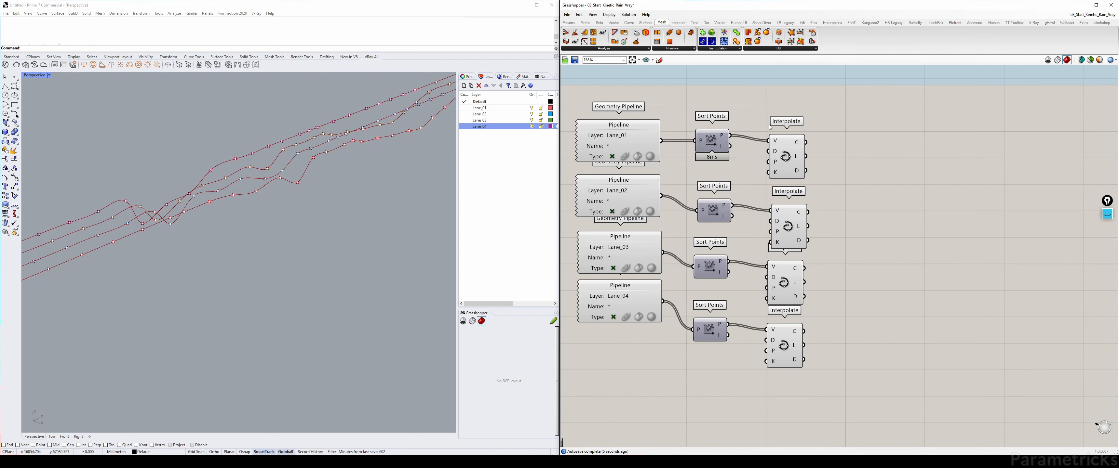
# Step: Delete the three copied Sort Points and Interpolate pairs of Lane_02, Lane_03 and Lane_04
pyautogui.moveTo(839, 402); pyautogui.dragTo(691, 194)
pyautogui.moveTo(731, 213); pyautogui.dragTo(815, 245)
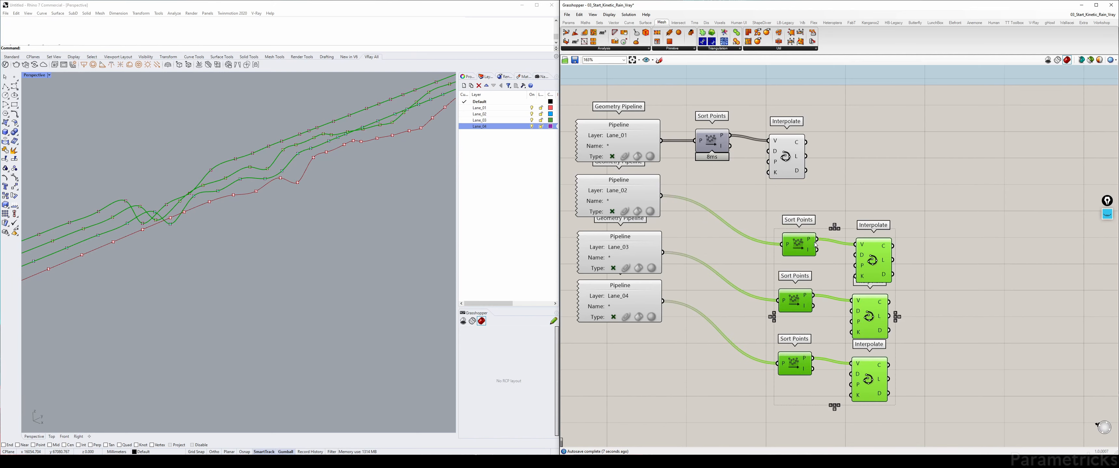
pyautogui.press('Delete')
# Step: Add an Entwine component and connect the Lane_01 and Lane_02 pipelines to its first two inputs
pyautogui.doubleClick(746, 195)
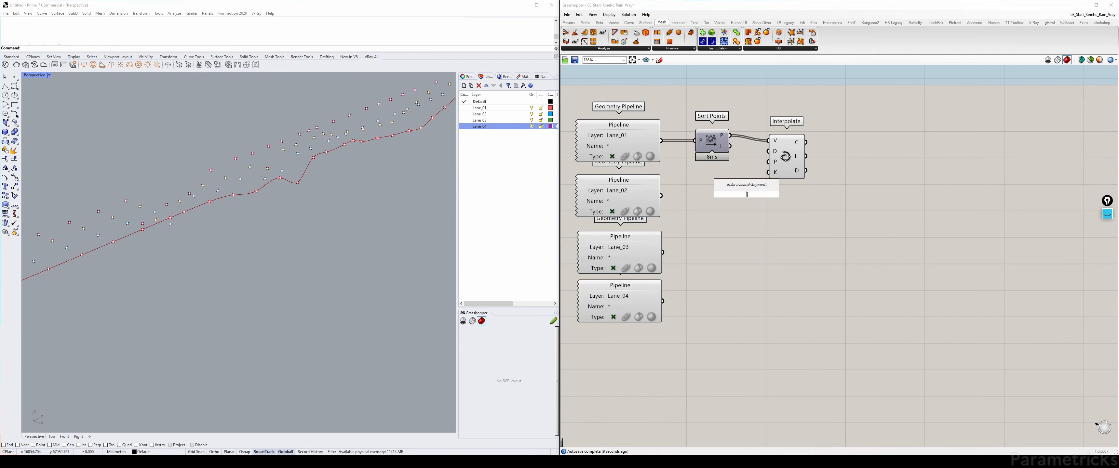
pyautogui.write('entwine')
pyautogui.press('Return')
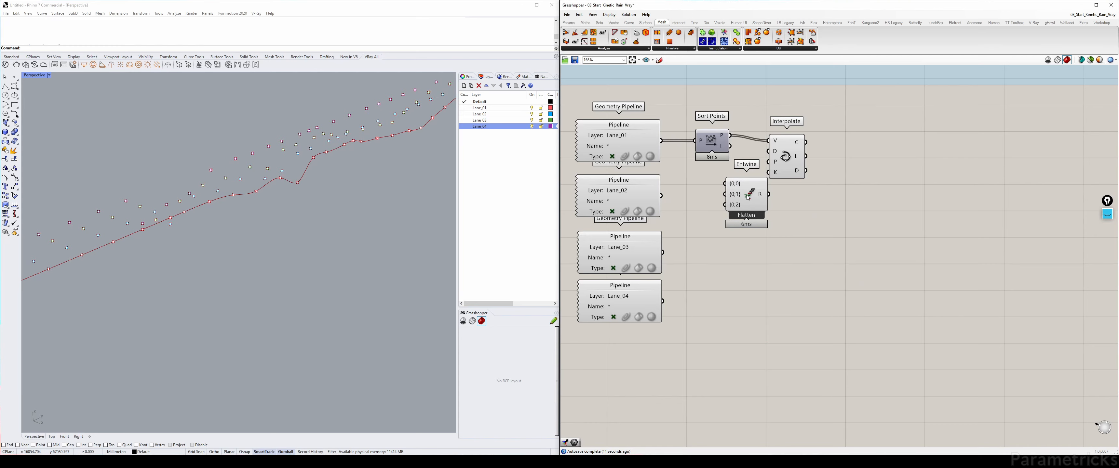
pyautogui.scroll(3, 697, 163)
pyautogui.moveTo(625, 126); pyautogui.dragTo(726, 194)
pyautogui.moveTo(624, 214); pyautogui.dragTo(726, 212)
# Step: Give Entwine a fourth input and connect the Lane_03 and Lane_04 pipelines to its last two inputs
pyautogui.scroll(3, 758, 225)
pyautogui.click(754, 243)
pyautogui.scroll(-5, 755, 244)
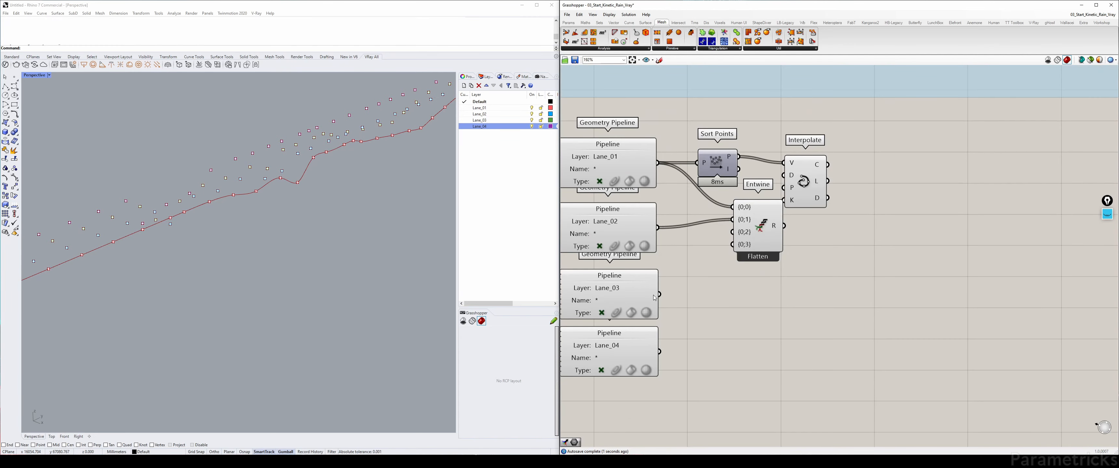
pyautogui.moveTo(659, 294); pyautogui.dragTo(733, 232)
pyautogui.moveTo(659, 351); pyautogui.dragTo(746, 258)
# Step: Move Sort Points and Interpolate beyond Entwine and replace the Sort Points input with Entwine's output
pyautogui.moveTo(716, 164); pyautogui.dragTo(802, 215)
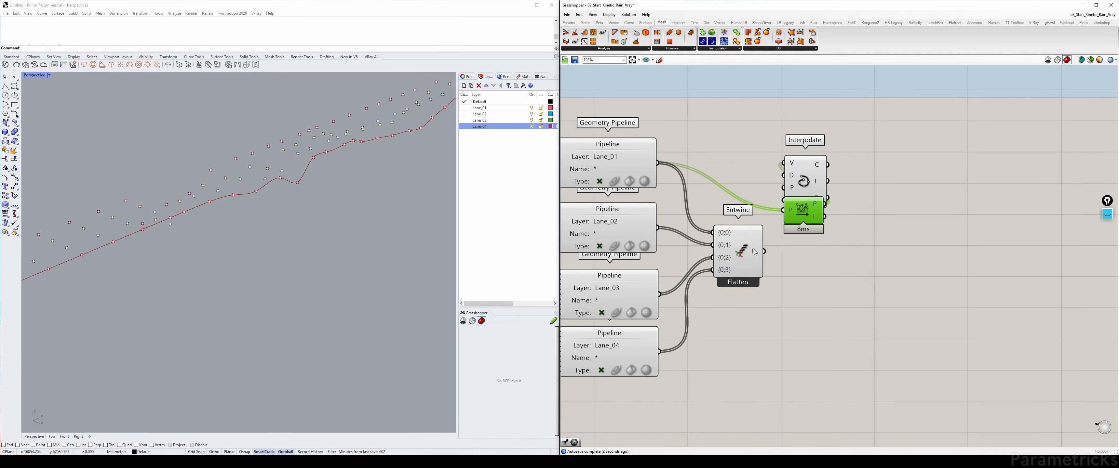
pyautogui.moveTo(763, 251); pyautogui.dragTo(783, 211)
pyautogui.moveTo(805, 171); pyautogui.dragTo(802, 233)
pyautogui.click(341, 201)
pyautogui.scroll(-5, 348, 200)
pyautogui.moveTo(363, 197); pyautogui.dragTo(417, 200, button='right')
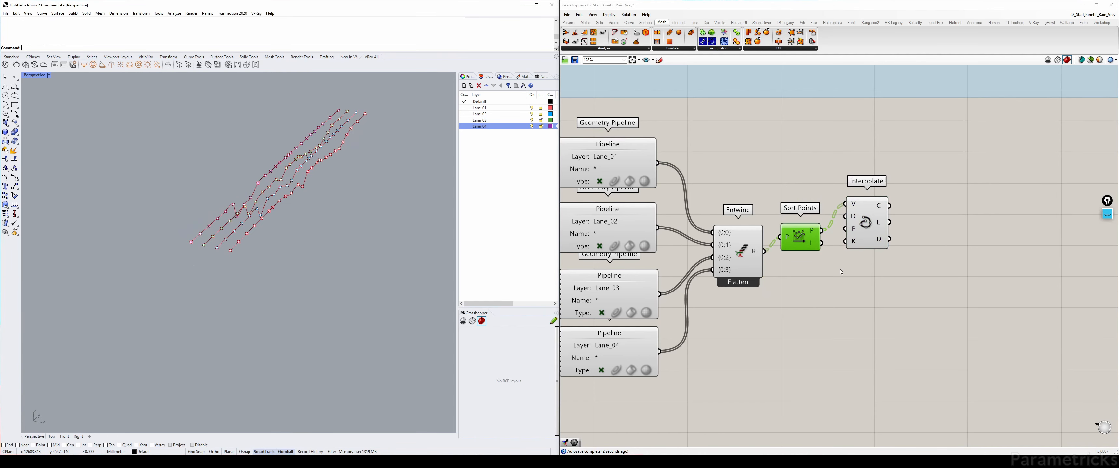
# Step: Line up Sort Points and Interpolate in a row with Entwine's output
pyautogui.moveTo(799, 237); pyautogui.dragTo(803, 251)
pyautogui.moveTo(867, 226); pyautogui.dragTo(868, 263)
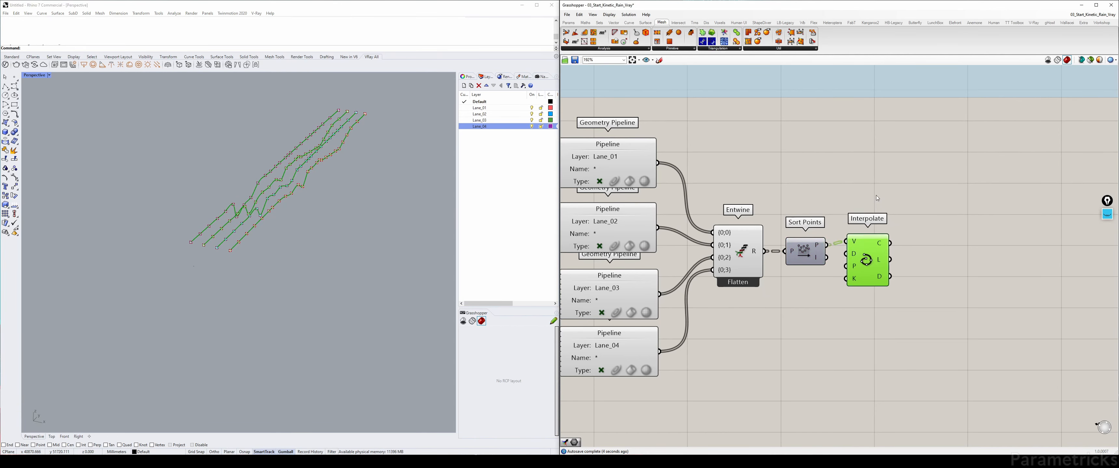
pyautogui.click(876, 196)
pyautogui.moveTo(244, 243); pyautogui.dragTo(252, 257, button='right')
# Step: Copy the Loft and Mesh Surface components from the end of the Base Mesh group to the empty canvas below it
pyautogui.moveTo(1010, 159); pyautogui.dragTo(793, 172, button='right')
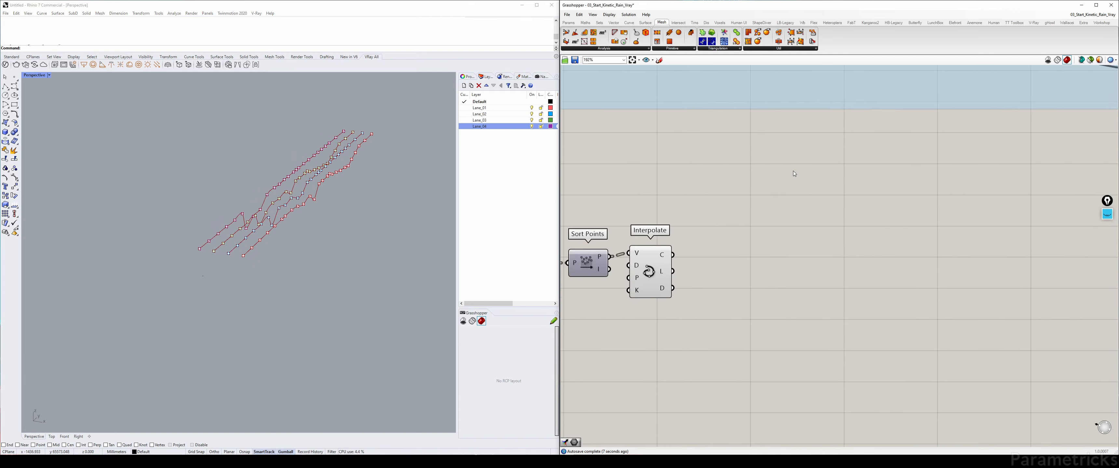
pyautogui.scroll(-8, 817, 164)
pyautogui.scroll(3, 799, 167)
pyautogui.moveTo(962, 126); pyautogui.dragTo(752, 185, button='right')
pyautogui.scroll(-4, 752, 185)
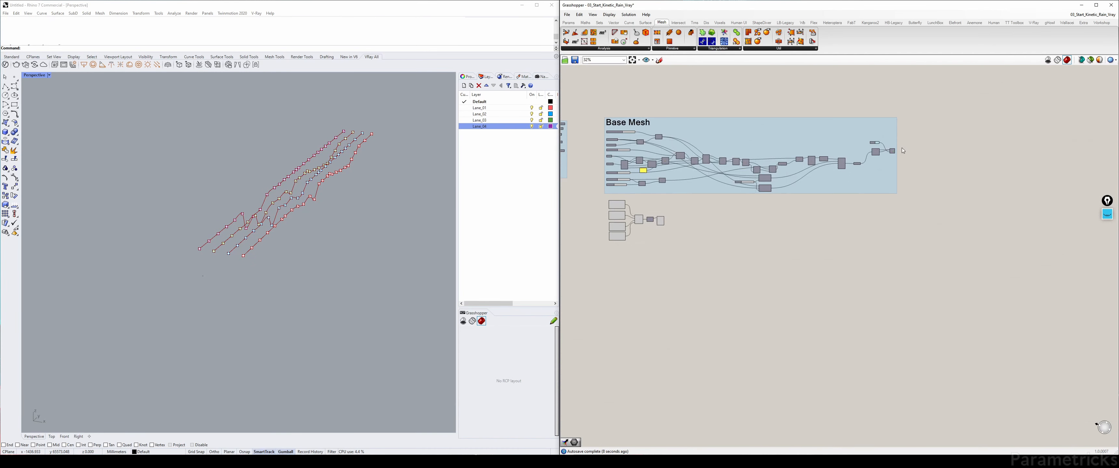
pyautogui.scroll(1, 902, 150)
pyautogui.scroll(6, 882, 153)
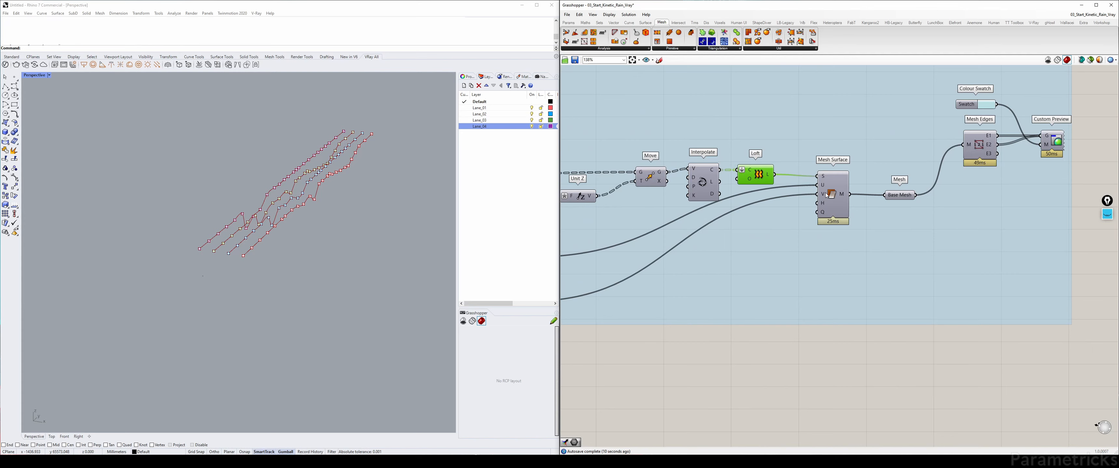
pyautogui.scroll(-2, 808, 192)
pyautogui.moveTo(592, 252); pyautogui.dragTo(637, 223, button='right')
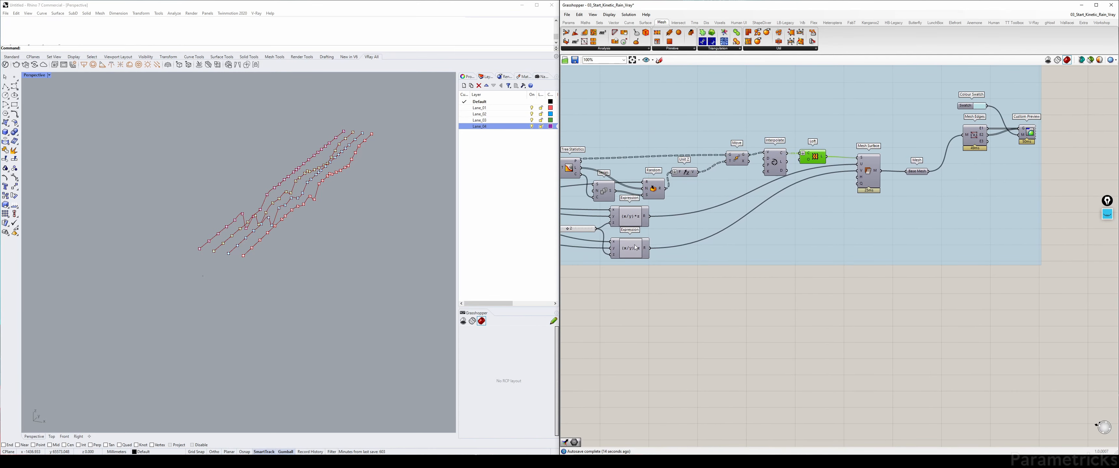
pyautogui.moveTo(898, 171); pyautogui.dragTo(782, 181, button='right')
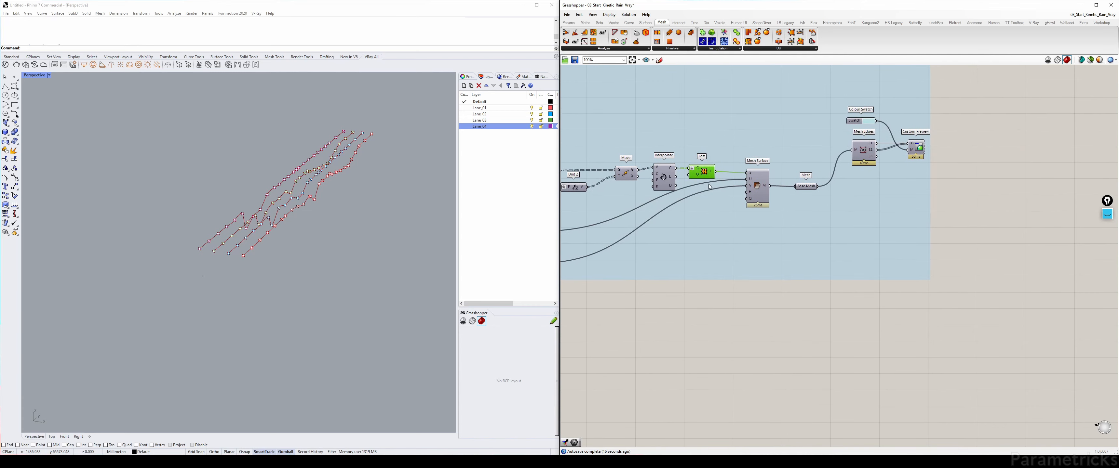
pyautogui.keyDown('shift'); pyautogui.click(753, 202); pyautogui.keyUp('shift')
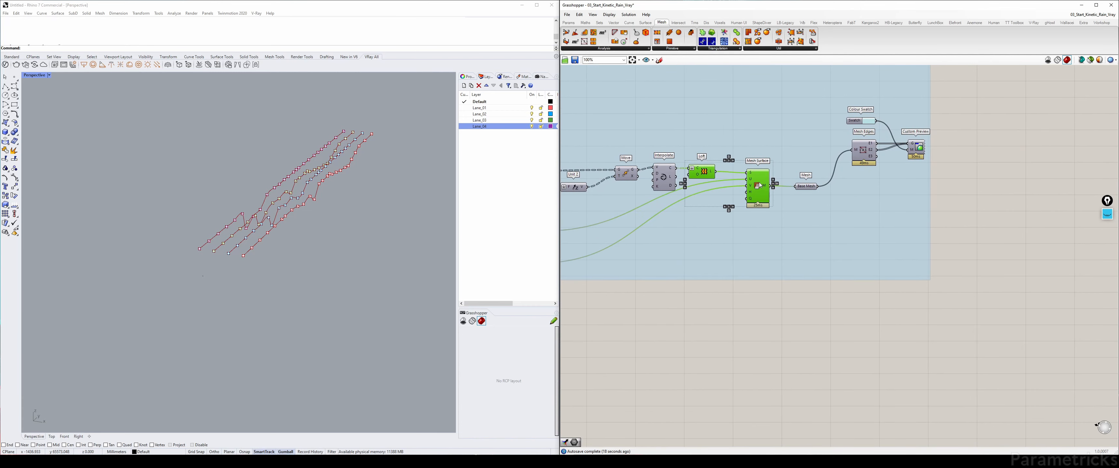
pyautogui.keyDown('alt'); pyautogui.moveTo(753, 201); pyautogui.dragTo(702, 390); pyautogui.keyUp('alt')
# Step: Connect the curve output of the lane Interpolate component to the copied Loft, replacing its inherited curve connection
pyautogui.moveTo(661, 403); pyautogui.dragTo(848, 169, button='right')
pyautogui.scroll(-3, 829, 175)
pyautogui.scroll(1, 831, 173)
pyautogui.moveTo(837, 150); pyautogui.dragTo(682, 183)
pyautogui.moveTo(682, 183); pyautogui.dragTo(872, 190, button='right')
pyautogui.scroll(2, 738, 159)
pyautogui.click(758, 151)
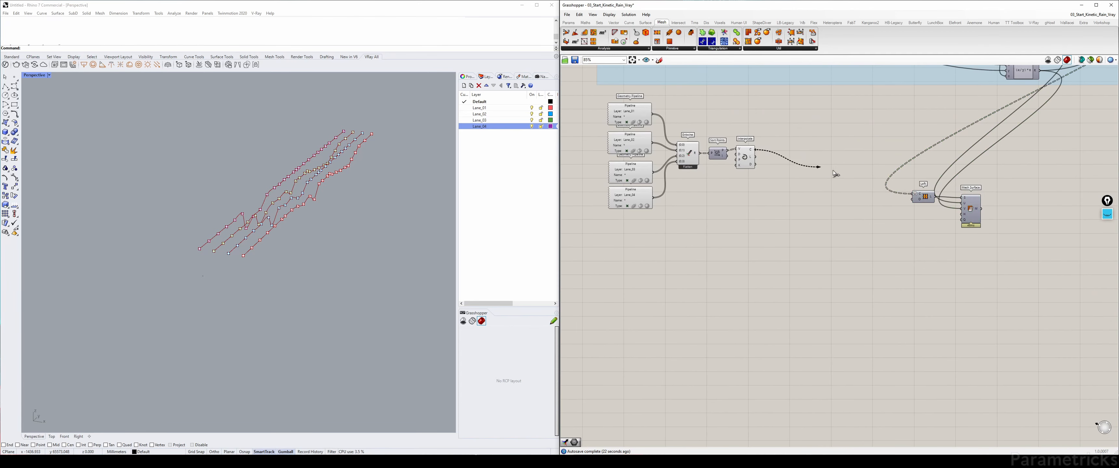
pyautogui.moveTo(833, 171); pyautogui.dragTo(825, 164)
pyautogui.scroll(2, 820, 159)
pyautogui.moveTo(747, 150); pyautogui.dragTo(1007, 225)
# Step: Turn off the preview of the lane Interpolate and Entwine components and the four geometry pipelines
pyautogui.click(736, 164)
pyautogui.hotkey('ctrl', 'q')
pyautogui.moveTo(993, 179); pyautogui.dragTo(951, 180, button='right')
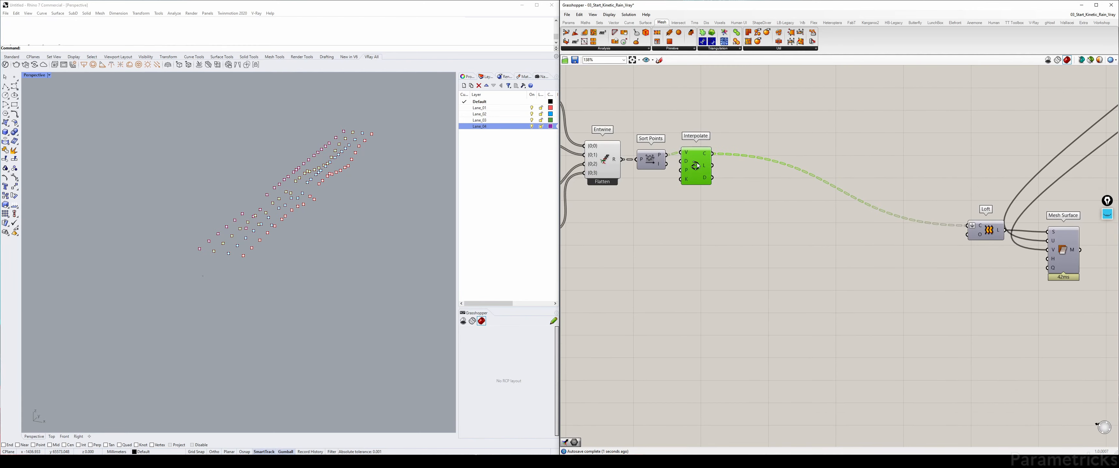
pyautogui.click(608, 161)
pyautogui.hotkey('ctrl', 'q')
pyautogui.moveTo(664, 158); pyautogui.dragTo(907, 187, button='right')
pyautogui.scroll(-3, 906, 186)
pyautogui.moveTo(864, 264); pyautogui.dragTo(802, 129)
pyautogui.middleClick(804, 130)
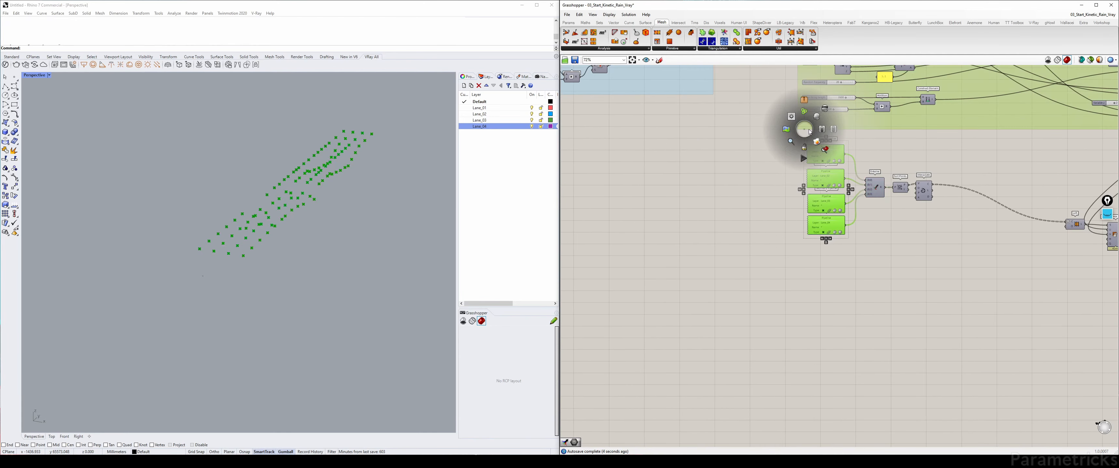
pyautogui.click(826, 110)
# Step: Move the copied Mesh Surface and Loft closer beneath the Base Mesh group and turn on the Mesh Surface preview
pyautogui.moveTo(1051, 197); pyautogui.dragTo(794, 195, button='right')
pyautogui.moveTo(862, 237); pyautogui.dragTo(1062, 210)
pyautogui.moveTo(822, 222); pyautogui.dragTo(1017, 190)
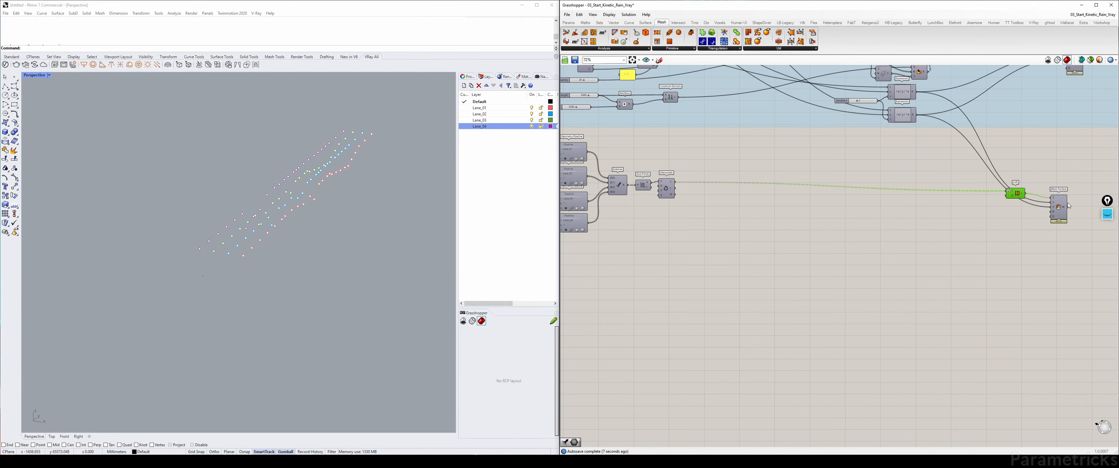
pyautogui.click(1058, 205)
pyautogui.hotkey('ctrl', 'q')
pyautogui.click(1045, 159)
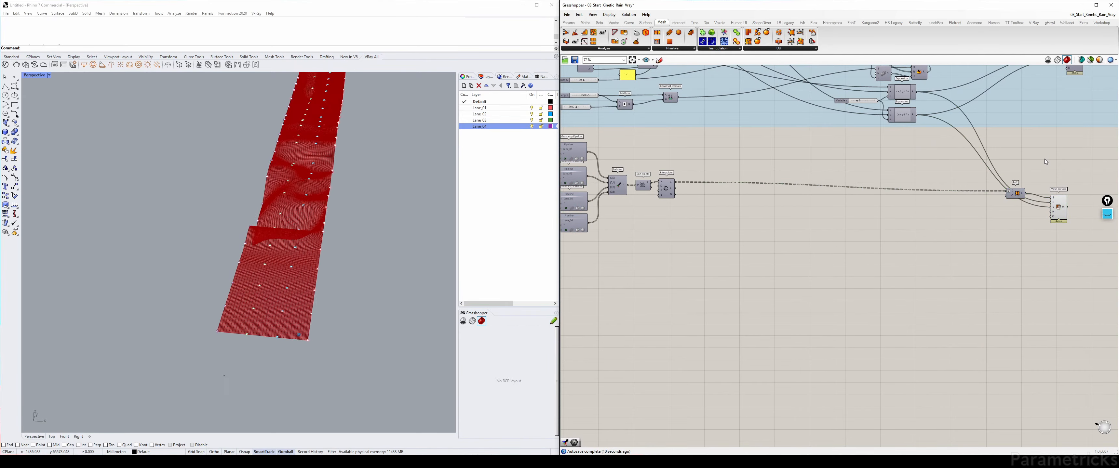
# Step: Examine the output end of the Base Mesh group and the copied Loft and Mesh Surface below it
pyautogui.scroll(-3, 1044, 159)
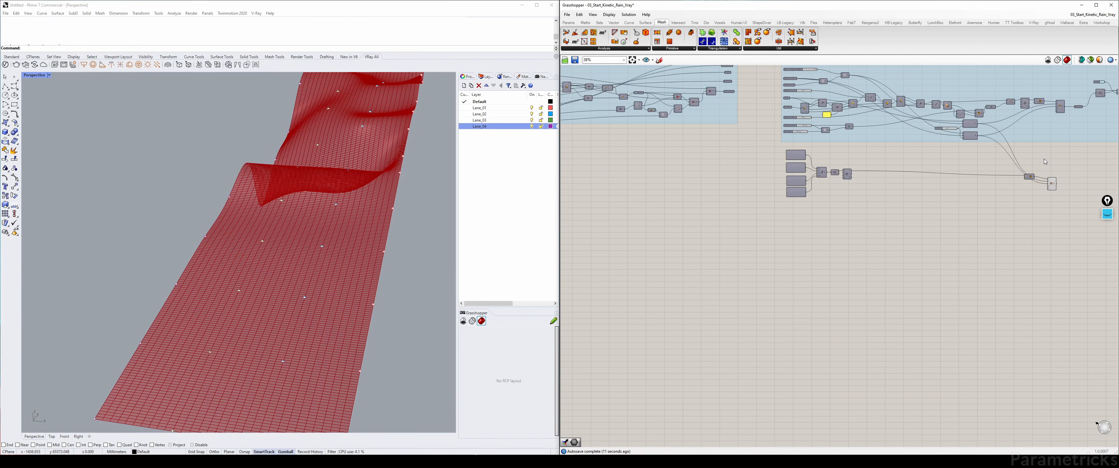
pyautogui.moveTo(1044, 160); pyautogui.dragTo(748, 180, button='right')
pyautogui.scroll(3, 808, 144)
pyautogui.moveTo(795, 114); pyautogui.dragTo(719, 136, button='right')
pyautogui.scroll(2, 695, 183)
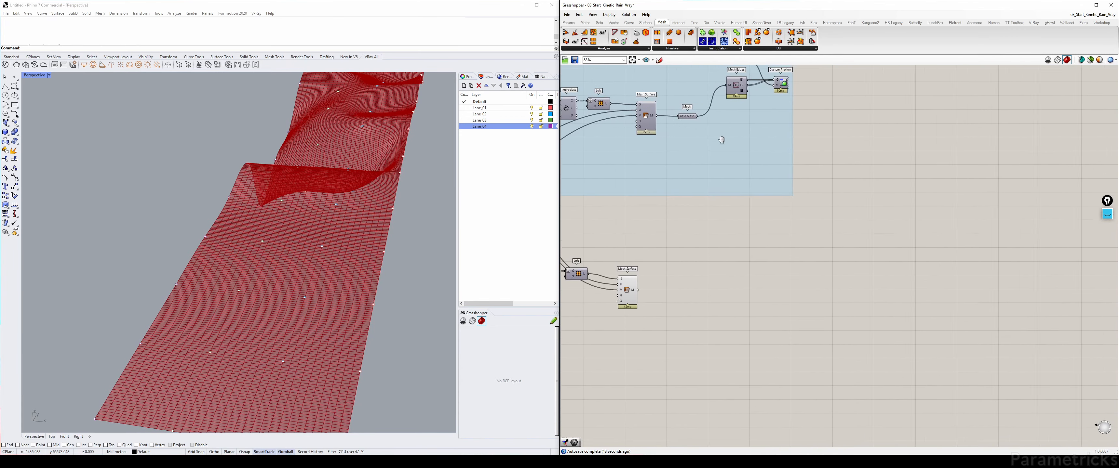
pyautogui.click(646, 272)
pyautogui.moveTo(596, 283); pyautogui.dragTo(712, 262, button='right')
pyautogui.click(771, 233)
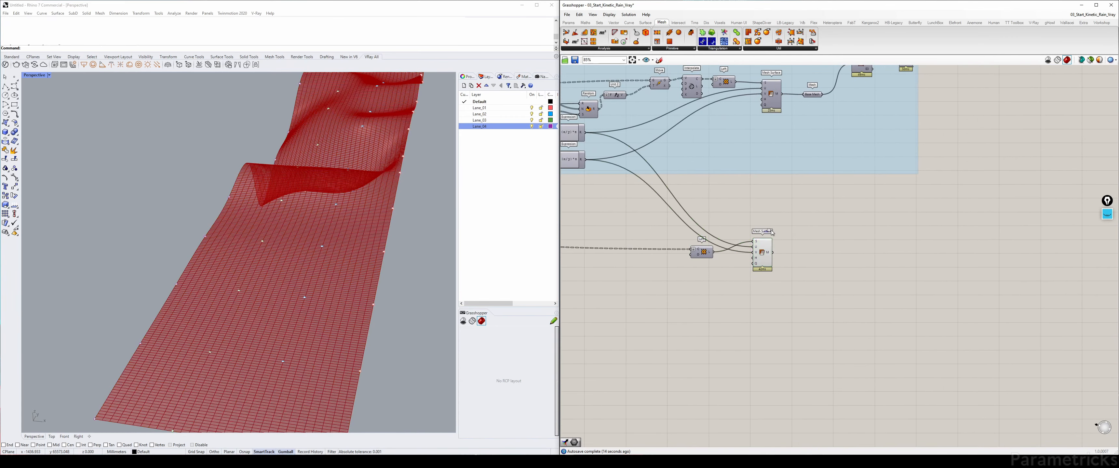
# Step: Select a lane point on the near edge of the mesh and shift it with the gumball to reshape the surface
pyautogui.moveTo(183, 261)
pyautogui.mouseDown(button='right')
pyautogui.moveTo(222, 250)
pyautogui.moveTo(295, 198)
pyautogui.moveTo(388, 190)
pyautogui.moveTo(242, 264)
pyautogui.moveTo(218, 292)
pyautogui.mouseUp(button='right')
pyautogui.click(227, 295)
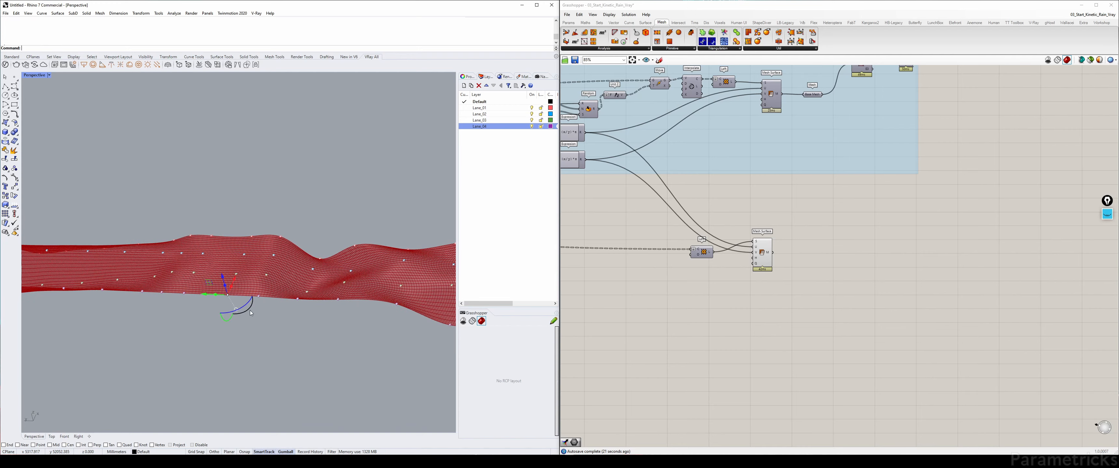
pyautogui.moveTo(225, 285); pyautogui.dragTo(227, 290)
pyautogui.click(318, 170)
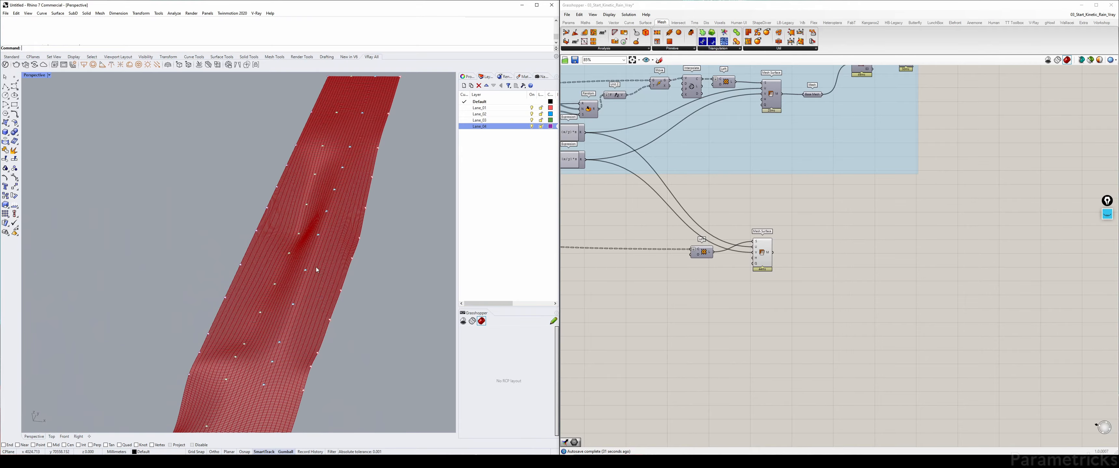
# Step: Shift a lane point near the middle of the mesh and clear the selection
pyautogui.moveTo(303, 251); pyautogui.dragTo(309, 269)
pyautogui.click(393, 263)
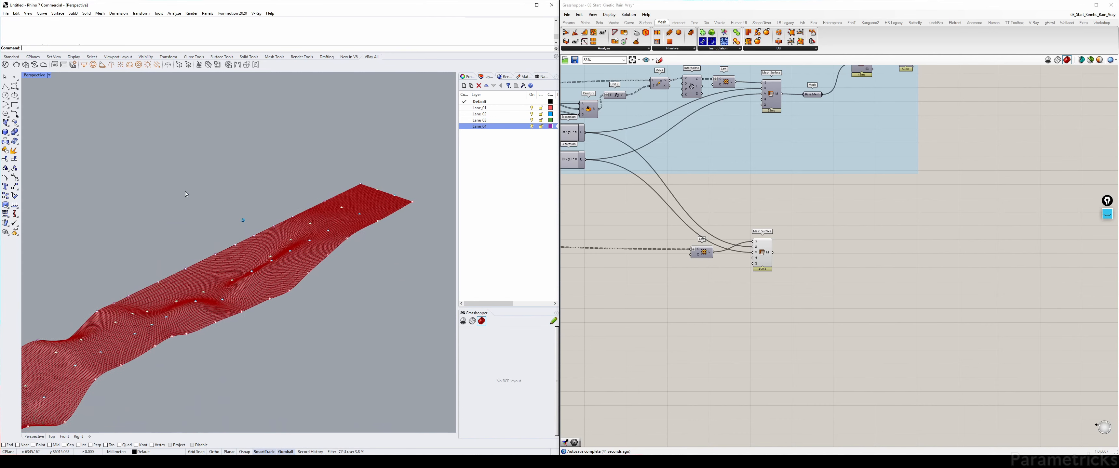
# Step: In the Top view, select the upper rows of lane points and move them lengthwise away from the rest in two moves
pyautogui.doubleClick(27, 76)
pyautogui.doubleClick(27, 76)
pyautogui.scroll(-2, 244, 185)
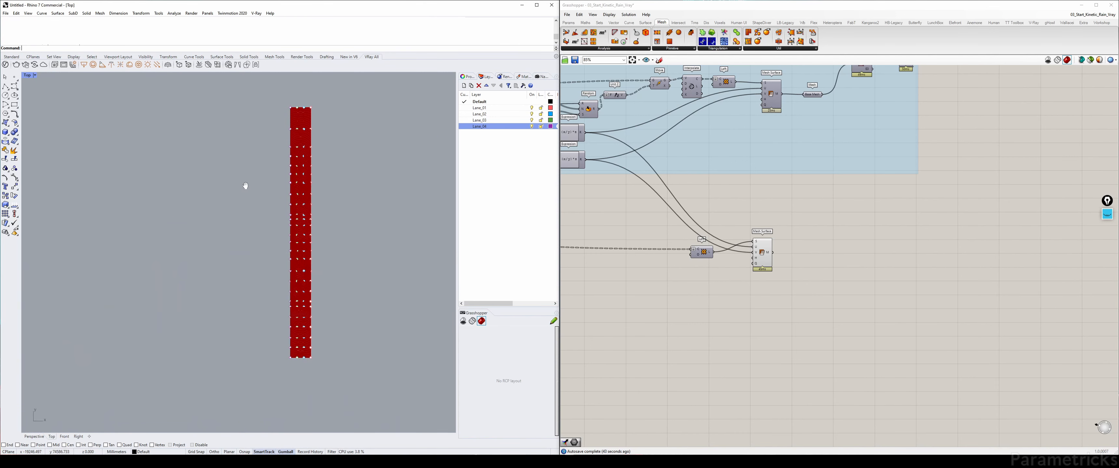
pyautogui.moveTo(251, 109); pyautogui.dragTo(356, 248)
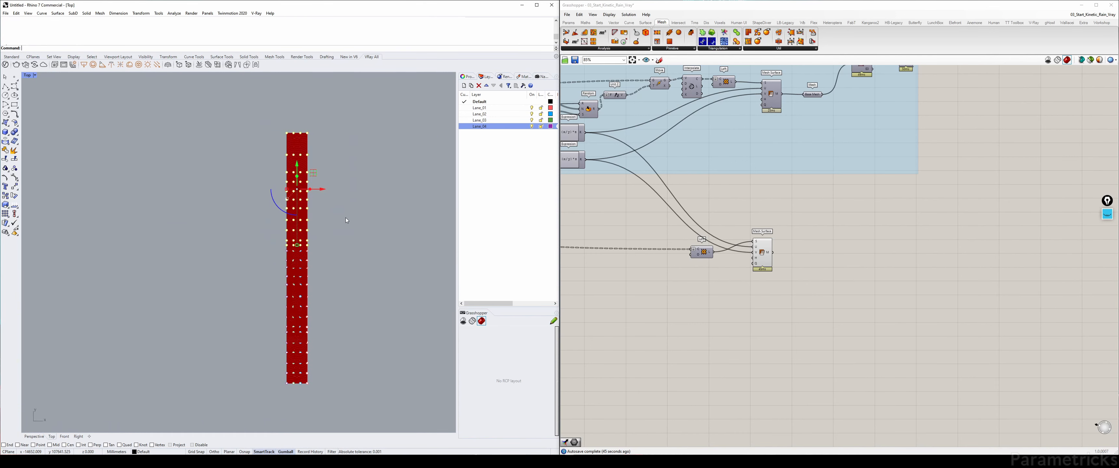
pyautogui.moveTo(300, 166); pyautogui.dragTo(300, 153)
pyautogui.moveTo(258, 94); pyautogui.dragTo(362, 228)
pyautogui.moveTo(298, 150); pyautogui.dragTo(298, 129)
pyautogui.click(335, 233)
pyautogui.moveTo(228, 191); pyautogui.dragTo(225, 187, button='right')
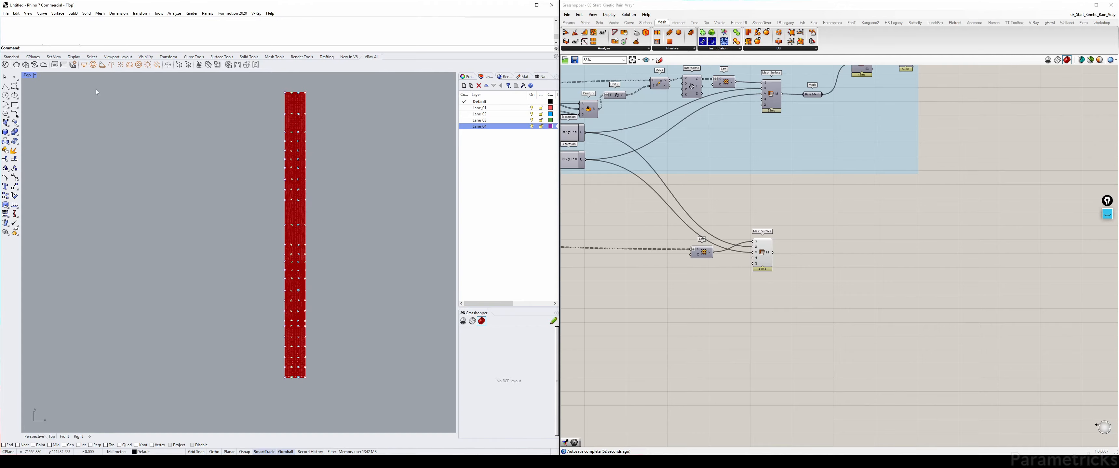
# Step: Return to the Perspective view and shift lane points around the far edge of the mesh to reshape the surface
pyautogui.doubleClick(30, 77)
pyautogui.doubleClick(251, 75)
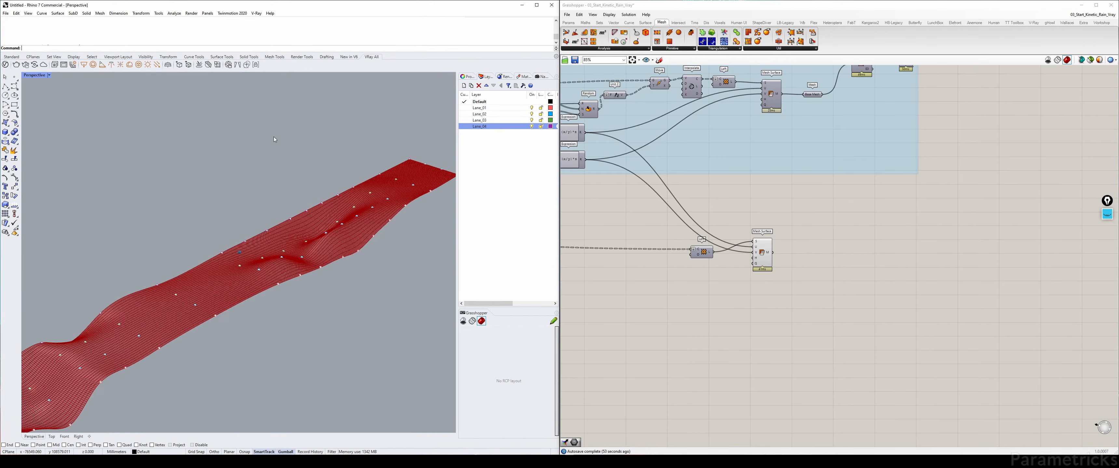
pyautogui.moveTo(272, 139); pyautogui.dragTo(280, 158, button='right')
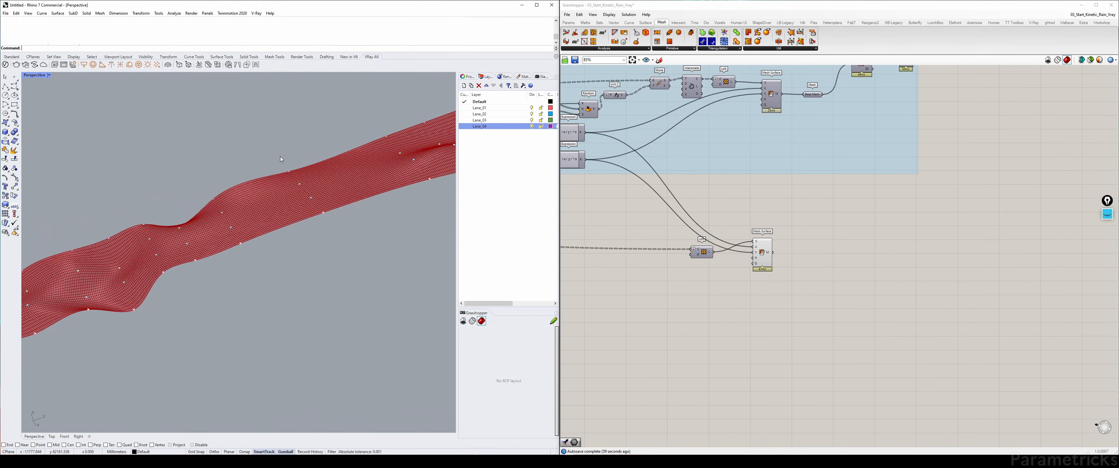
pyautogui.moveTo(289, 159); pyautogui.dragTo(295, 177)
pyautogui.press('Escape')
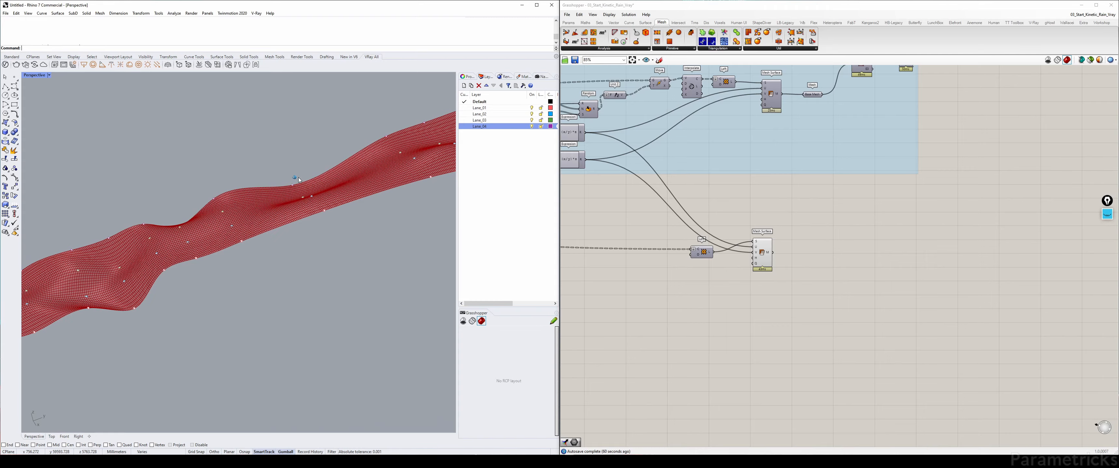
pyautogui.moveTo(295, 178); pyautogui.dragTo(311, 192, button='right')
pyautogui.click(318, 198)
pyautogui.moveTo(317, 178); pyautogui.dragTo(320, 200)
pyautogui.click(369, 221)
pyautogui.moveTo(369, 222); pyautogui.dragTo(360, 211, button='right')
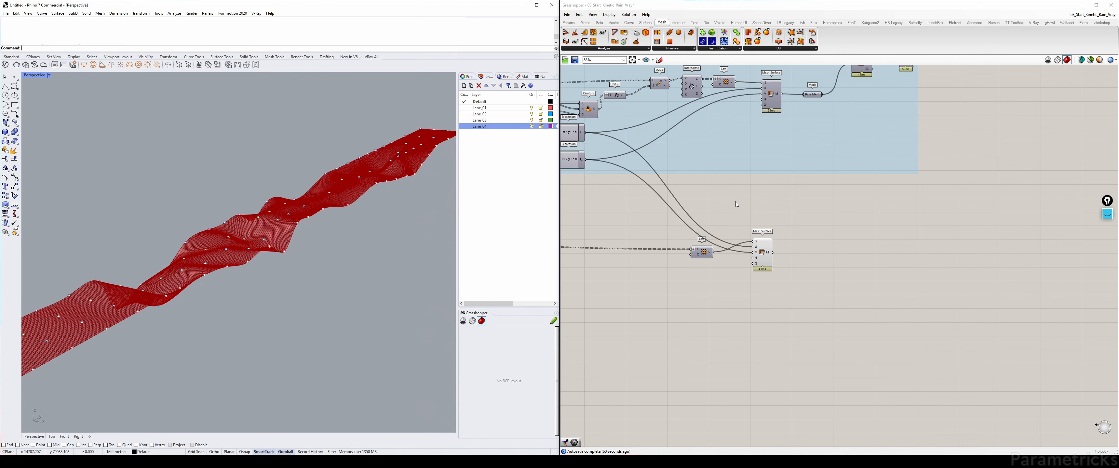
# Step: Examine the Base Mesh group from its inputs to its Base Mesh parameter, along with the manual mesh components below
pyautogui.moveTo(757, 217); pyautogui.dragTo(927, 229, button='right')
pyautogui.scroll(-8, 890, 228)
pyautogui.scroll(3, 778, 215)
pyautogui.moveTo(777, 215); pyautogui.dragTo(793, 180, button='right')
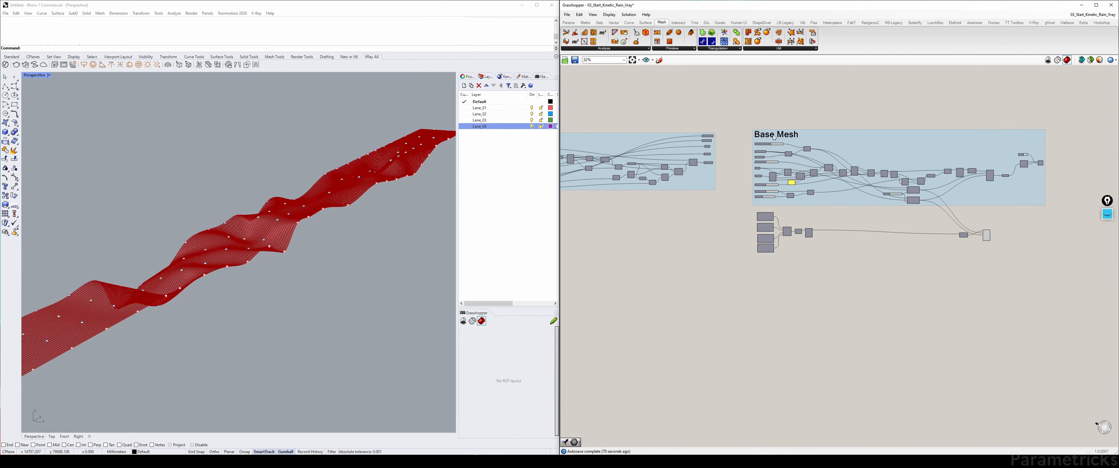
pyautogui.moveTo(906, 144); pyautogui.dragTo(734, 134, button='right')
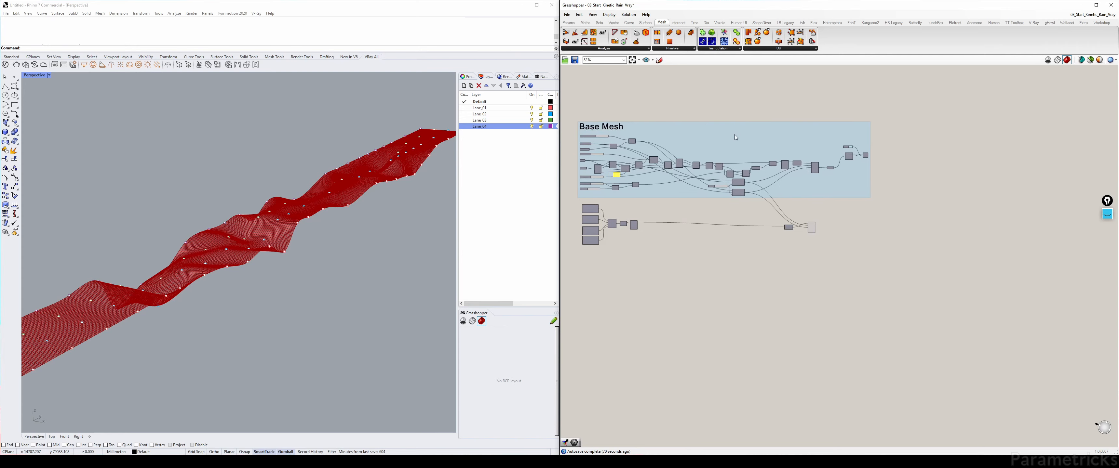
pyautogui.scroll(3, 764, 191)
pyautogui.moveTo(858, 202); pyautogui.dragTo(689, 198, button='right')
pyautogui.scroll(2, 689, 199)
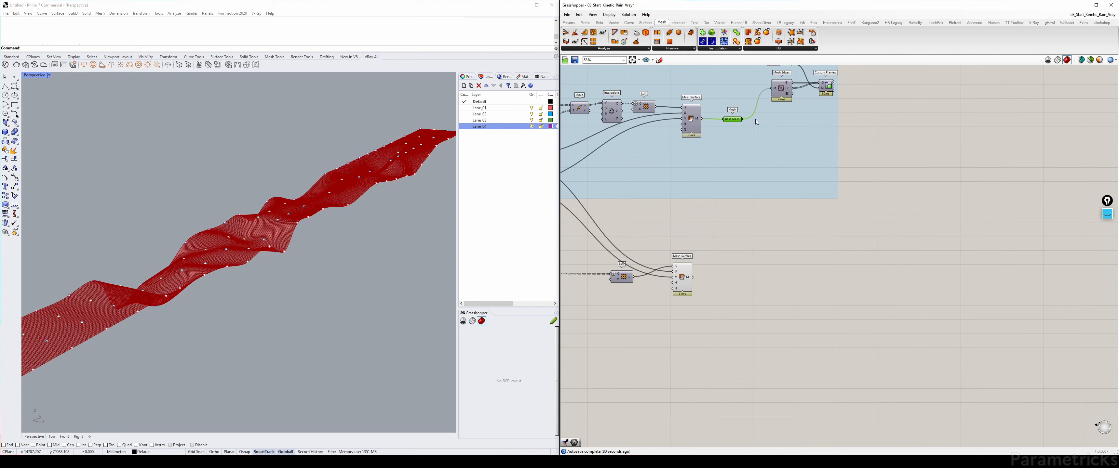
pyautogui.moveTo(756, 122); pyautogui.dragTo(809, 161, button='right')
# Step: Add a Boolean Toggle to the canvas above the copied Mesh Surface
pyautogui.doubleClick(800, 277)
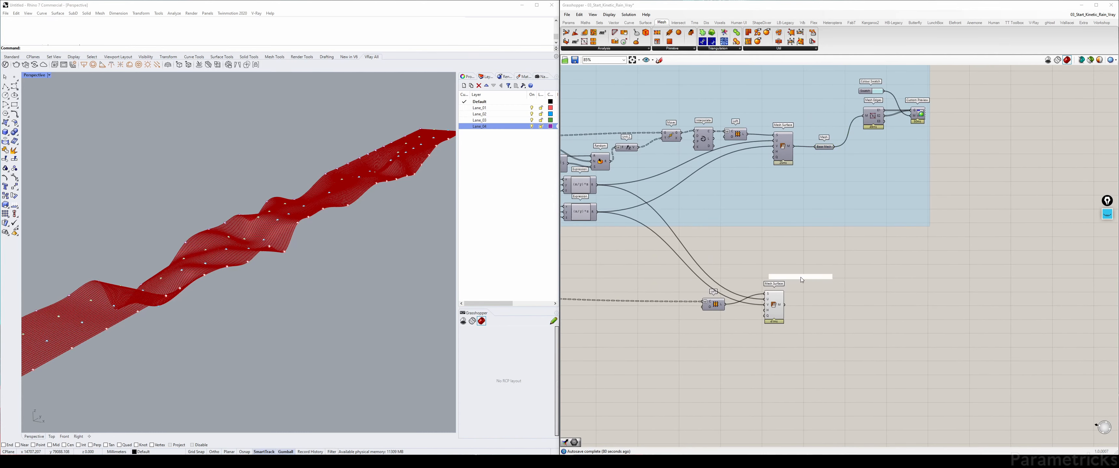
pyautogui.write('tgo')
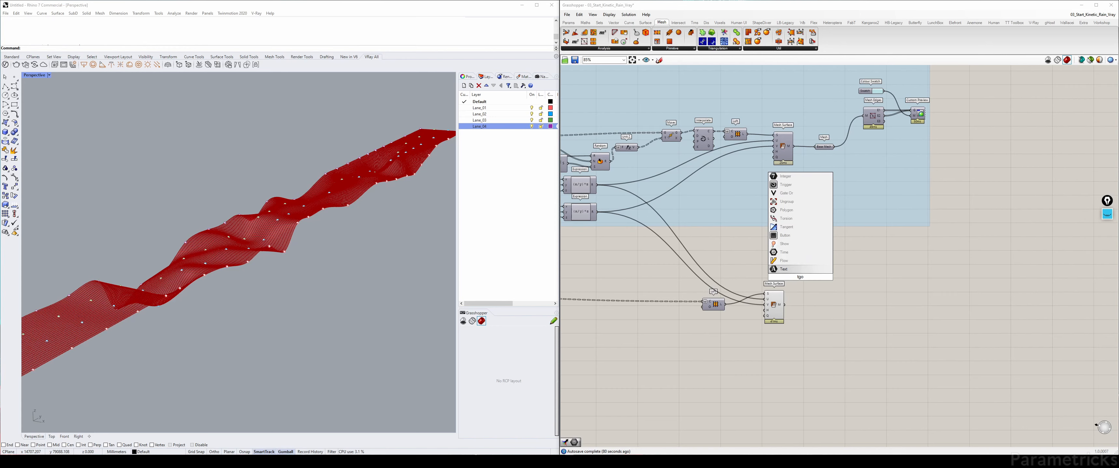
pyautogui.press('BackSpace')
pyautogui.press('BackSpace')
pyautogui.write('ohh')
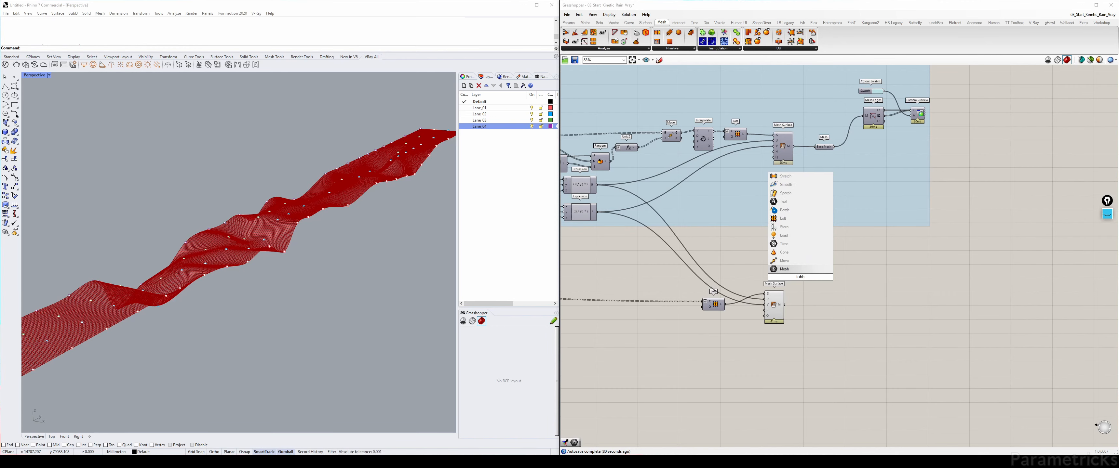
pyautogui.press('BackSpace')
pyautogui.press('BackSpace')
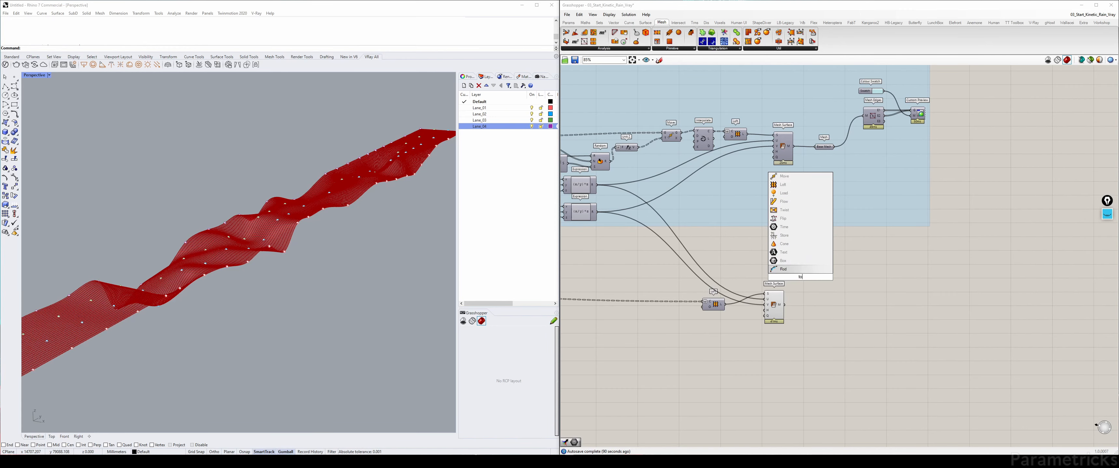
pyautogui.press('BackSpace')
pyautogui.press('BackSpace')
pyautogui.write('togg')
pyautogui.press('Return')
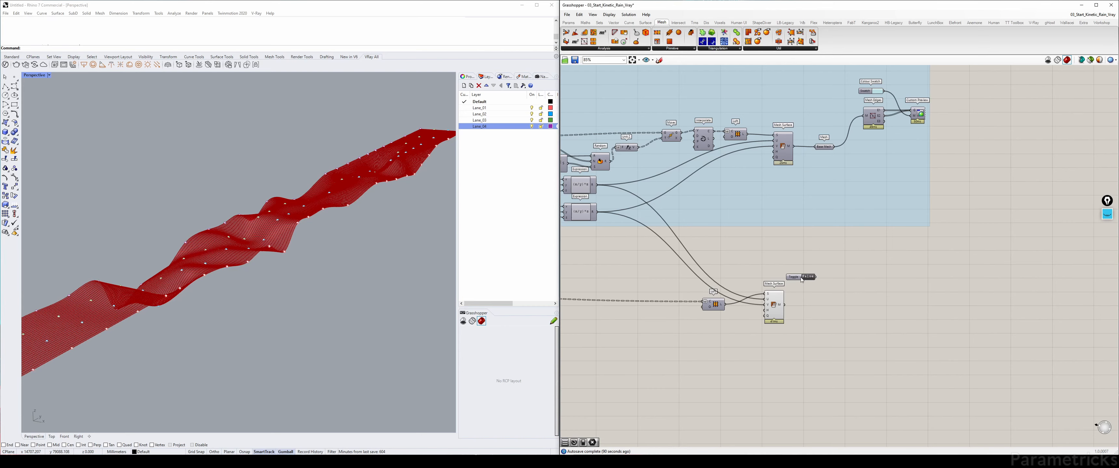
pyautogui.click(801, 279)
# Step: Add a Stream Filter component beside the toggle, beneath the Base Mesh group
pyautogui.scroll(4, 802, 280)
pyautogui.doubleClick(825, 225)
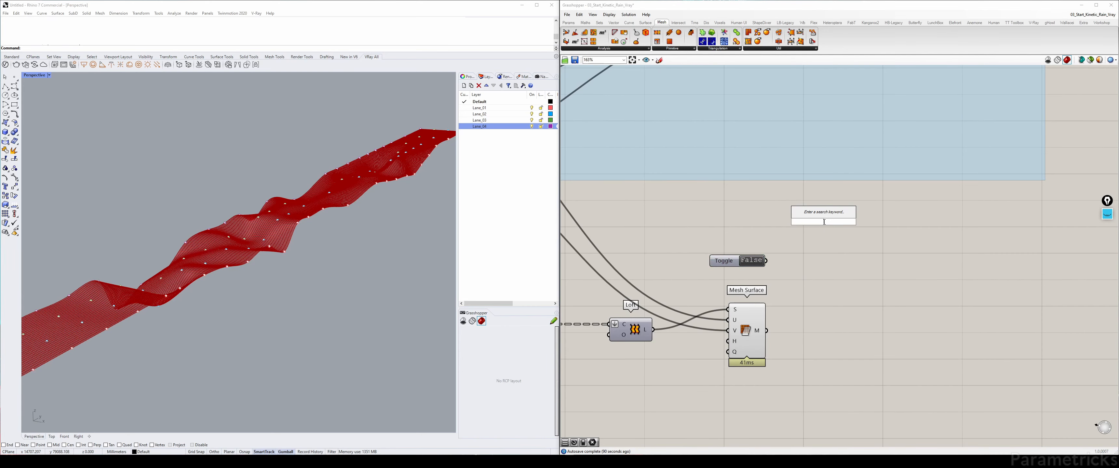
pyautogui.write('stream')
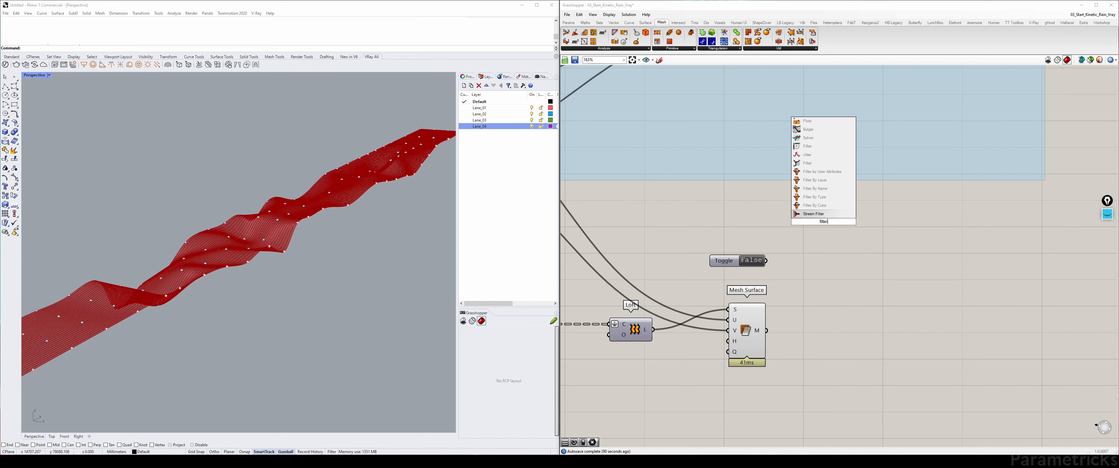
pyautogui.press('Return')
pyautogui.scroll(-2, 764, 265)
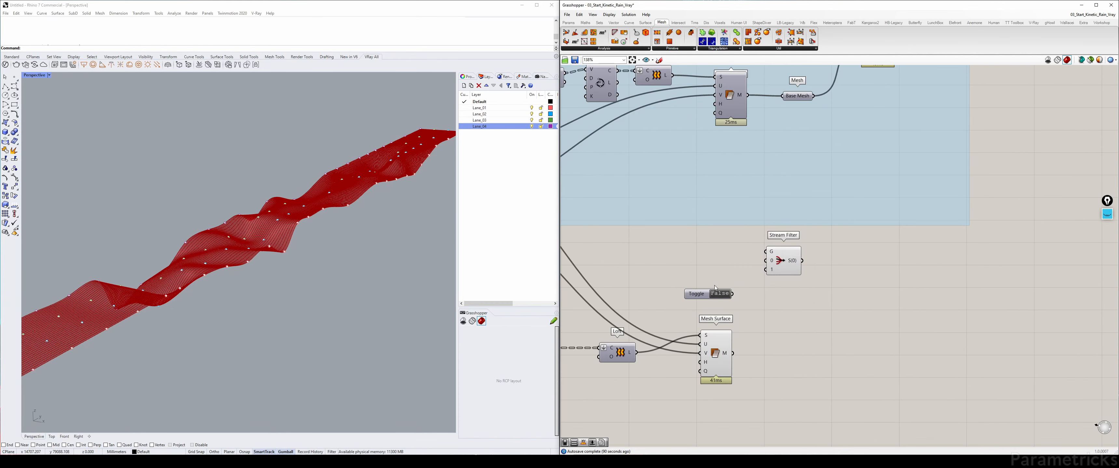
# Step: Rename the toggle to "Use Manual Base mesh?"
pyautogui.rightClick(709, 297)
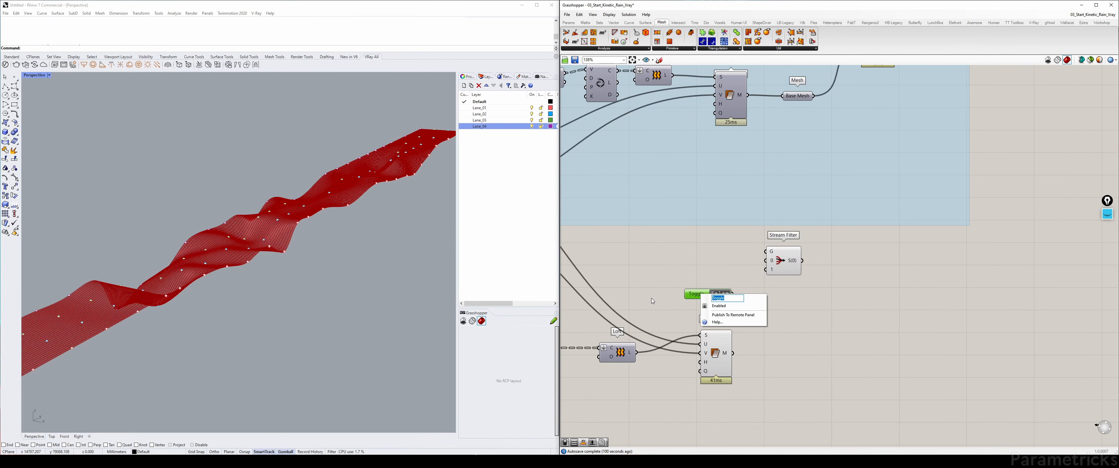
pyautogui.write('Use')
pyautogui.write('mesh?')
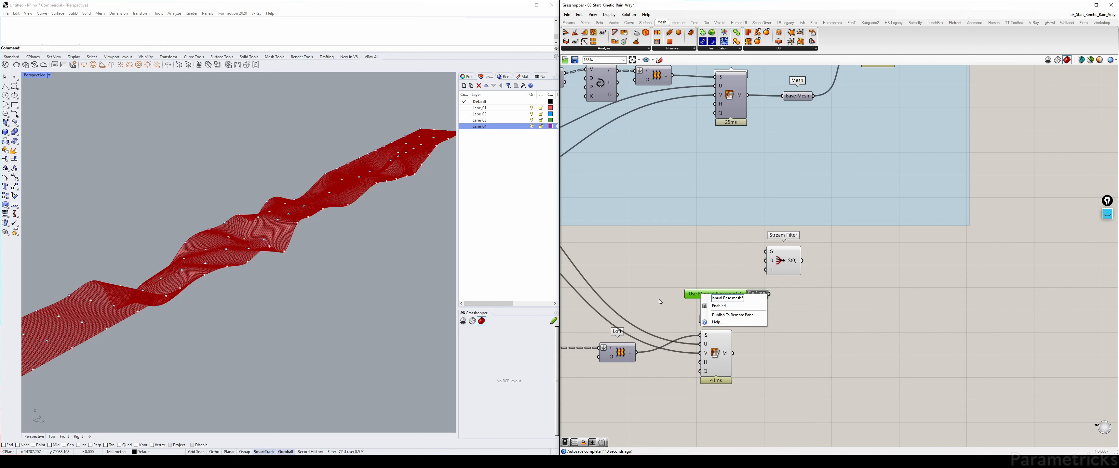
pyautogui.press('Return')
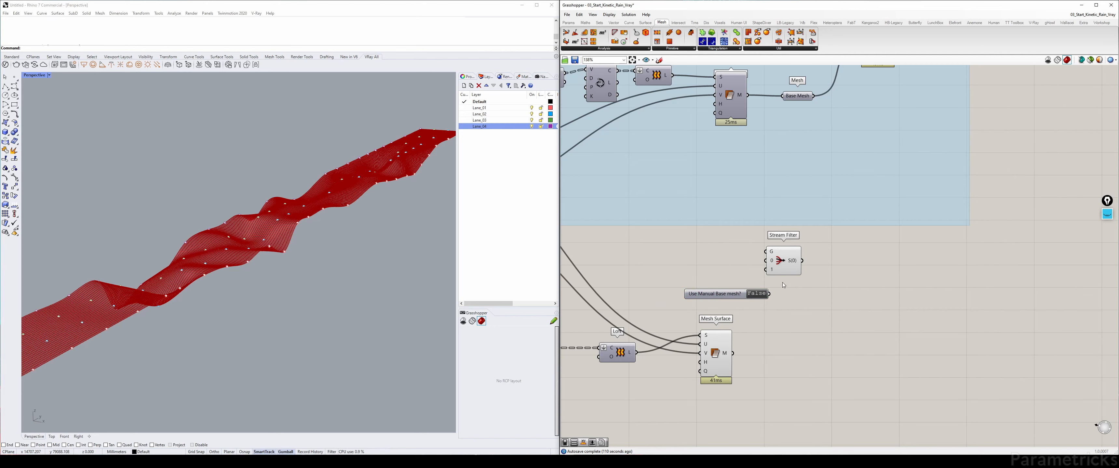
# Step: Wire the toggle into the Stream Filter's gate, the original and copied Mesh Surfaces into inputs 0 and 1, and its output into Base Mesh
pyautogui.moveTo(773, 269); pyautogui.dragTo(800, 293)
pyautogui.scroll(-2, 750, 198)
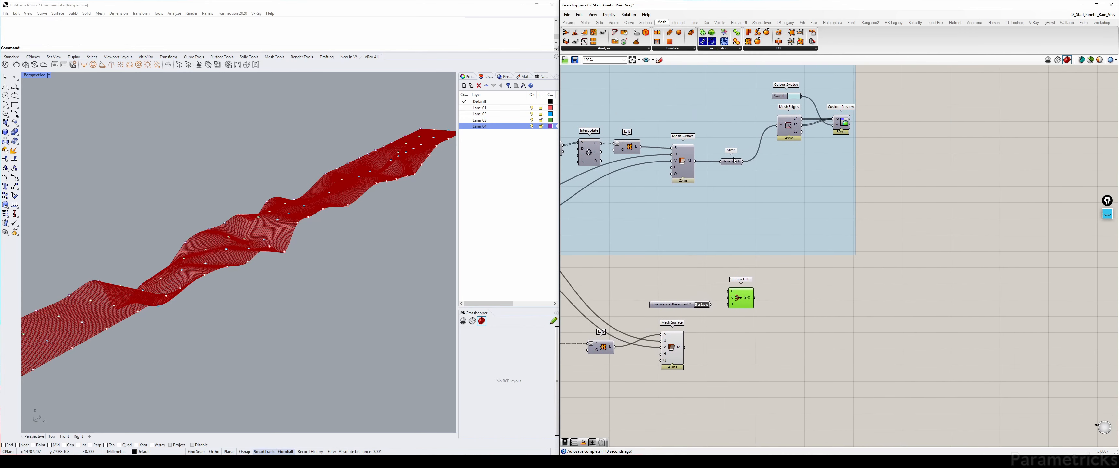
pyautogui.moveTo(734, 161); pyautogui.dragTo(741, 157)
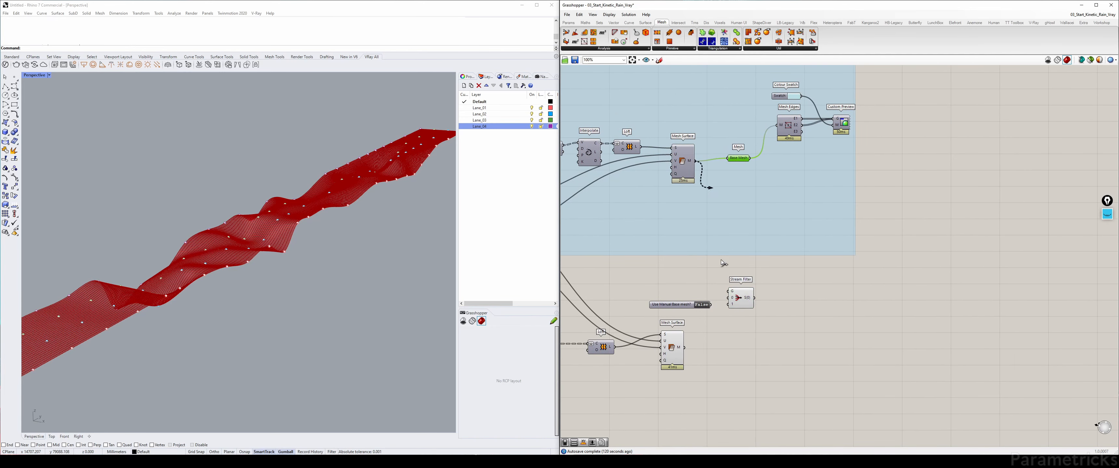
pyautogui.moveTo(722, 263); pyautogui.dragTo(664, 293)
pyautogui.click(698, 294)
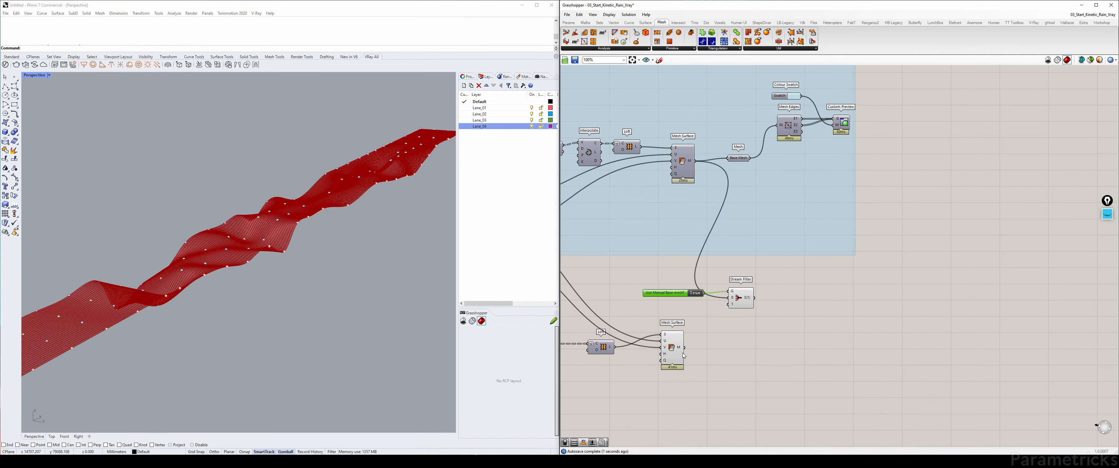
pyautogui.moveTo(704, 320); pyautogui.dragTo(728, 158)
# Step: Move the Base Mesh title up and place the "Use Manual Base mesh?" toggle directly beneath it
pyautogui.scroll(-5, 836, 237)
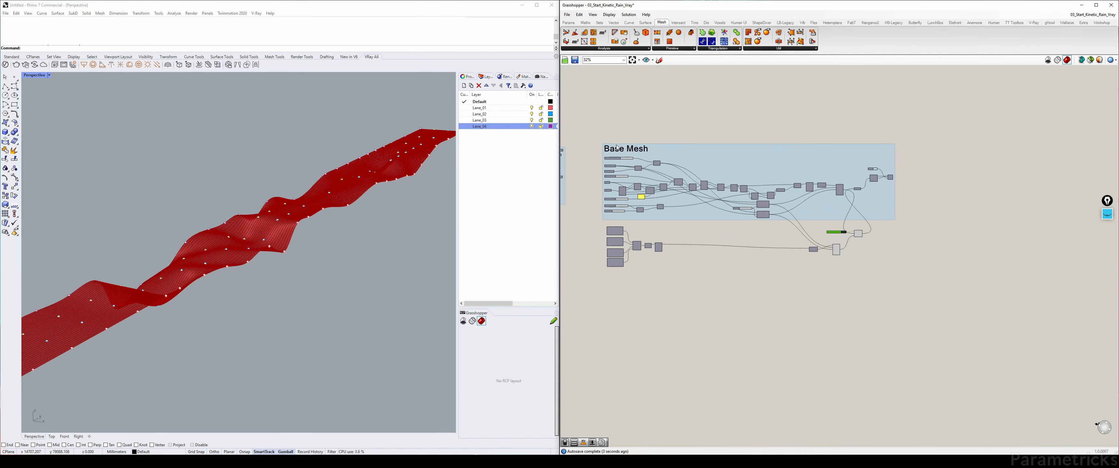
pyautogui.moveTo(637, 150); pyautogui.dragTo(637, 138)
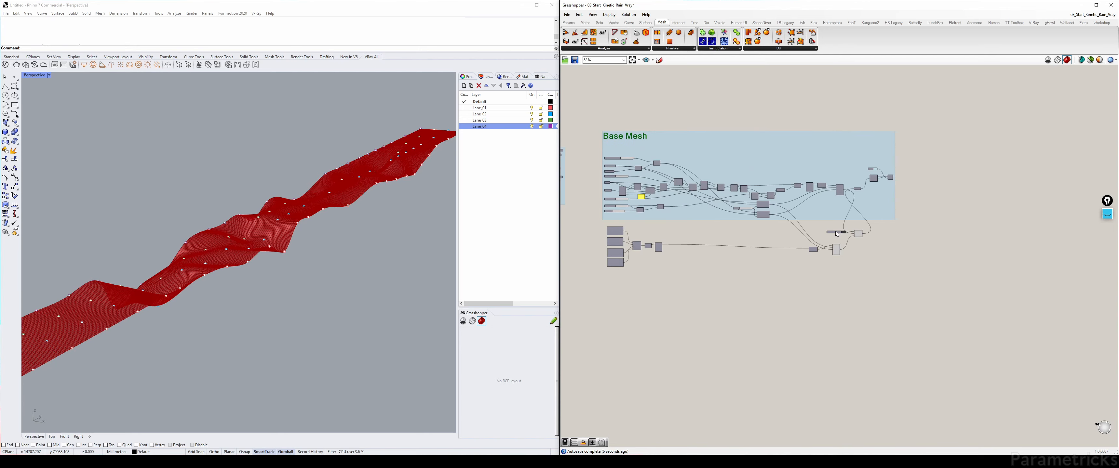
pyautogui.moveTo(837, 234); pyautogui.dragTo(615, 149)
# Step: Place the Stream Filter between the original Mesh Surface and the Base Mesh parameter, shifting the downstream components over to make room
pyautogui.moveTo(859, 234); pyautogui.dragTo(857, 191)
pyautogui.scroll(4, 856, 190)
pyautogui.moveTo(950, 156); pyautogui.dragTo(756, 146, button='right')
pyautogui.moveTo(814, 100); pyautogui.dragTo(676, 189)
pyautogui.moveTo(708, 151); pyautogui.dragTo(737, 152)
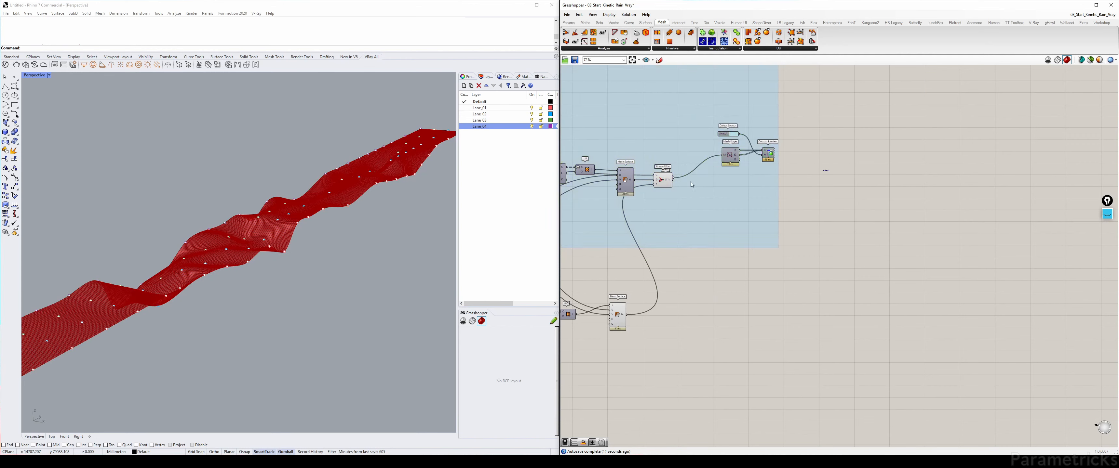
pyautogui.moveTo(665, 179)
pyautogui.mouseDown()
pyautogui.moveTo(643, 188)
pyautogui.moveTo(703, 160)
pyautogui.moveTo(643, 188)
pyautogui.moveTo(666, 171)
pyautogui.mouseUp()
# Step: Move the copied Mesh Surface and its Loft up closer to the Base Mesh group
pyautogui.moveTo(643, 235); pyautogui.dragTo(749, 218, button='right')
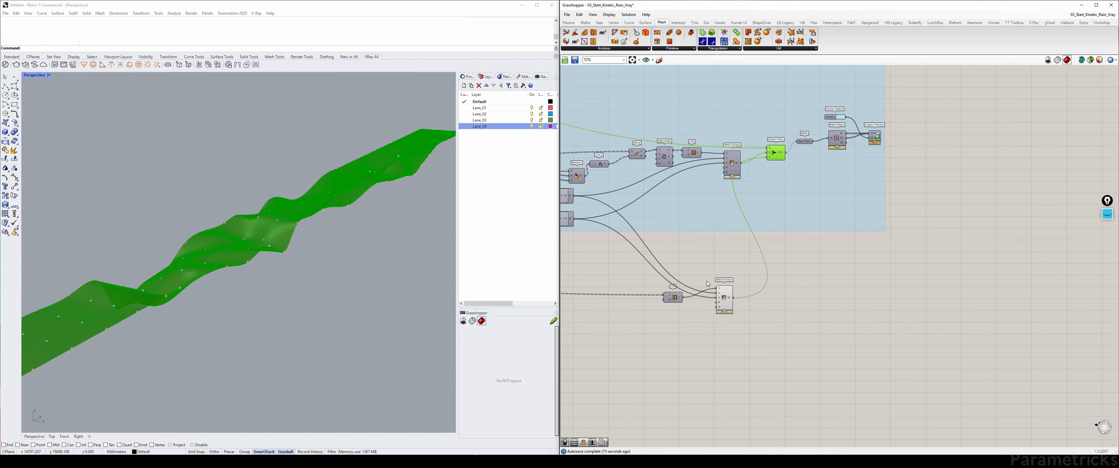
pyautogui.moveTo(728, 296); pyautogui.dragTo(726, 253)
pyautogui.moveTo(783, 253); pyautogui.dragTo(901, 226, button='right')
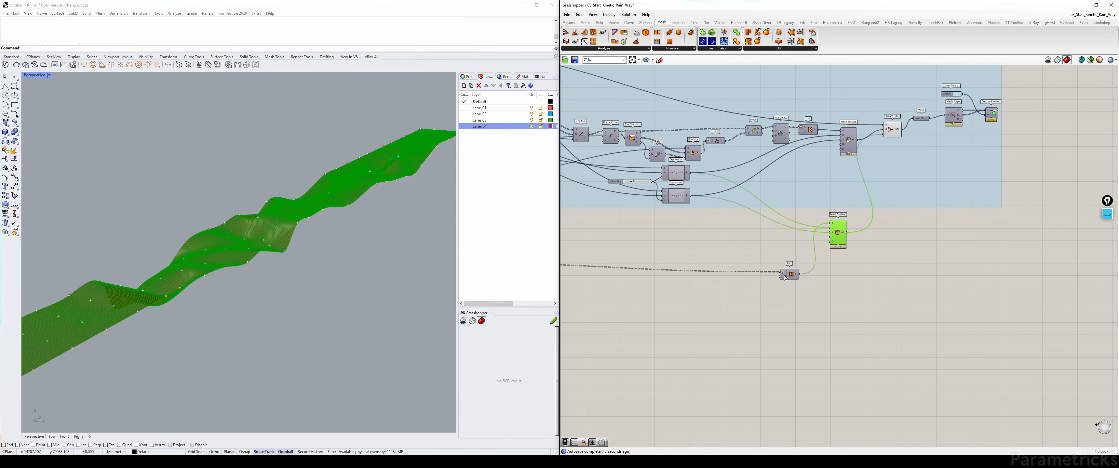
pyautogui.moveTo(788, 271); pyautogui.dragTo(779, 224)
# Step: Add the geometry pipelines, lane curve components, Loft and copied Mesh Surface to the Base Mesh group
pyautogui.moveTo(833, 226); pyautogui.dragTo(978, 206, button='right')
pyautogui.scroll(-2, 938, 211)
pyautogui.moveTo(600, 191); pyautogui.dragTo(737, 269)
pyautogui.moveTo(1056, 290); pyautogui.dragTo(610, 143)
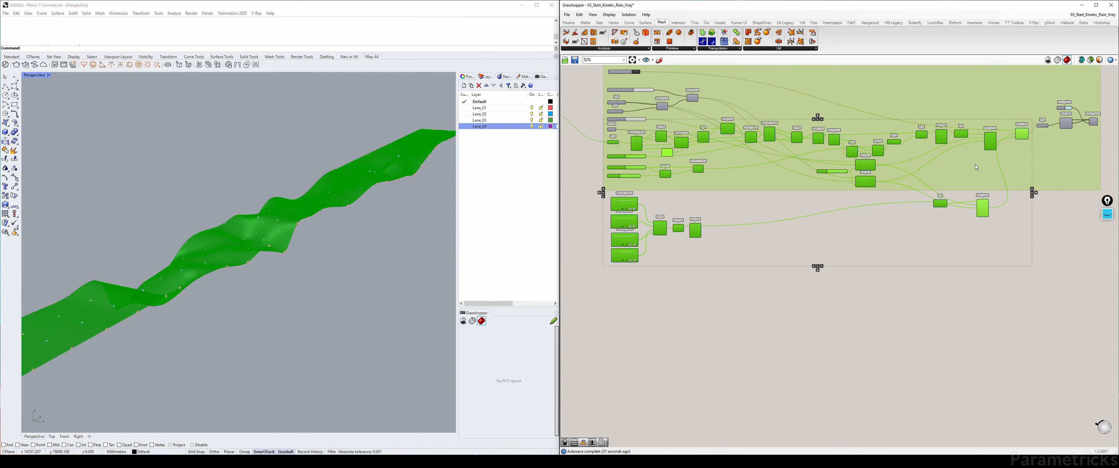
pyautogui.rightClick(989, 173)
pyautogui.click(1008, 227)
pyautogui.moveTo(1045, 228); pyautogui.dragTo(745, 236, button='right')
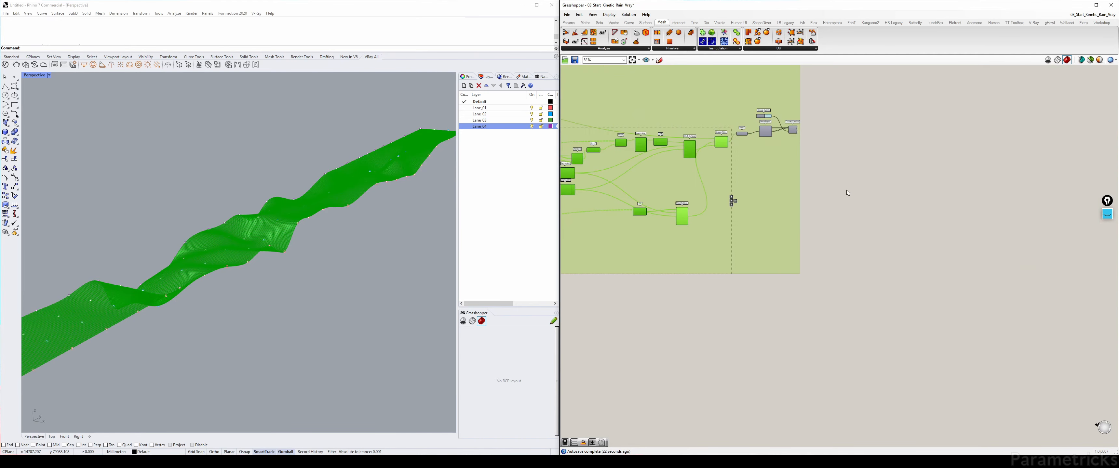
pyautogui.click(847, 193)
# Step: Turn off the preview of the copied Mesh Surface and the Stream Filter
pyautogui.scroll(3, 643, 179)
pyautogui.moveTo(718, 249); pyautogui.dragTo(692, 179)
pyautogui.hotkey('ctrl', 'q')
pyautogui.moveTo(762, 142); pyautogui.dragTo(732, 176, button='right')
pyautogui.click(738, 147)
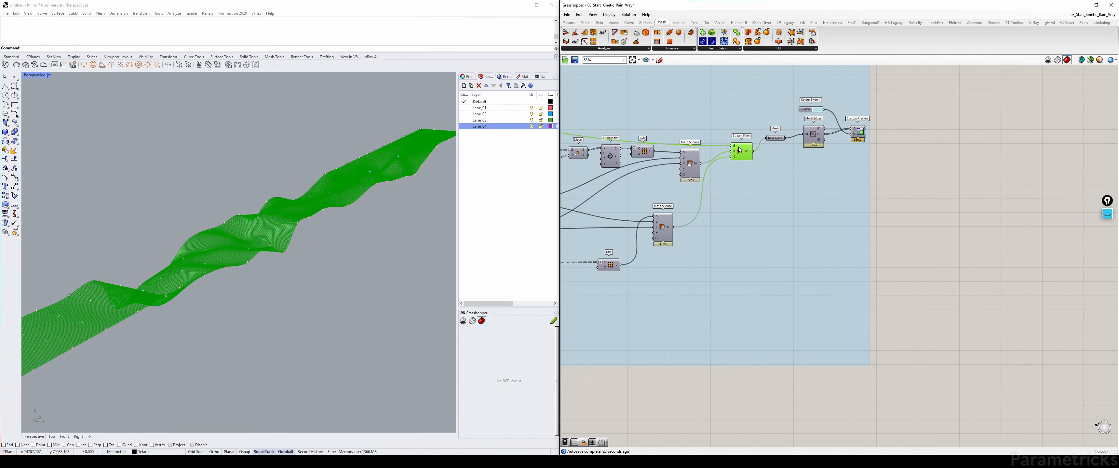
pyautogui.click(919, 144)
# Step: Turn on the preview of the Custom Preview component at the end of the Base Mesh group
pyautogui.click(862, 135)
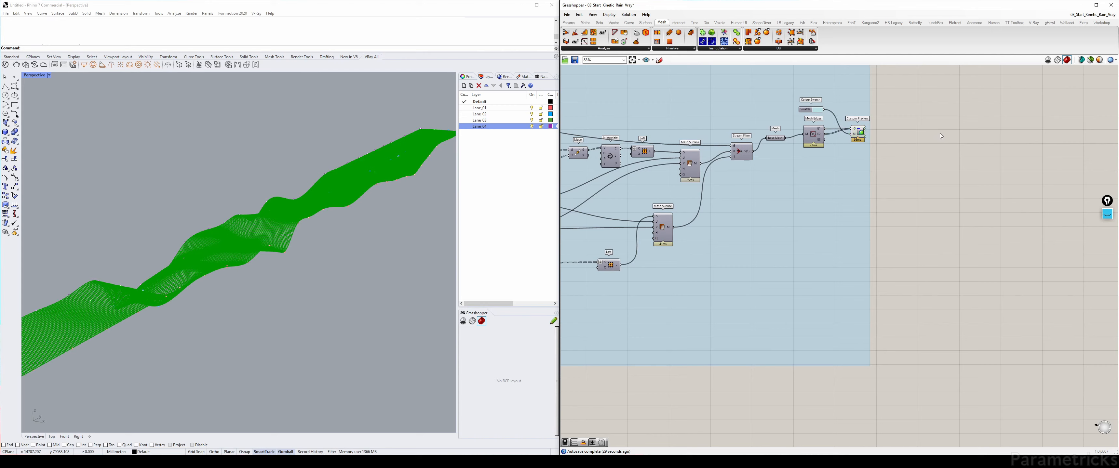
pyautogui.click(934, 136)
pyautogui.scroll(-4, 929, 138)
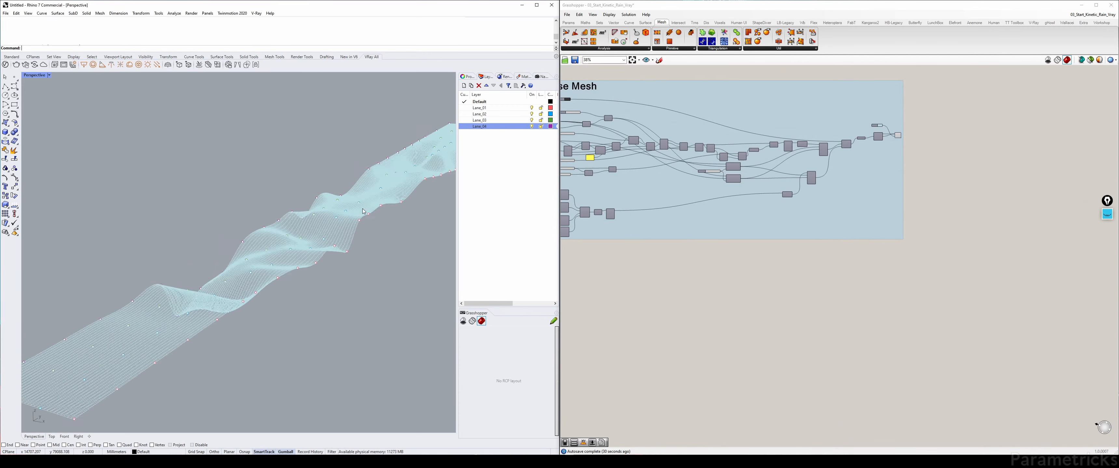
# Step: Switch the Use Manual Base mesh? toggle to False and back to True to compare the two base meshes
pyautogui.scroll(7, 738, 114)
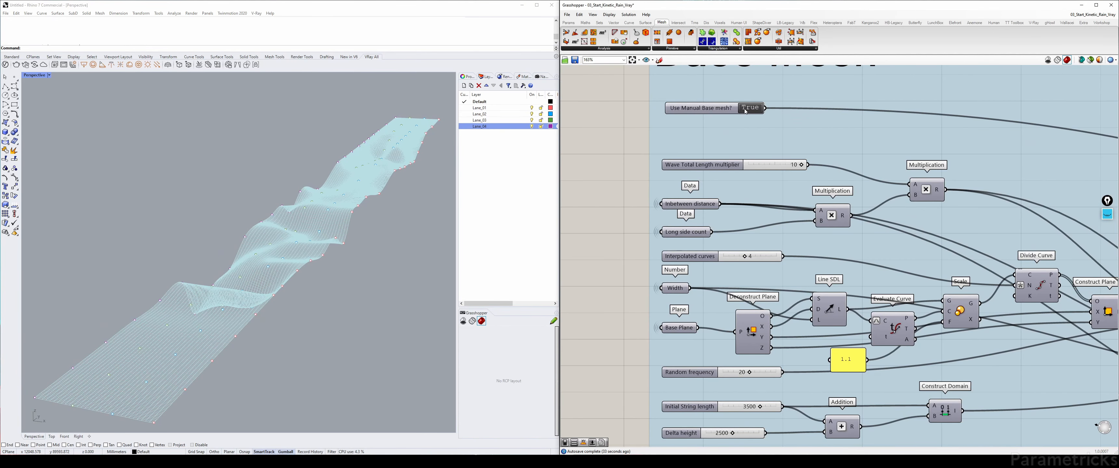
pyautogui.doubleClick(750, 109)
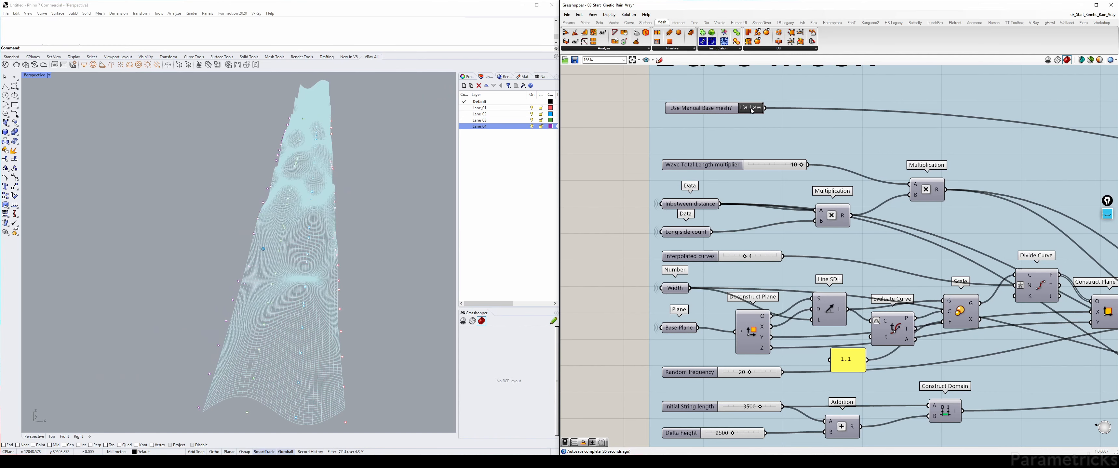
pyautogui.doubleClick(751, 109)
# Step: Turn off layers Lane_01 to Lane_04 and examine the manual base mesh without its points
pyautogui.click(487, 114)
pyautogui.keyDown('shift'); pyautogui.click(489, 127); pyautogui.keyUp('shift')
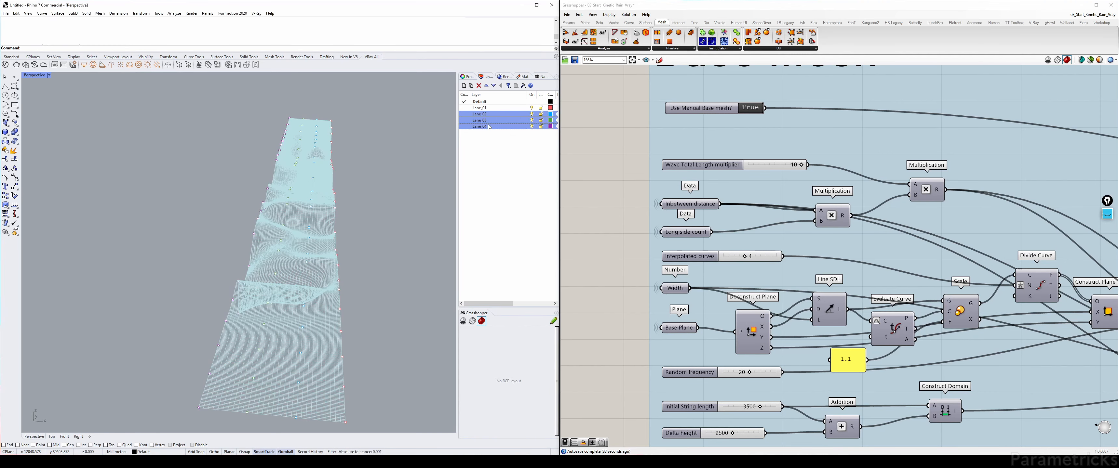
pyautogui.click(514, 108)
pyautogui.keyDown('shift'); pyautogui.click(515, 127); pyautogui.keyUp('shift')
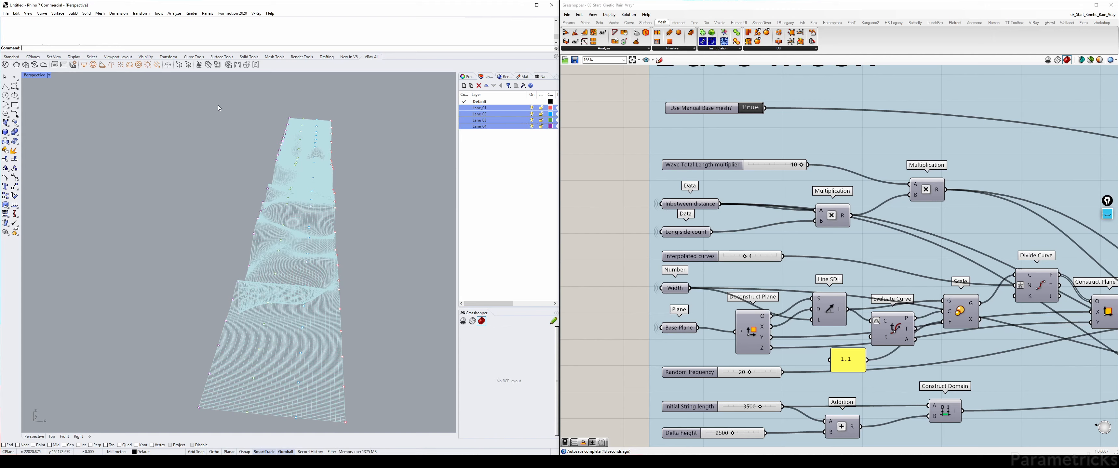
pyautogui.click(531, 127)
pyautogui.click(607, 131)
pyautogui.moveTo(304, 249); pyautogui.dragTo(187, 250, button='right')
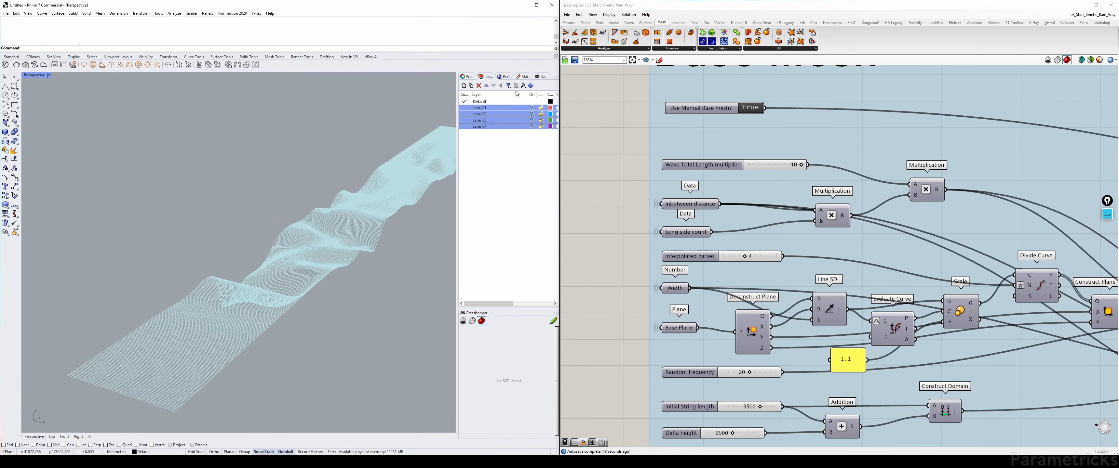
pyautogui.scroll(-6, 857, 164)
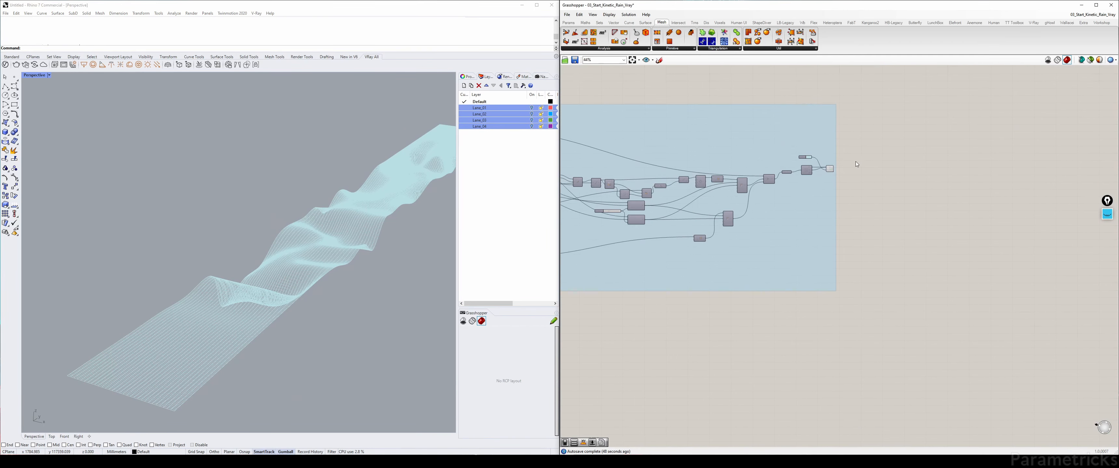
pyautogui.scroll(5, 856, 164)
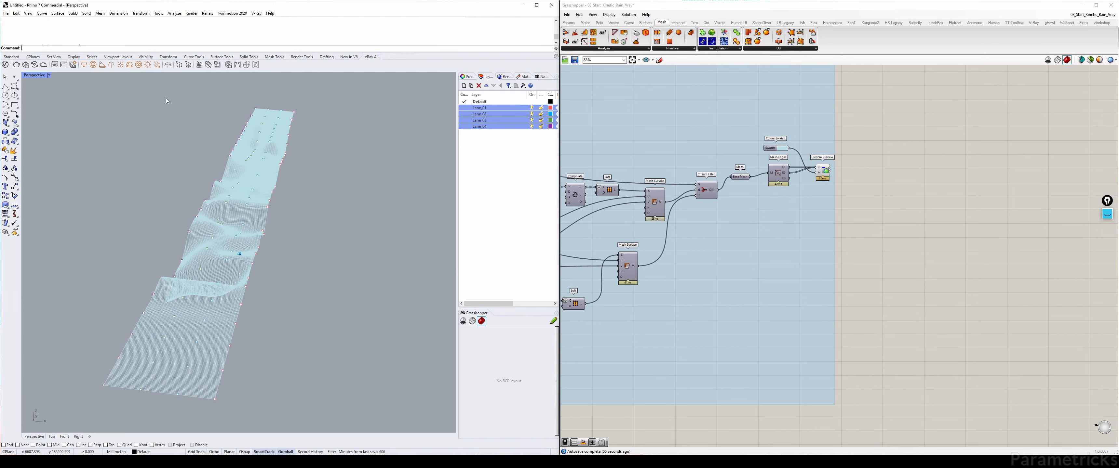
# Step: Switch Rhino to the maximized Top view and set the Use Manual Base mesh? toggle to False
pyautogui.doubleClick(34, 77)
pyautogui.doubleClick(34, 76)
pyautogui.scroll(10, 317, 132)
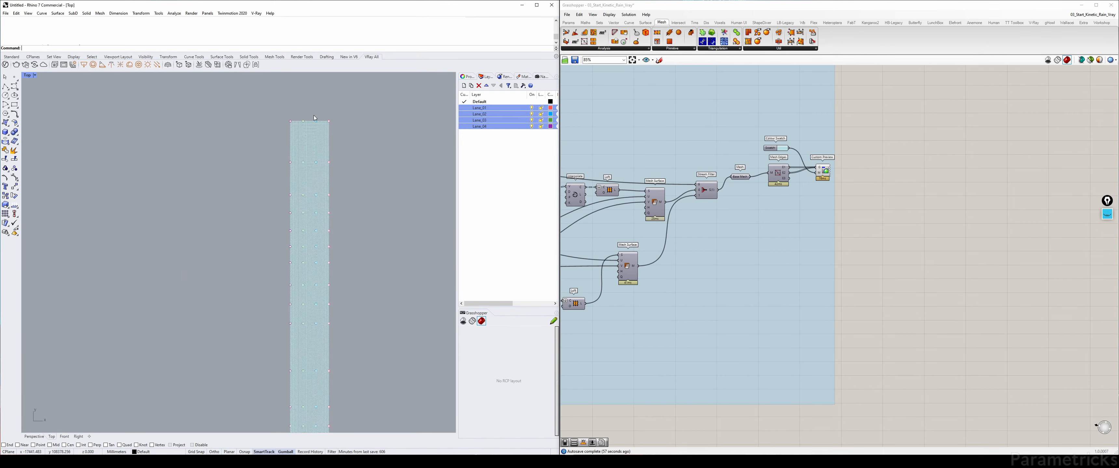
pyautogui.scroll(5, 663, 136)
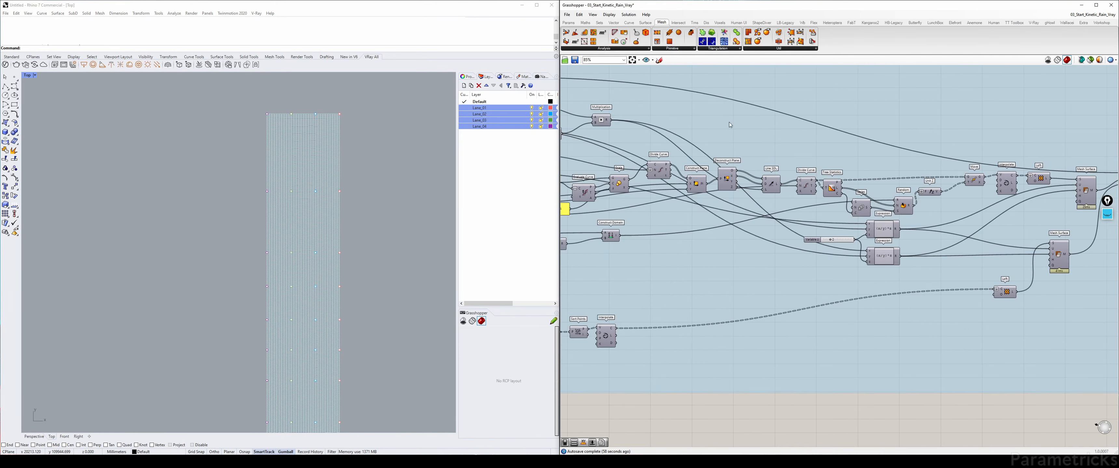
pyautogui.doubleClick(665, 136)
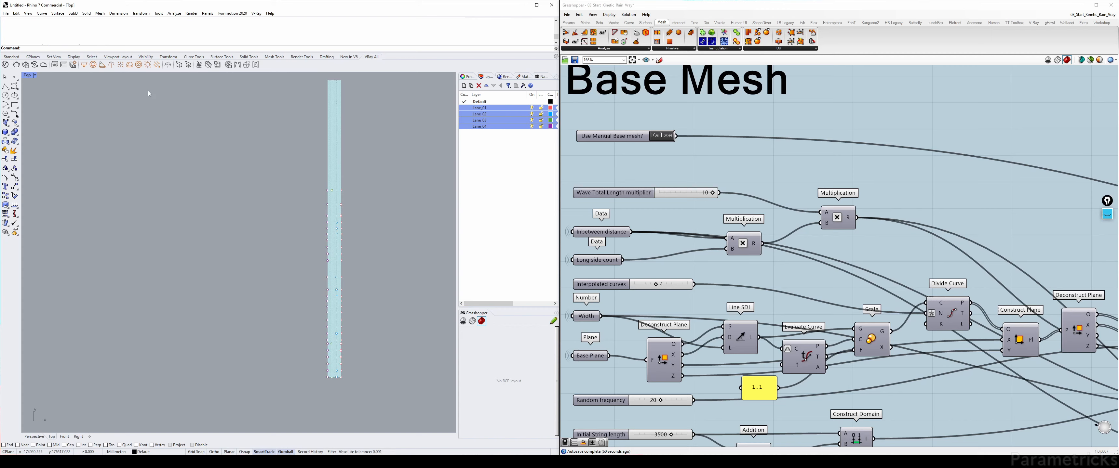
# Step: Select two rows of lane points in the Top view and move them further along the mesh in the positive Y direction
pyautogui.scroll(8, 357, 183)
pyautogui.moveTo(182, 188); pyautogui.dragTo(315, 248)
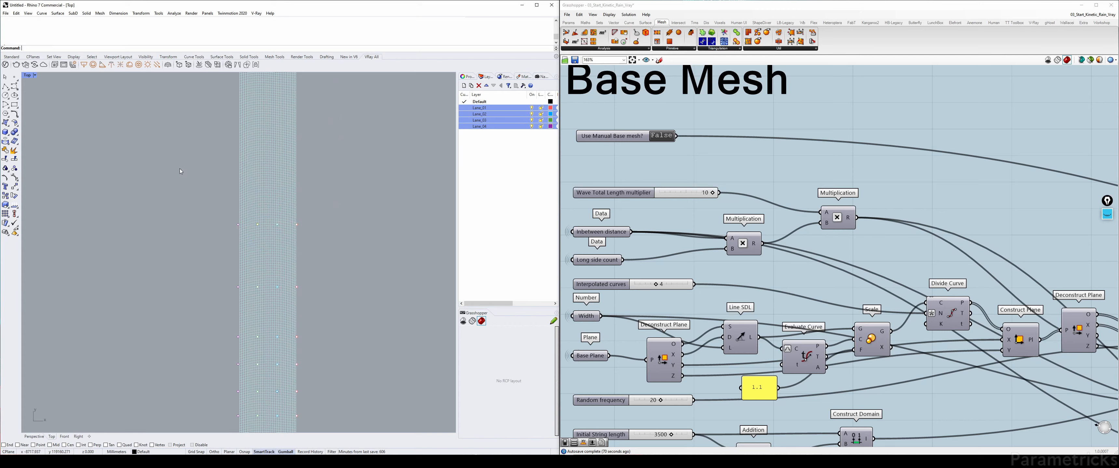
pyautogui.moveTo(166, 166); pyautogui.dragTo(420, 293)
pyautogui.moveTo(352, 165); pyautogui.dragTo(400, 219, button='right')
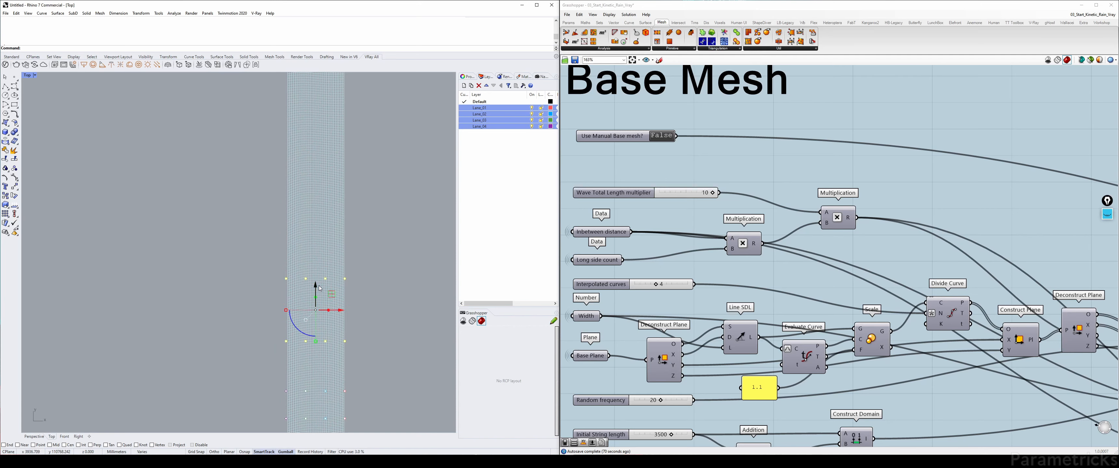
pyautogui.moveTo(318, 288); pyautogui.dragTo(316, 236)
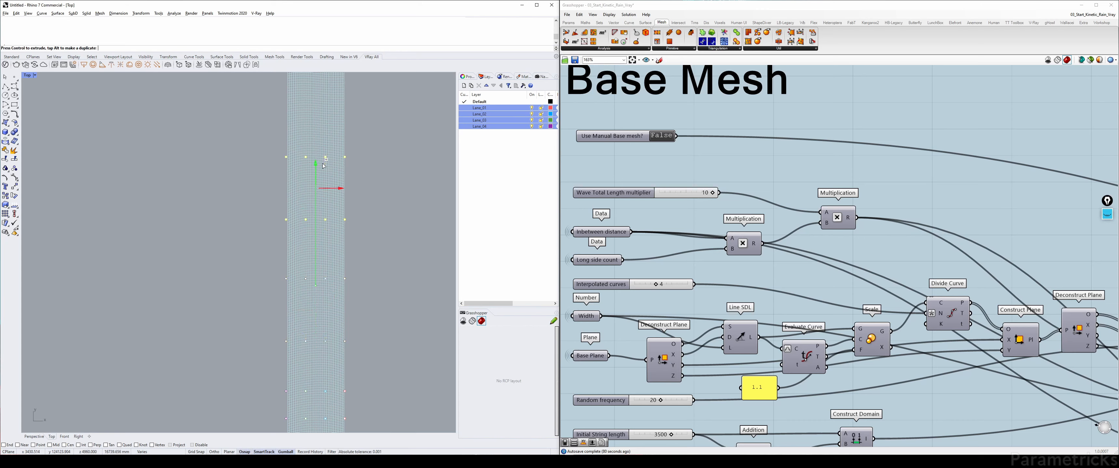
pyautogui.click(381, 163)
# Step: Set the Use Manual Base mesh? toggle to True and return Rhino to the maximized Perspective view
pyautogui.doubleClick(660, 136)
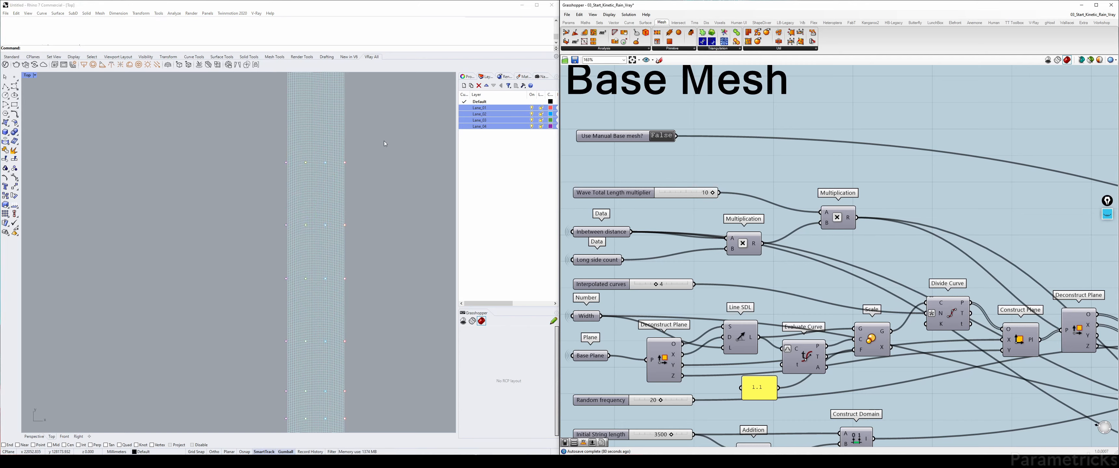
pyautogui.doubleClick(30, 76)
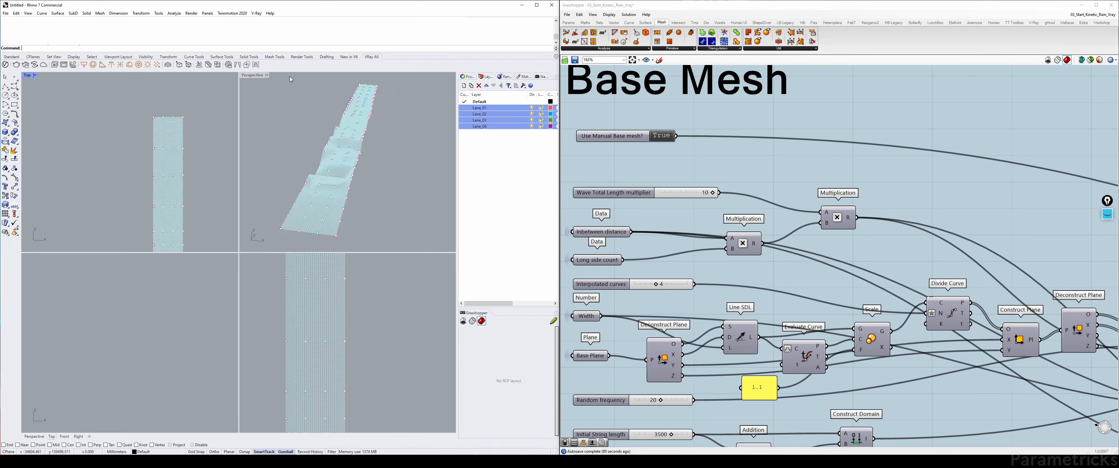
pyautogui.doubleClick(252, 76)
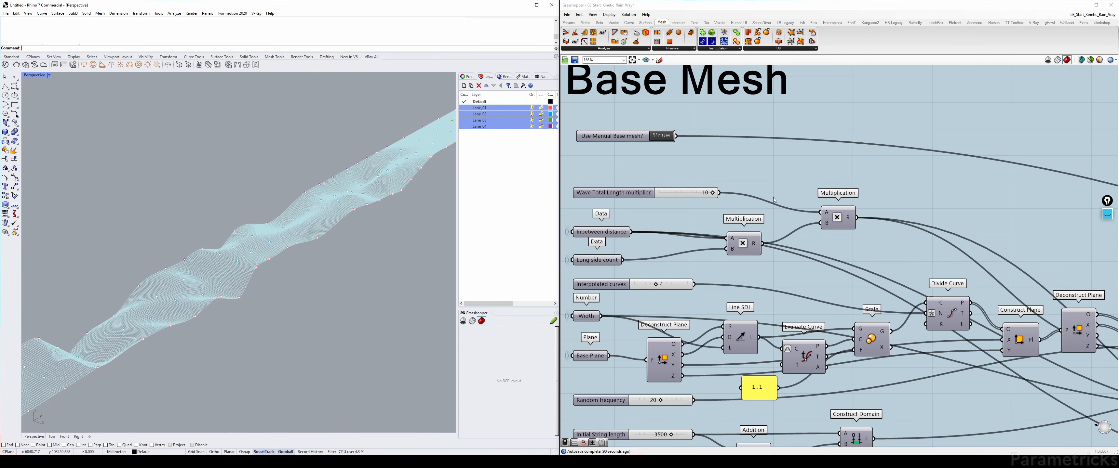
# Step: Nudge the Lane_03 and Lane_01 geometry pipelines to even out the spacing of the four pipelines
pyautogui.scroll(-5, 785, 312)
pyautogui.scroll(2, 722, 254)
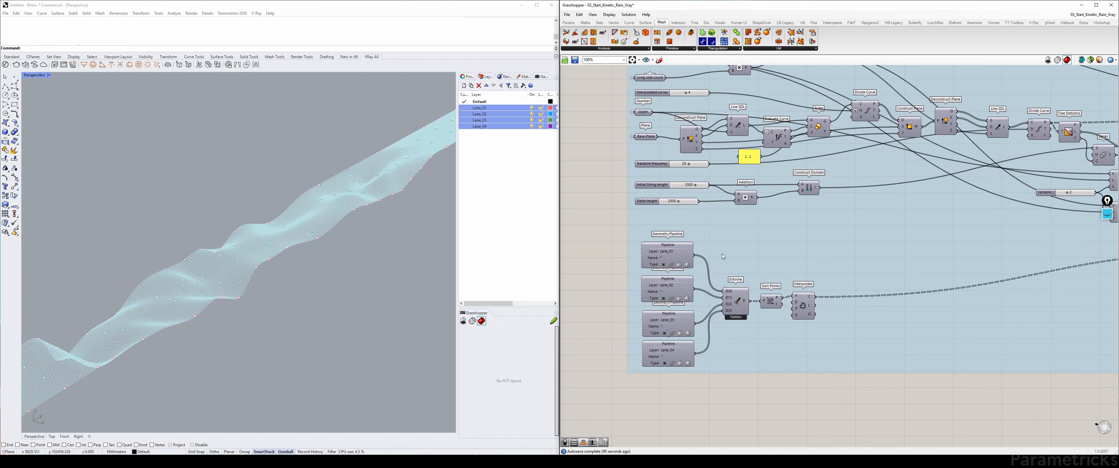
pyautogui.moveTo(680, 319); pyautogui.dragTo(680, 316)
pyautogui.moveTo(680, 247); pyautogui.dragTo(681, 249)
# Step: Review the Droplet model, Lamp model and Grid Points groups, including where the Angle slider connects to Rotate Plane
pyautogui.scroll(-6, 680, 248)
pyautogui.moveTo(680, 249); pyautogui.dragTo(1001, 209, button='right')
pyautogui.scroll(-1, 897, 173)
pyautogui.moveTo(604, 134); pyautogui.dragTo(829, 266, button='right')
pyautogui.scroll(7, 729, 187)
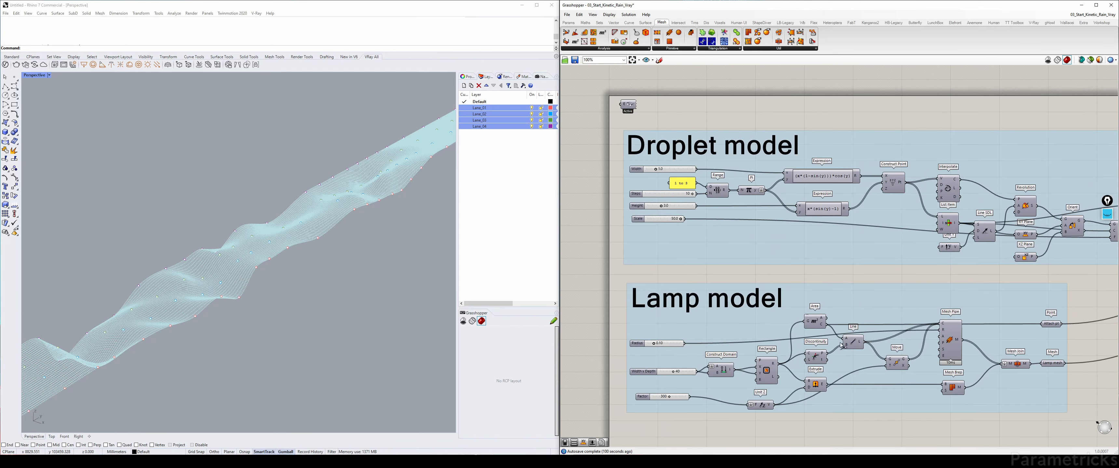
pyautogui.scroll(-4, 841, 346)
pyautogui.moveTo(942, 240); pyautogui.dragTo(669, 175, button='right')
pyautogui.scroll(7, 799, 237)
pyautogui.moveTo(611, 189); pyautogui.dragTo(729, 200, button='right')
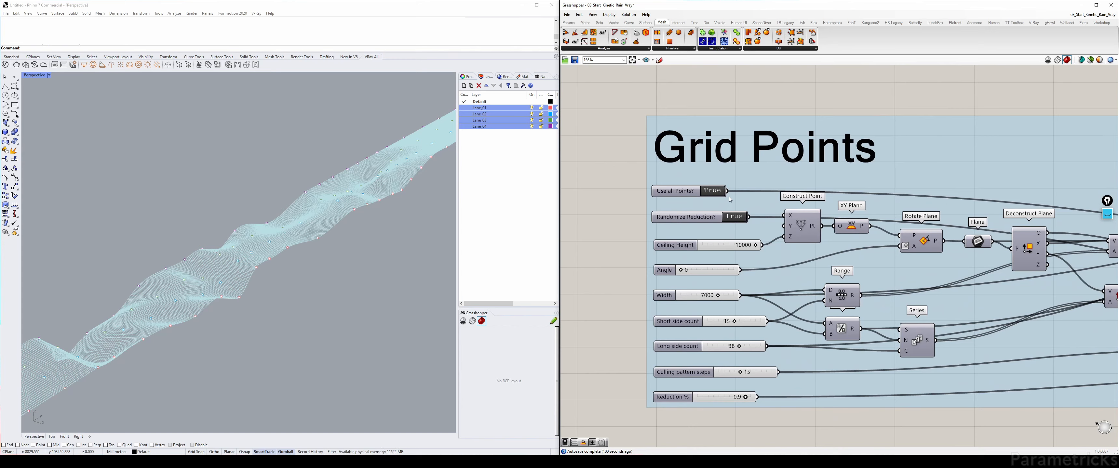
pyautogui.click(698, 270)
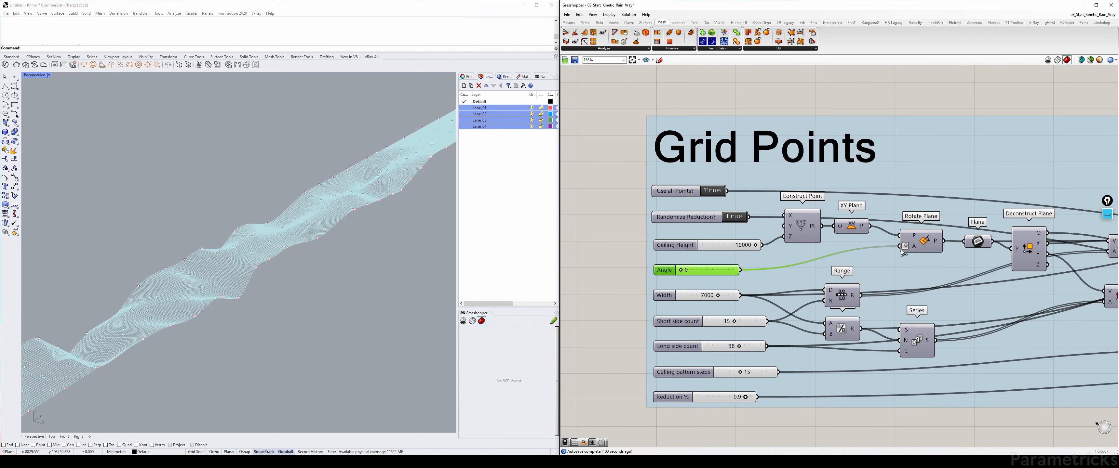
pyautogui.scroll(-5, 929, 244)
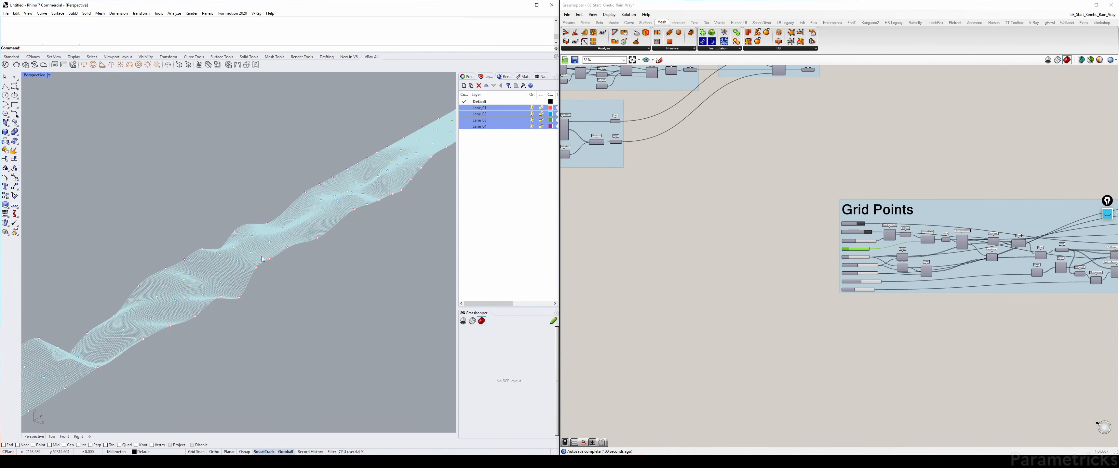
pyautogui.scroll(-8, 827, 144)
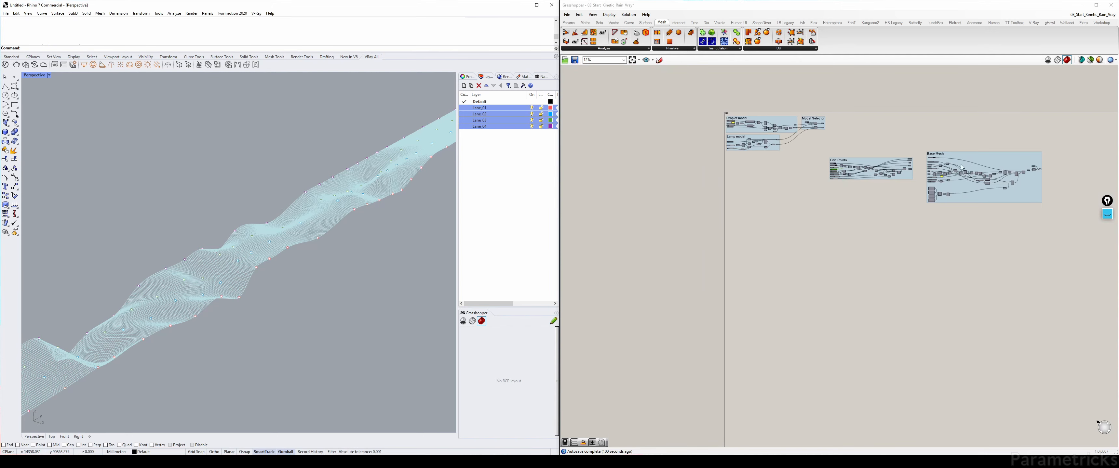
# Step: Move the Interpolate component in the lane point chain a little further away from Sort Points
pyautogui.moveTo(973, 186); pyautogui.dragTo(685, 172, button='right')
pyautogui.scroll(8, 686, 172)
pyautogui.scroll(6, 632, 199)
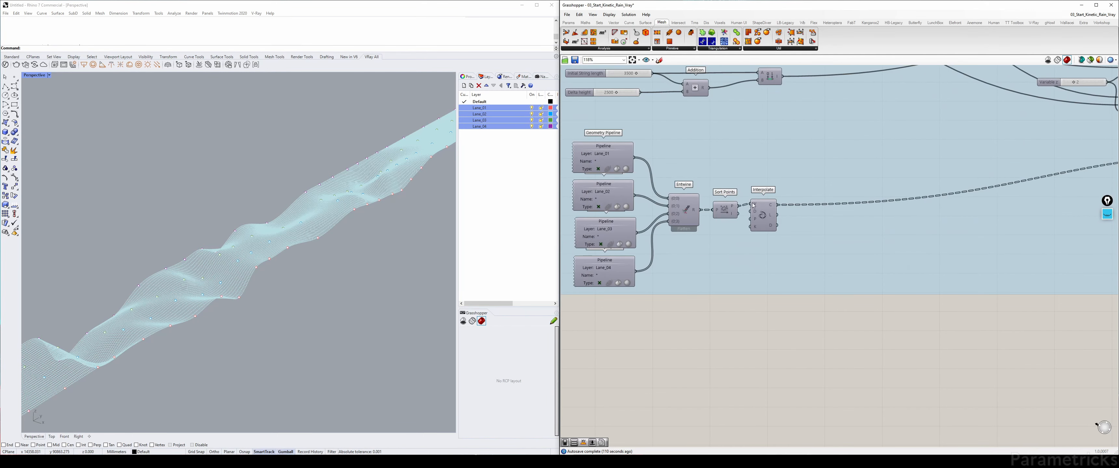
pyautogui.click(755, 201)
pyautogui.moveTo(686, 206); pyautogui.dragTo(855, 200)
pyautogui.click(815, 202)
# Step: Turn off layers Lane_01 to Lane_04 so that only the Grasshopper mesh is displayed
pyautogui.scroll(-4, 855, 201)
pyautogui.moveTo(855, 201); pyautogui.dragTo(627, 209, button='right')
pyautogui.click(862, 308)
pyautogui.click(447, 112)
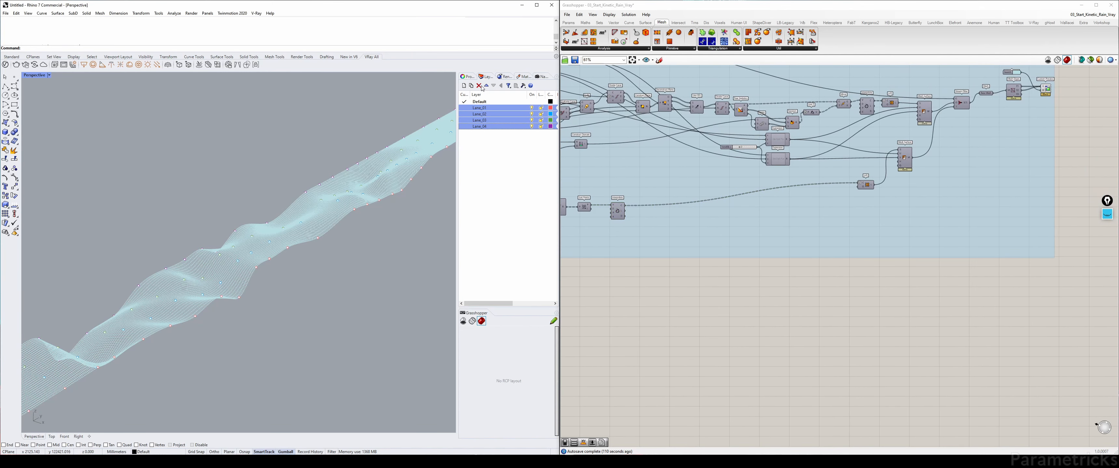
pyautogui.click(602, 221)
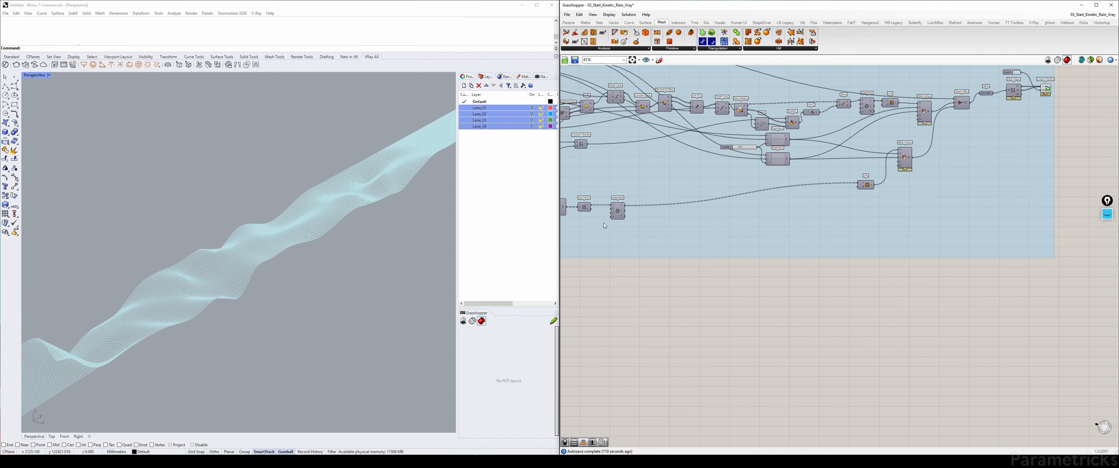
# Step: Move the lane Loft further away from the copied Mesh Surface and align the Colour Swatch above Mesh Edges
pyautogui.moveTo(975, 132); pyautogui.dragTo(760, 145, button='right')
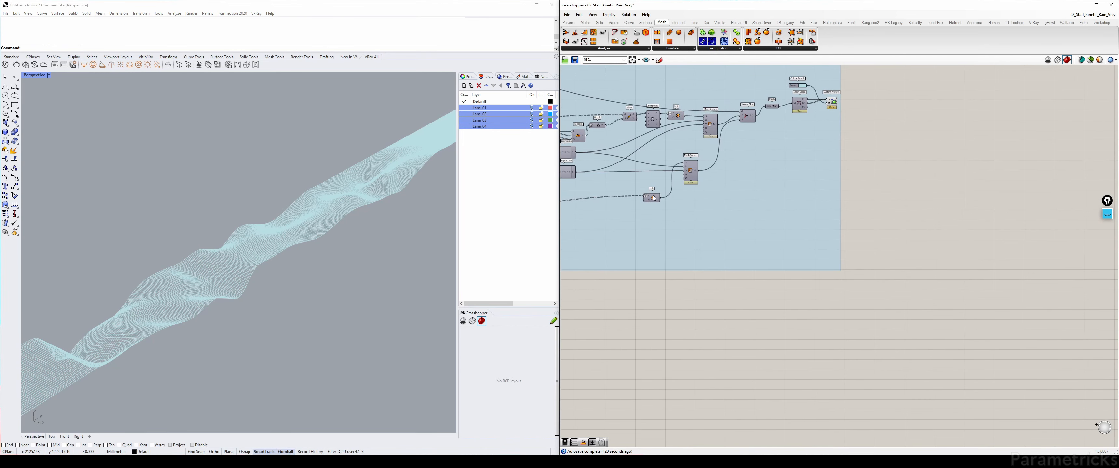
pyautogui.moveTo(653, 197); pyautogui.dragTo(617, 193)
pyautogui.moveTo(832, 110); pyautogui.dragTo(762, 180, button='right')
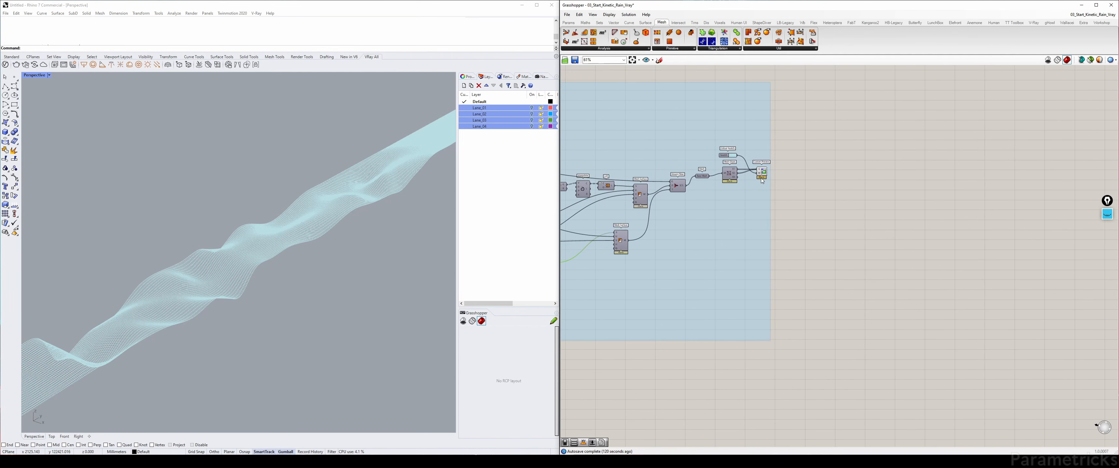
pyautogui.scroll(3, 763, 175)
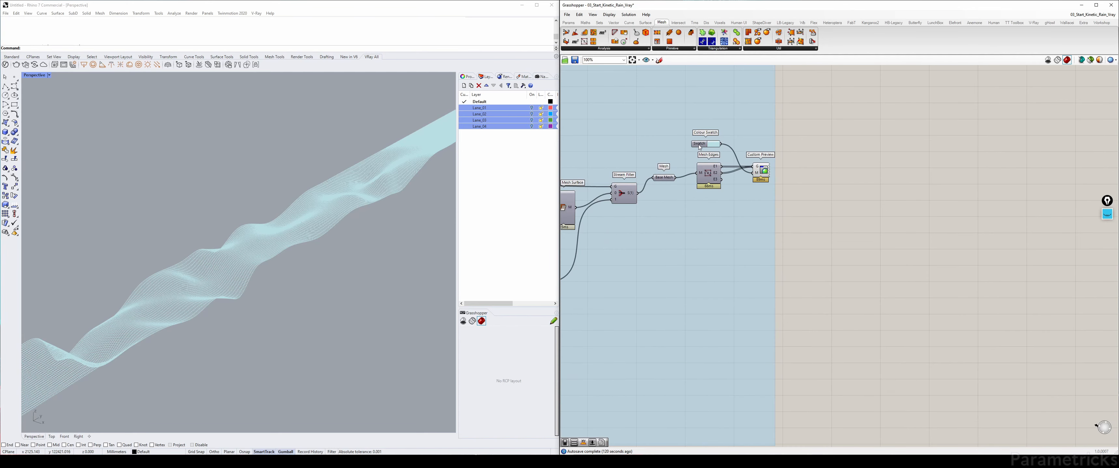
pyautogui.moveTo(700, 147); pyautogui.dragTo(705, 147)
pyautogui.click(786, 166)
# Step: Set the Use Manual Base mesh? toggle to False to use the original parametric base mesh
pyautogui.moveTo(358, 217); pyautogui.dragTo(370, 217, button='right')
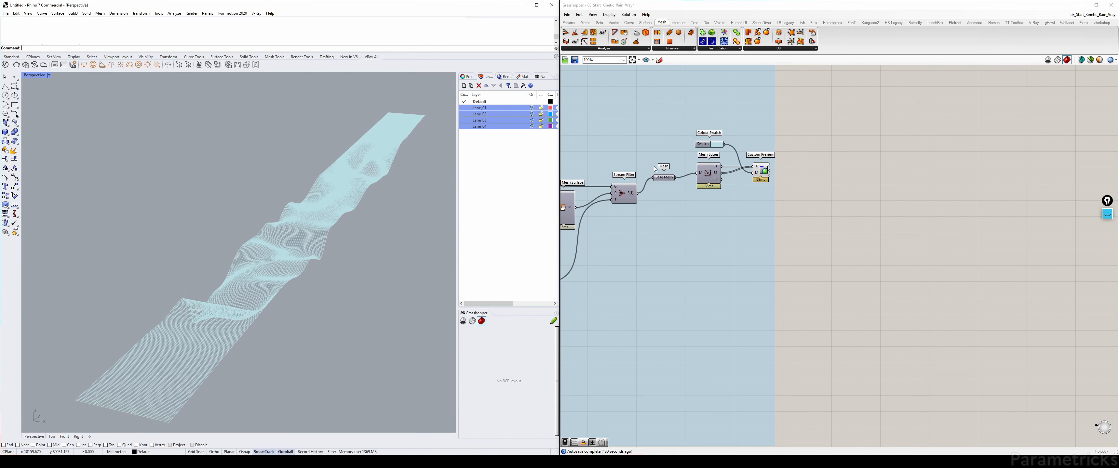
pyautogui.scroll(-5, 786, 155)
pyautogui.moveTo(578, 130); pyautogui.dragTo(755, 140, button='right')
pyautogui.scroll(7, 755, 141)
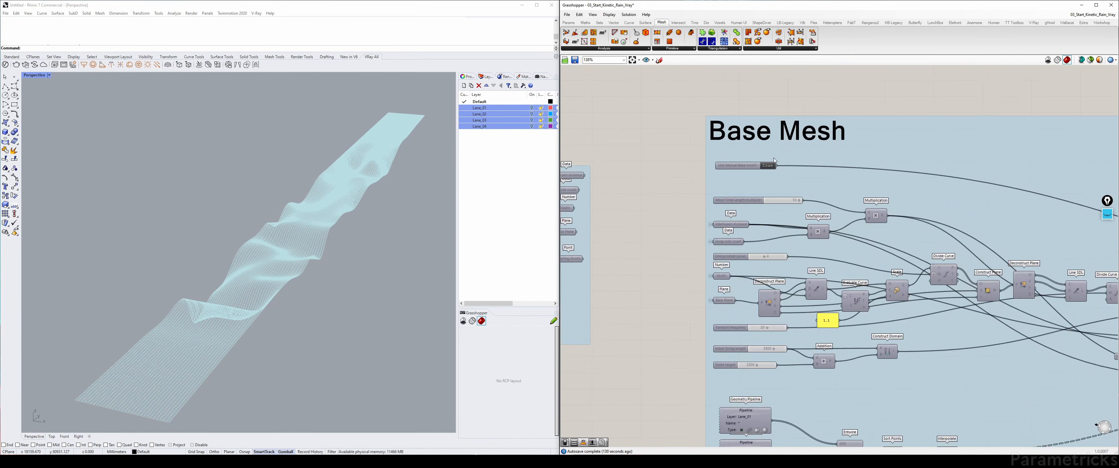
pyautogui.doubleClick(756, 181)
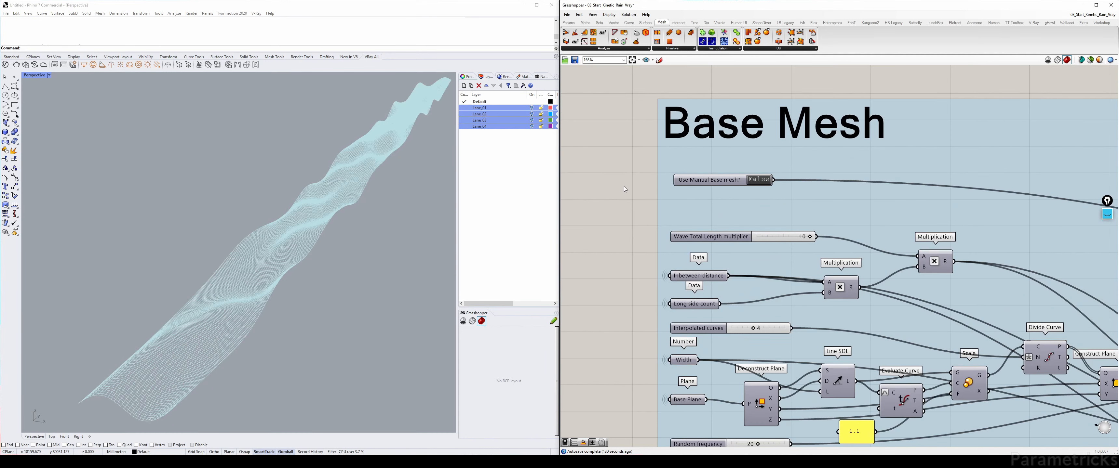
pyautogui.scroll(-6, 625, 187)
pyautogui.moveTo(1043, 208); pyautogui.dragTo(705, 188, button='right')
pyautogui.scroll(3, 886, 200)
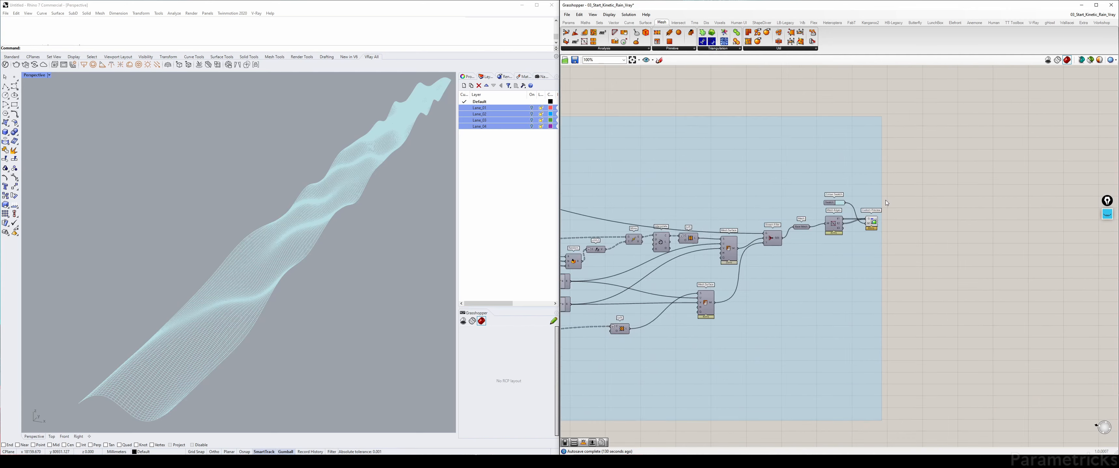
pyautogui.moveTo(999, 220); pyautogui.dragTo(846, 169, button='right')
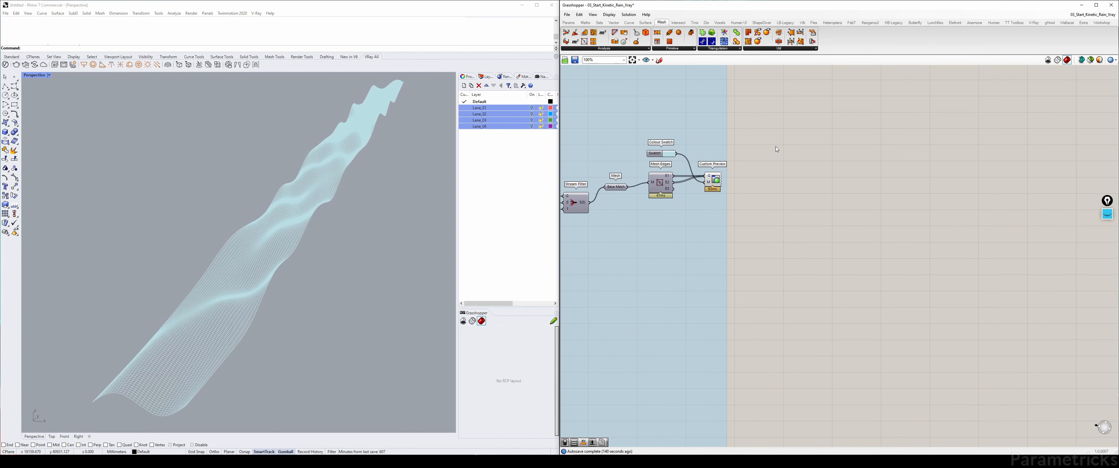
# Step: Turn on the preview of the last output parameter in the Grid Points group
pyautogui.scroll(-8, 773, 146)
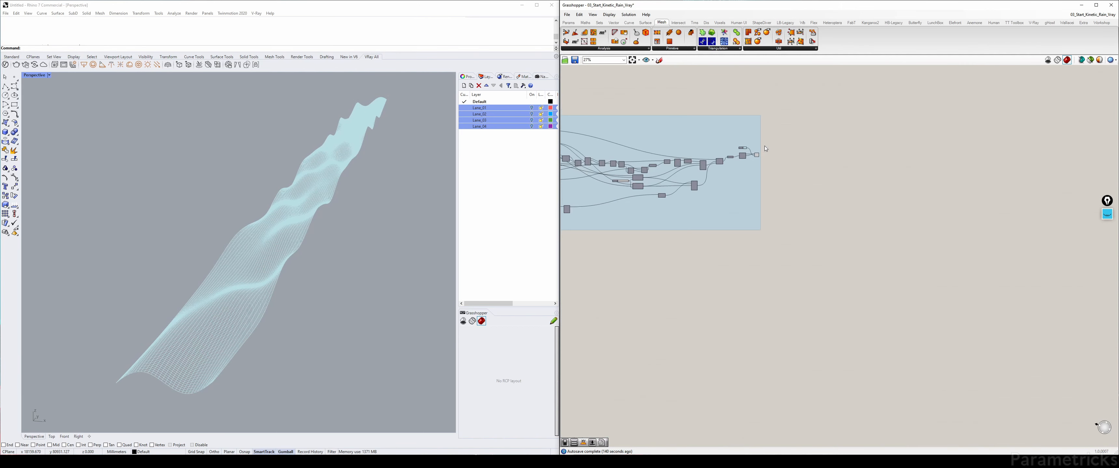
pyautogui.moveTo(764, 146); pyautogui.dragTo(976, 158, button='right')
pyautogui.scroll(3, 862, 153)
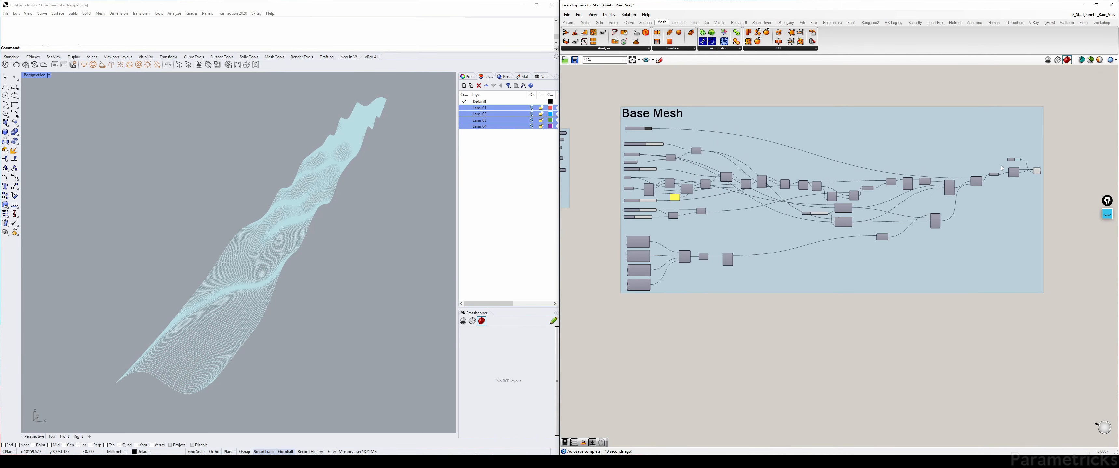
pyautogui.moveTo(721, 139); pyautogui.dragTo(990, 160, button='right')
pyautogui.scroll(2, 826, 167)
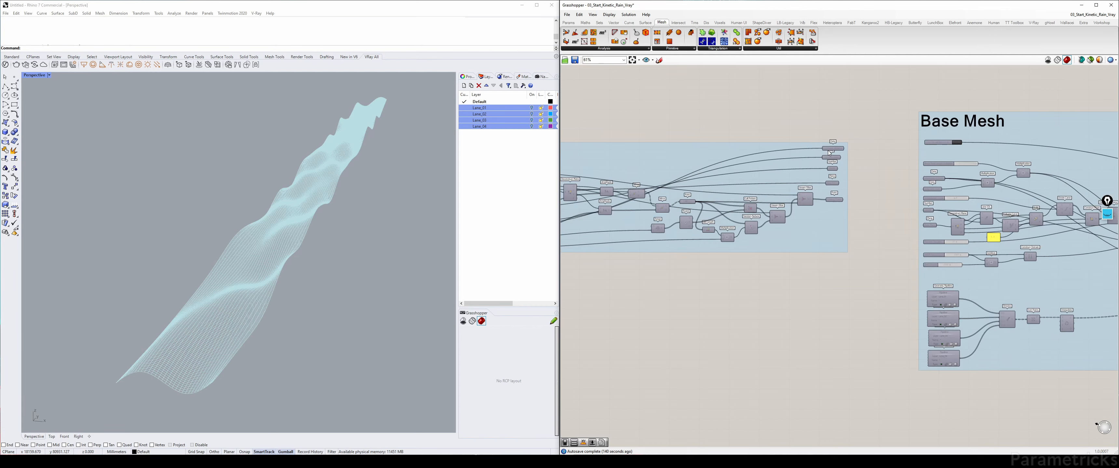
pyautogui.scroll(-5, 827, 157)
pyautogui.scroll(3, 738, 157)
pyautogui.moveTo(811, 161); pyautogui.dragTo(562, 156, button='right')
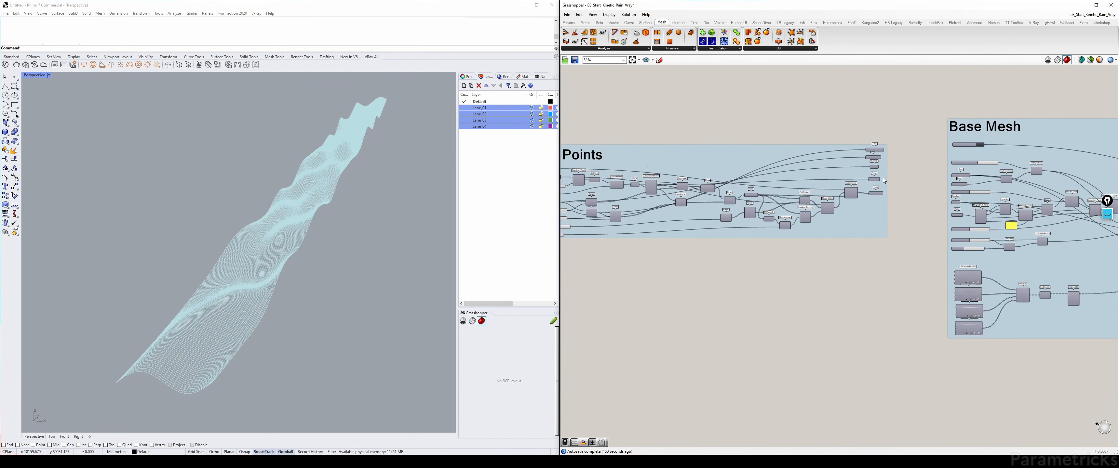
pyautogui.click(876, 193)
pyautogui.hotkey('ctrl', 'q')
pyautogui.click(802, 133)
# Step: Turn on the preview of the first output parameter in the Model Selector group
pyautogui.moveTo(729, 91); pyautogui.dragTo(902, 238, button='right')
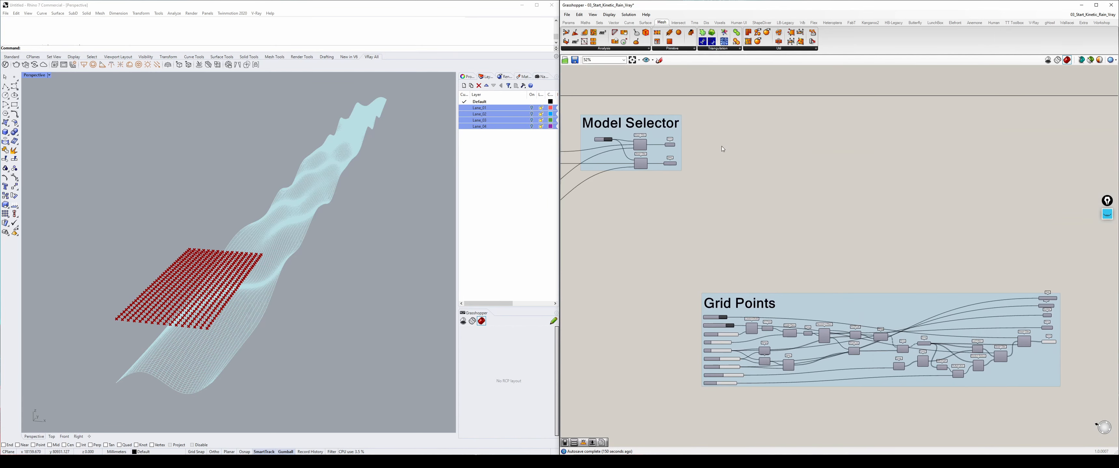
pyautogui.click(684, 148)
pyautogui.hotkey('ctrl', 'q')
pyautogui.click(771, 146)
pyautogui.scroll(-3, 786, 175)
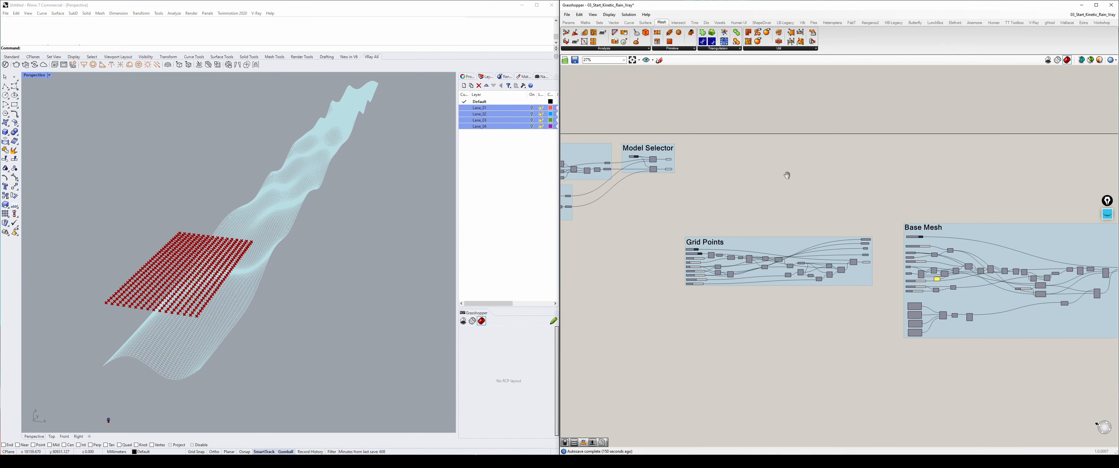
pyautogui.moveTo(786, 175); pyautogui.dragTo(727, 172, button='right')
pyautogui.moveTo(895, 189); pyautogui.dragTo(706, 209, button='right')
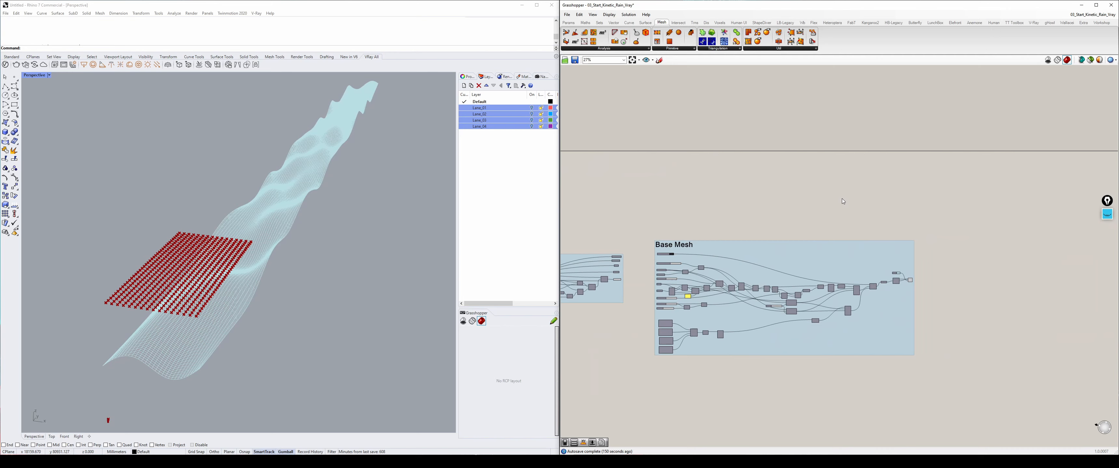